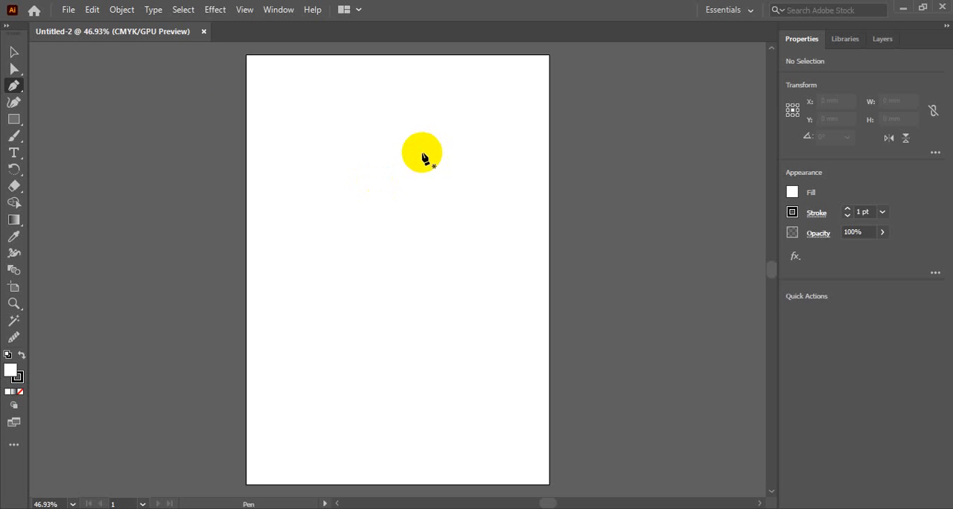
# Draw an open half profile with the Pen tool, about 76 × 175 mm: vertical line, outward-bulging curve and short horizontal base segment
pyautogui.click(358, 114)
pyautogui.click(358, 267)
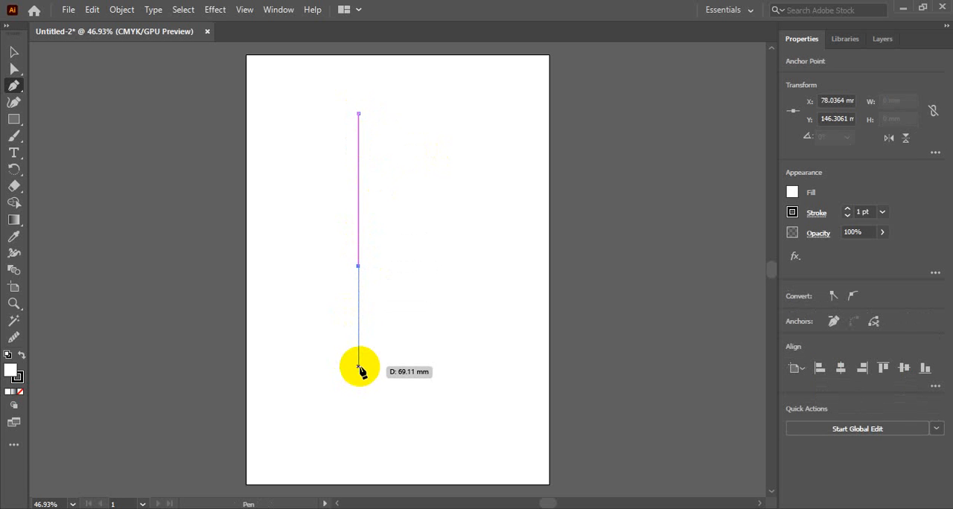
pyautogui.moveTo(359, 367); pyautogui.dragTo(476, 367)
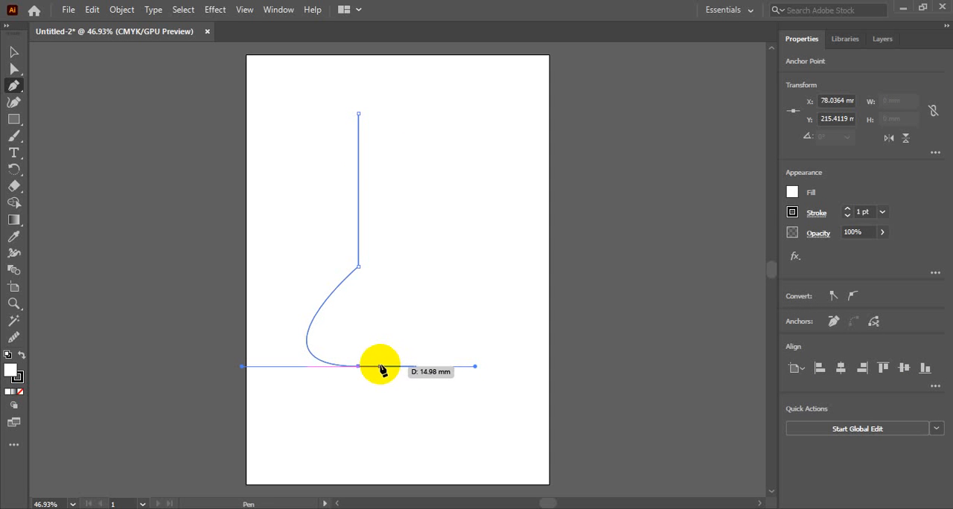
pyautogui.click(381, 366)
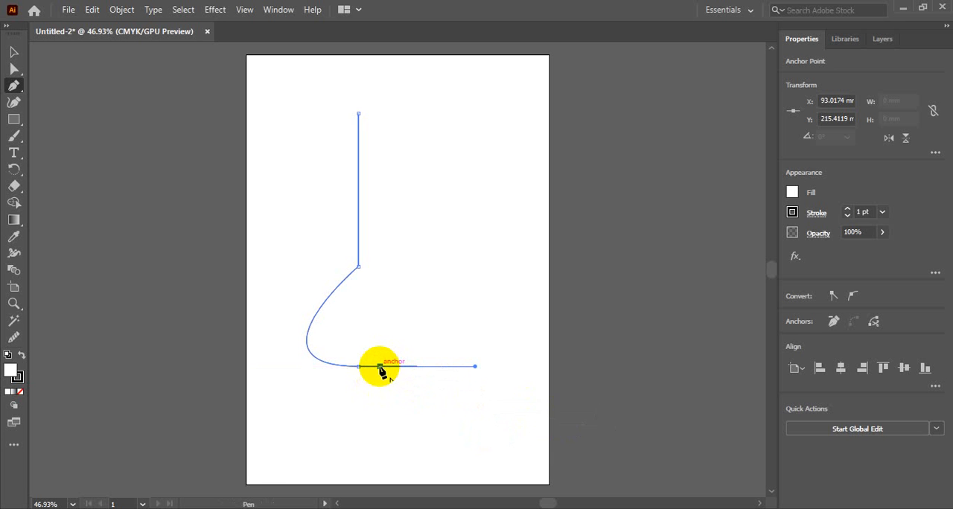
pyautogui.press('v')
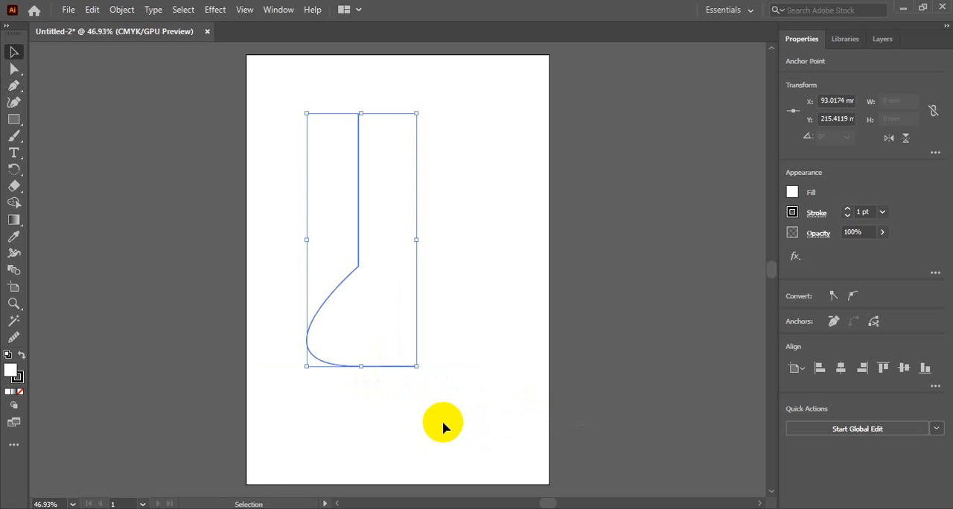
pyautogui.click(297, 174)
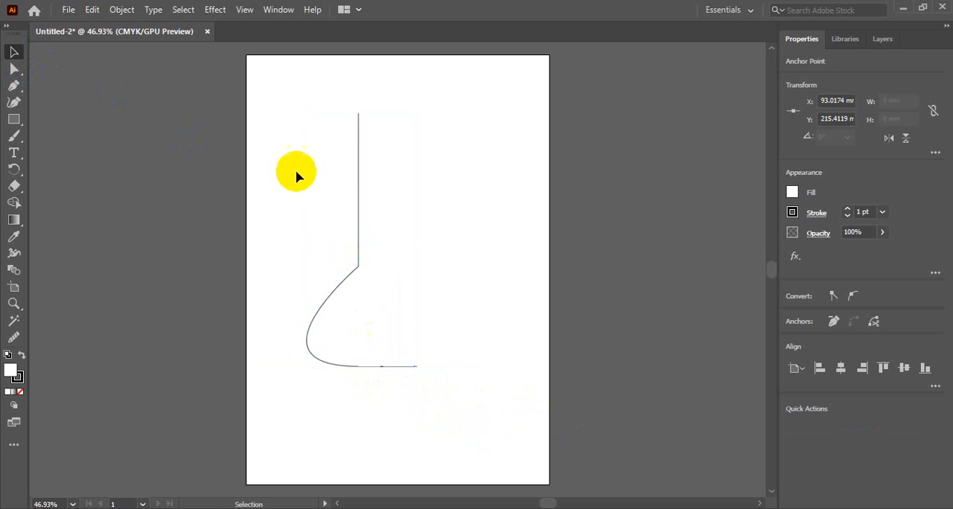
pyautogui.click(359, 170)
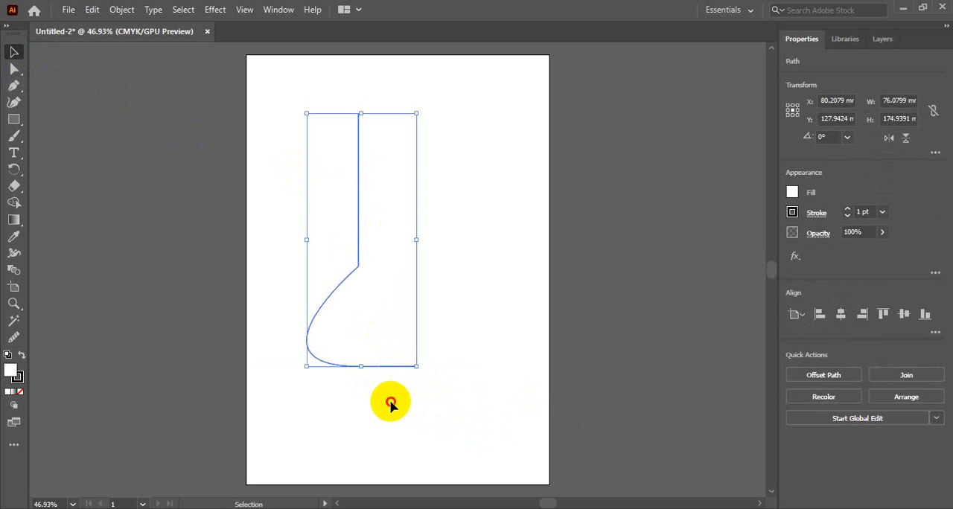
pyautogui.click(374, 382)
pyautogui.click(382, 365)
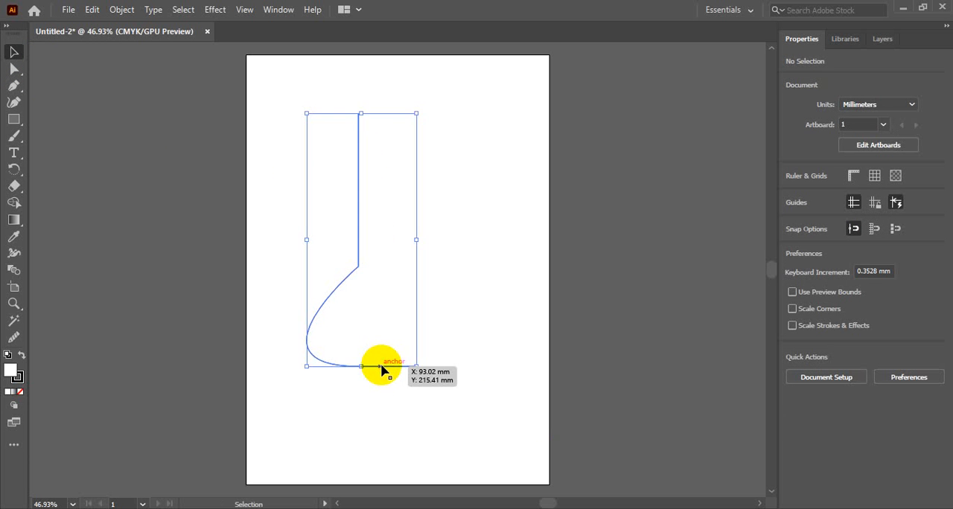
pyautogui.click(424, 407)
pyautogui.moveTo(415, 366); pyautogui.dragTo(434, 369)
pyautogui.click(427, 405)
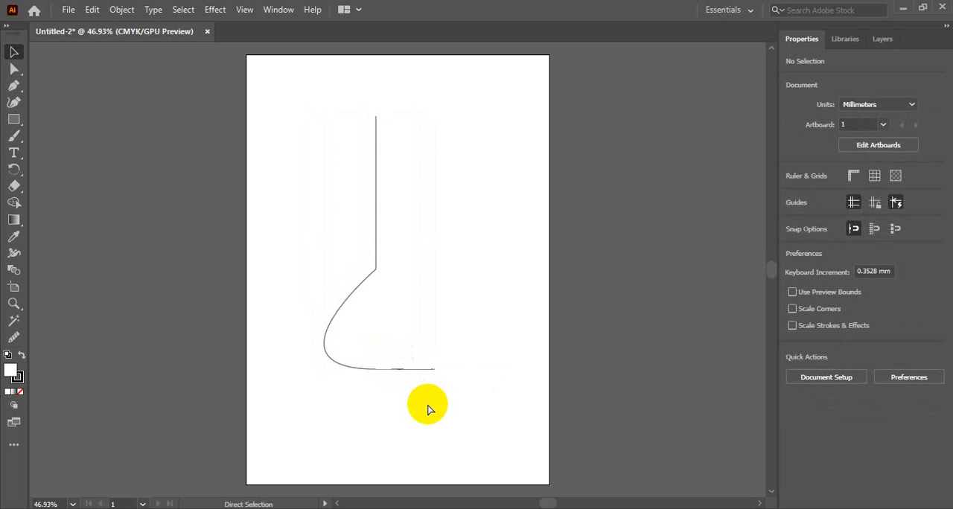
pyautogui.hotkey('ctrl', 'z')
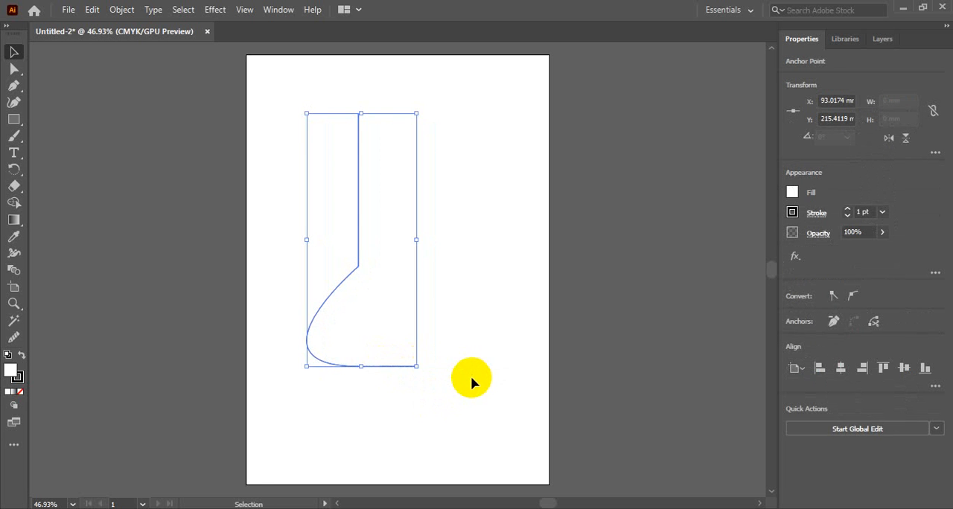
pyautogui.click(430, 398)
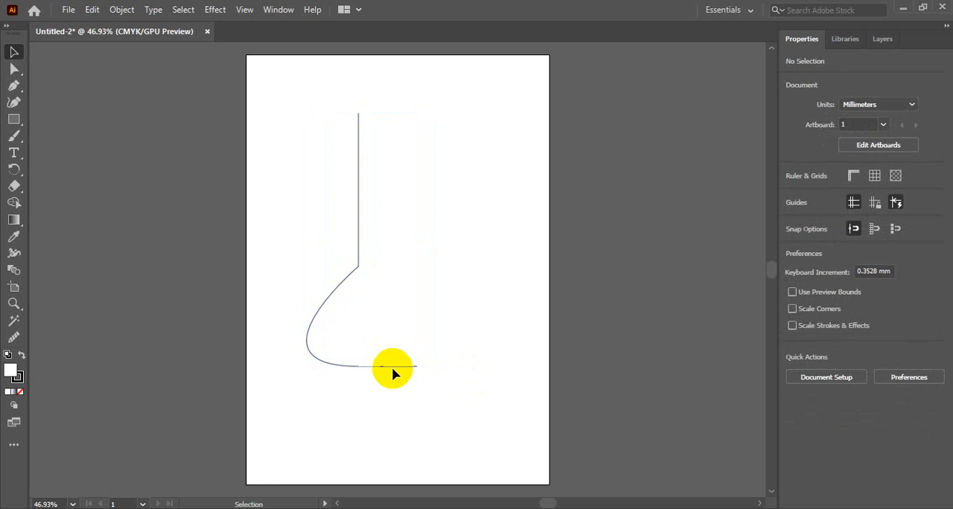
pyautogui.click(392, 367)
pyautogui.click(416, 396)
pyautogui.click(400, 367)
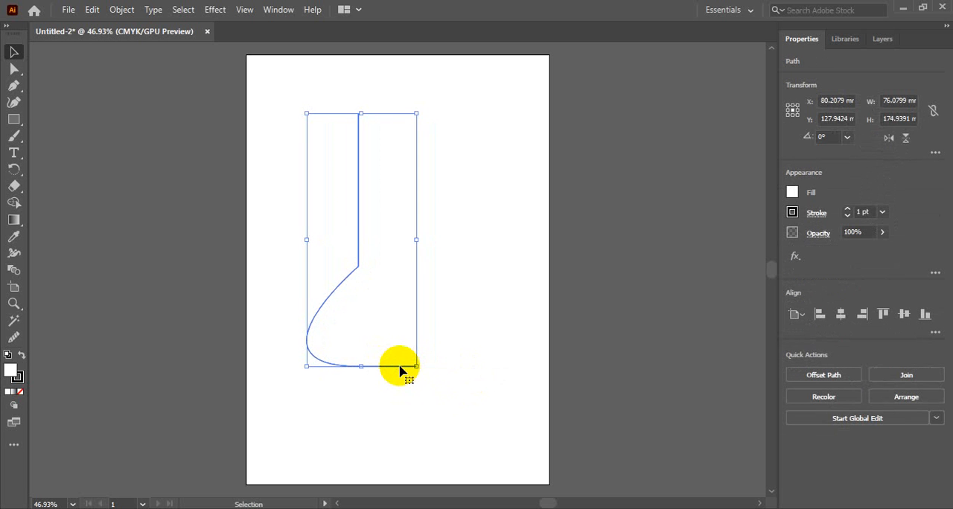
pyautogui.click(447, 331)
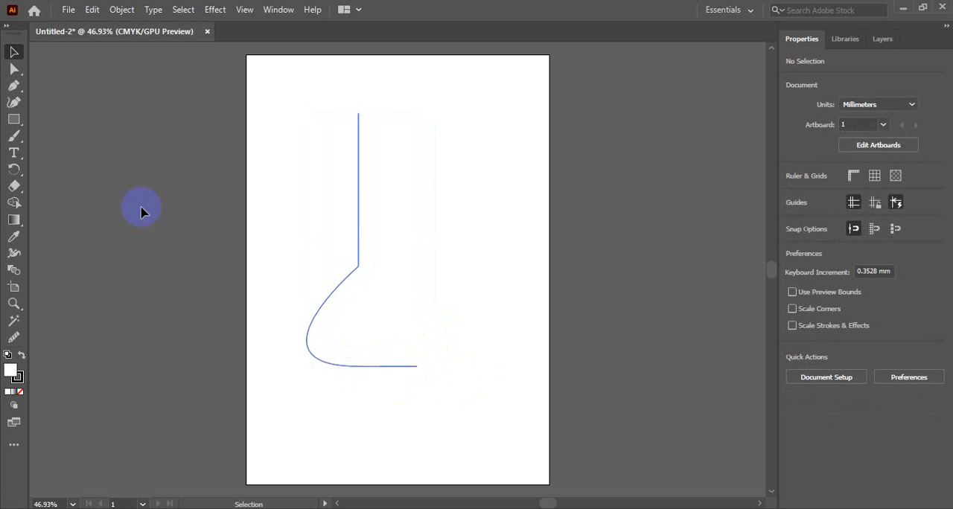
# Draw a rectangle about 47 × 33 mm over the horizontal base segment of the half profile
pyautogui.click(13, 119)
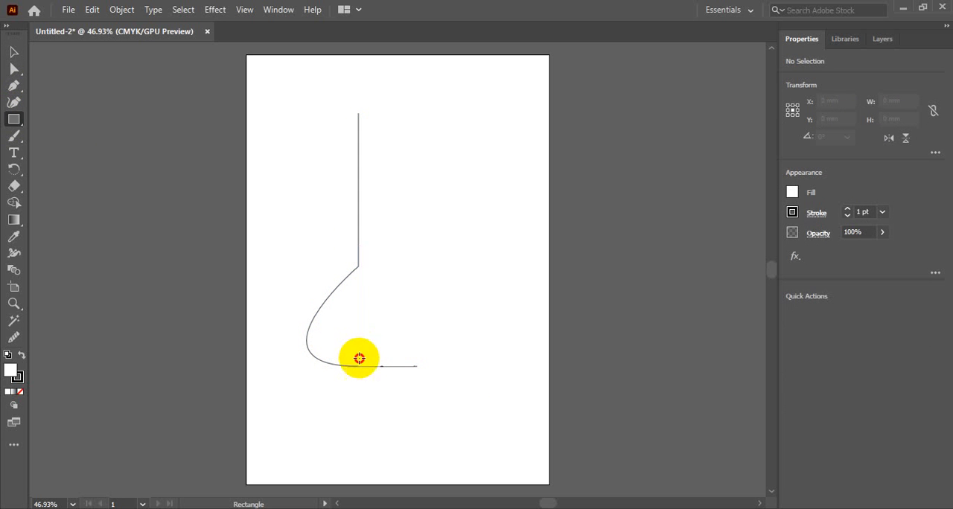
pyautogui.moveTo(358, 350); pyautogui.dragTo(427, 397)
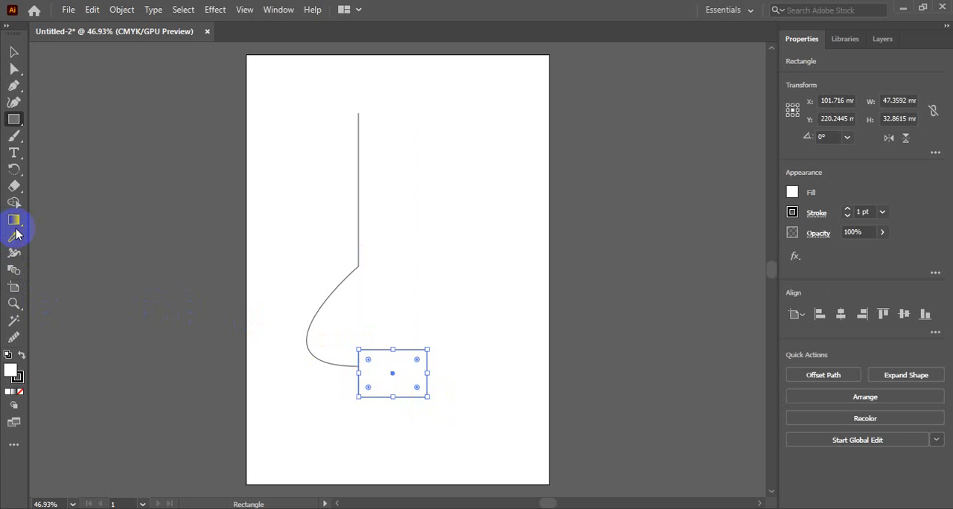
pyautogui.press('v')
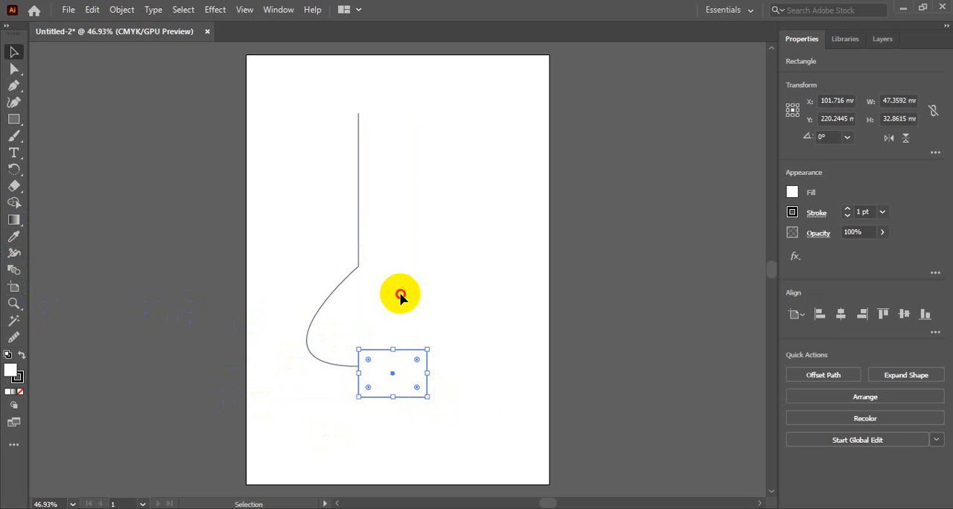
# Try to combine the path and the rectangle with the Shape Builder, then undo it
pyautogui.moveTo(383, 292); pyautogui.dragTo(447, 448)
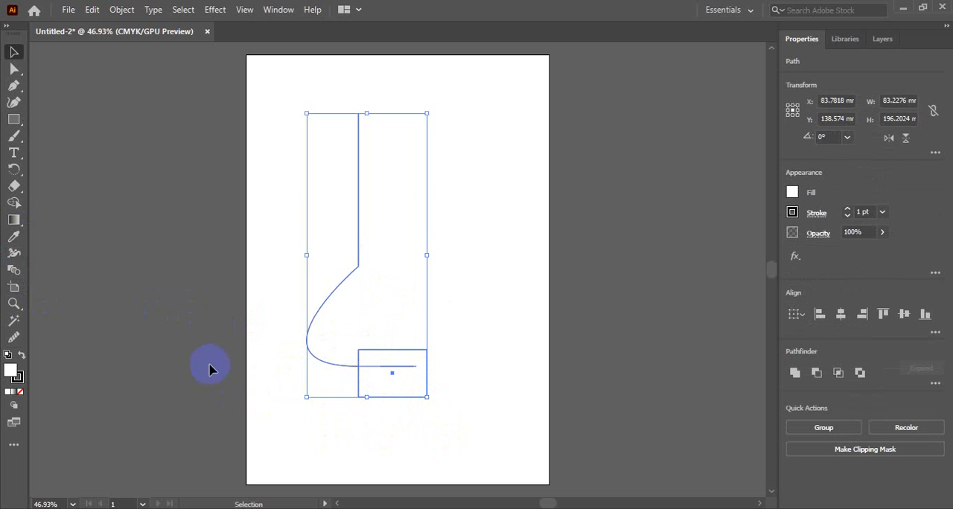
pyautogui.click(14, 203)
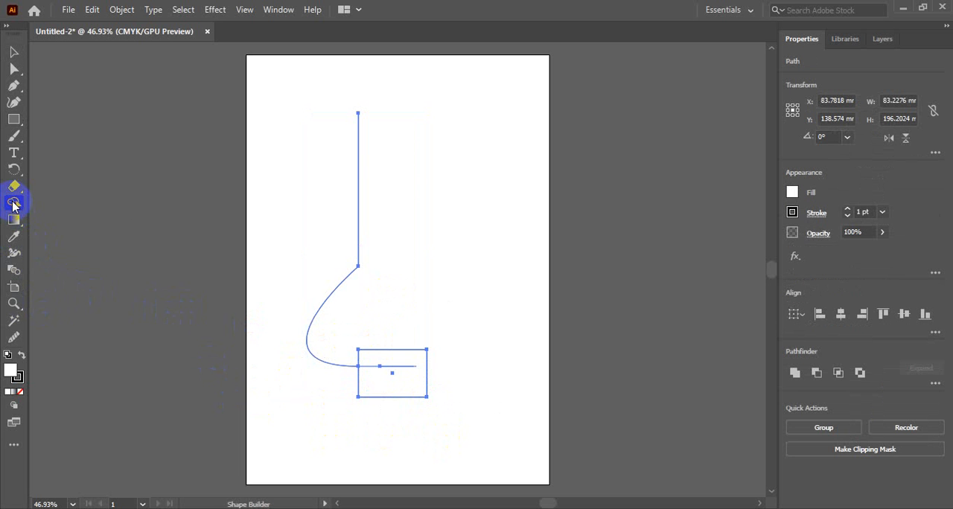
pyautogui.moveTo(386, 434)
pyautogui.mouseDown()
pyautogui.moveTo(370, 325)
pyautogui.moveTo(400, 327)
pyautogui.moveTo(401, 350)
pyautogui.mouseUp()
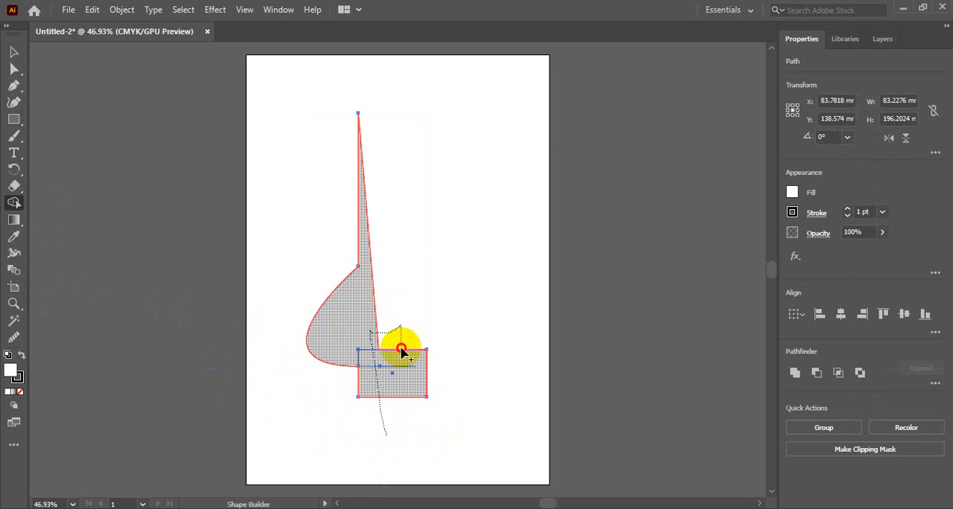
pyautogui.moveTo(402, 349); pyautogui.dragTo(401, 349)
pyautogui.hotkey('ctrl', 'z')
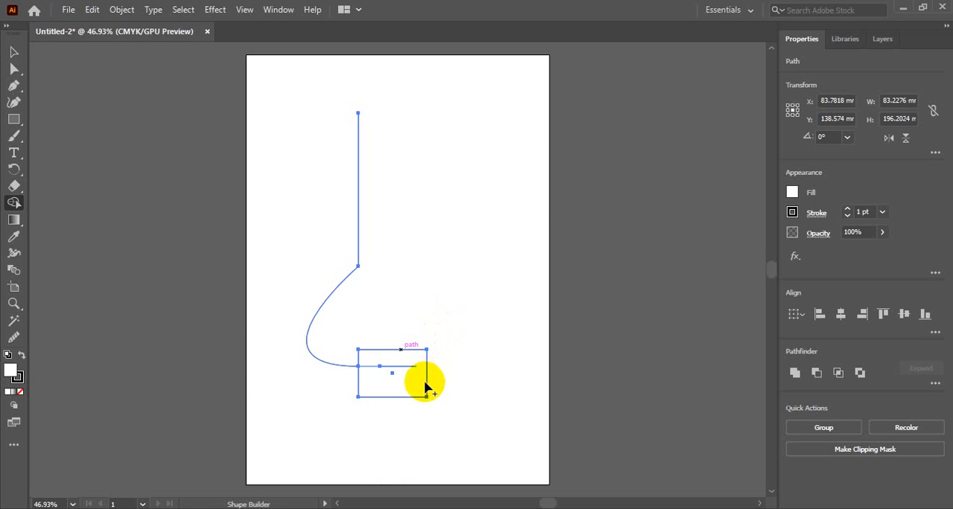
# Remove the rectangle's excess areas with the Shape Builder and merge the remaining small region into the profile shape
pyautogui.moveTo(388, 423); pyautogui.dragTo(404, 330)
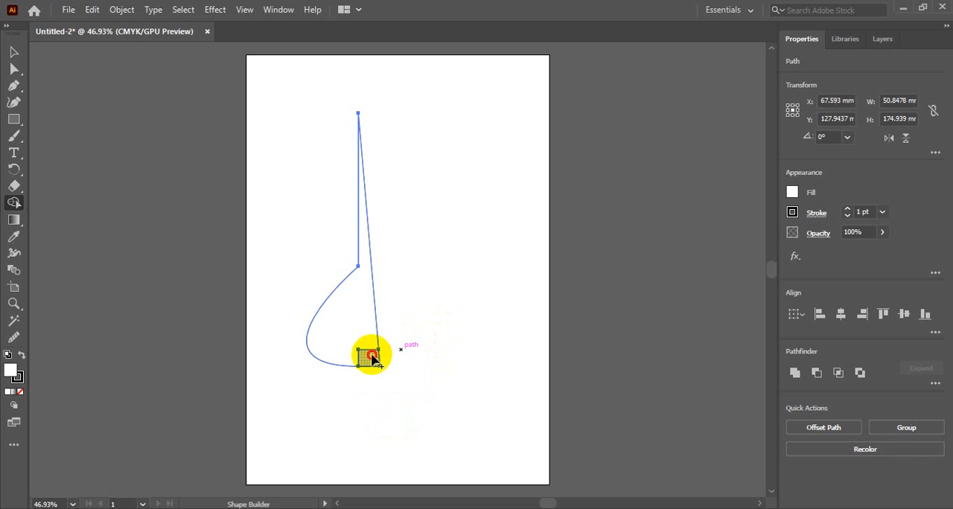
pyautogui.moveTo(372, 359); pyautogui.dragTo(362, 345)
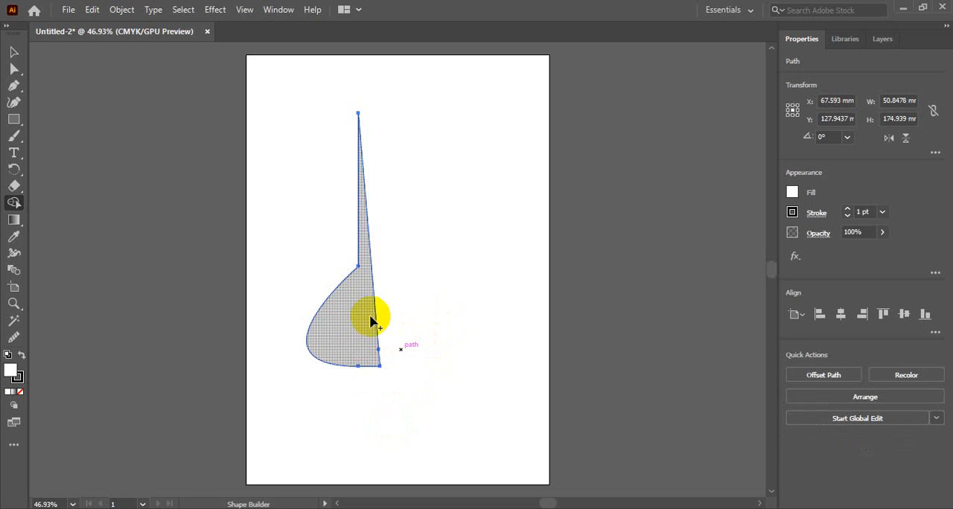
pyautogui.click(372, 322)
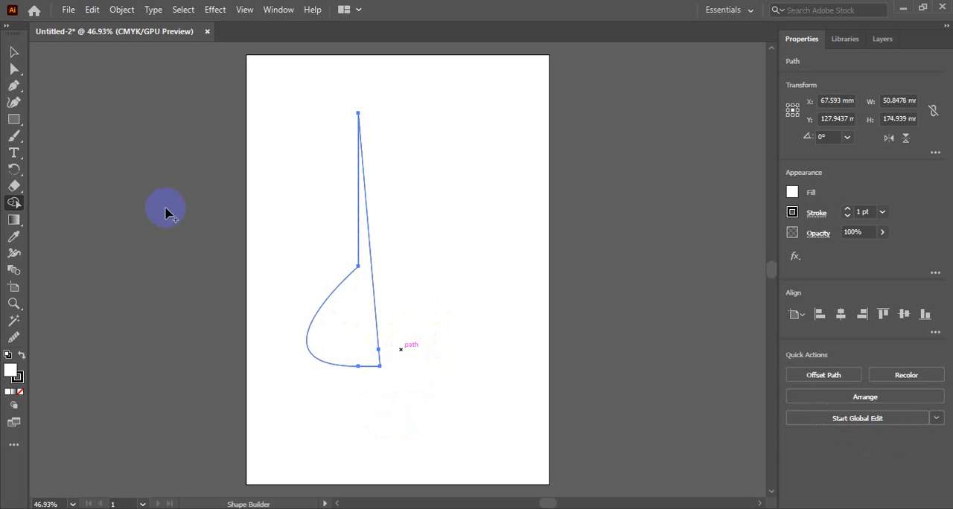
# Delete the merged profile shape from the artboard
pyautogui.click(14, 54)
pyautogui.click(397, 334)
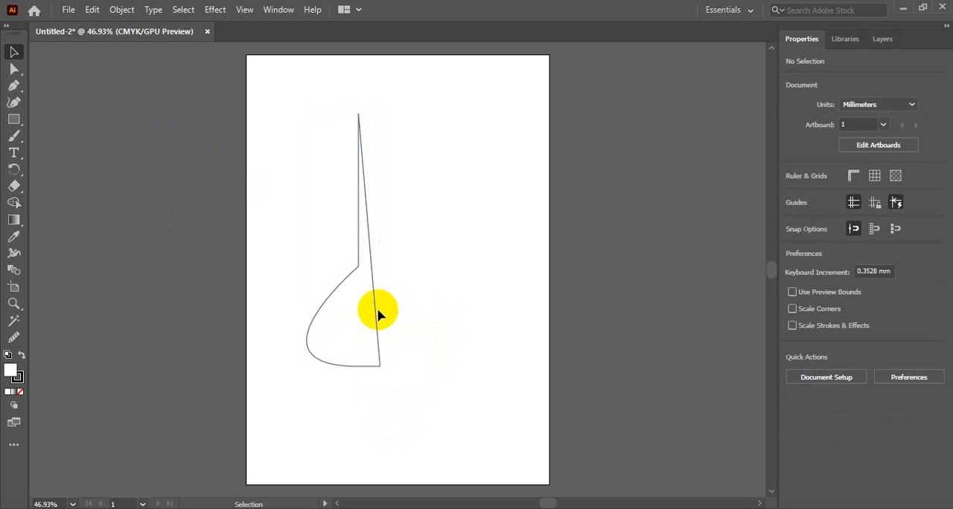
pyautogui.click(377, 311)
pyautogui.press('Delete')
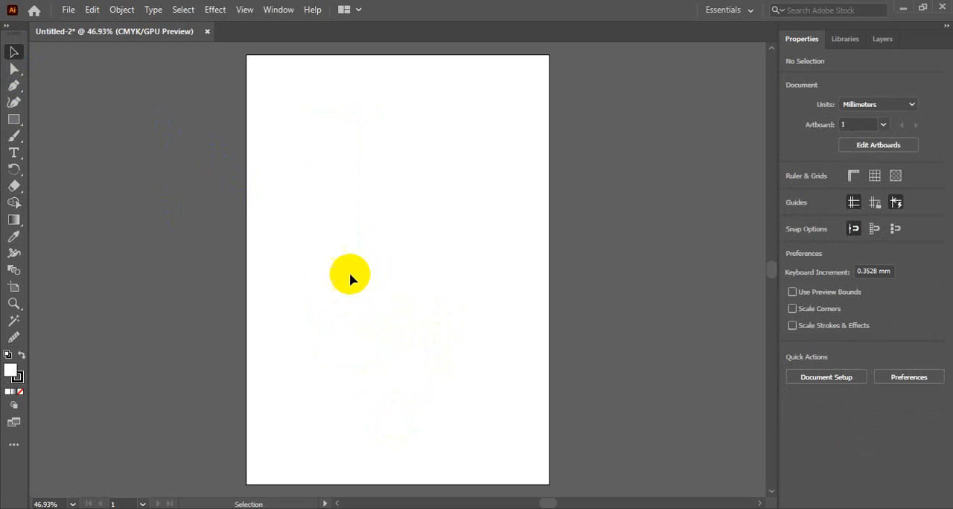
# Draw an open half profile with the Pen tool, about 52 × 182 mm: vertical neck line, outward-bulging curve and horizontal base about 18 mm long
pyautogui.click(13, 88)
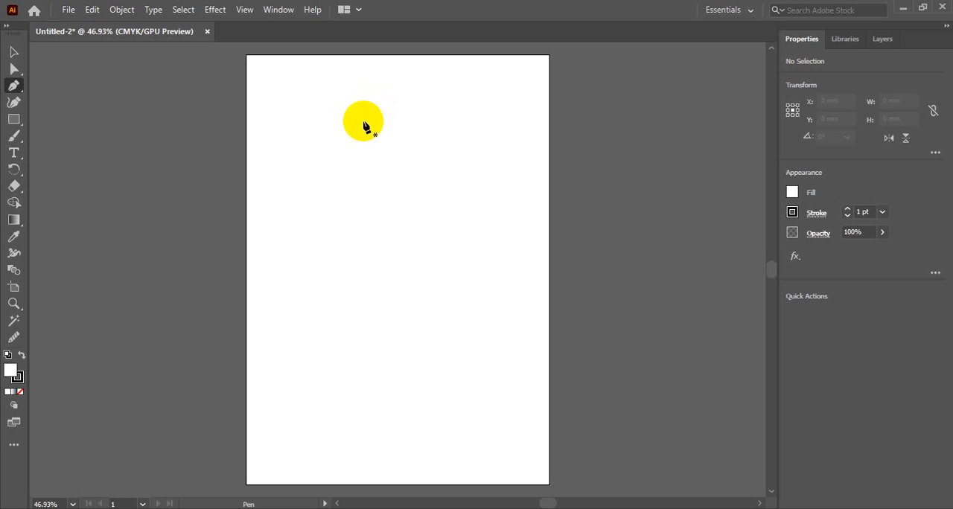
pyautogui.click(364, 121)
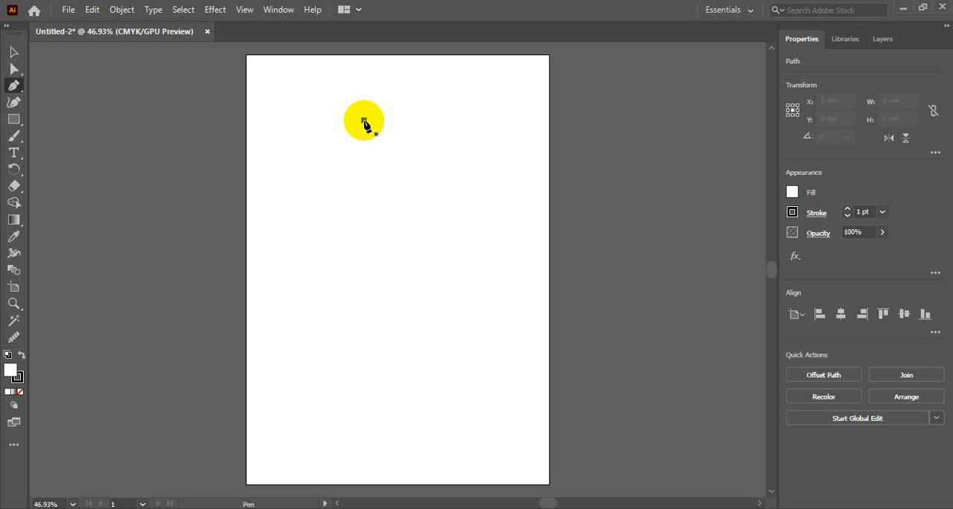
pyautogui.click(370, 308)
pyautogui.hotkey('ctrl', 'z')
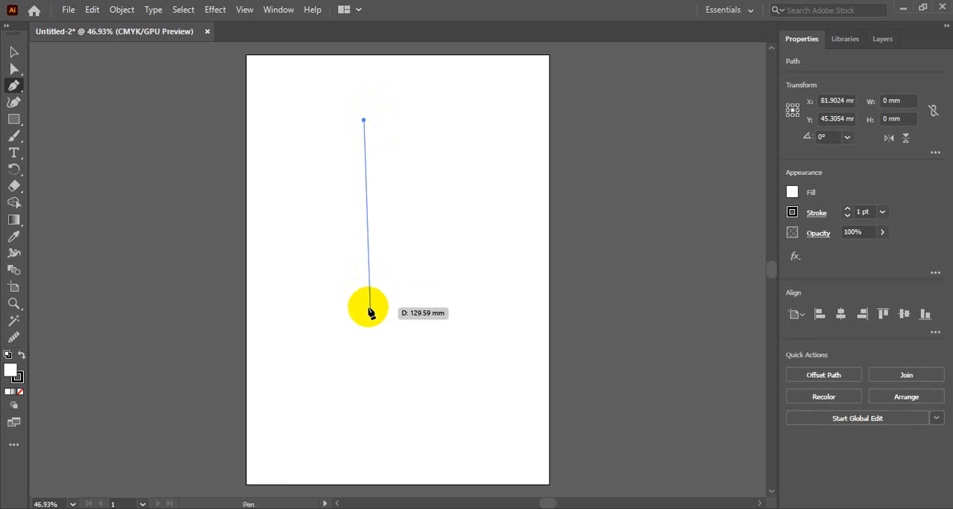
pyautogui.click(365, 306)
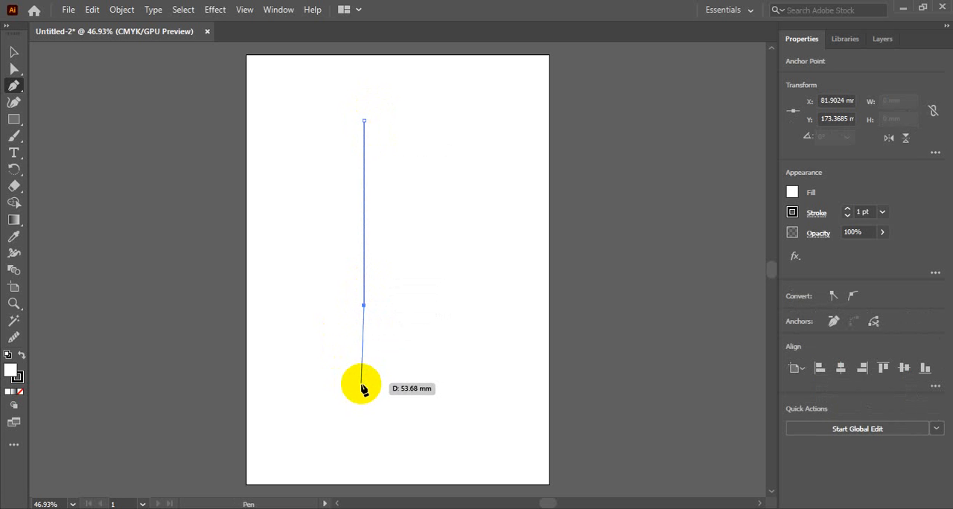
pyautogui.moveTo(364, 385); pyautogui.dragTo(476, 384)
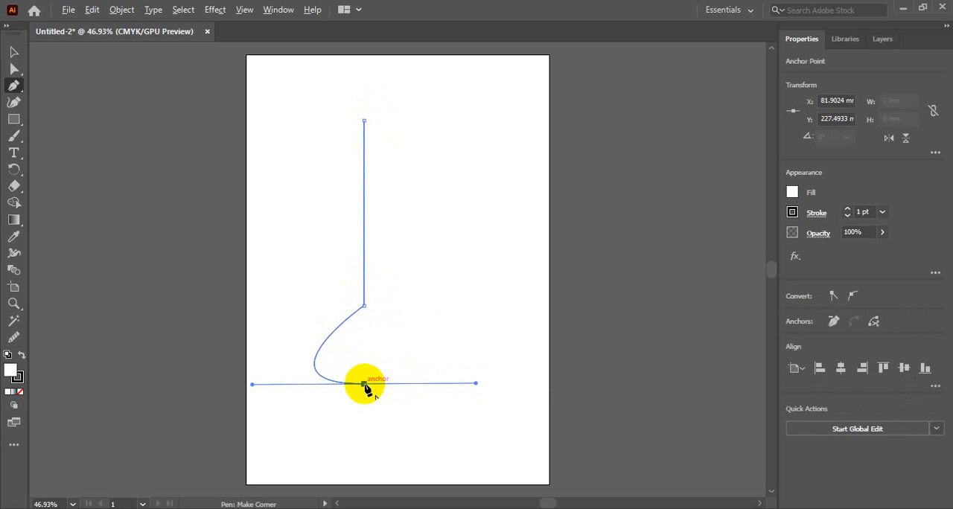
pyautogui.moveTo(364, 385); pyautogui.dragTo(390, 387)
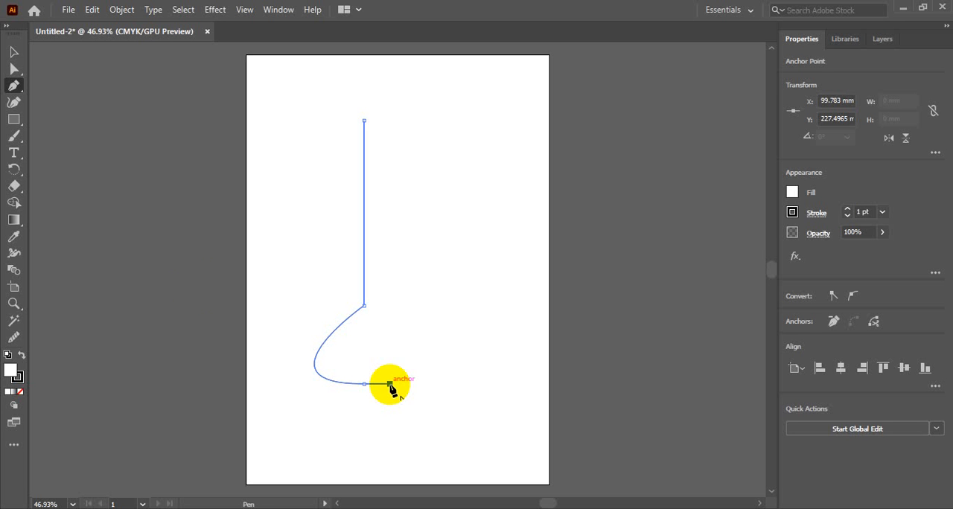
pyautogui.click(14, 52)
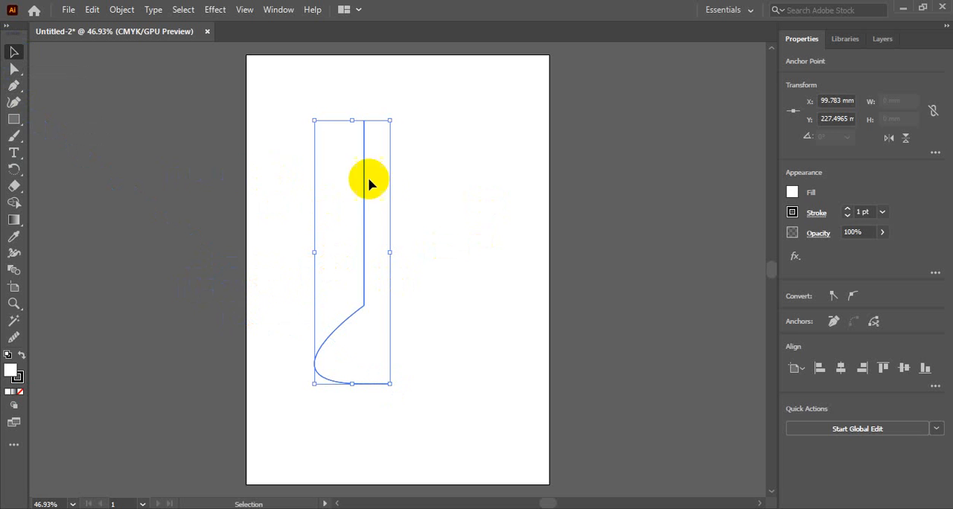
# Reflect the half profile about the vertical axis as a copy
pyautogui.click(82, 152)
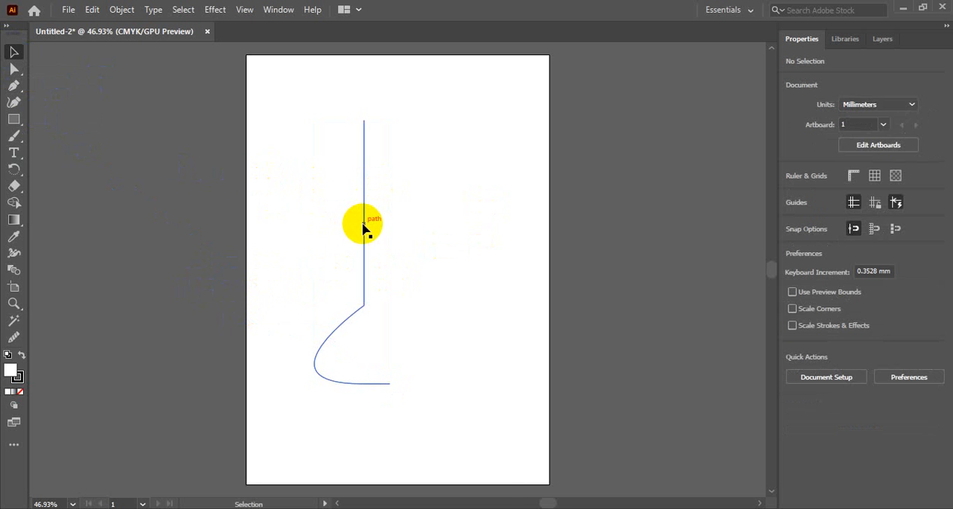
pyautogui.click(364, 225)
pyautogui.rightClick(364, 227)
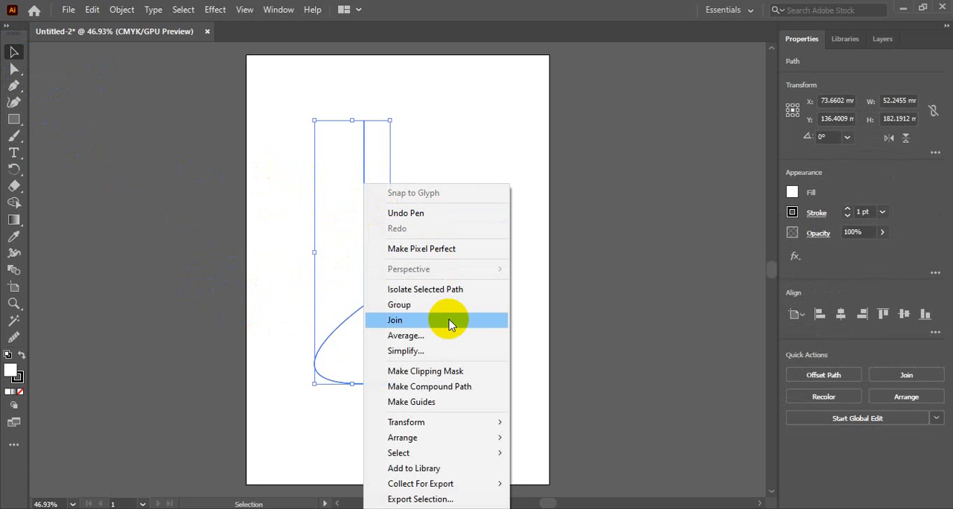
pyautogui.moveTo(425, 428)
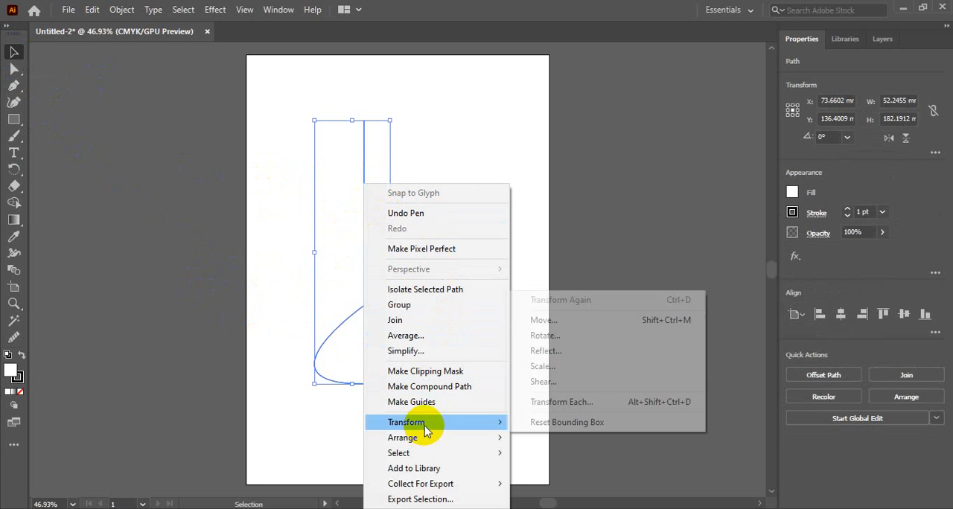
pyautogui.click(545, 350)
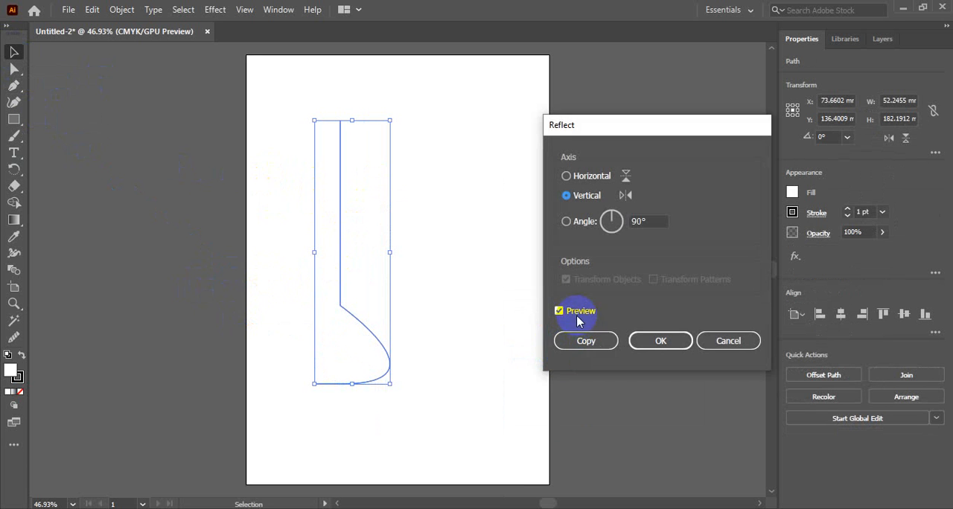
pyautogui.click(570, 339)
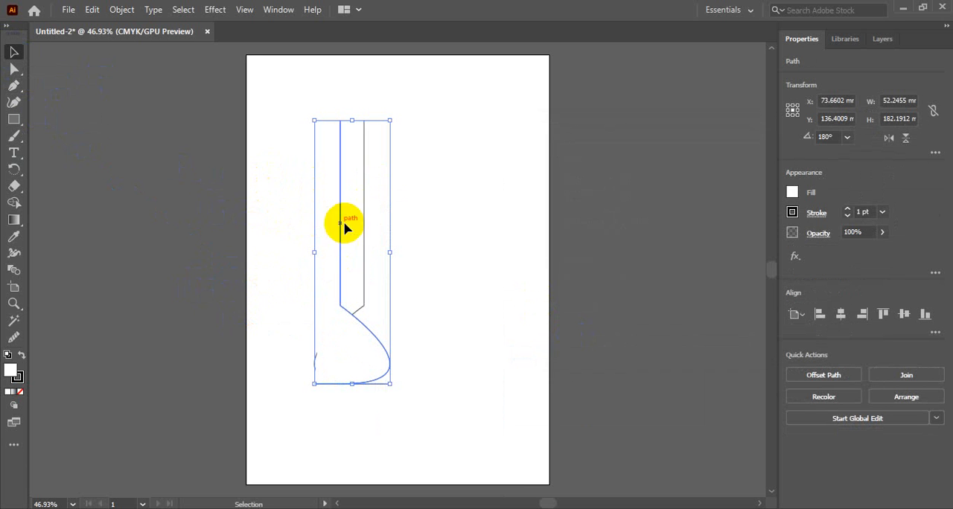
# Move the reflected copy horizontally to the right until its base end meets the original's, centred at X about 126 mm
pyautogui.moveTo(329, 237); pyautogui.dragTo(414, 239)
pyautogui.click(484, 237)
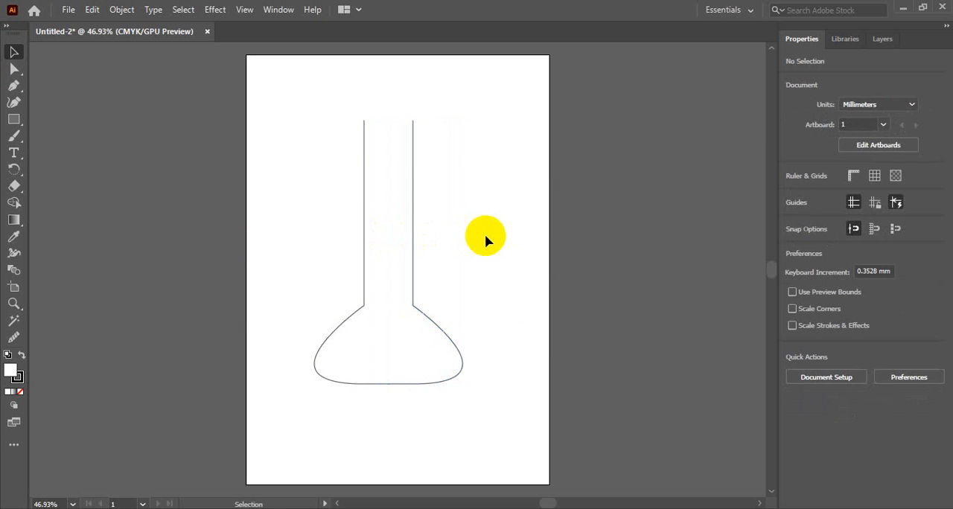
pyautogui.click(413, 239)
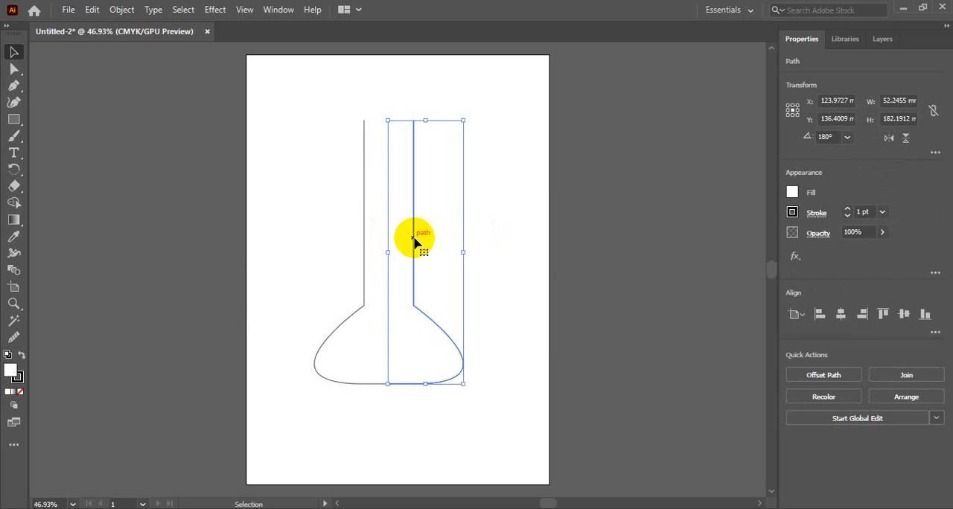
pyautogui.moveTo(414, 239); pyautogui.dragTo(416, 239)
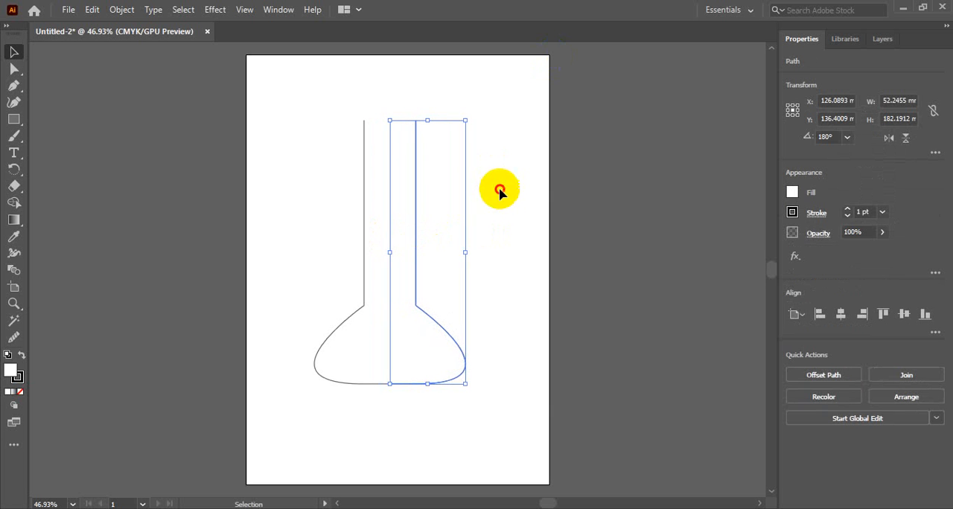
pyautogui.click(500, 192)
# Nudge the reflected half a short distance to the right, leaving a small gap in the base line
pyautogui.click(416, 234)
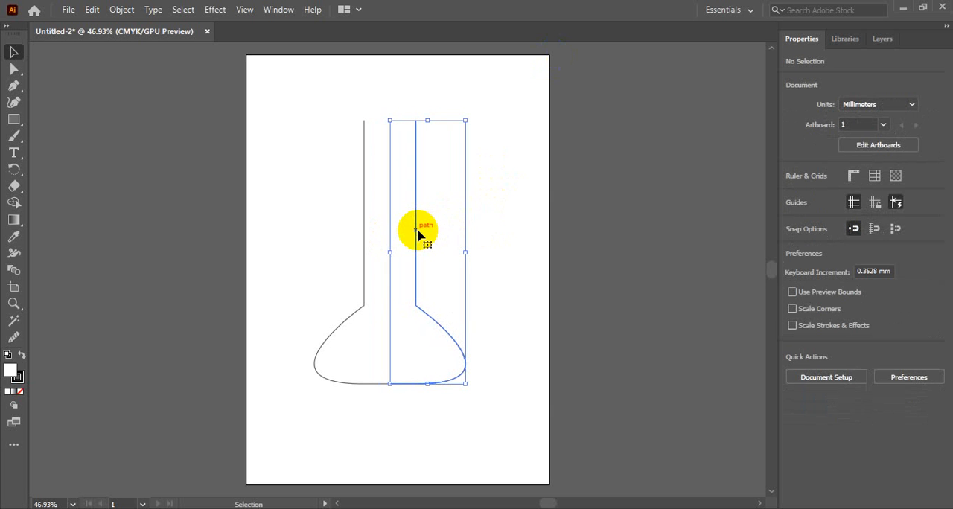
pyautogui.press('Right')
pyautogui.press('Right')
pyautogui.press('Right')
pyautogui.press('Right')
pyautogui.press('Right')
pyautogui.press('Right')
pyautogui.press('Right')
pyautogui.press('Right')
pyautogui.press('Right')
pyautogui.press('Right')
pyautogui.press('Right')
pyautogui.press('Right')
pyautogui.press('Right')
pyautogui.press('Right')
pyautogui.press('Right')
pyautogui.press('Right')
pyautogui.press('Right')
pyautogui.press('Right')
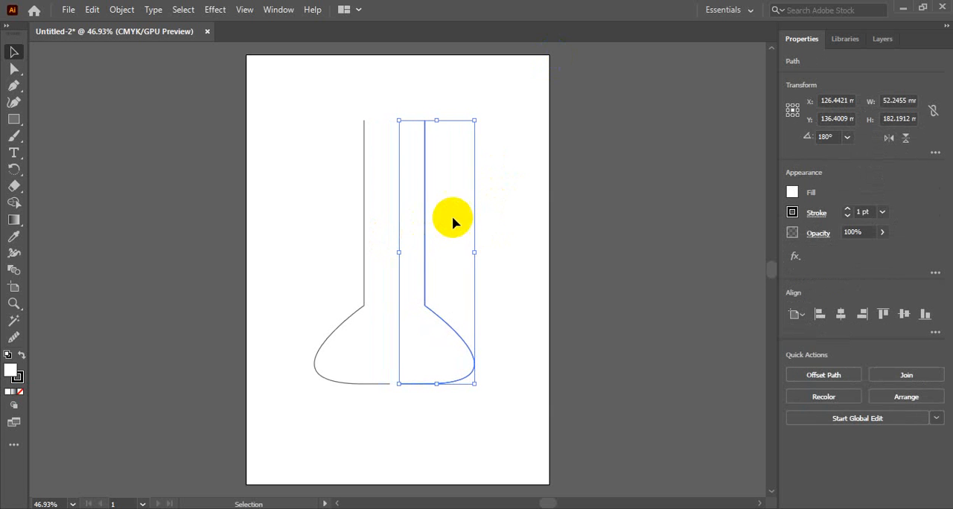
pyautogui.click(495, 210)
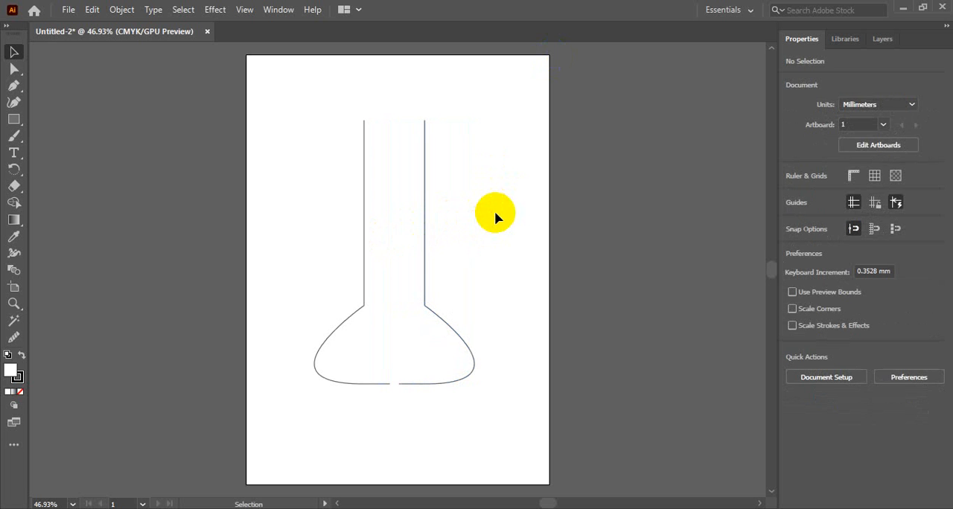
# Nudge the reflected half back to the left until the two base lines meet end to end
pyautogui.click(425, 241)
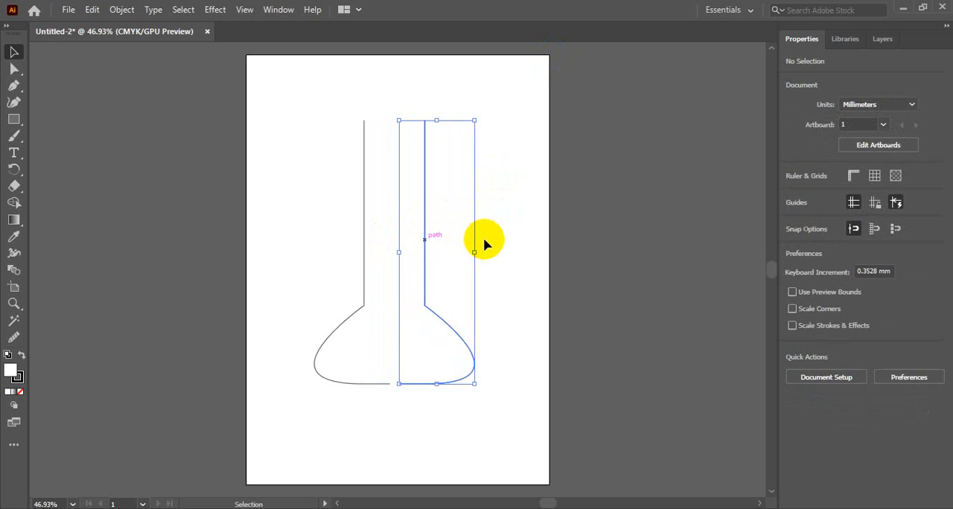
pyautogui.press('Left')
pyautogui.press('Left')
pyautogui.press('Left')
pyautogui.press('Left')
pyautogui.press('Left')
pyautogui.press('Left')
pyautogui.press('Left')
pyautogui.press('Left')
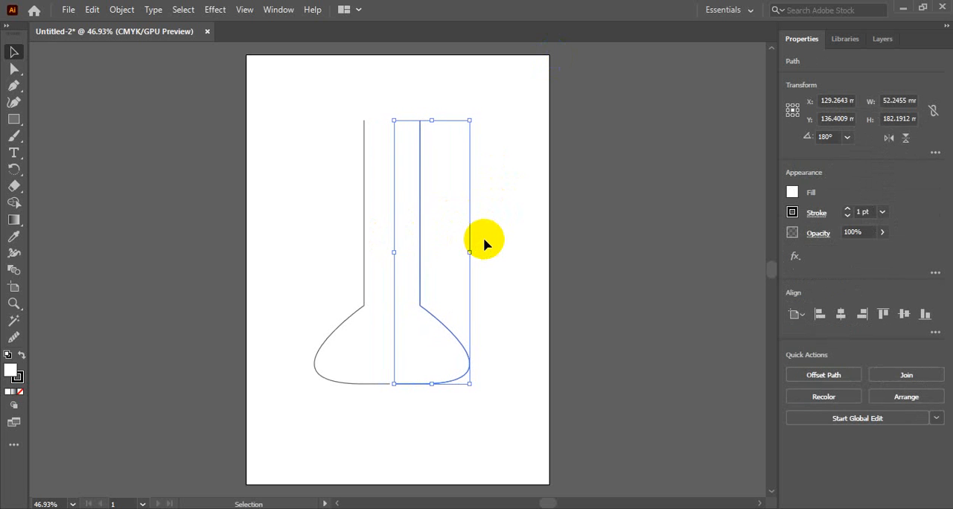
pyautogui.press('Left')
pyautogui.press('Left')
pyautogui.press('Left')
pyautogui.press('Left')
pyautogui.press('Left')
pyautogui.press('Left')
pyautogui.press('Left')
pyautogui.press('Left')
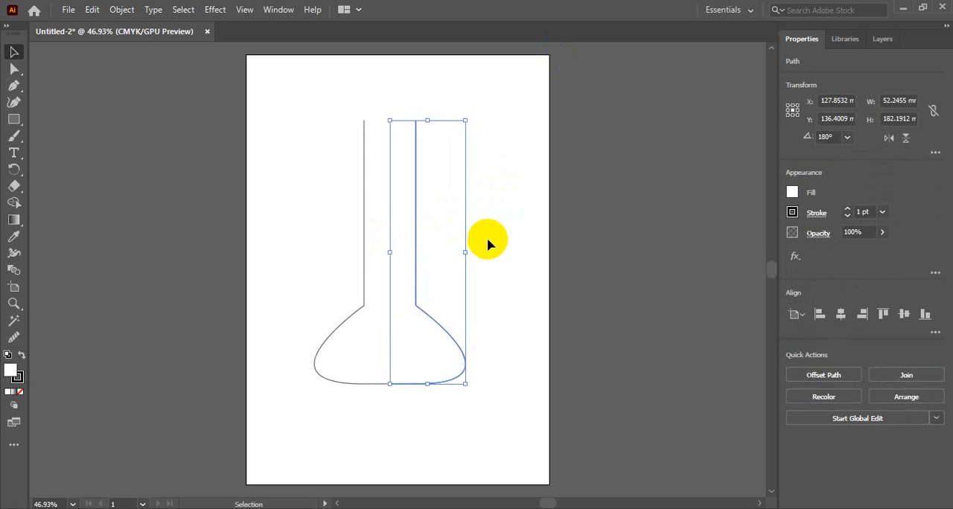
pyautogui.click(489, 241)
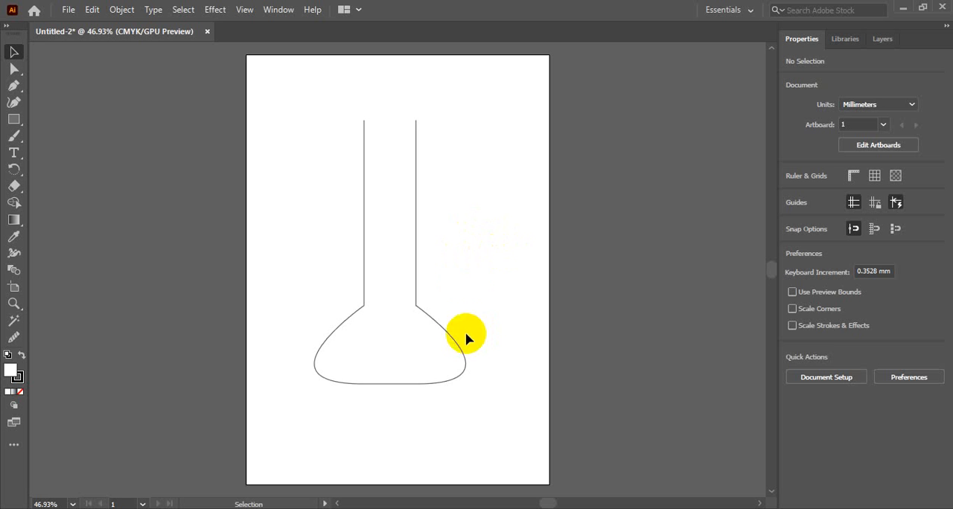
# Connect the open neck ends with the Pen tool, drawing an outward-flaring mouth about 34 mm high with a straight horizontal rim
pyautogui.moveTo(347, 110); pyautogui.dragTo(437, 203)
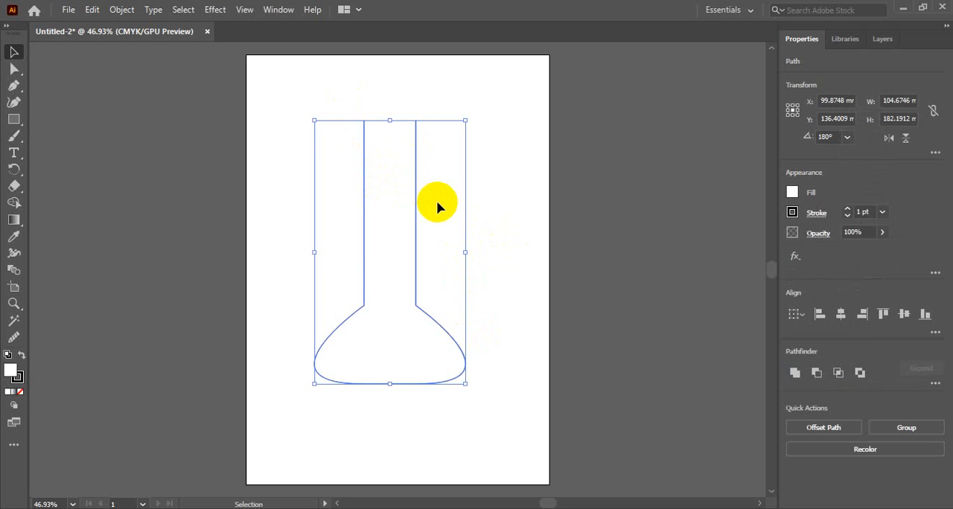
pyautogui.click(495, 148)
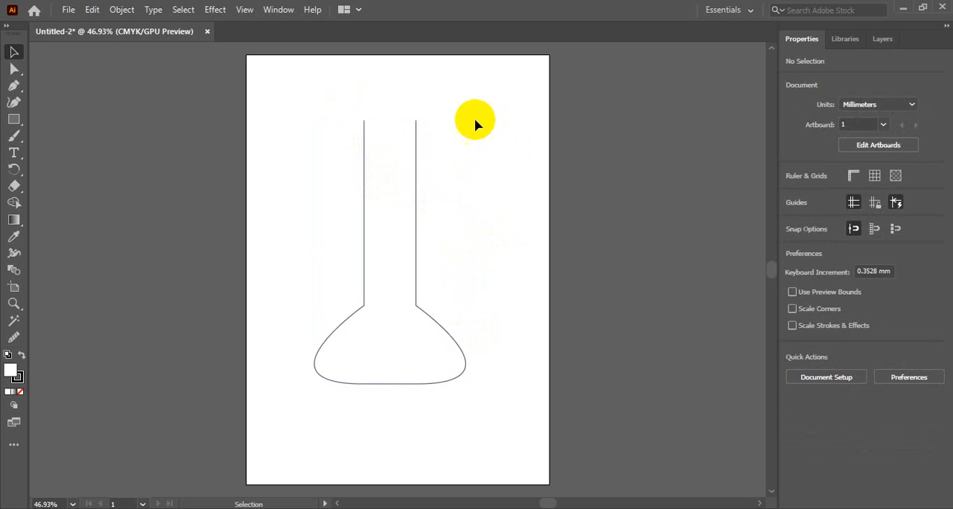
pyautogui.click(15, 87)
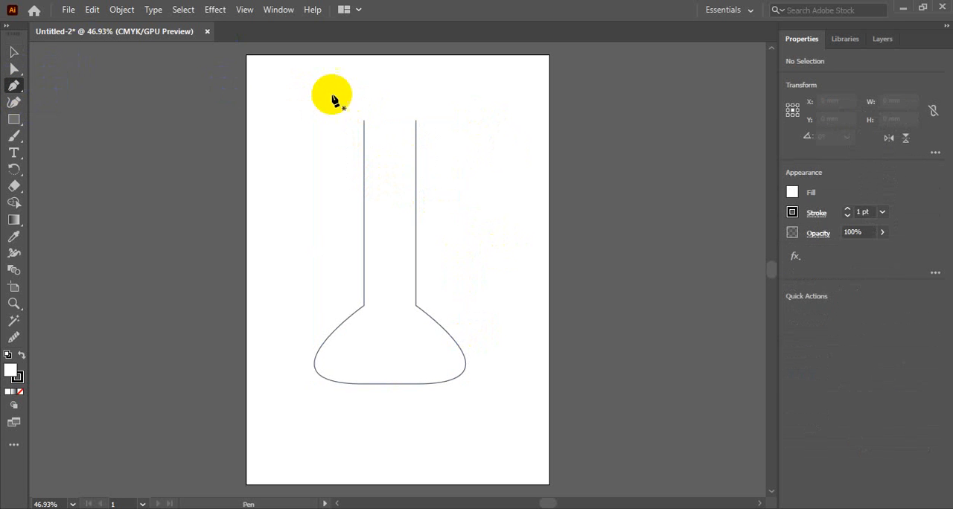
pyautogui.click(364, 121)
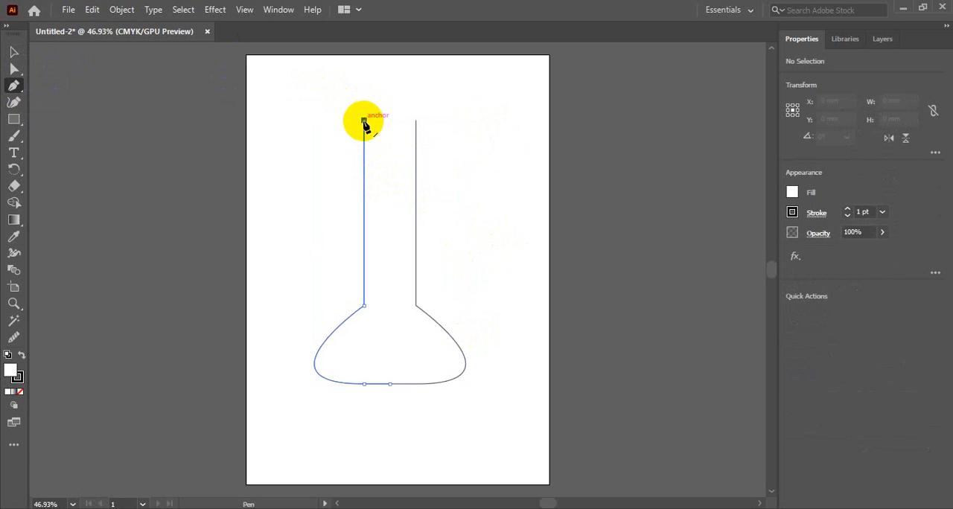
pyautogui.click(342, 70)
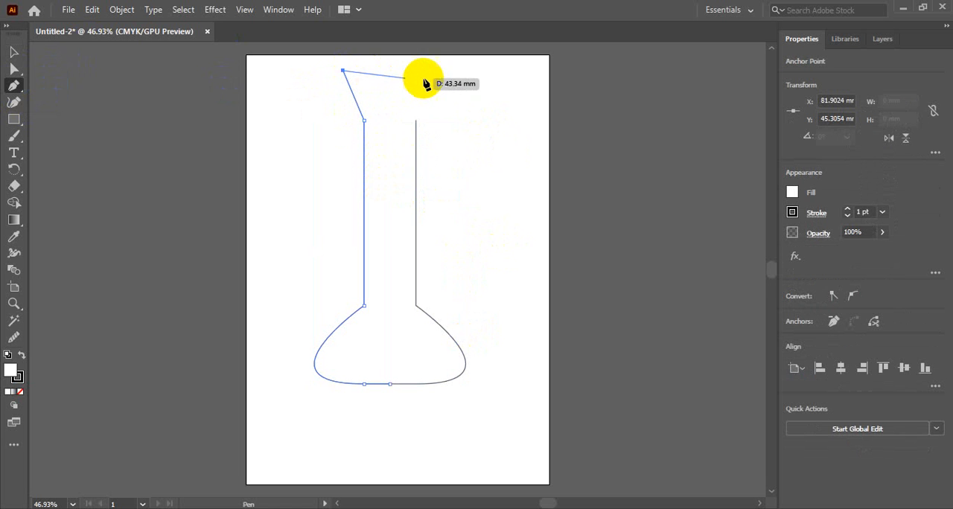
pyautogui.click(435, 71)
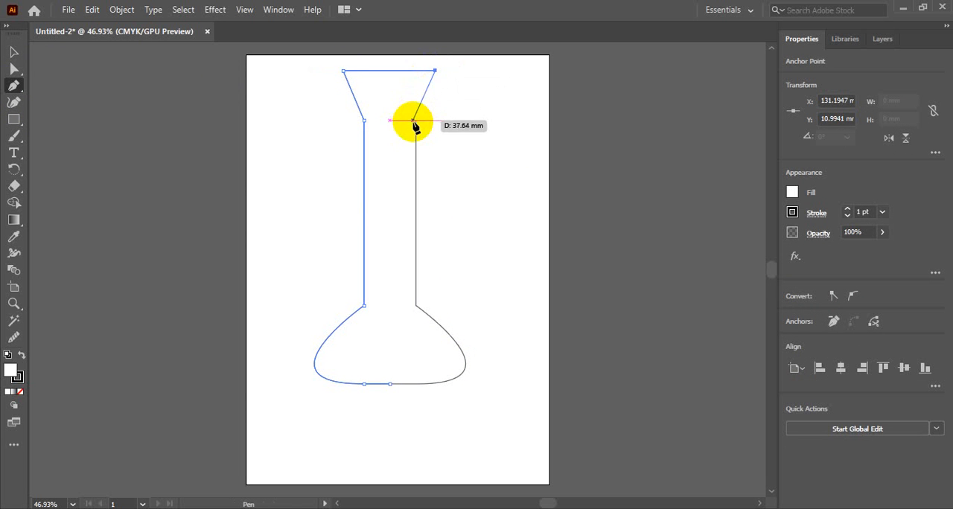
pyautogui.click(415, 120)
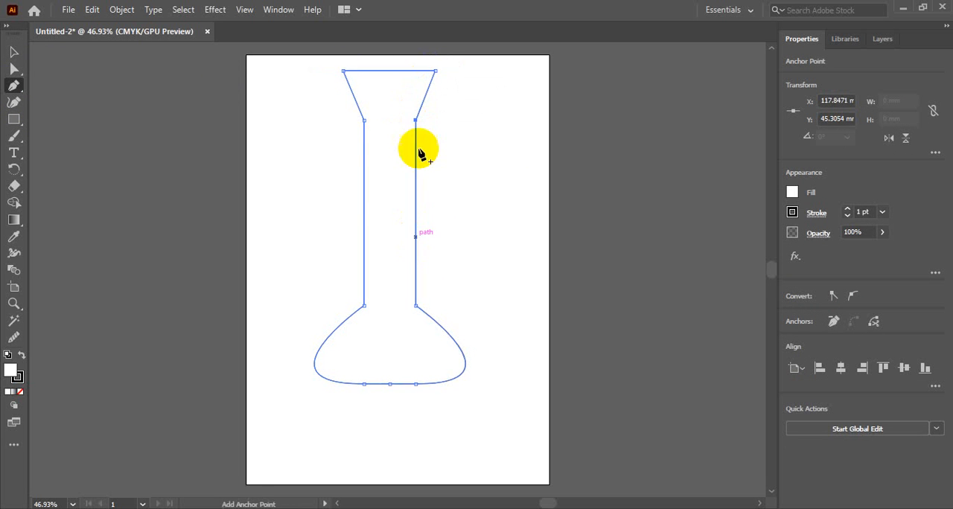
pyautogui.click(14, 51)
pyautogui.click(127, 191)
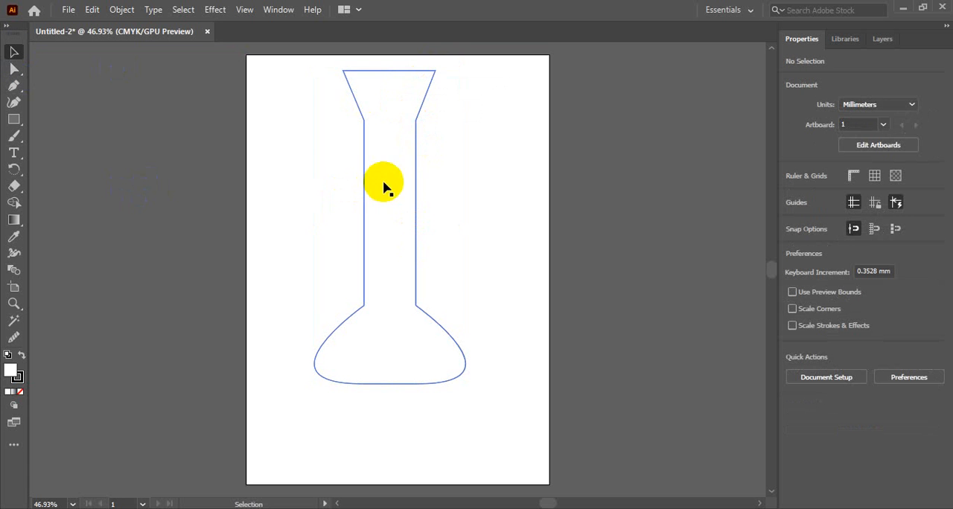
# Merge the whole flask outline into one closed shape with the Shape Builder and deselect it
pyautogui.moveTo(322, 58); pyautogui.dragTo(472, 400)
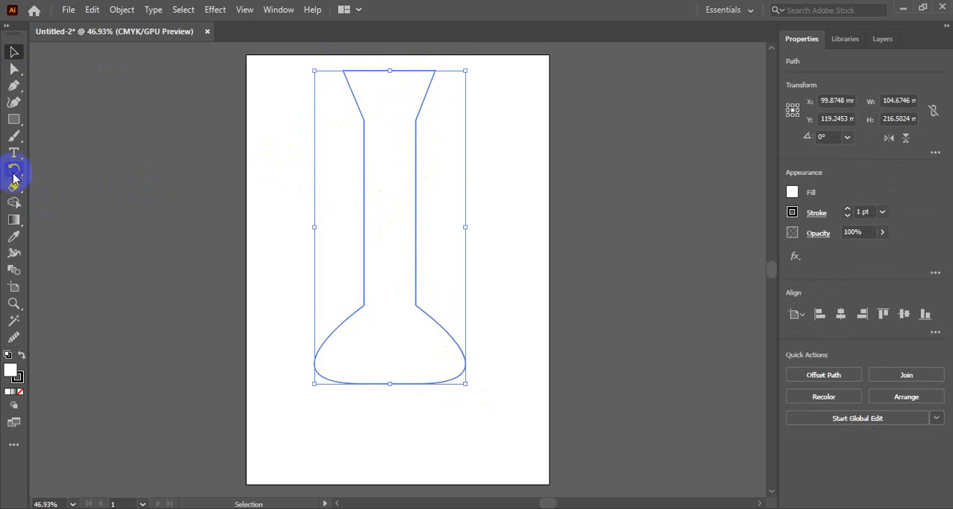
pyautogui.click(13, 201)
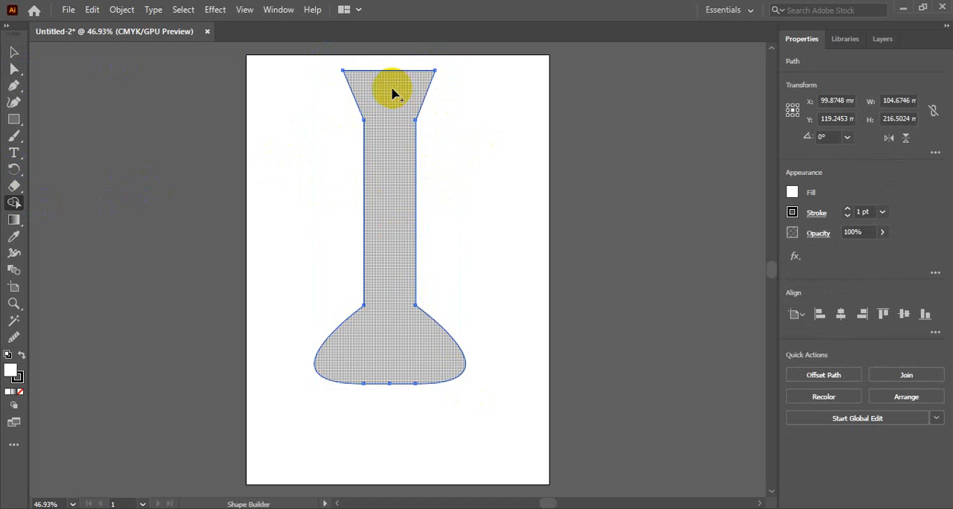
pyautogui.moveTo(393, 93); pyautogui.dragTo(390, 347)
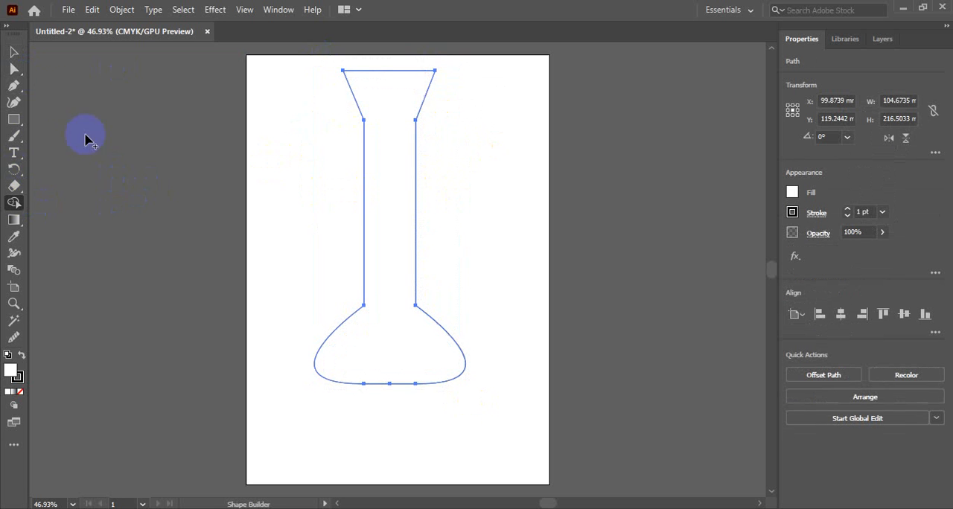
pyautogui.click(13, 52)
pyautogui.click(184, 253)
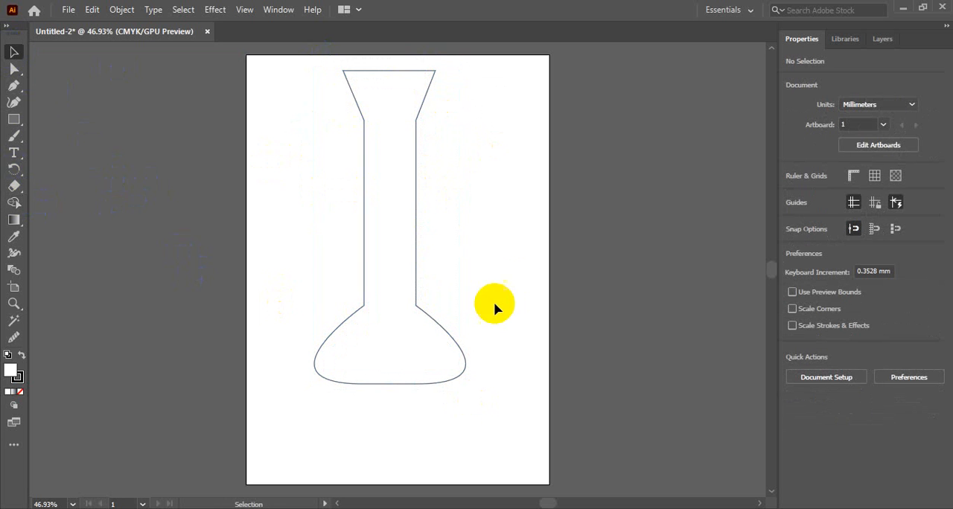
# Scale the flask down proportionally about its centre to about 43 × 89 mm
pyautogui.click(416, 202)
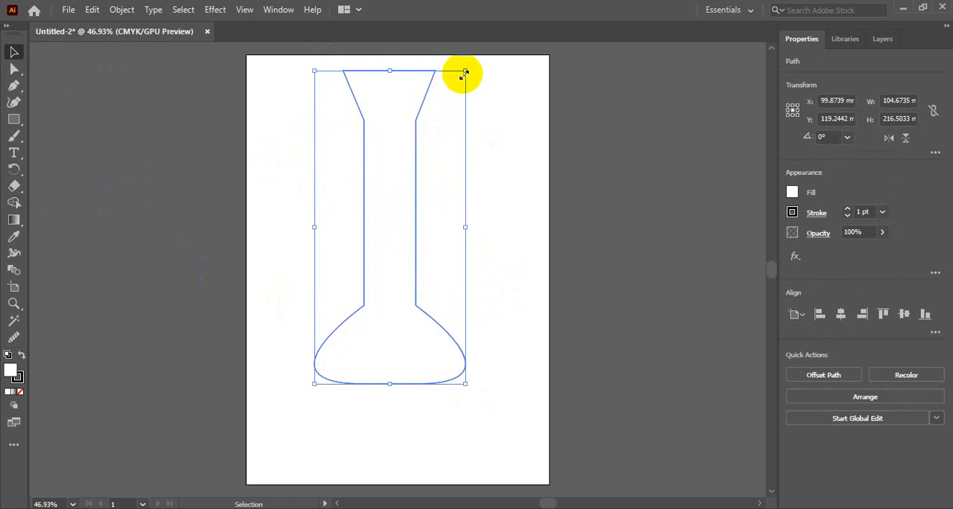
pyautogui.moveTo(466, 73); pyautogui.dragTo(436, 166)
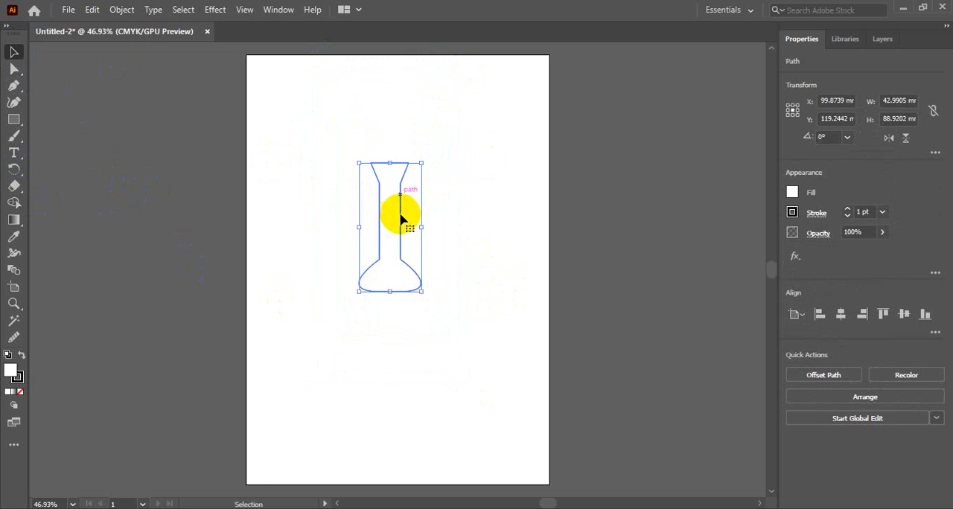
# Move the flask around the artboard: to the right, back to the left, and up slightly right of centre
pyautogui.moveTo(404, 202); pyautogui.dragTo(452, 198)
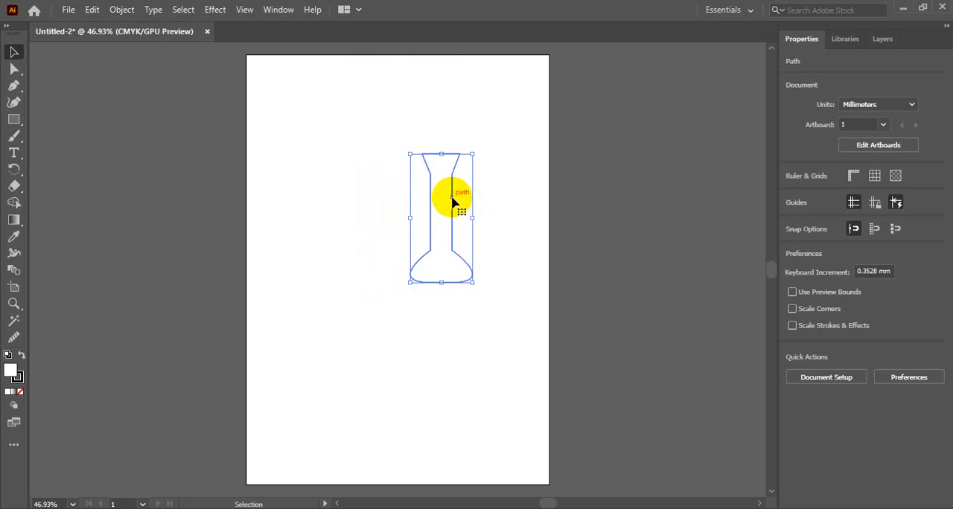
pyautogui.click(434, 336)
pyautogui.moveTo(440, 286); pyautogui.dragTo(377, 302)
pyautogui.click(423, 367)
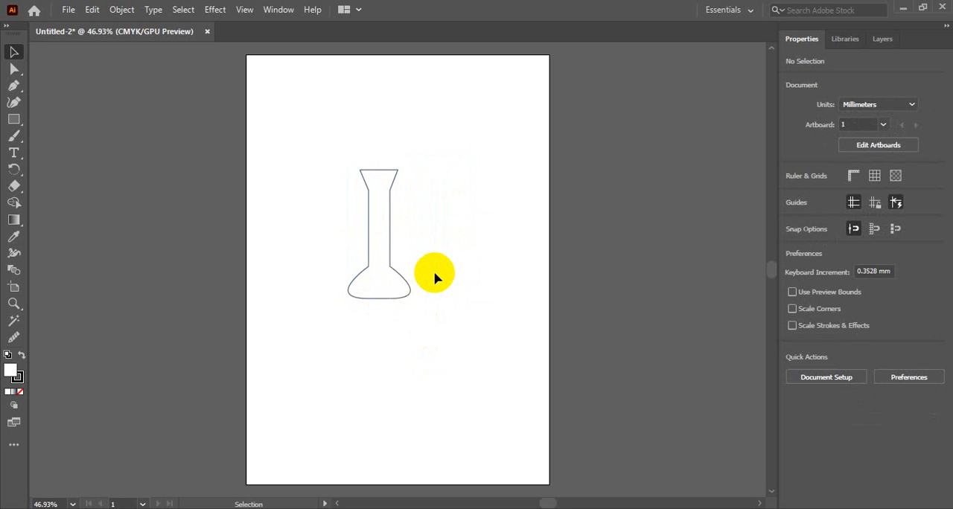
pyautogui.moveTo(381, 168); pyautogui.dragTo(421, 140)
pyautogui.click(471, 341)
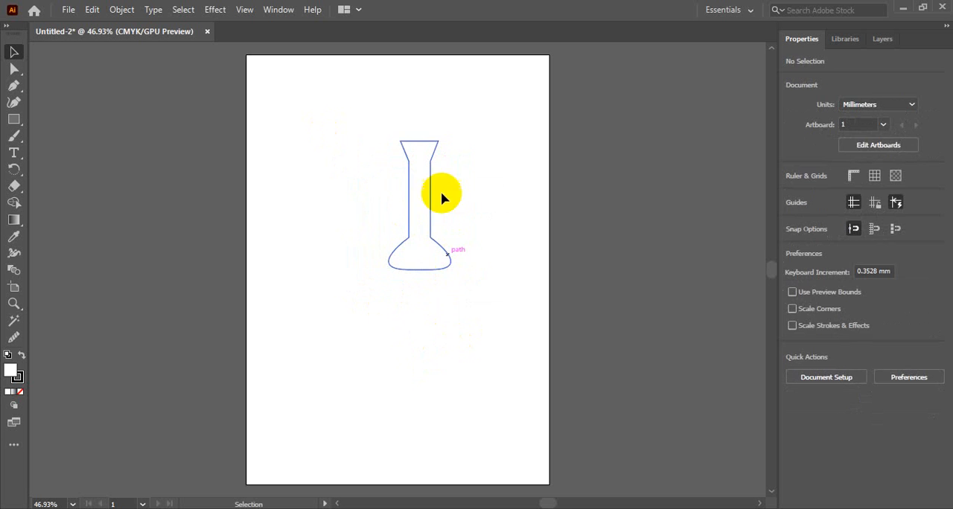
# Move the flask near the artboard's upper-left corner and enlarge it proportionally from its top-left corner
pyautogui.moveTo(429, 175); pyautogui.dragTo(305, 157)
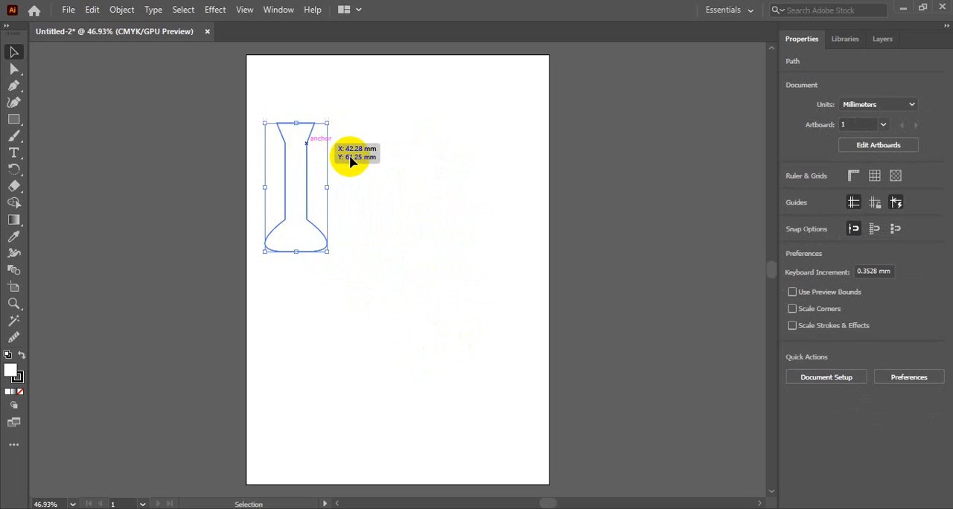
pyautogui.click(351, 154)
pyautogui.click(306, 177)
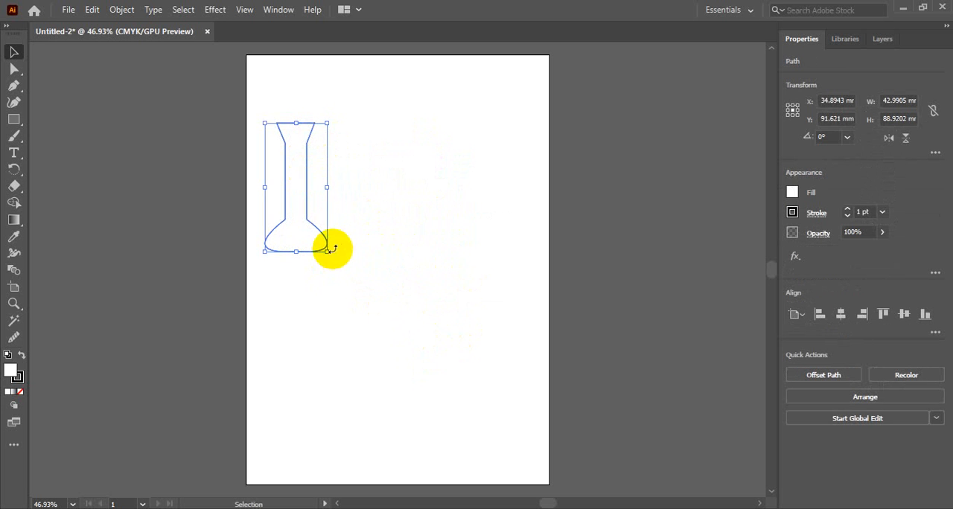
pyautogui.moveTo(327, 253); pyautogui.dragTo(453, 356)
pyautogui.click(357, 247)
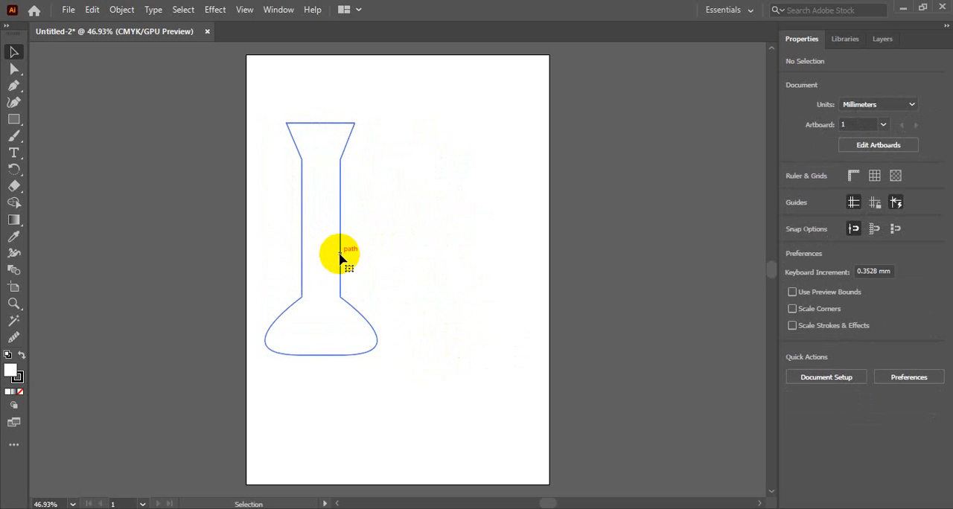
# Remove the white fill from the flask by setting its fill to None, and deselect it
pyautogui.click(340, 256)
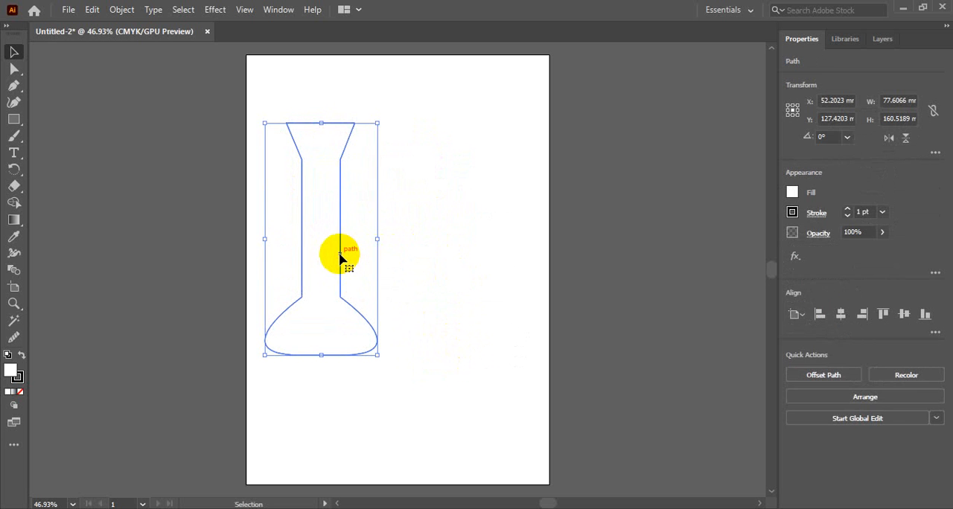
pyautogui.click(791, 192)
pyautogui.click(649, 243)
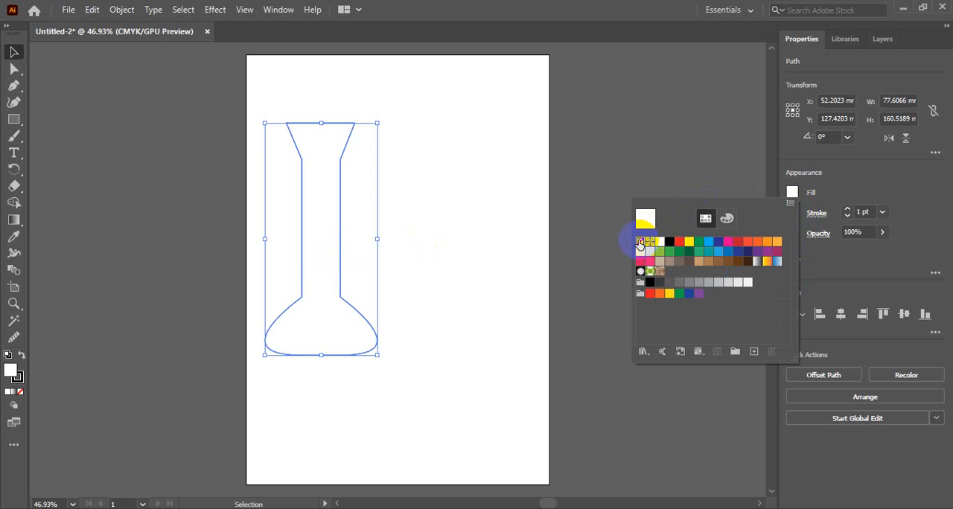
pyautogui.click(640, 241)
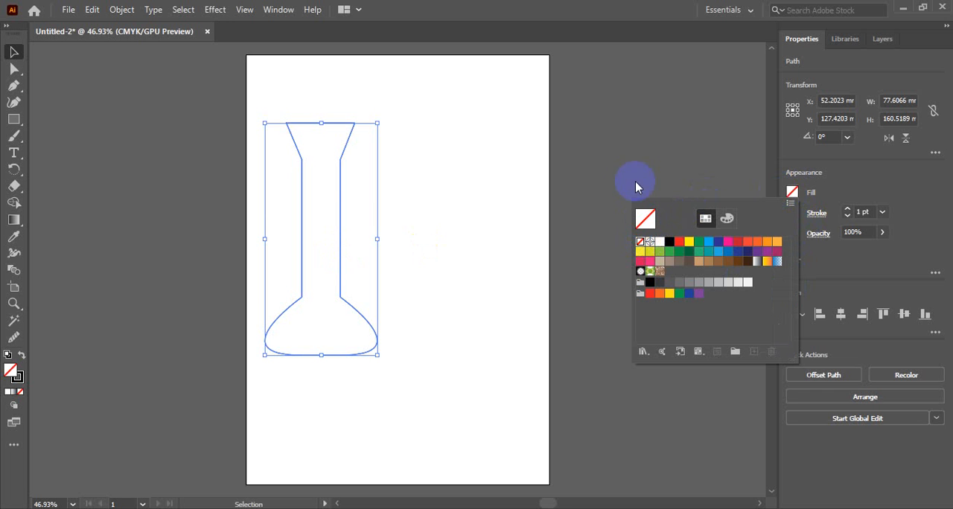
pyautogui.click(791, 193)
pyautogui.click(515, 195)
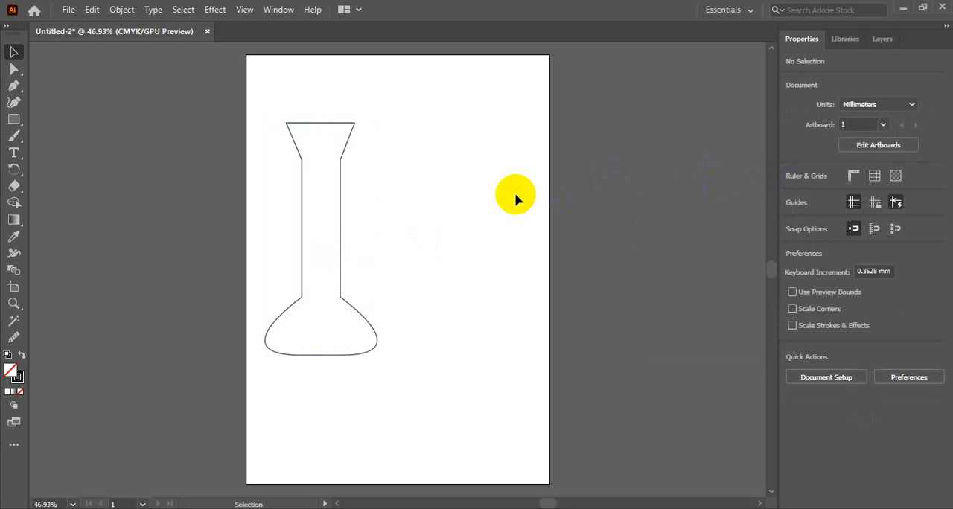
# Change the flask's stroke to a dark grey swatch and move it right to near the artboard's horizontal centre
pyautogui.click(340, 232)
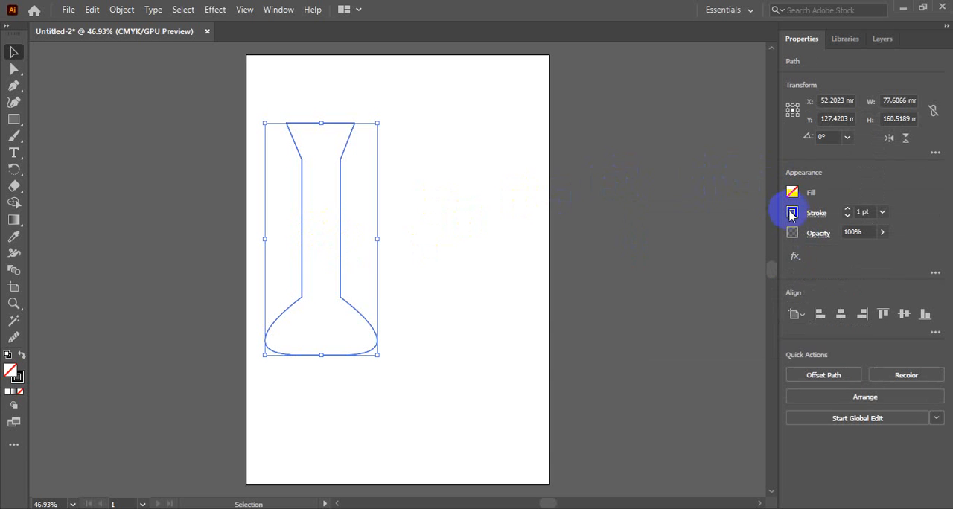
pyautogui.click(792, 213)
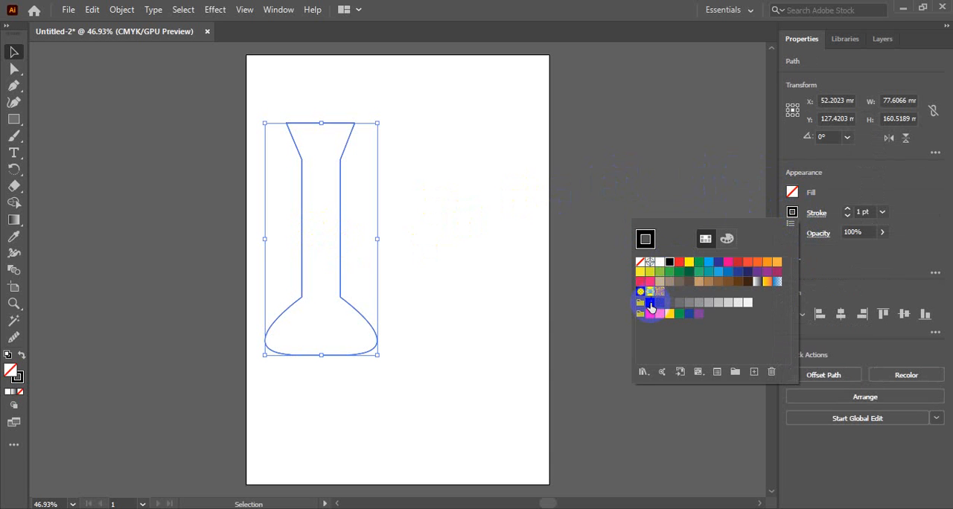
pyautogui.click(670, 304)
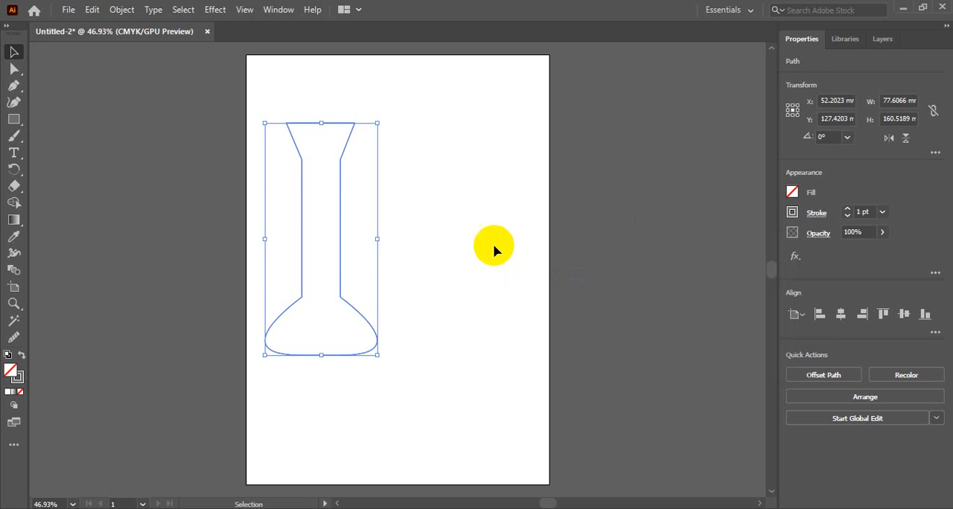
pyautogui.click(482, 214)
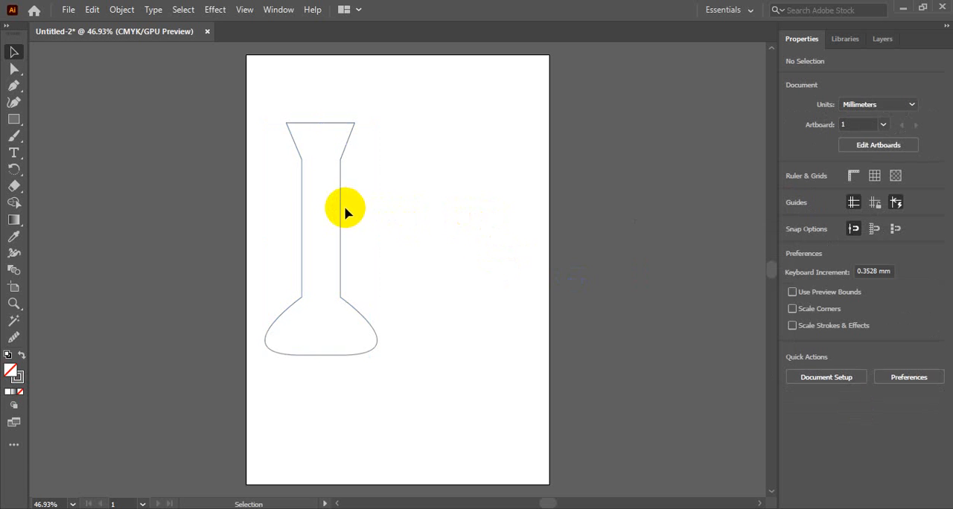
pyautogui.moveTo(340, 207); pyautogui.dragTo(404, 210)
pyautogui.click(480, 212)
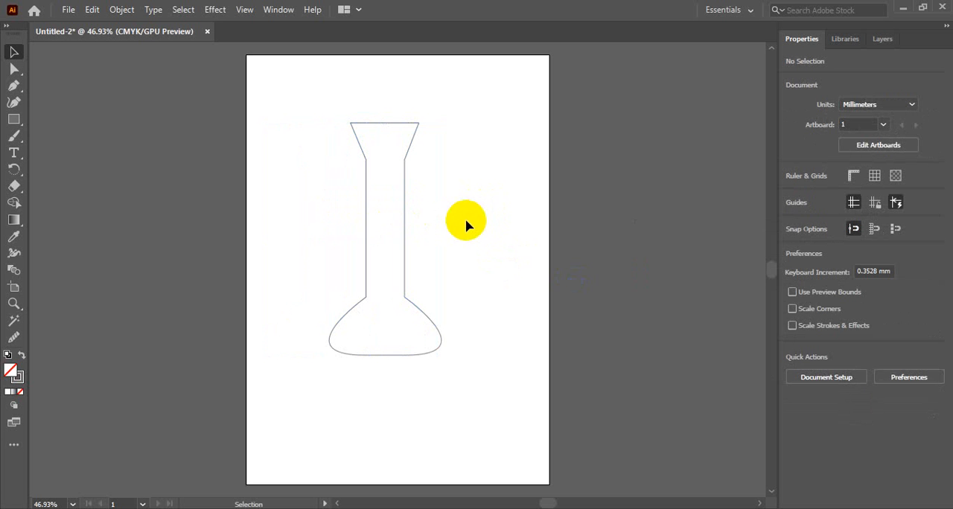
# Draw a rectangle about 102 × 42 mm across the flask's base, and delete it
pyautogui.click(358, 308)
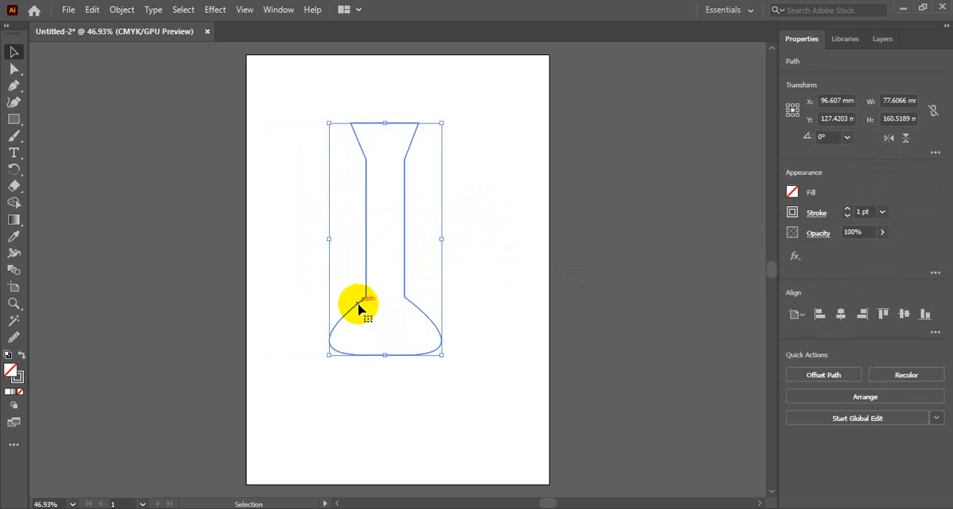
pyautogui.click(14, 119)
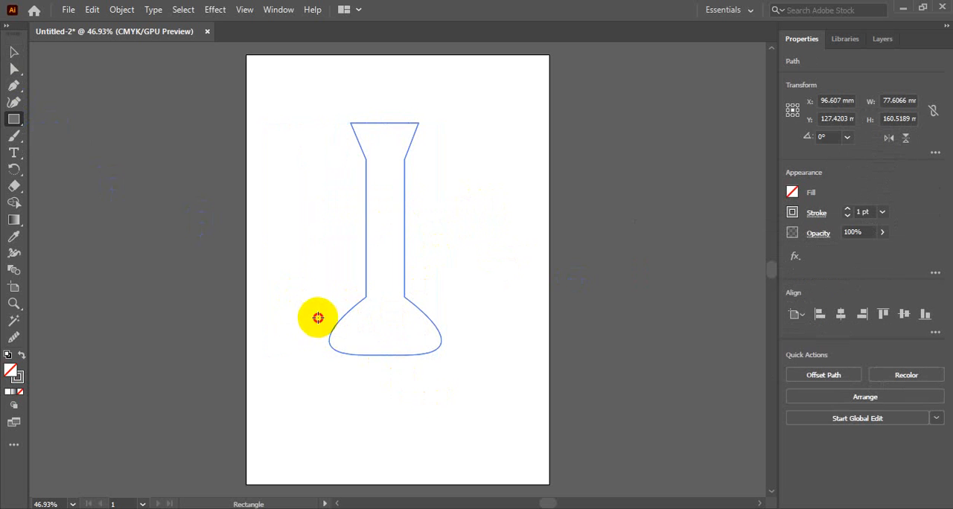
pyautogui.moveTo(312, 315); pyautogui.dragTo(460, 375)
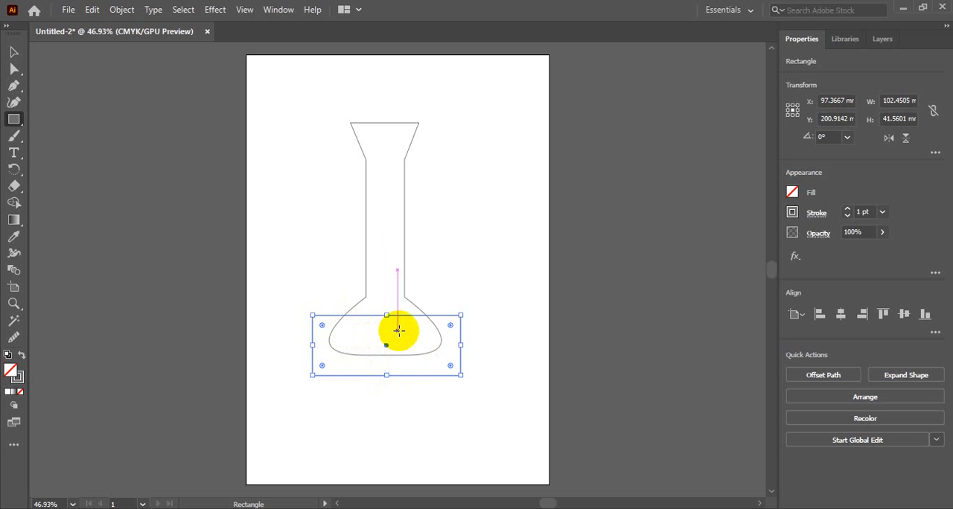
pyautogui.click(451, 283)
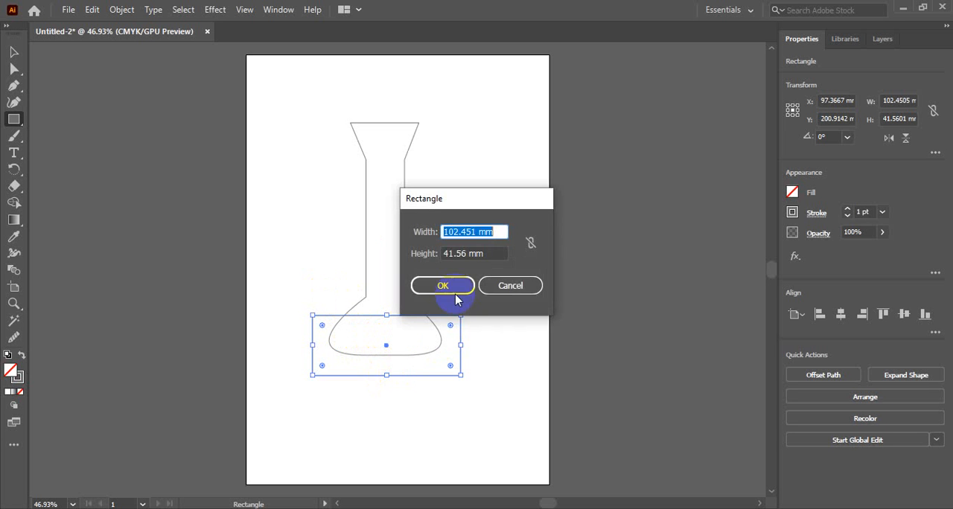
pyautogui.click(500, 289)
pyautogui.click(14, 51)
pyautogui.click(397, 330)
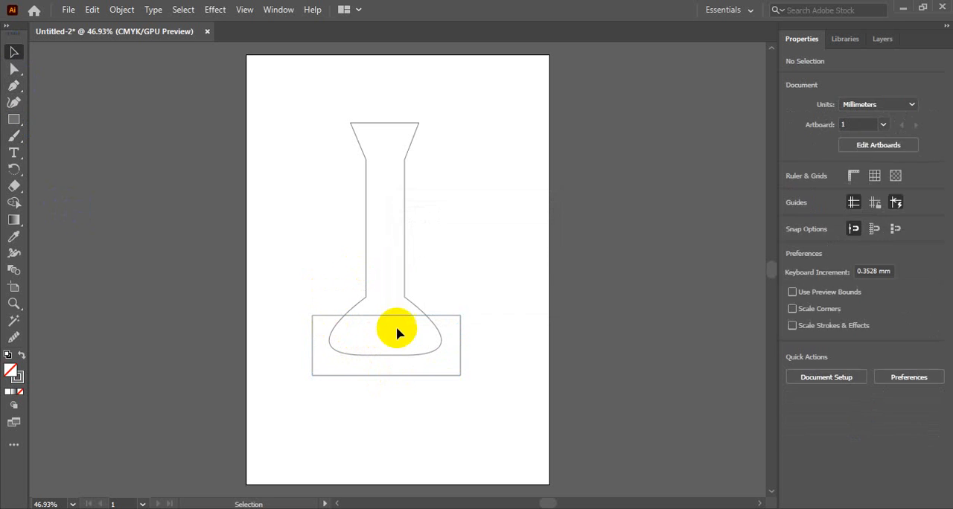
pyautogui.click(451, 319)
pyautogui.press('Delete')
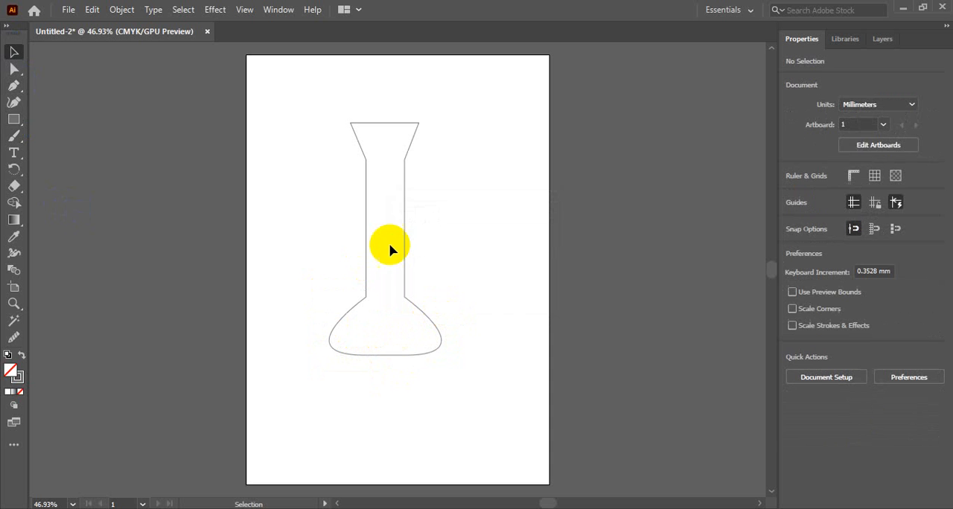
# Paste a copy of the flask, move it to the right of the original, and delete it
pyautogui.click(404, 236)
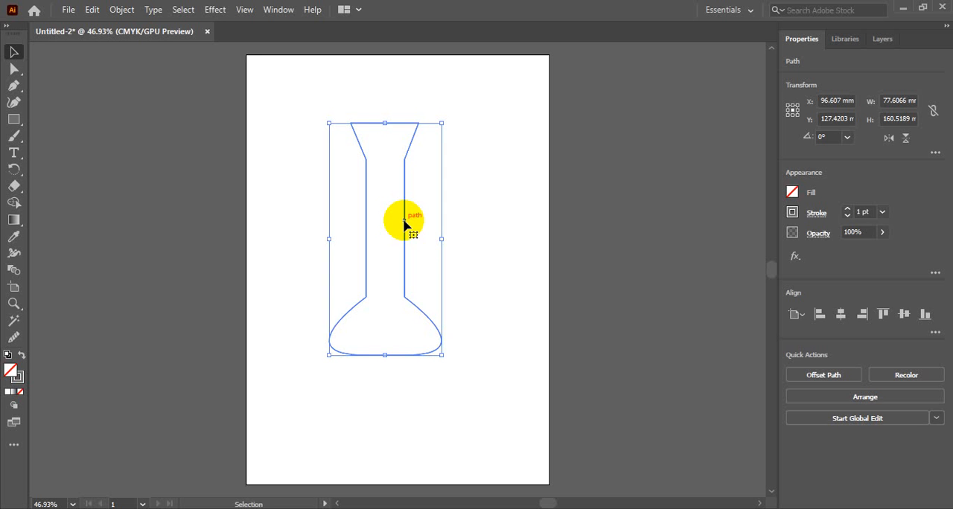
pyautogui.press('a')
pyautogui.press('v')
pyautogui.hotkey('ctrl', 'c')
pyautogui.hotkey('ctrl', 'v')
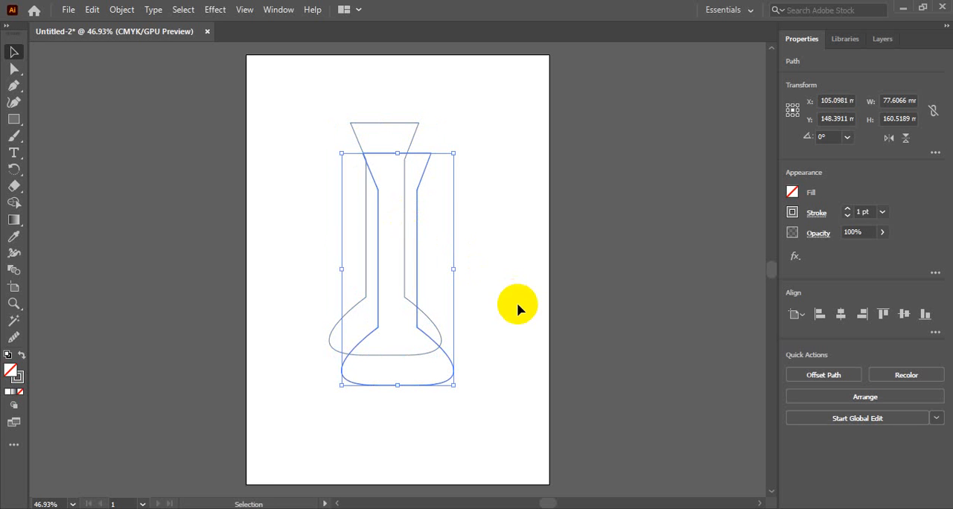
pyautogui.moveTo(422, 176); pyautogui.dragTo(492, 187)
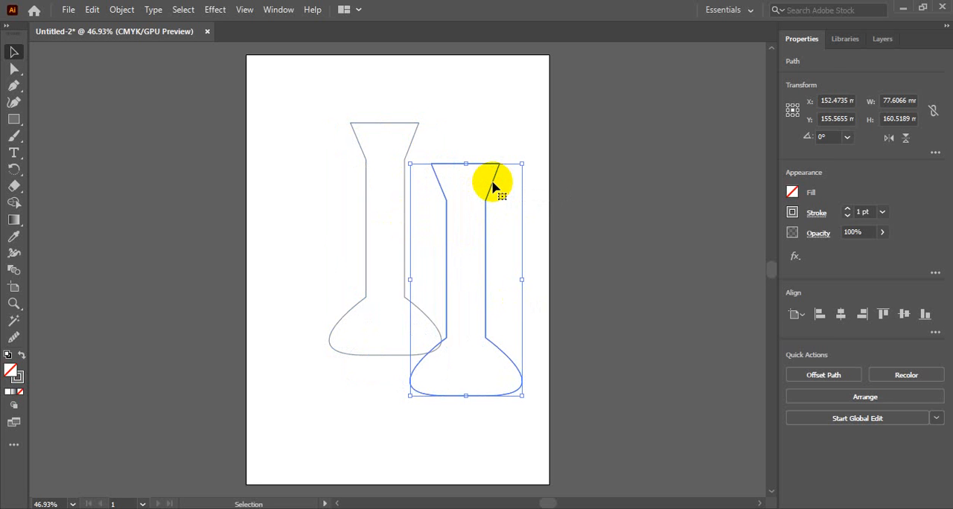
pyautogui.press('Delete')
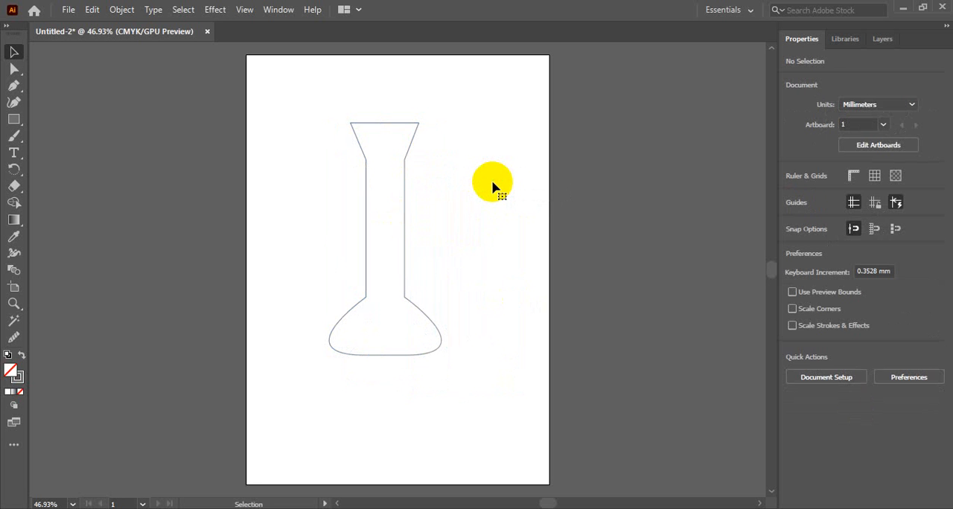
# Duplicate the flask outline exactly in place using Offset Path with an offset of 0 mm and Miter joins
pyautogui.click(406, 156)
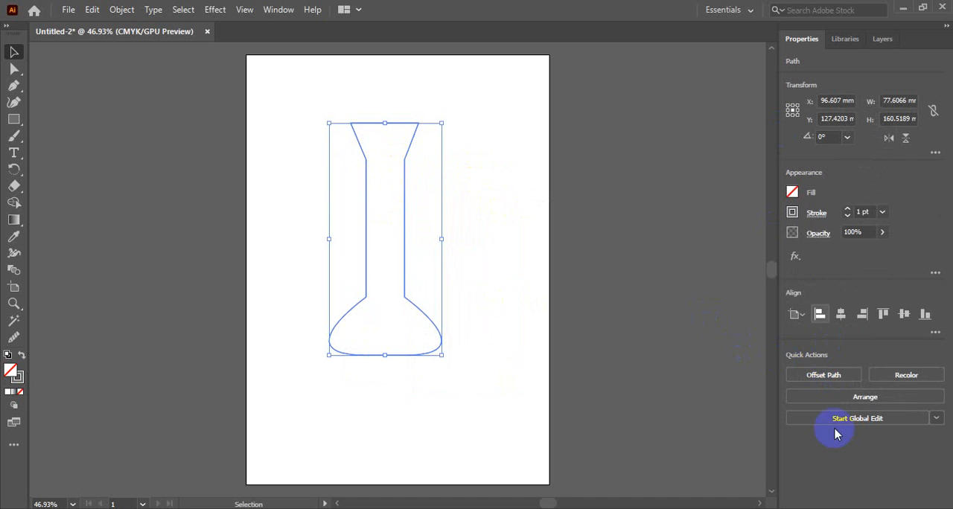
pyautogui.click(834, 376)
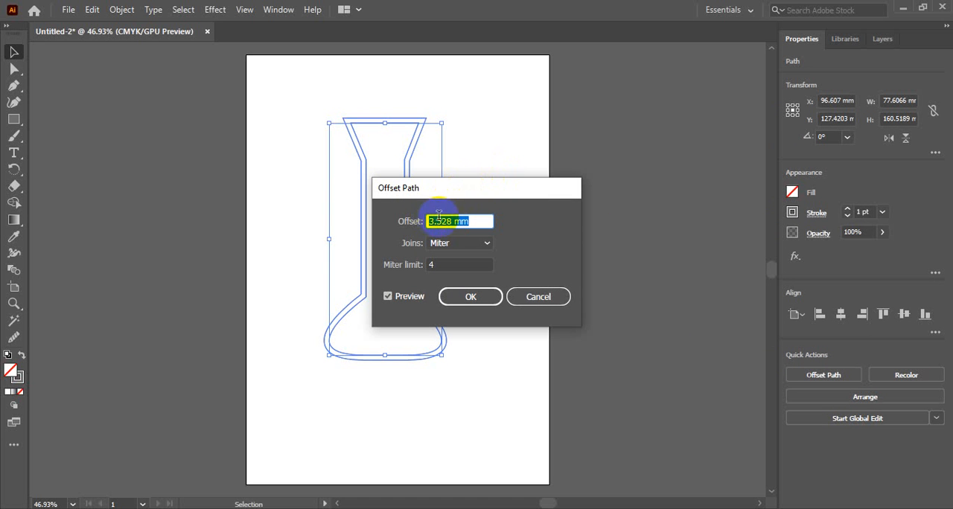
pyautogui.moveTo(451, 222); pyautogui.dragTo(424, 223)
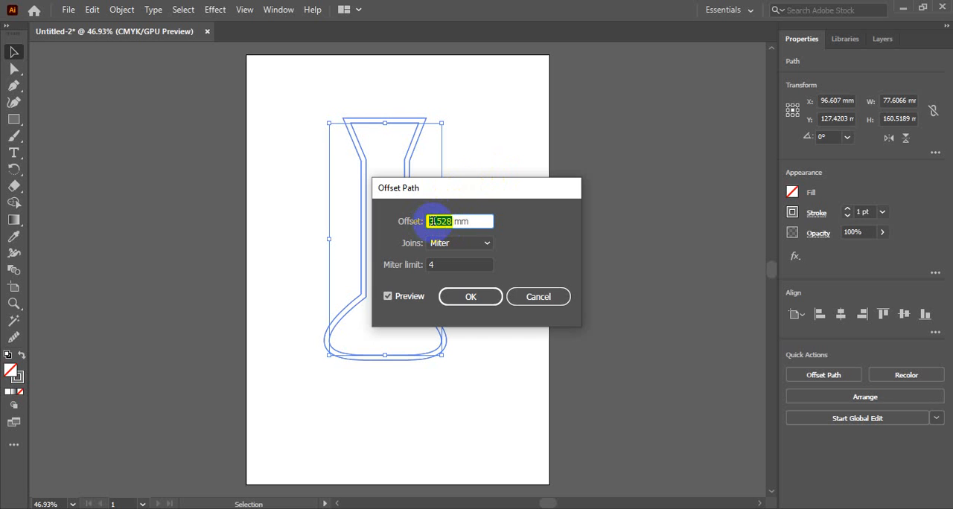
pyautogui.write('0')
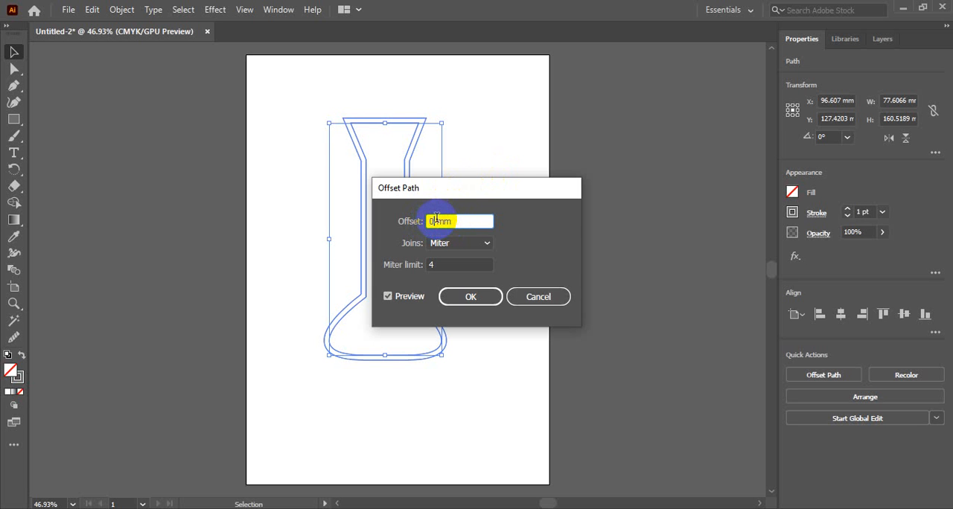
pyautogui.click(387, 298)
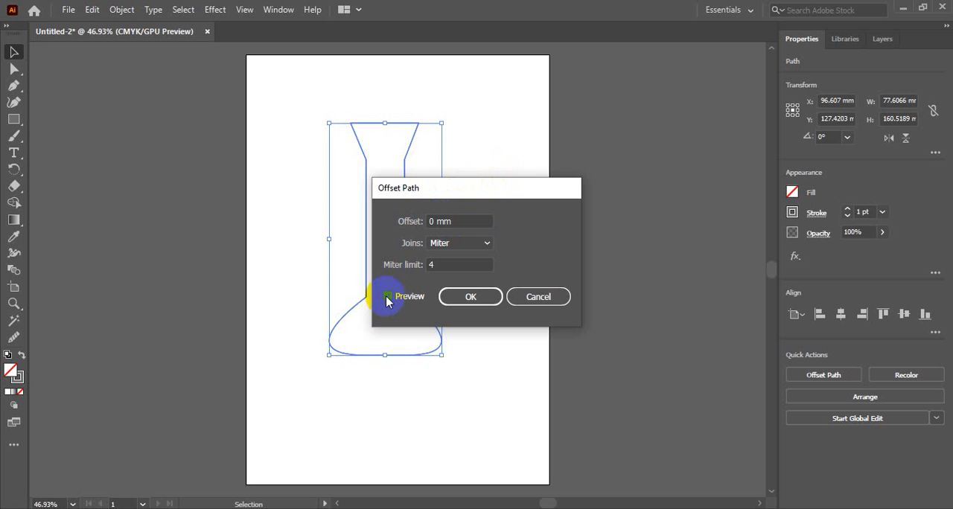
pyautogui.click(480, 302)
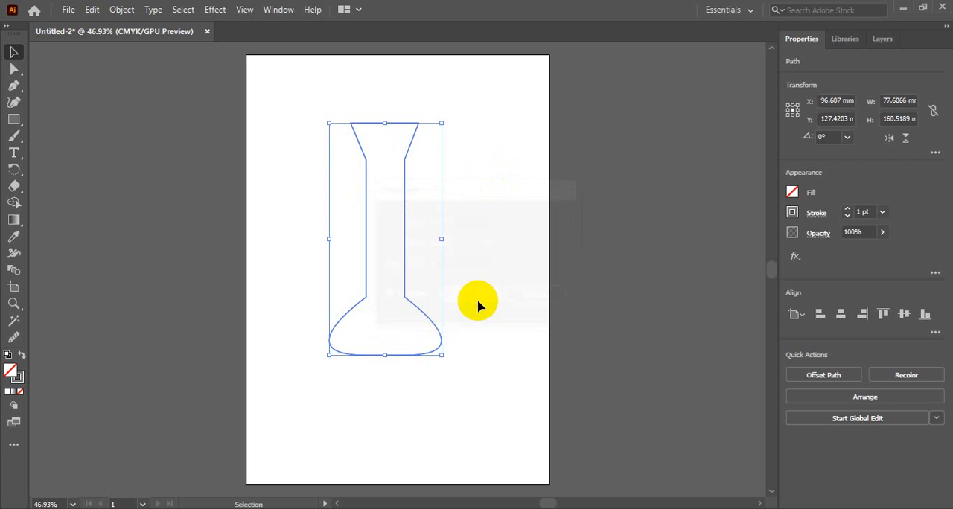
# Expand Layer 1 and examine the stacked flask paths it contains
pyautogui.click(885, 43)
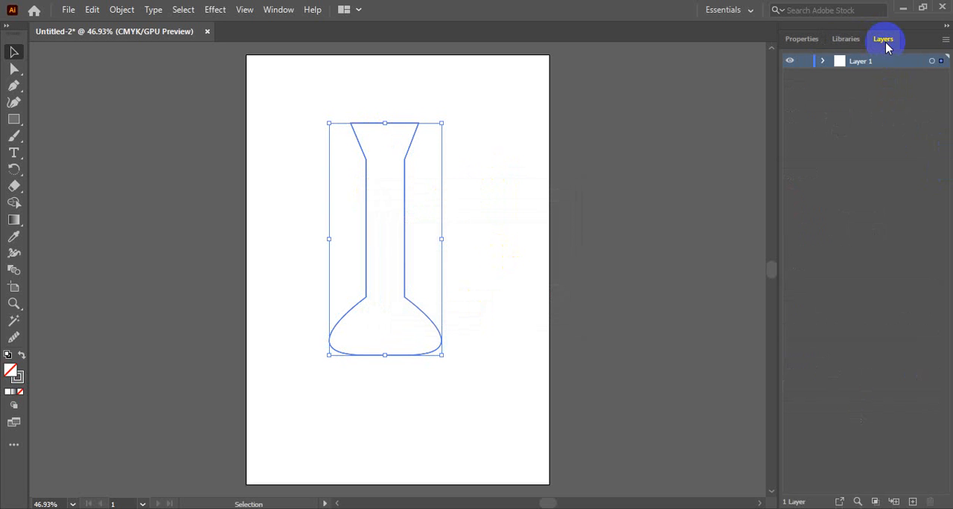
pyautogui.click(821, 61)
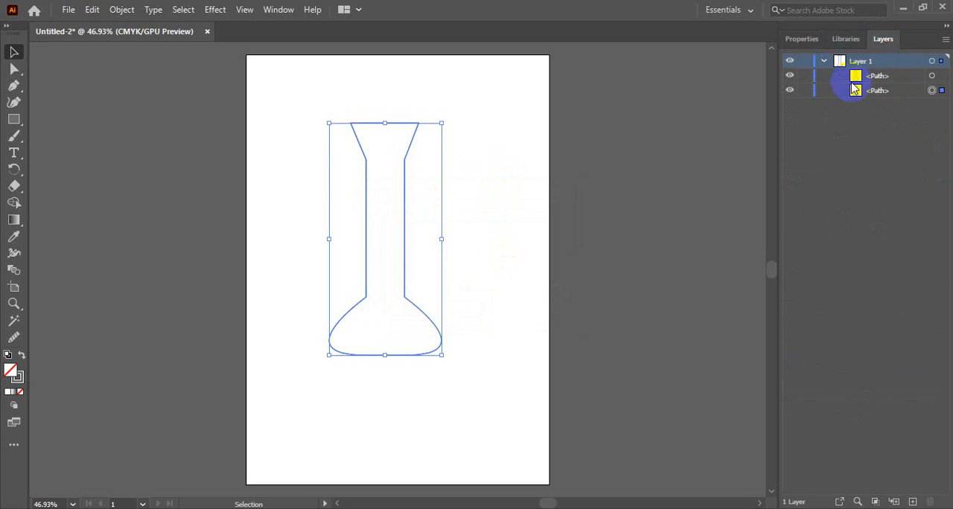
pyautogui.click(873, 79)
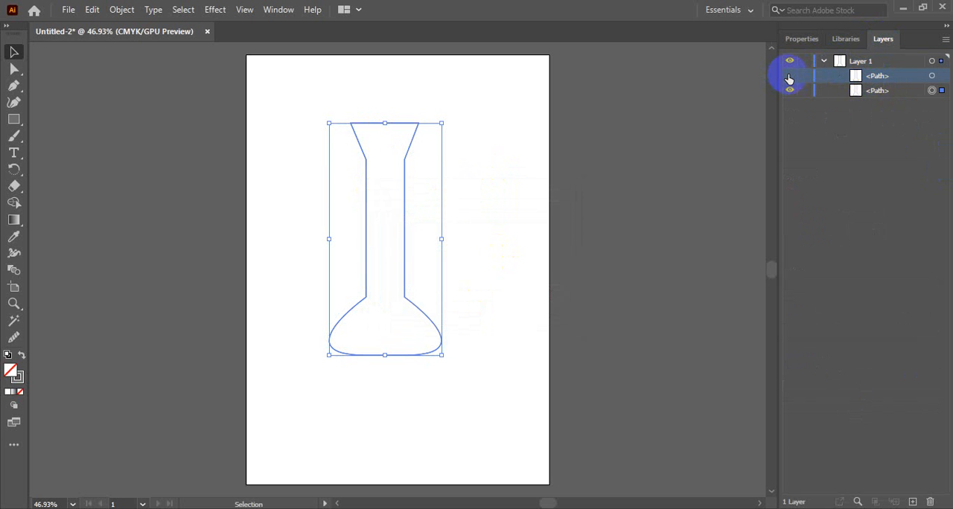
pyautogui.click(800, 38)
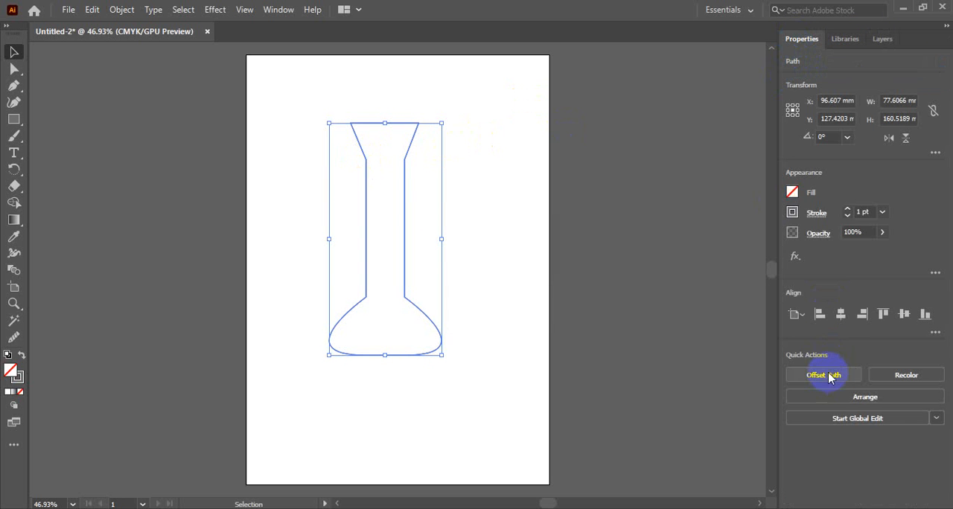
# Deselect everything, select the front flask outline as a whole object, and briefly display its anchor points
pyautogui.click(458, 122)
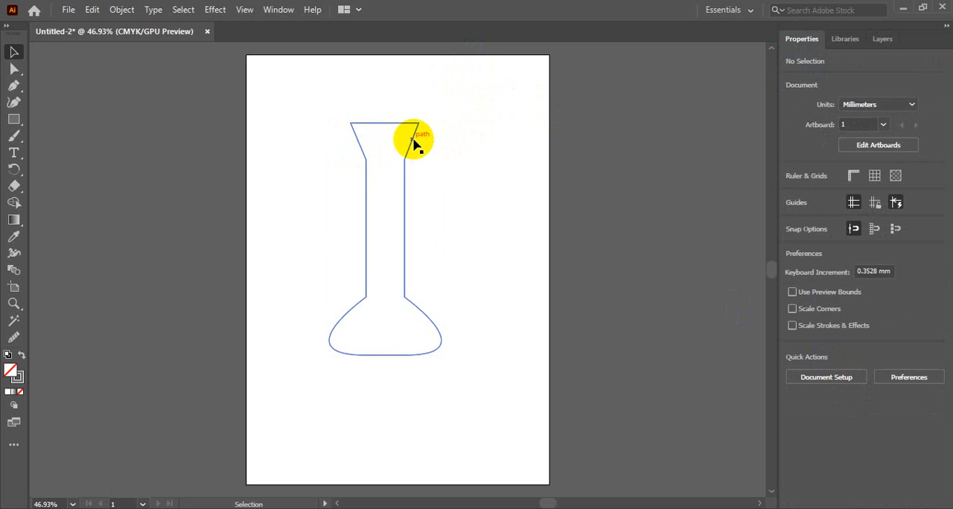
pyautogui.click(411, 140)
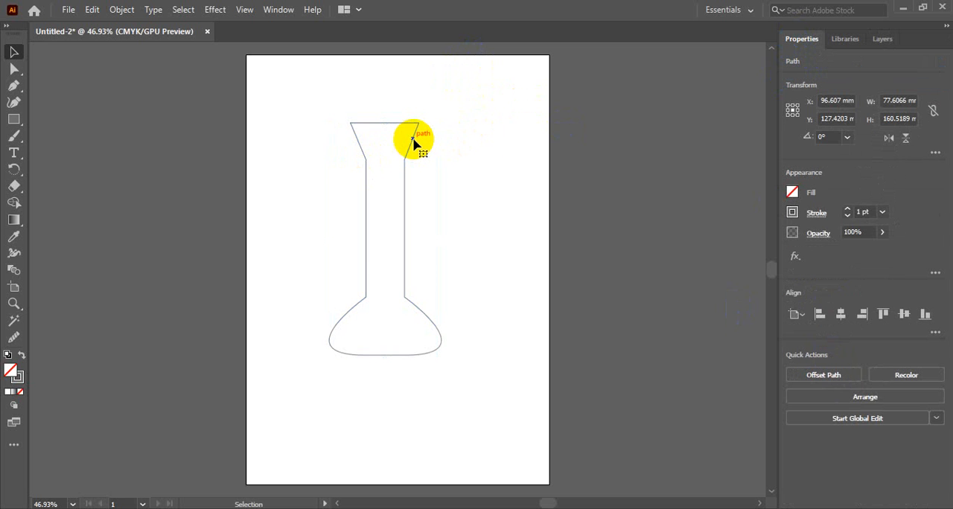
pyautogui.click(471, 147)
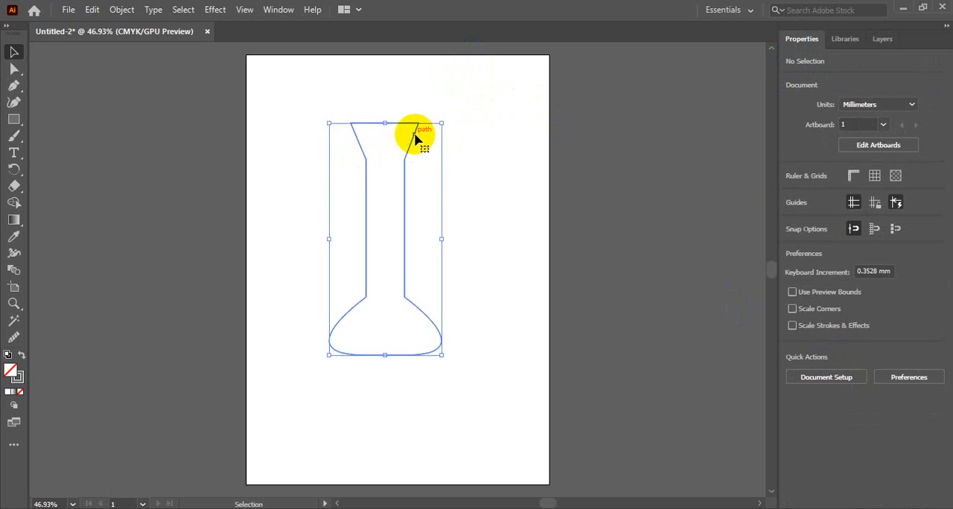
pyautogui.click(416, 140)
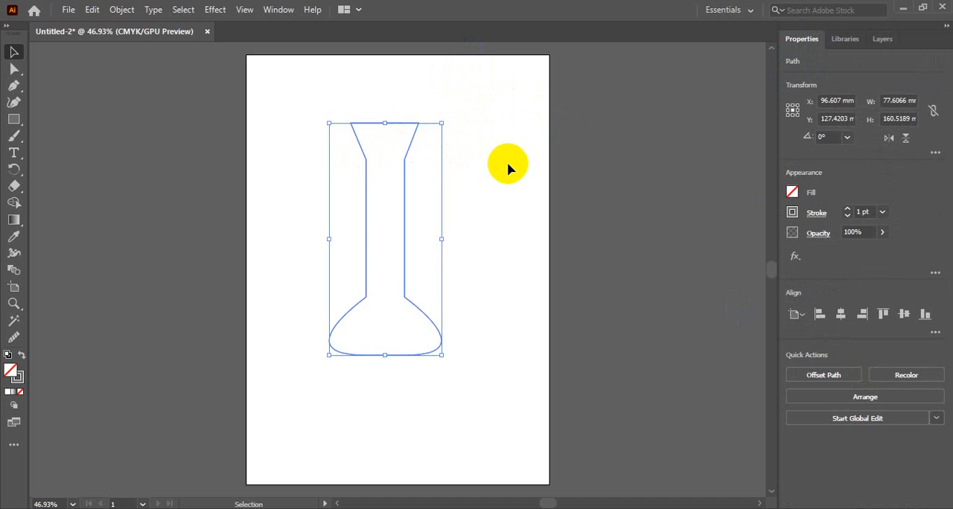
pyautogui.press('a')
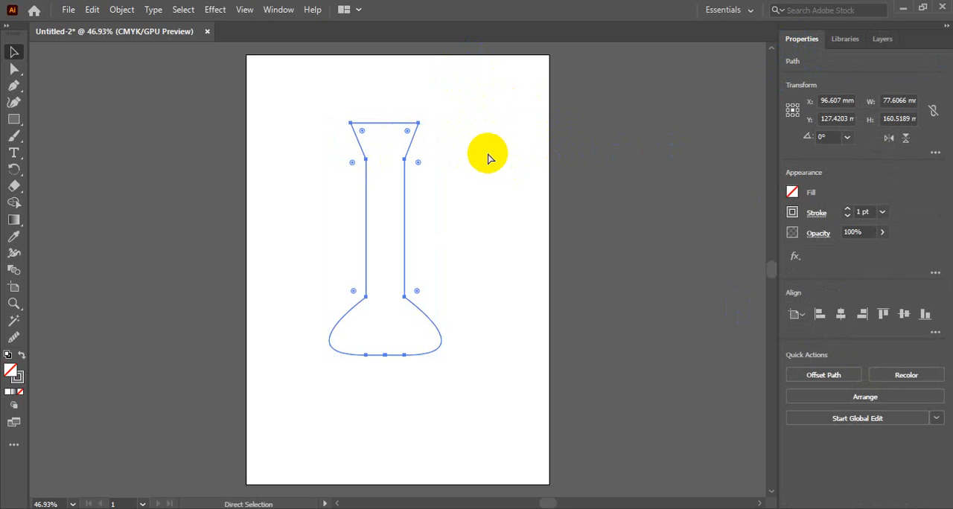
pyautogui.press('v')
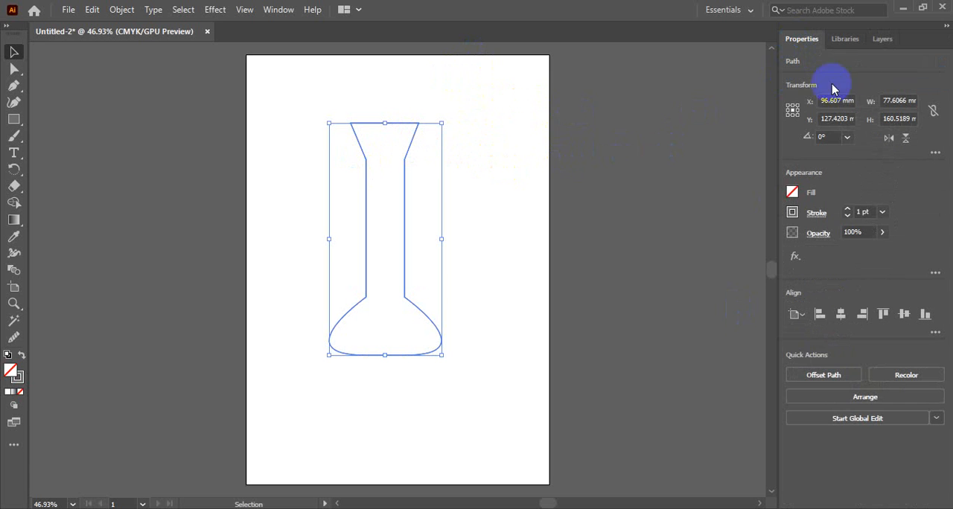
# Inspect the front flask path in Layer 1, deselect everything, and hide the back flask path
pyautogui.click(882, 39)
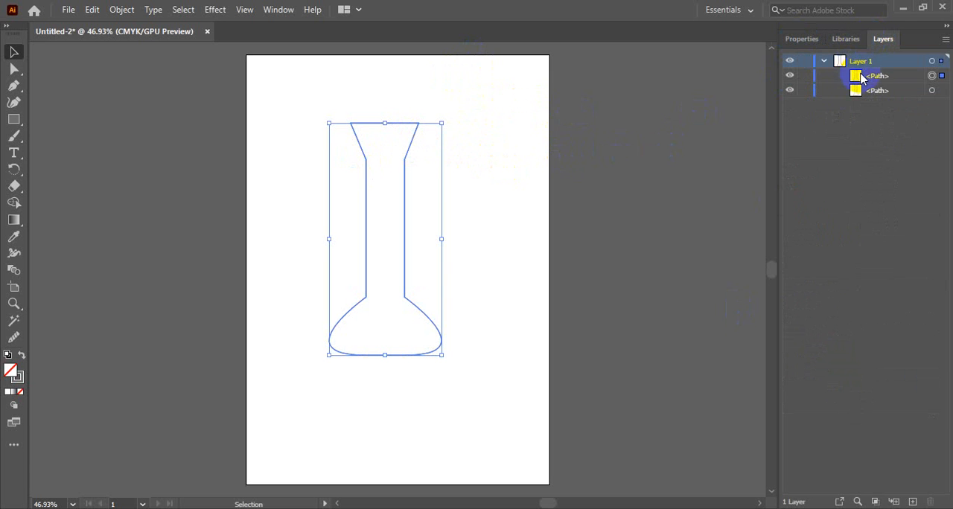
pyautogui.click(877, 77)
pyautogui.click(882, 77)
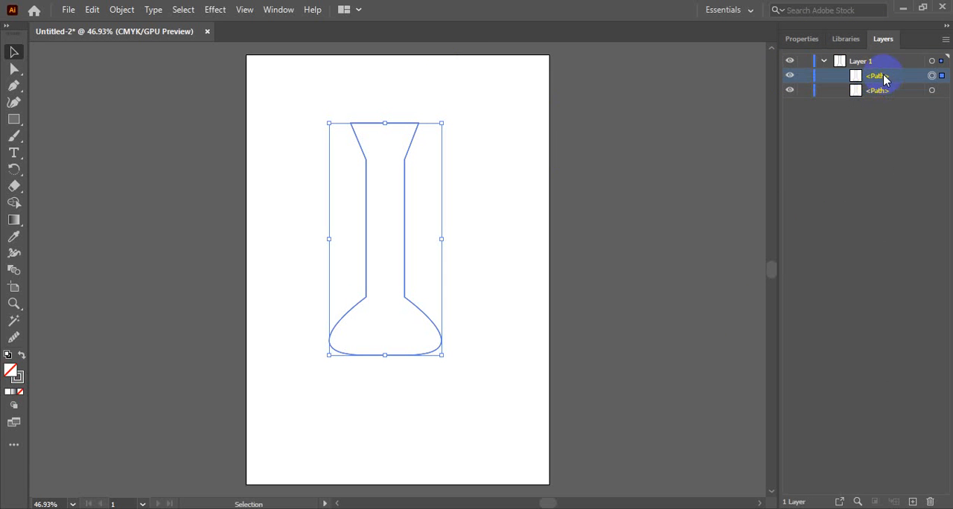
pyautogui.click(506, 123)
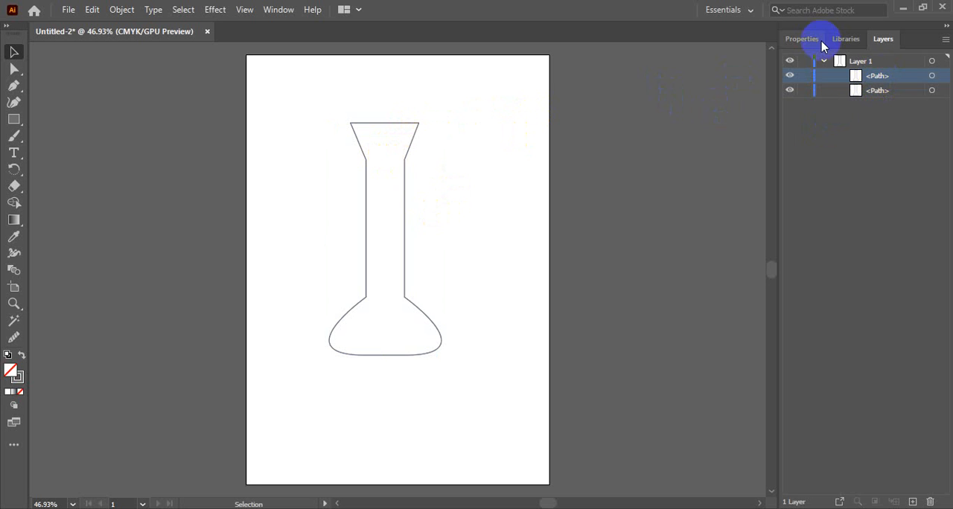
pyautogui.click(790, 90)
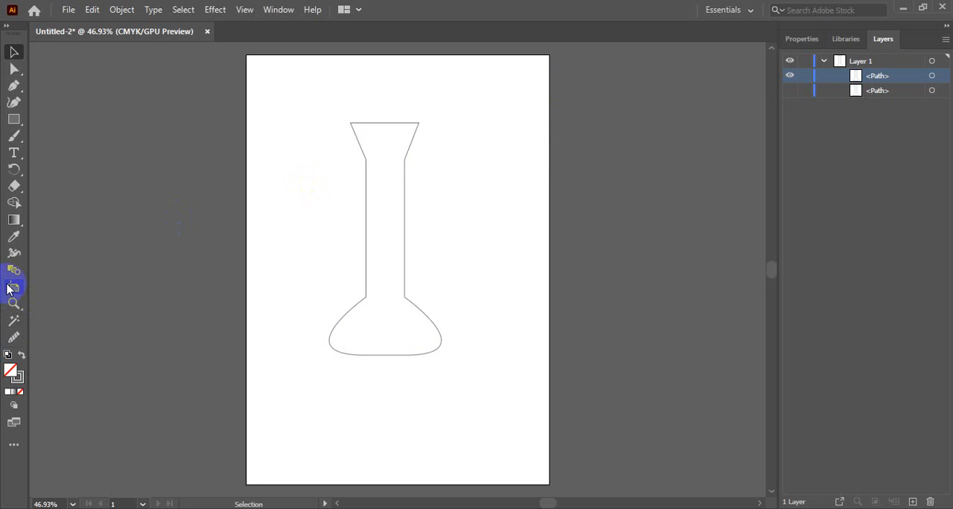
# Draw a rectangle wider than the flask over the lower part of its bulb and nudge it slightly down to set the liquid level
pyautogui.click(15, 122)
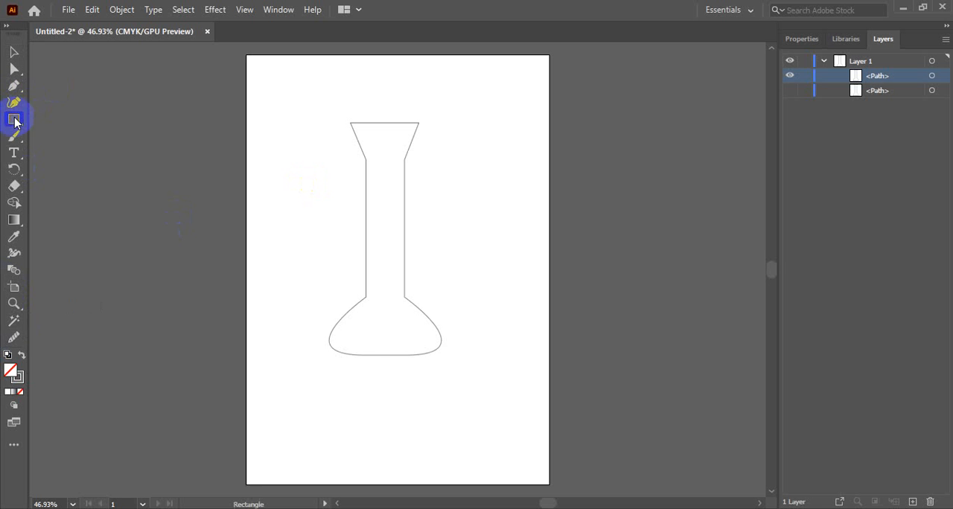
pyautogui.moveTo(322, 317); pyautogui.dragTo(451, 378)
pyautogui.press('Down')
pyautogui.press('Down')
pyautogui.press('Down')
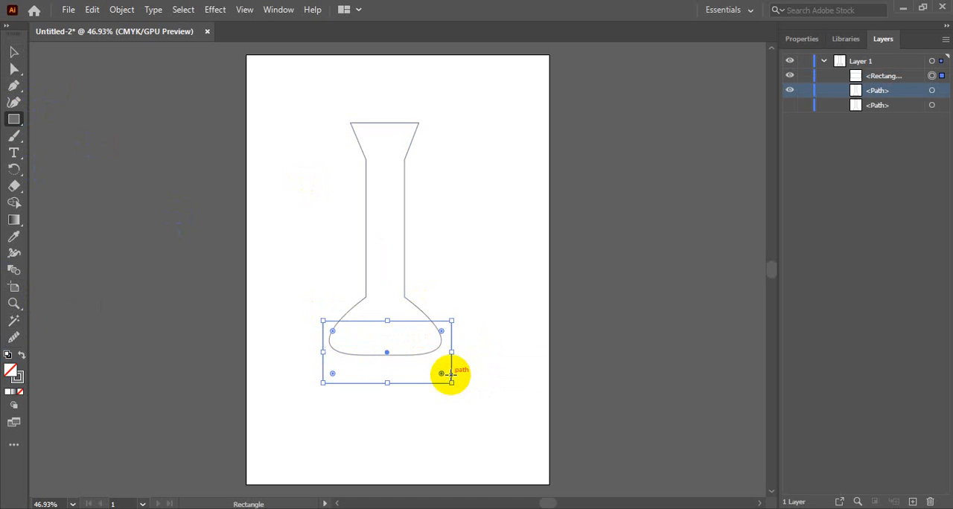
pyautogui.press('Up')
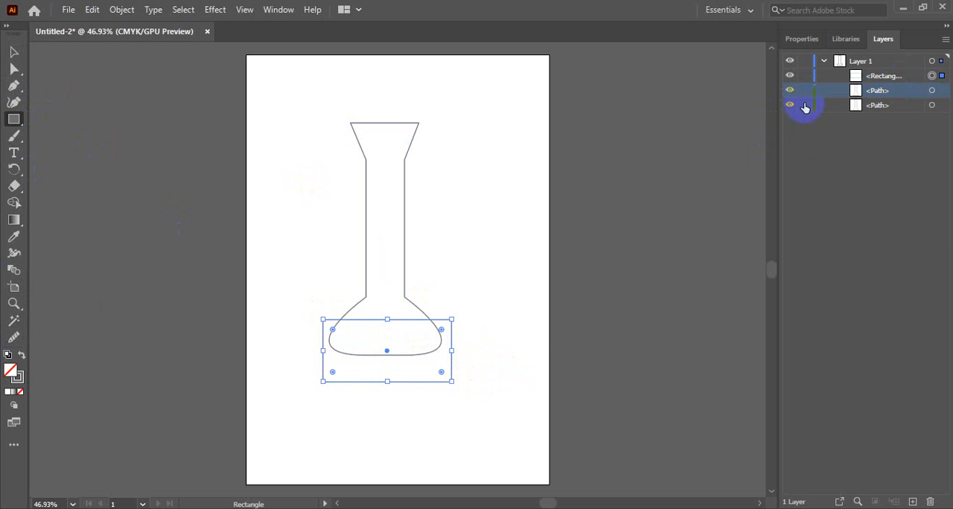
# Select the front flask path together with the rectangle and erase the flask part above the rectangle with the Shape Builder tool
pyautogui.click(933, 90)
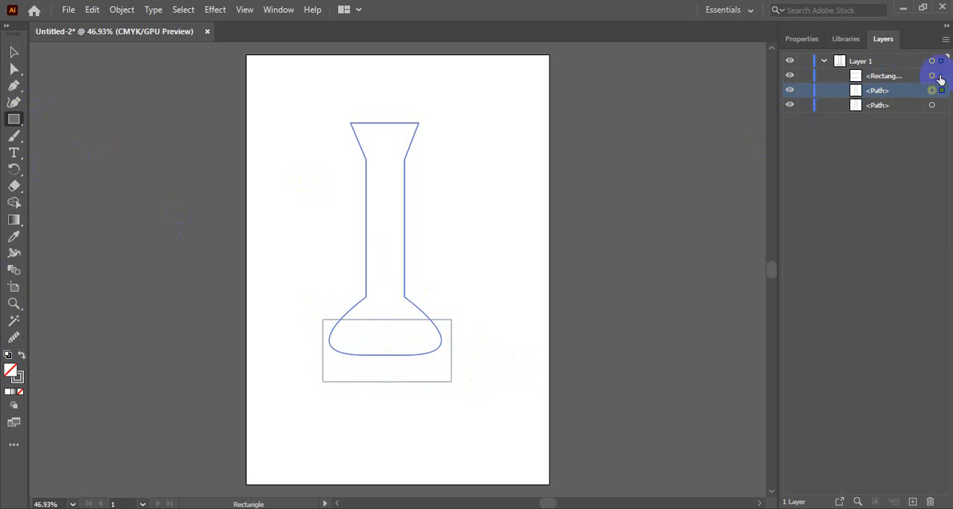
pyautogui.click(939, 76)
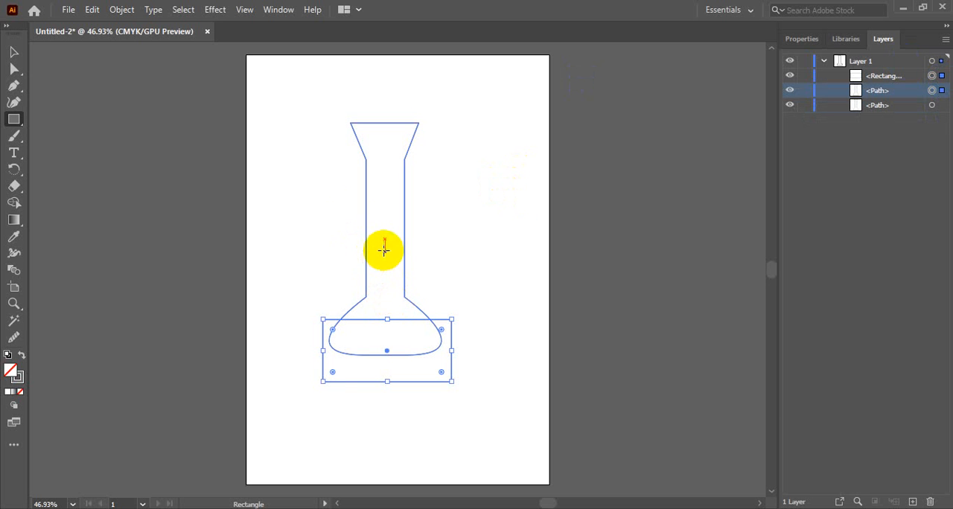
pyautogui.click(11, 204)
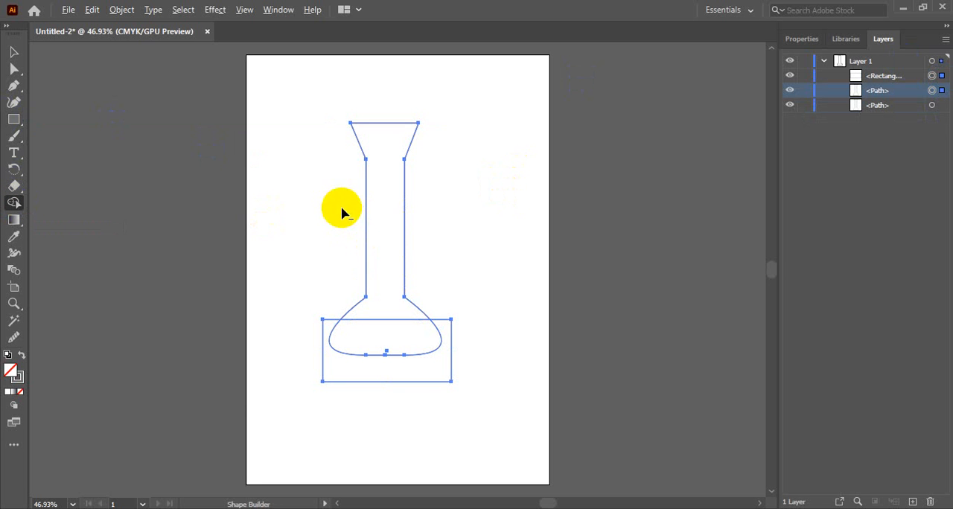
pyautogui.moveTo(341, 214); pyautogui.dragTo(434, 221)
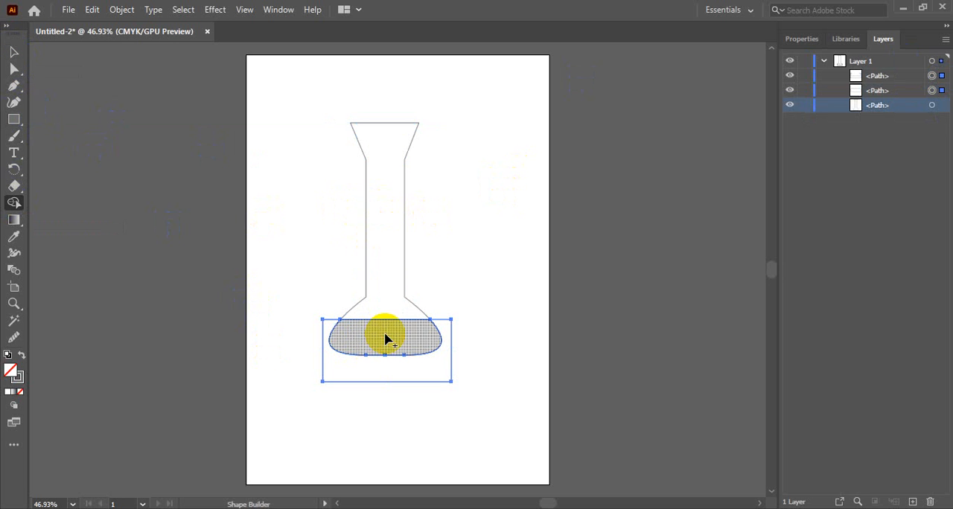
# Delete the leftover rectangle around the bulb, keeping the liquid shape inside the flask outline
pyautogui.click(13, 52)
pyautogui.click(251, 357)
pyautogui.click(396, 383)
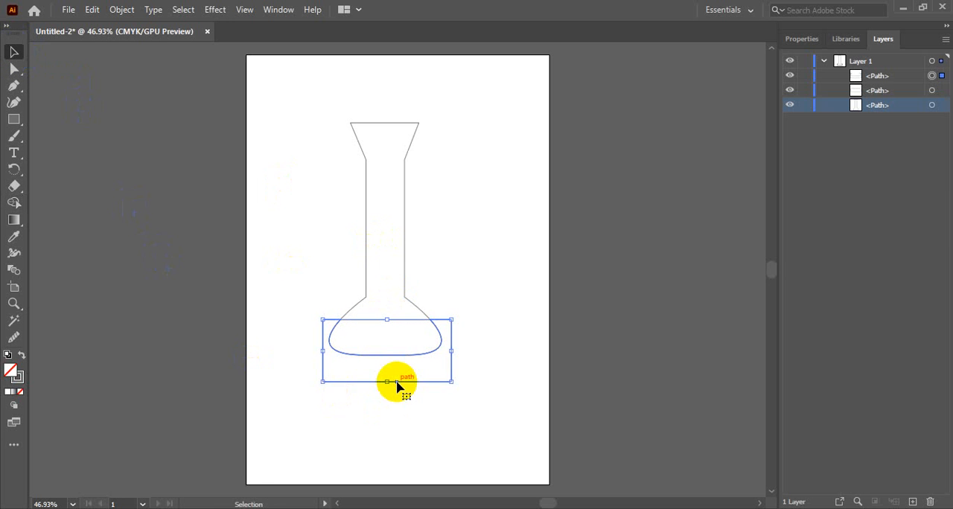
pyautogui.press('Delete')
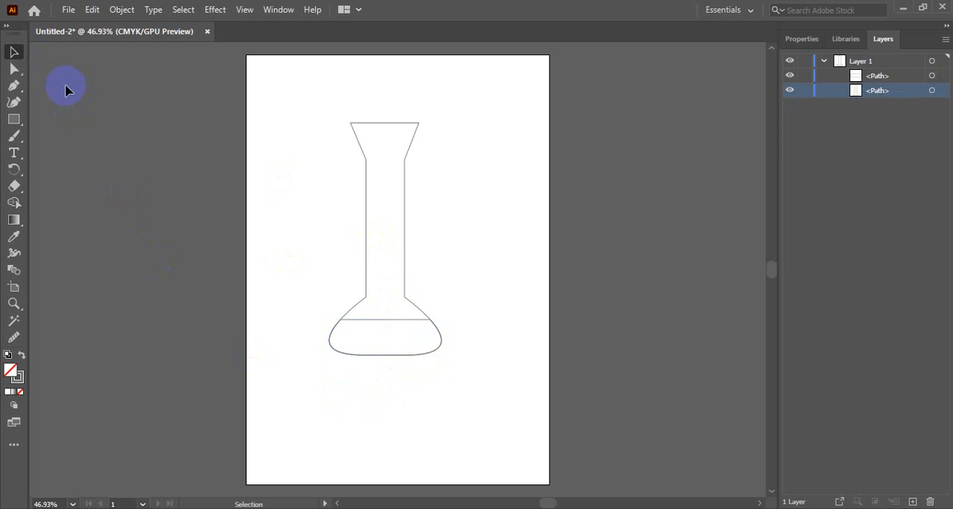
pyautogui.click(183, 241)
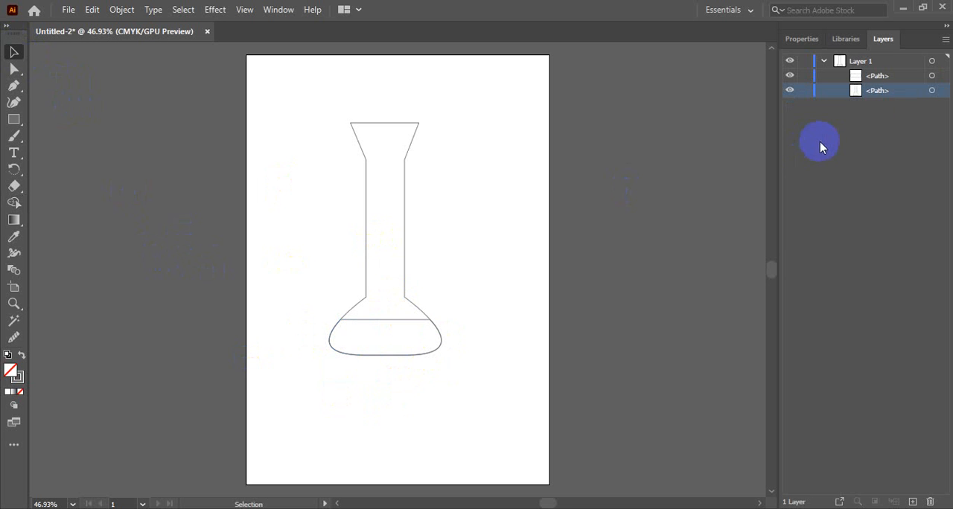
# Select the liquid shape in the flask's bulb and set its stroke to None
pyautogui.click(858, 77)
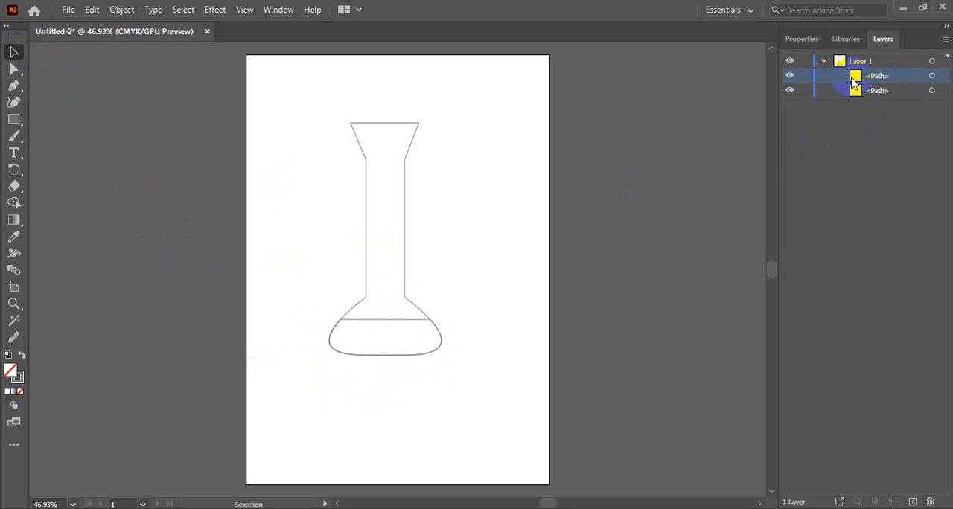
pyautogui.click(411, 321)
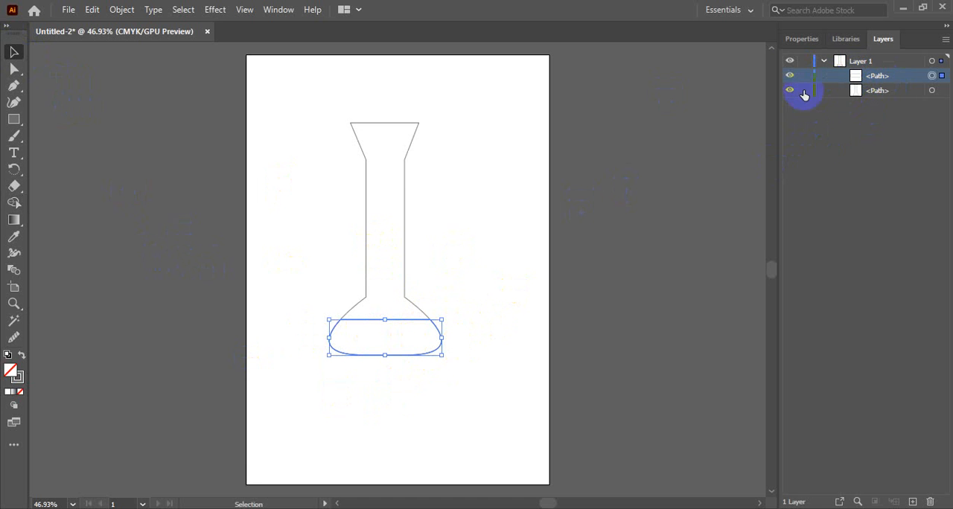
pyautogui.click(800, 41)
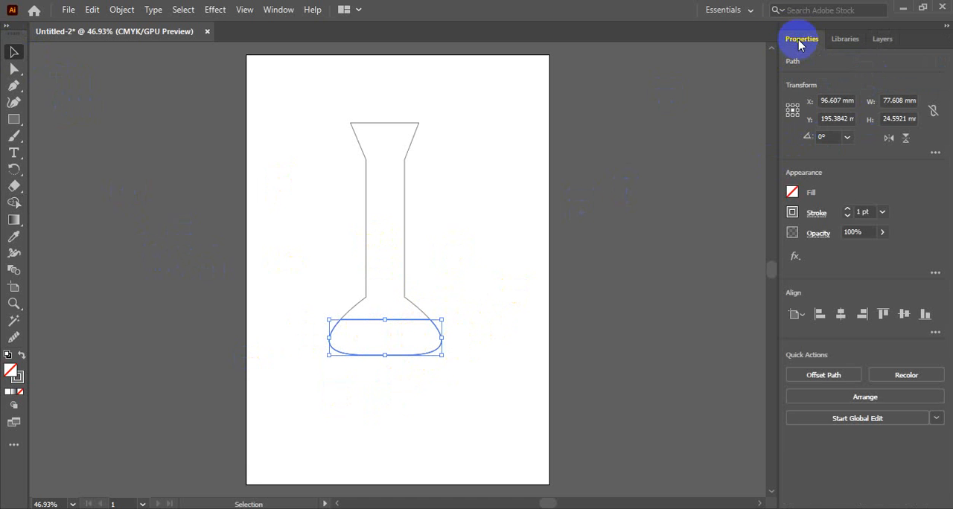
pyautogui.click(792, 195)
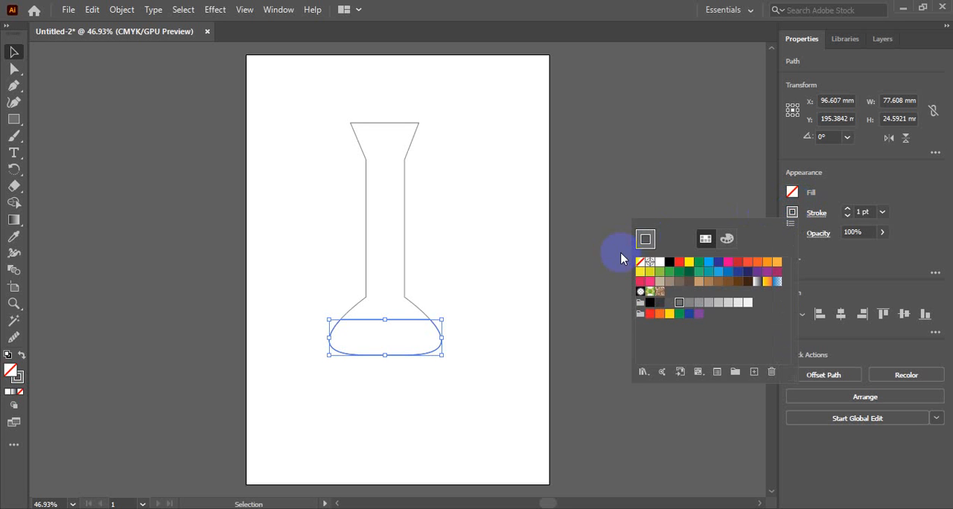
pyautogui.click(640, 262)
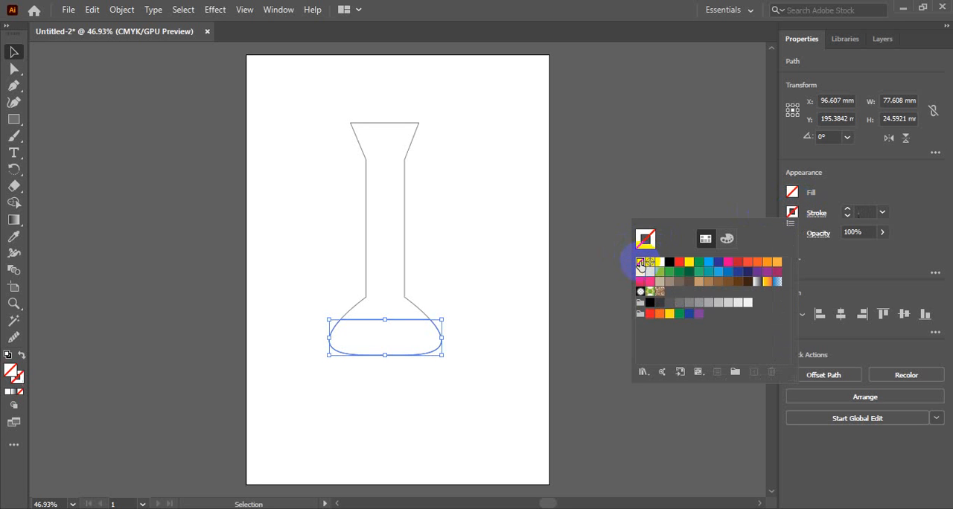
# Try pink, grey, purple and brown fills on the liquid shape, and settle on a medium blue swatch
pyautogui.click(792, 195)
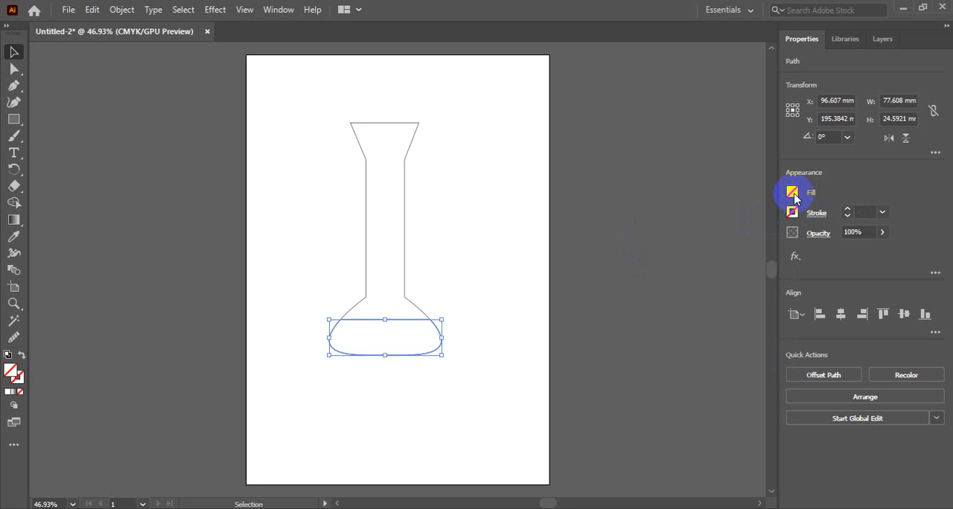
pyautogui.click(793, 193)
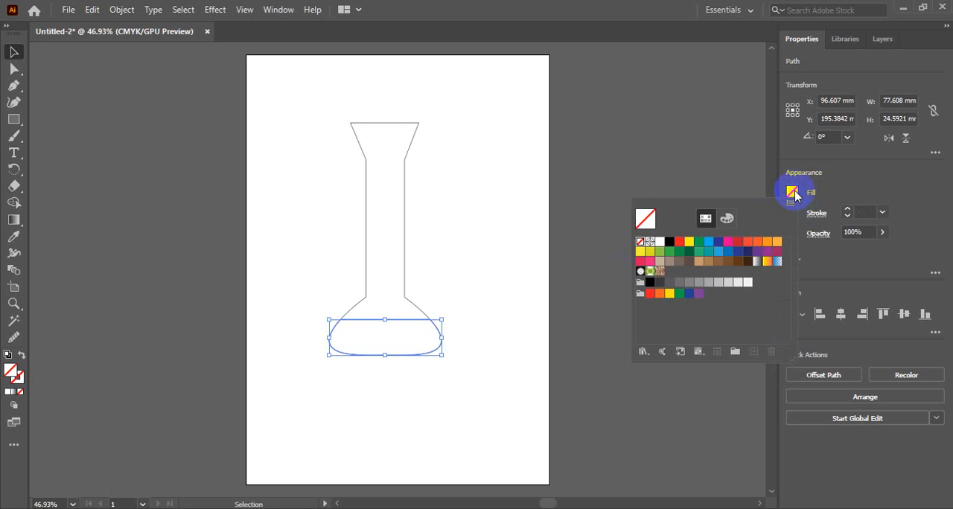
pyautogui.click(728, 243)
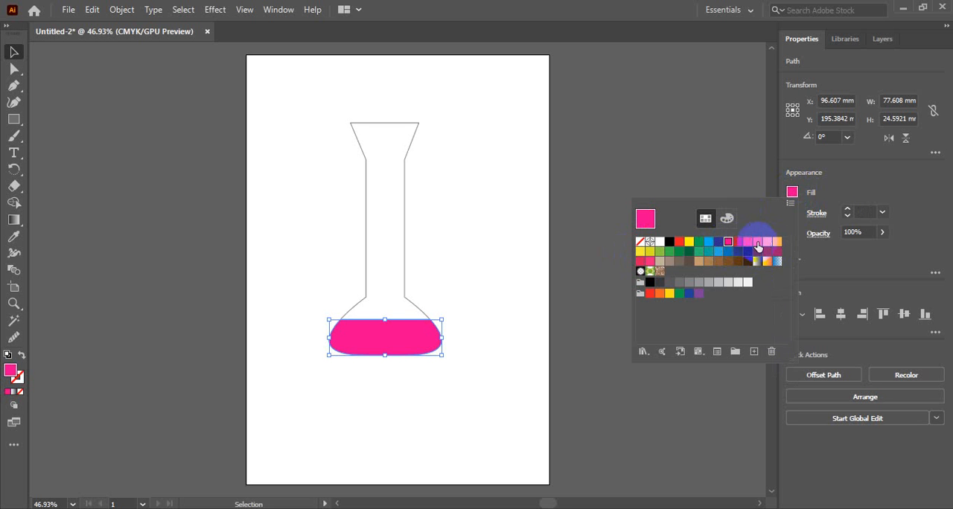
pyautogui.click(690, 283)
pyautogui.click(699, 283)
pyautogui.click(709, 283)
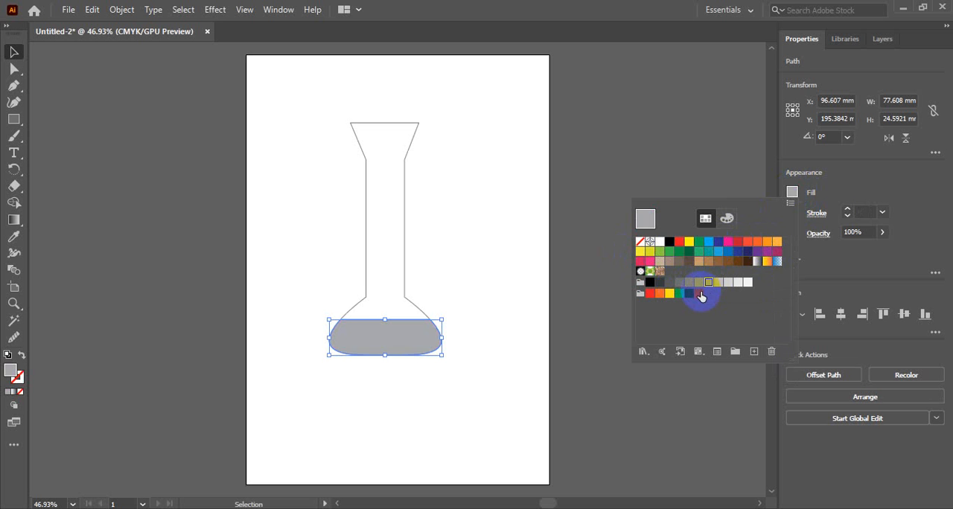
pyautogui.click(699, 293)
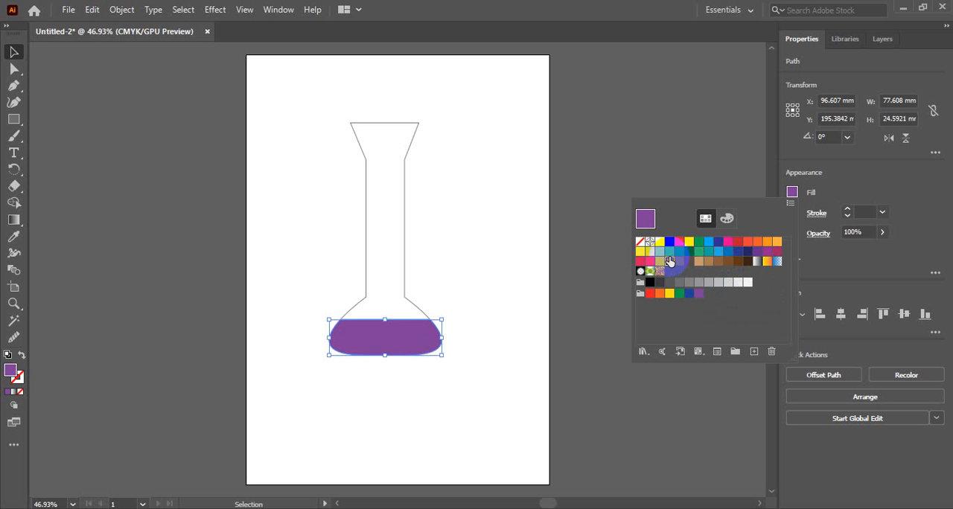
pyautogui.click(669, 261)
pyautogui.click(679, 262)
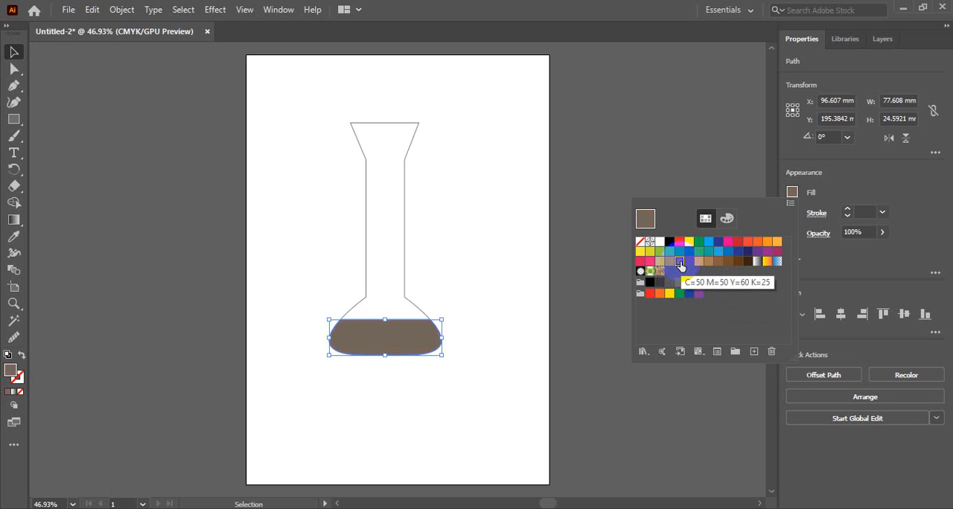
pyautogui.click(727, 253)
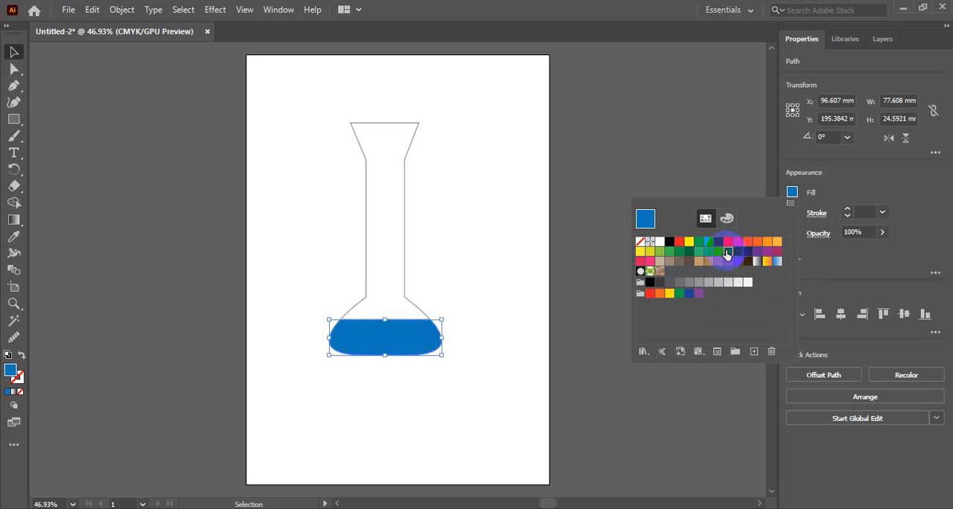
# Lower the opacity of the blue liquid shape to 42% and deselect it
pyautogui.click(881, 236)
pyautogui.moveTo(851, 254); pyautogui.dragTo(851, 251)
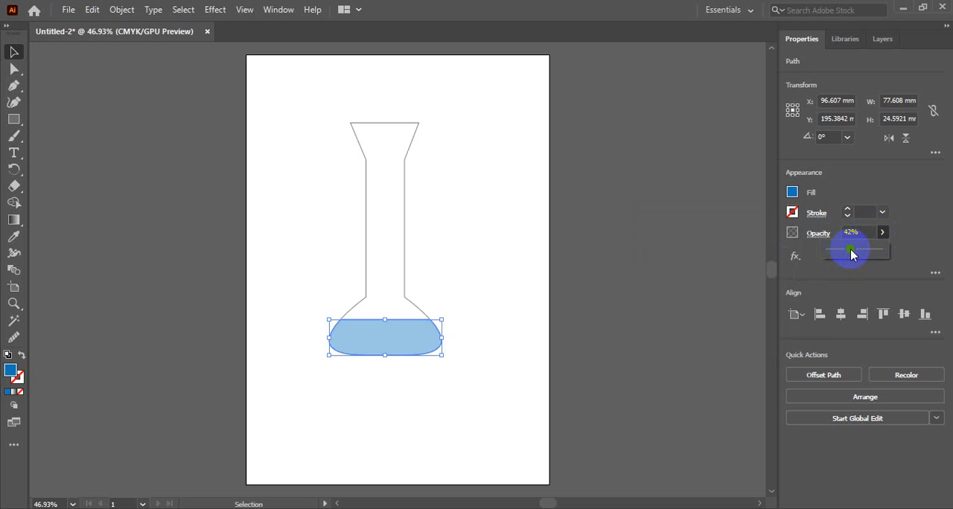
pyautogui.click(655, 301)
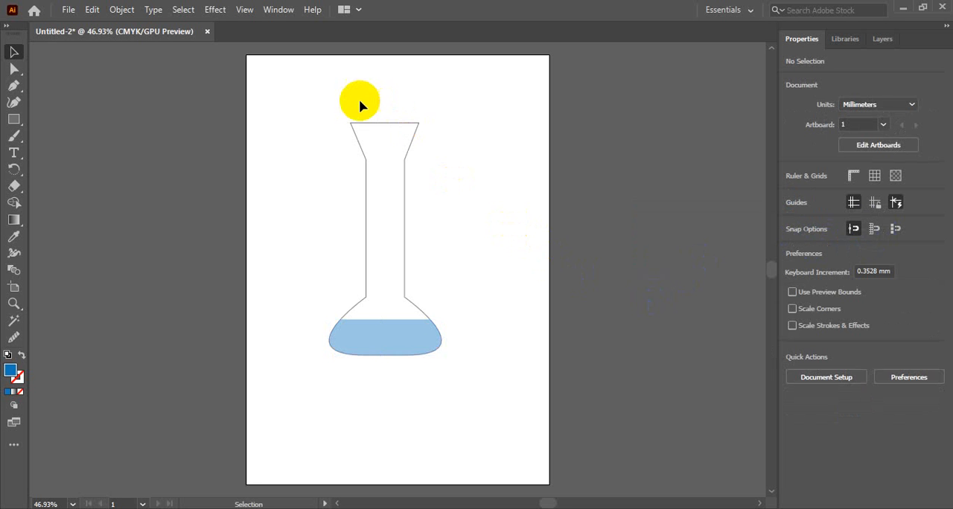
# Select the flask outline and the liquid together and move them toward the artboard's upper-left corner
pyautogui.moveTo(331, 102); pyautogui.dragTo(470, 375)
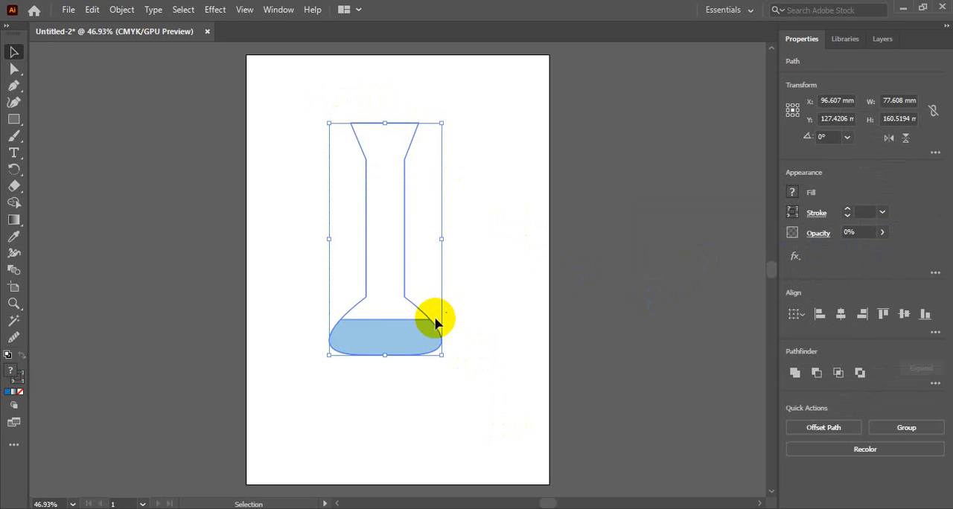
pyautogui.moveTo(424, 326); pyautogui.dragTo(378, 290)
pyautogui.click(504, 225)
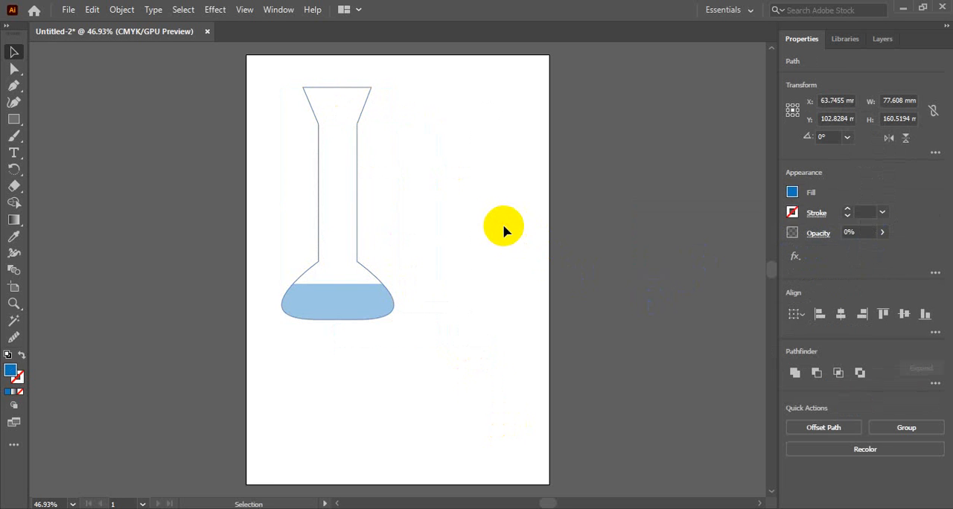
# Select the flask outline and the liquid and group them into one object
pyautogui.click(383, 297)
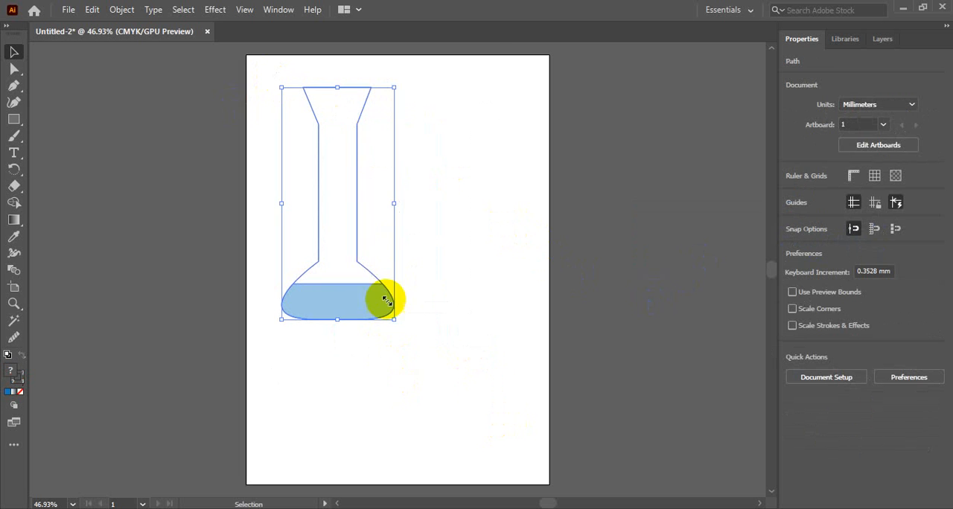
pyautogui.rightClick(354, 296)
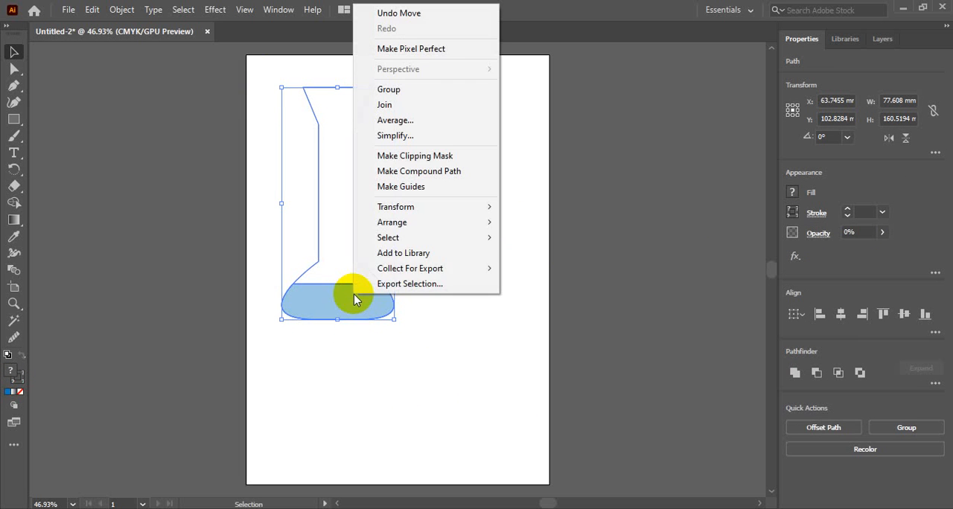
pyautogui.click(404, 91)
pyautogui.click(453, 227)
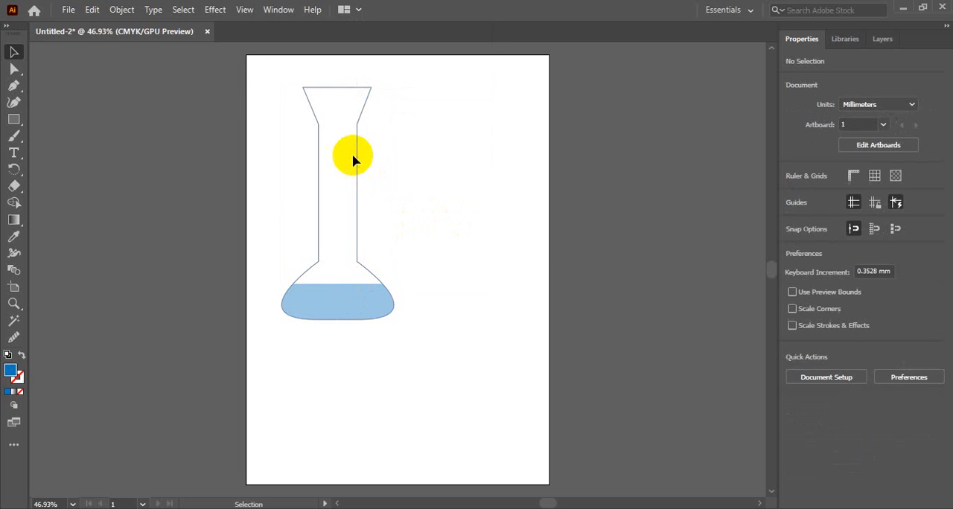
# Scale the grouped flask down proportionally to about three quarters of its size, keeping its lower-left corner in place
pyautogui.click(361, 114)
pyautogui.moveTo(394, 87); pyautogui.dragTo(365, 118)
pyautogui.click(458, 165)
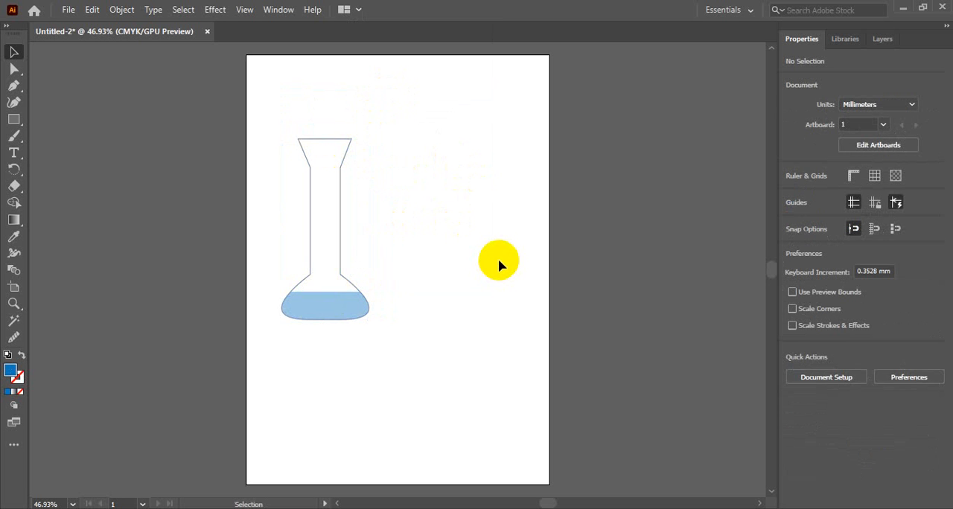
# Draw a closed triangle about 57 mm wide and 64 mm high with a level base beside the flask, using the Pen tool
pyautogui.click(12, 87)
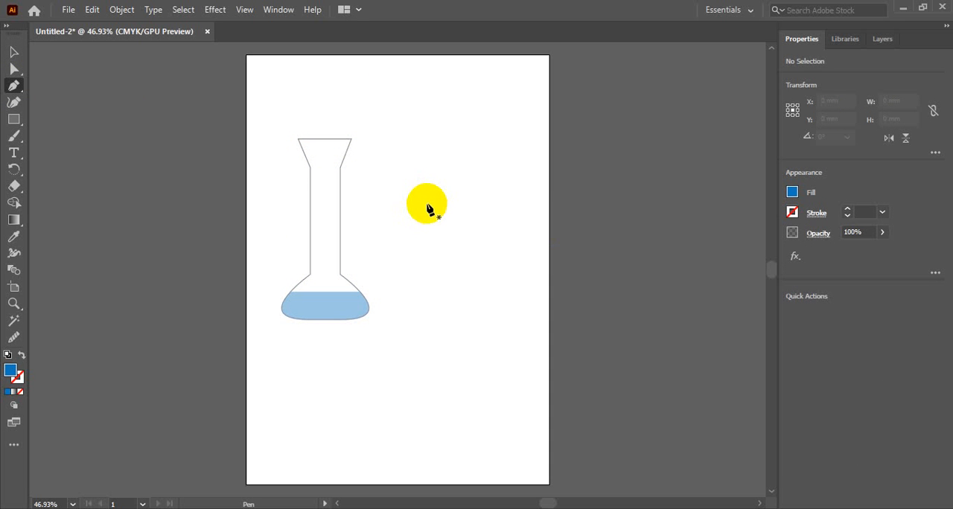
pyautogui.click(396, 248)
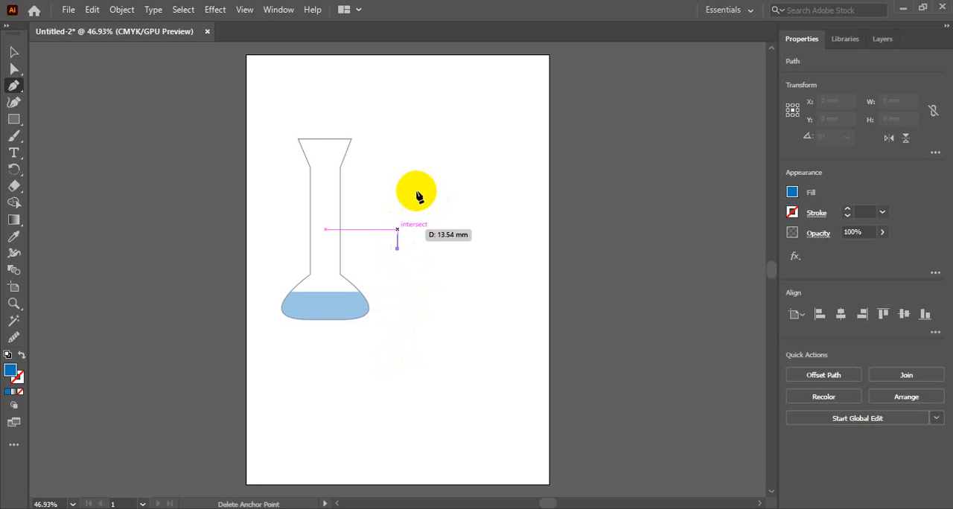
pyautogui.click(441, 159)
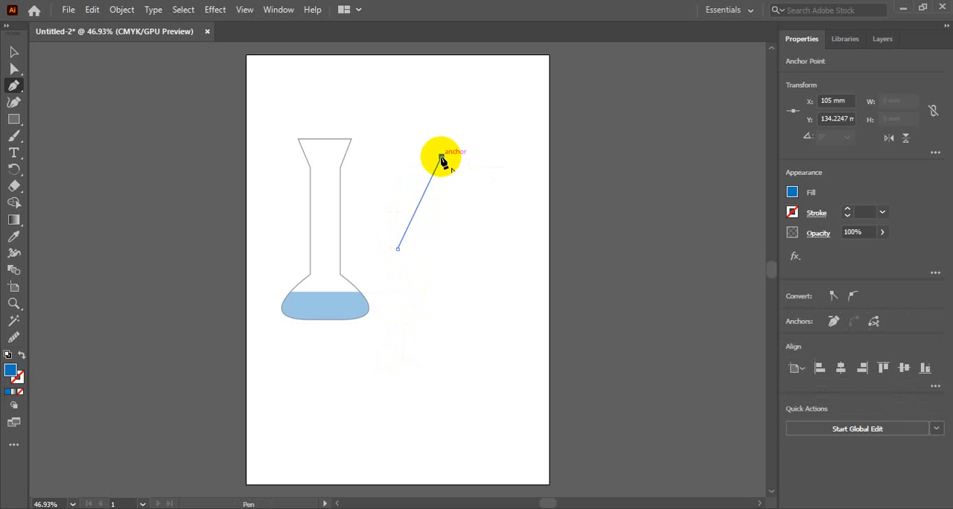
pyautogui.click(480, 242)
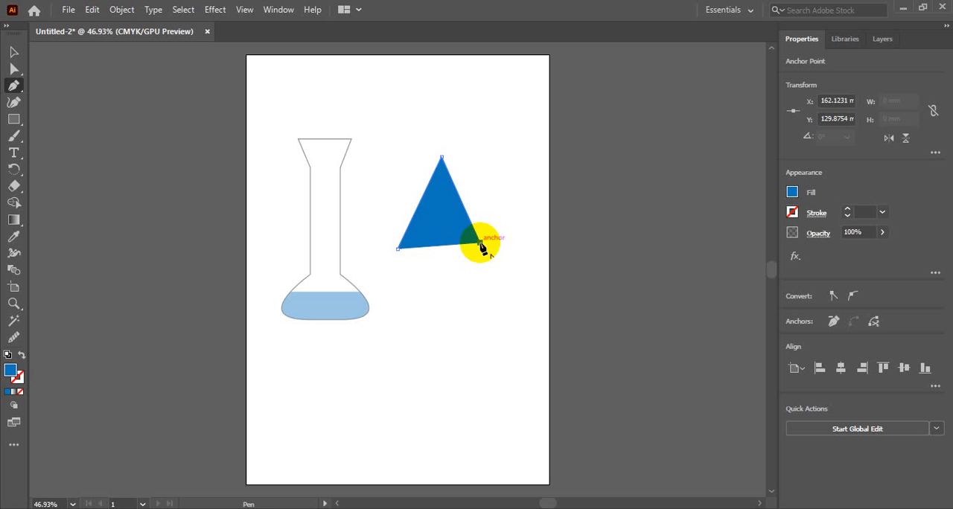
pyautogui.moveTo(480, 243); pyautogui.dragTo(480, 249)
pyautogui.click(398, 250)
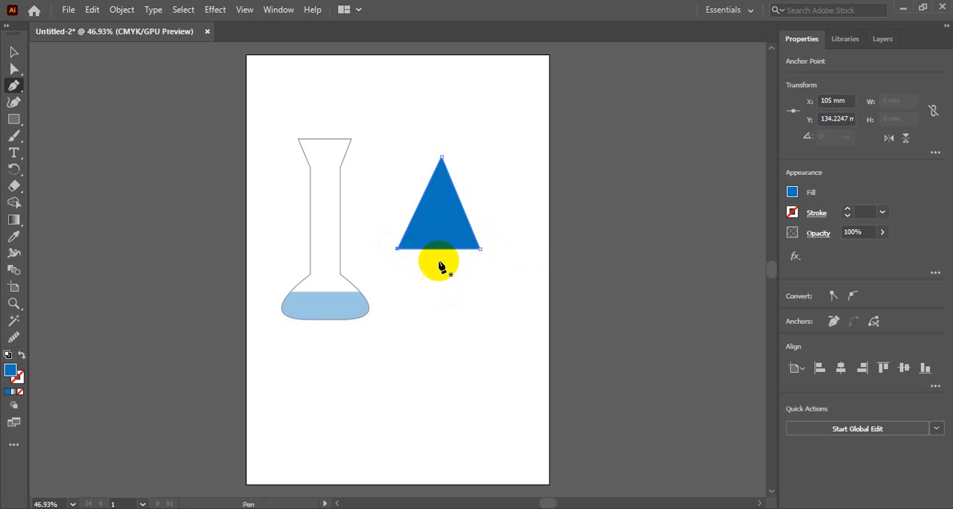
# Change the fill of the new triangle to yellow
pyautogui.click(14, 54)
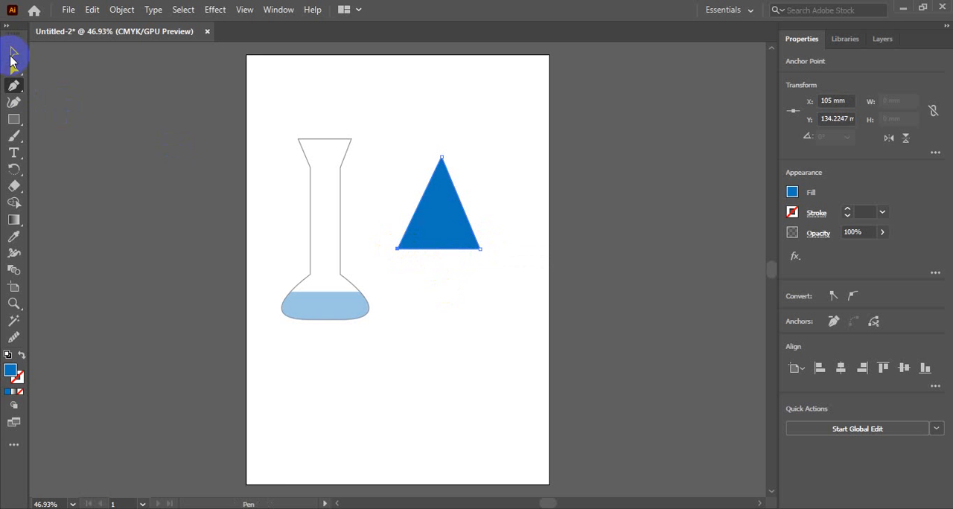
pyautogui.click(792, 192)
pyautogui.click(688, 241)
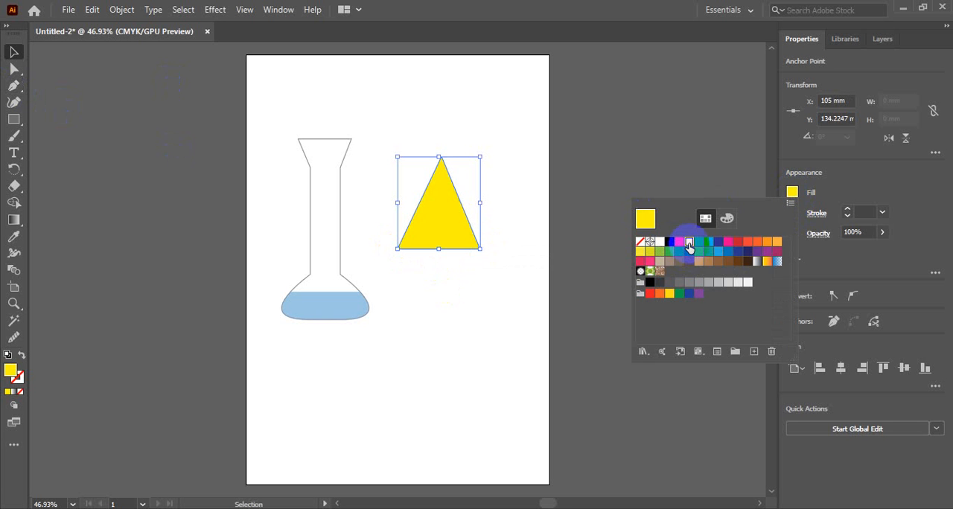
pyautogui.click(793, 193)
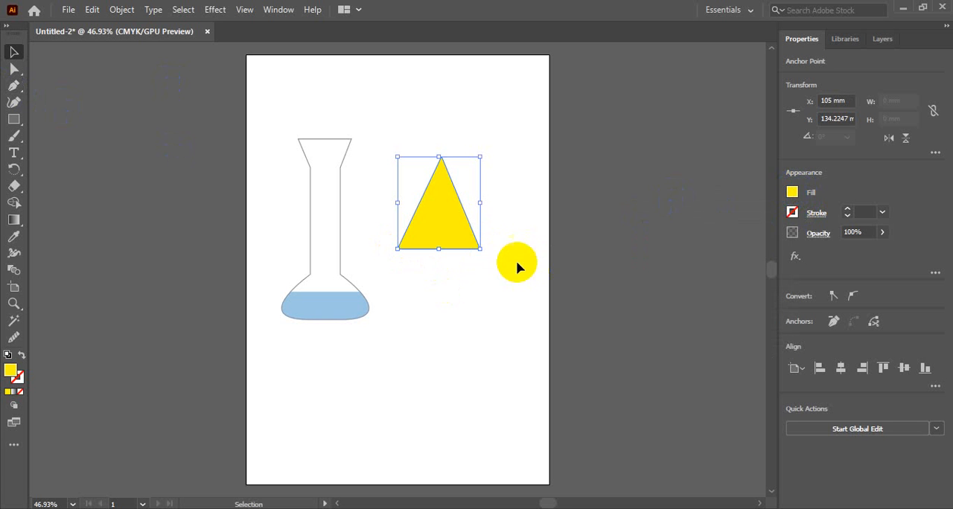
# Draw a closed teardrop about 9 mm wide and 31 mm high below the triangle, with a rounded top and pointed bottom
pyautogui.click(16, 87)
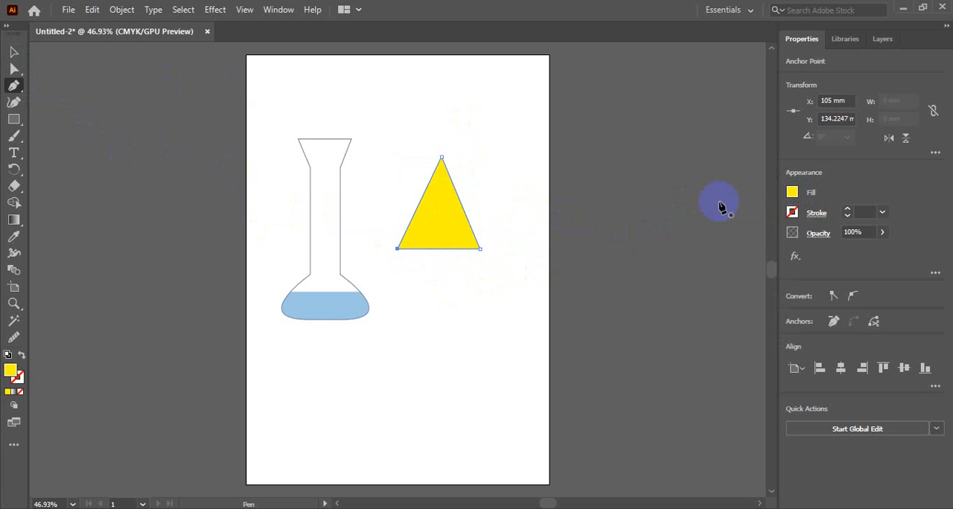
pyautogui.click(437, 328)
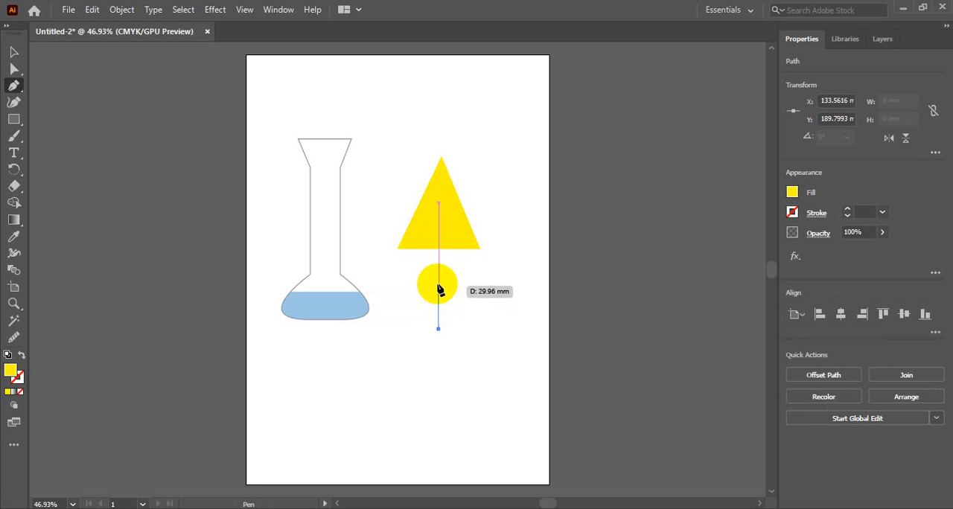
pyautogui.moveTo(438, 283)
pyautogui.mouseDown()
pyautogui.moveTo(447, 262)
pyautogui.moveTo(454, 279)
pyautogui.mouseUp()
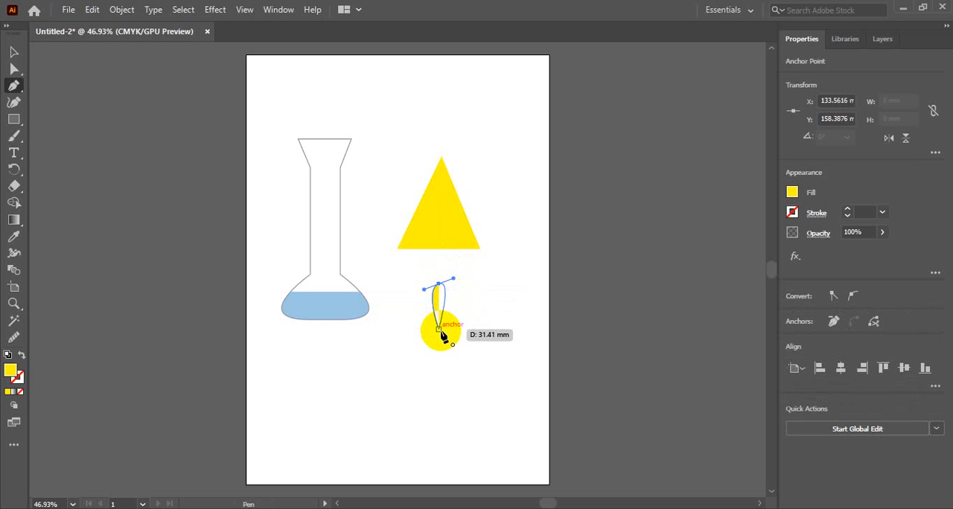
pyautogui.click(438, 329)
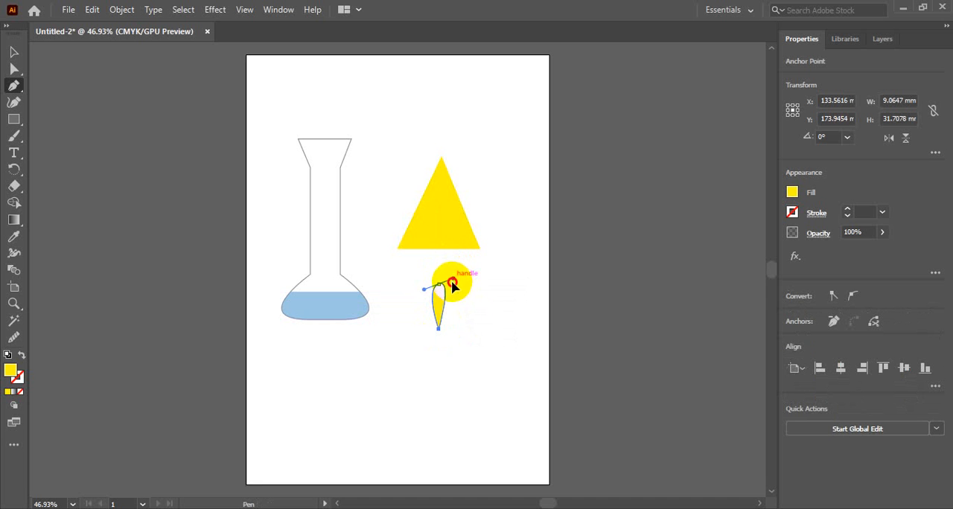
pyautogui.moveTo(452, 281); pyautogui.dragTo(452, 283)
pyautogui.moveTo(454, 290); pyautogui.dragTo(452, 292)
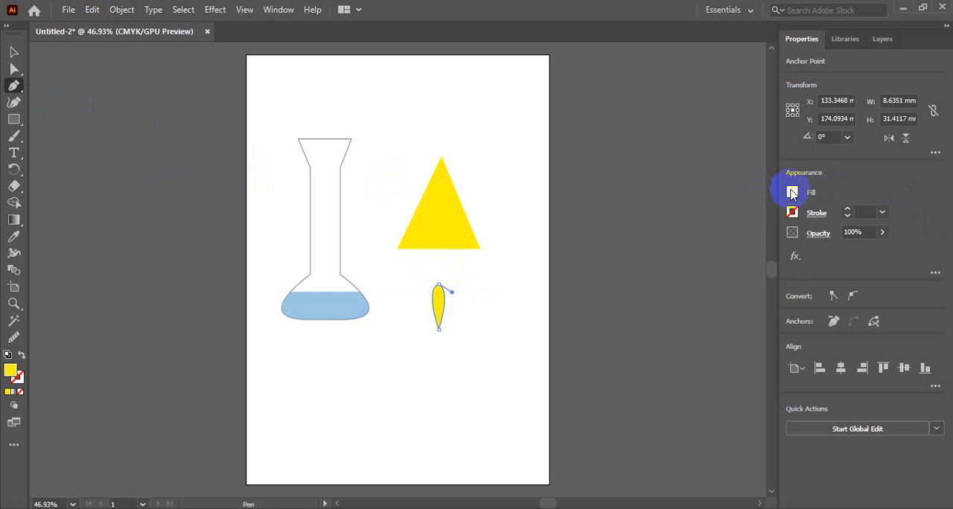
# Change the fill of the teardrop shape to black
pyautogui.click(792, 193)
pyautogui.click(669, 245)
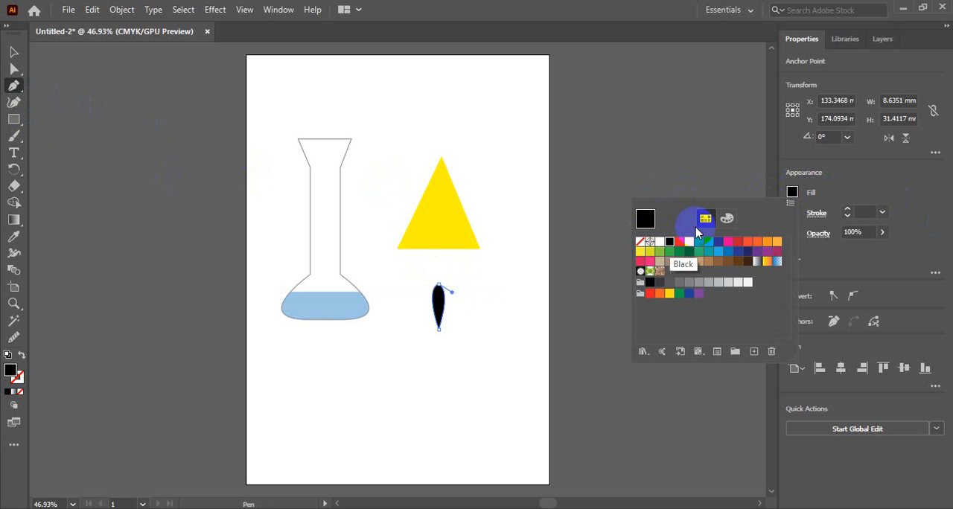
pyautogui.click(792, 192)
# Place the black teardrop inside the triangle, scaled down to about 5.5 by 20 mm, and nudge it right below the apex
pyautogui.moveTo(389, 295); pyautogui.dragTo(444, 205)
pyautogui.press('v')
pyautogui.moveTo(441, 201); pyautogui.dragTo(443, 186)
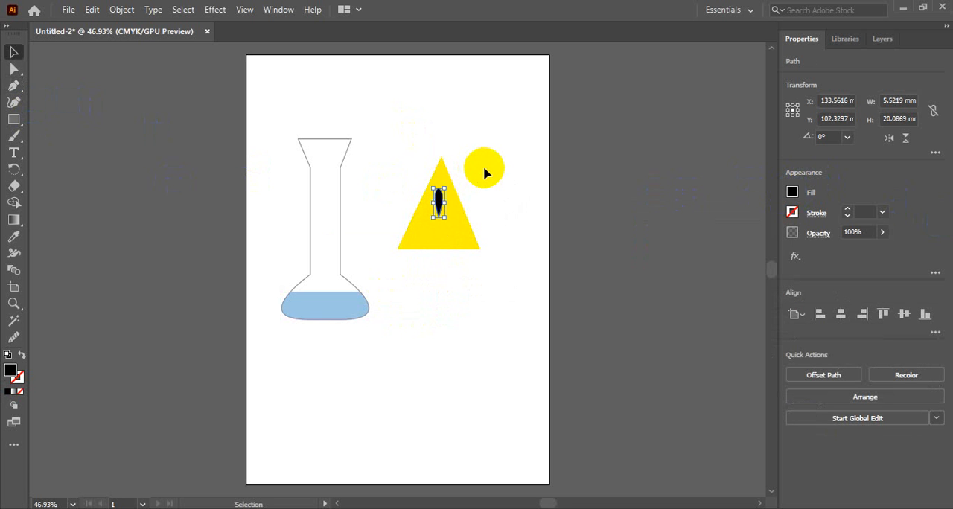
pyautogui.press('Right')
pyautogui.press('Right')
pyautogui.press('Right')
pyautogui.press('Right')
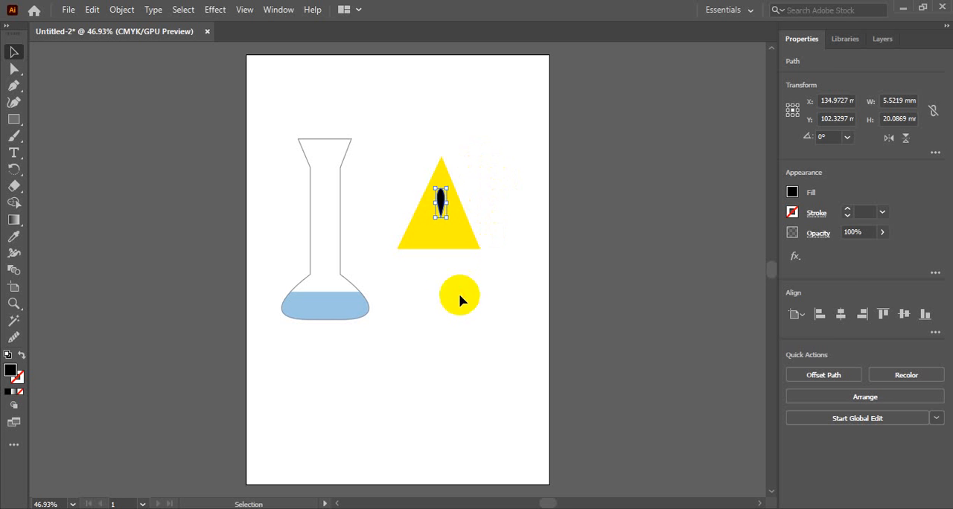
# Draw a black circle about 6 mm in diameter just below the teardrop with the Ellipse tool and deselect it
pyautogui.click(459, 294)
pyautogui.click(441, 197)
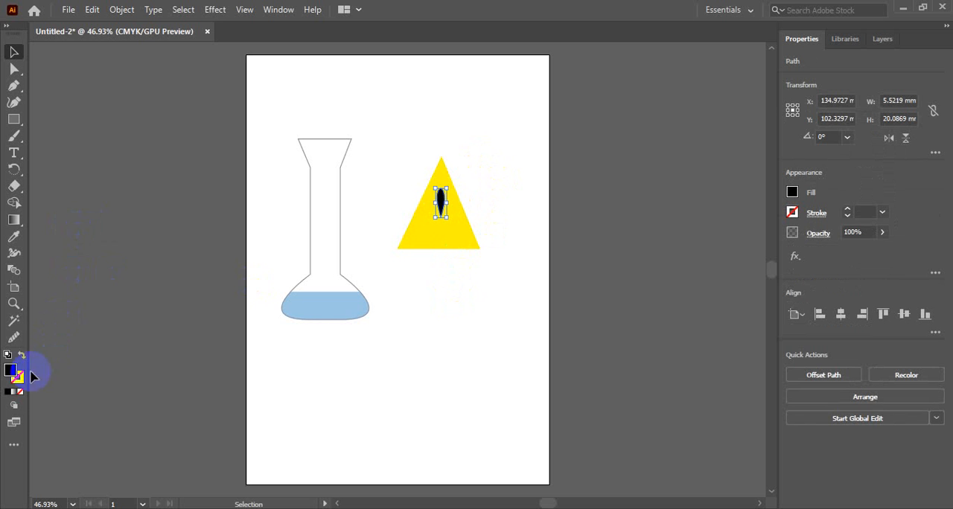
pyautogui.click(27, 119)
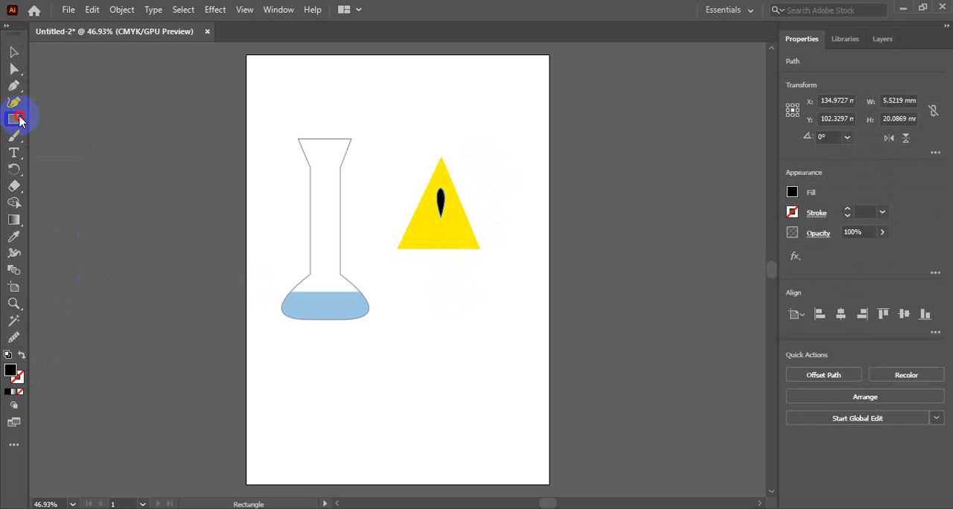
pyautogui.moveTo(15, 120); pyautogui.dragTo(60, 137)
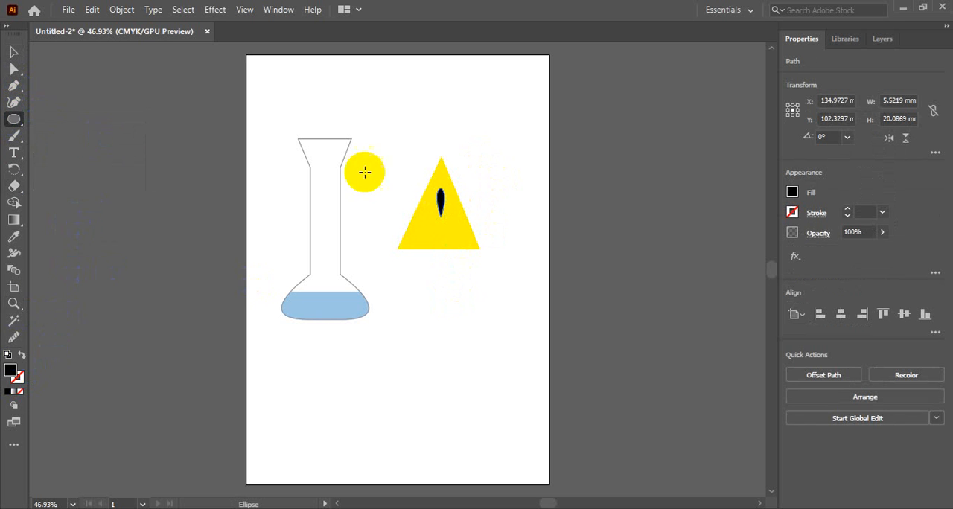
pyautogui.moveTo(440, 227); pyautogui.dragTo(454, 236)
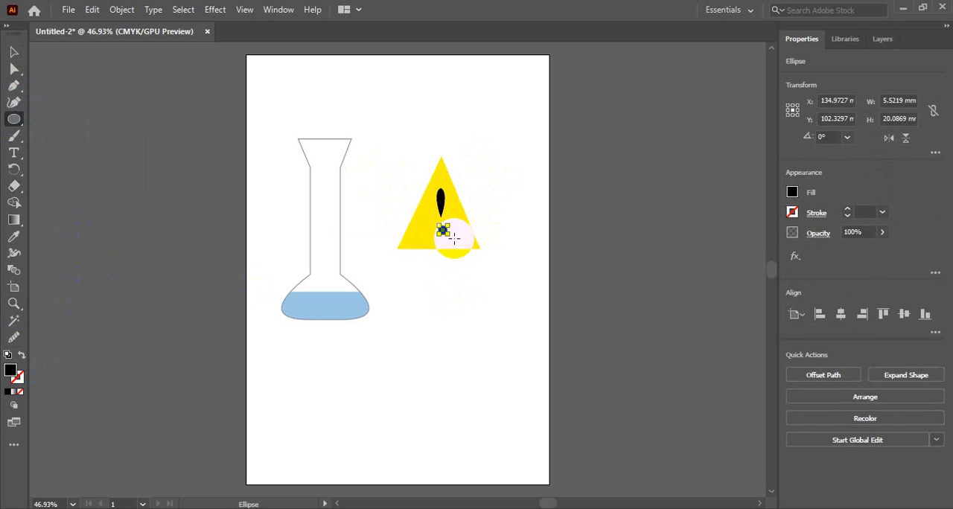
pyautogui.click(14, 51)
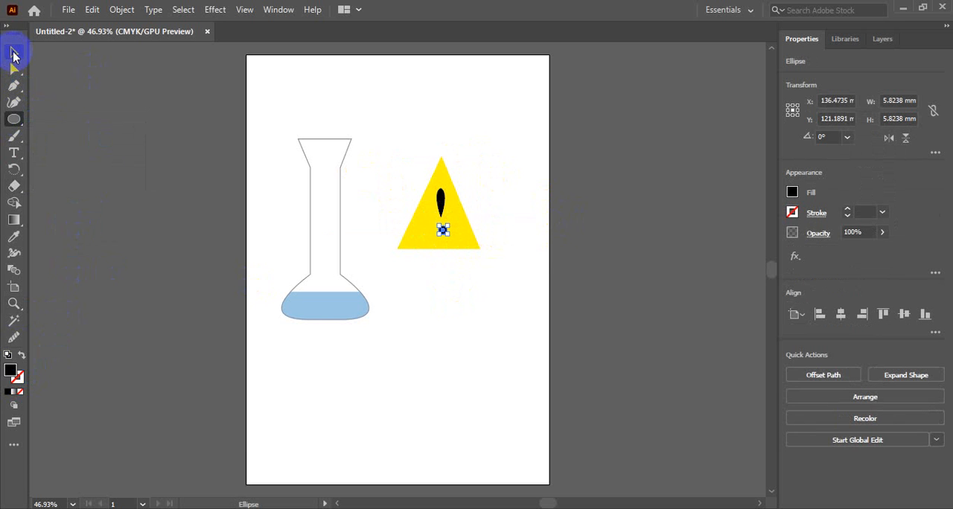
pyautogui.click(467, 307)
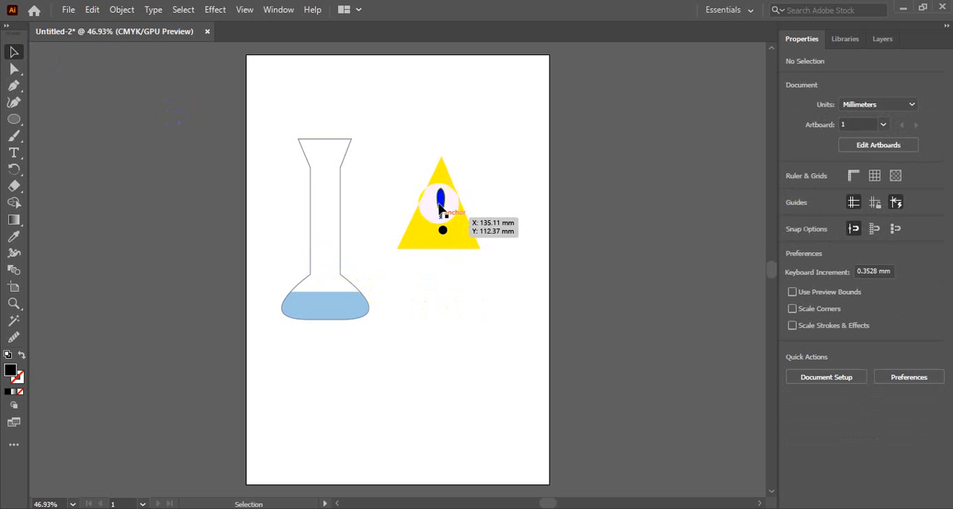
# Align the teardrop and the circle by their horizontal centres, and centre both horizontally with the yellow triangle
pyautogui.click(441, 201)
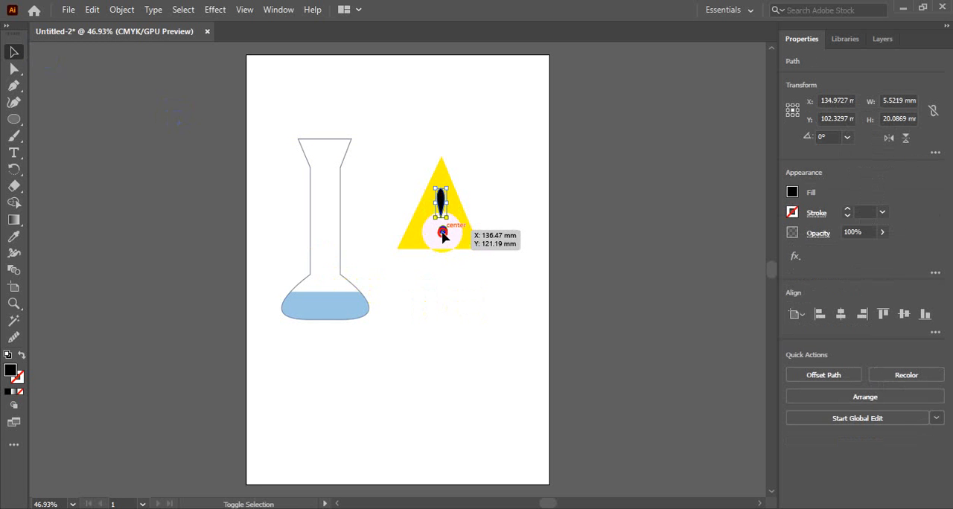
pyautogui.keyDown('shift'); pyautogui.click(442, 233); pyautogui.keyUp('shift')
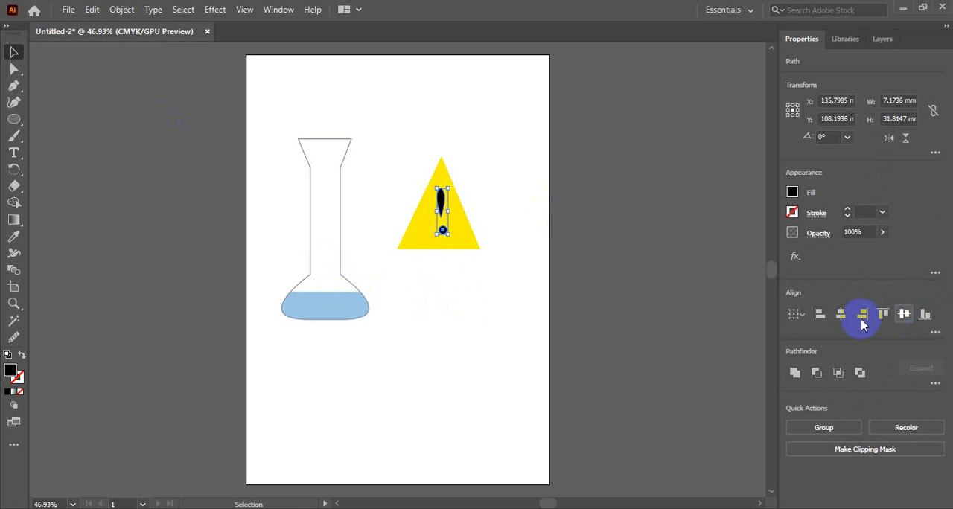
pyautogui.click(841, 313)
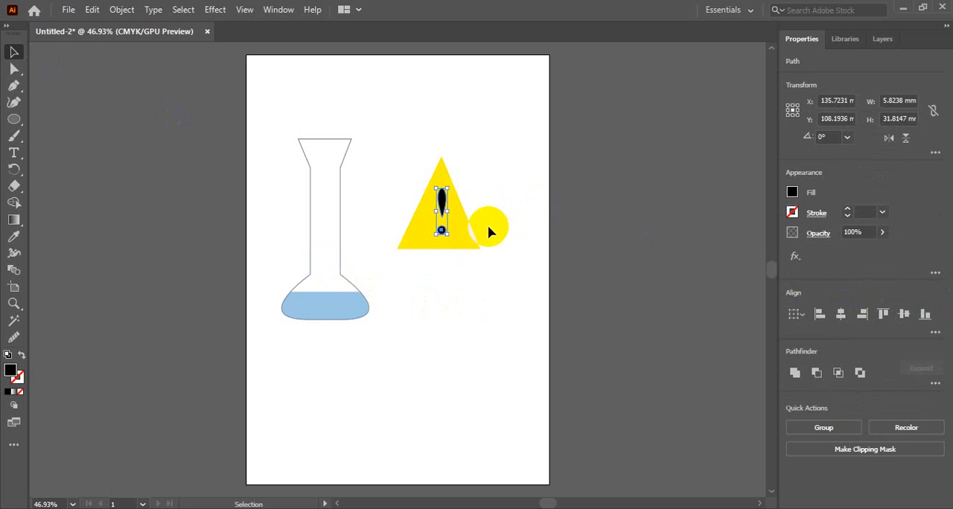
pyautogui.keyDown('shift'); pyautogui.click(468, 235); pyautogui.keyUp('shift')
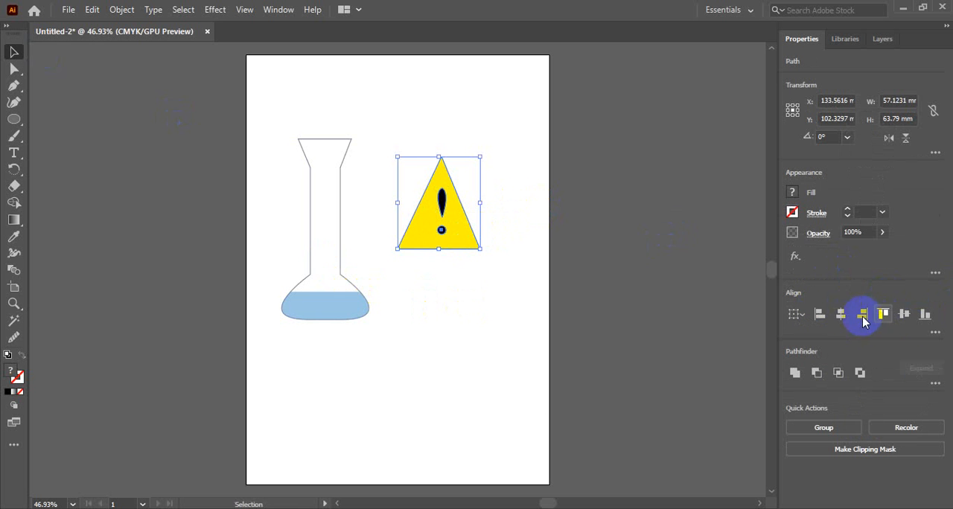
pyautogui.click(840, 314)
pyautogui.click(477, 313)
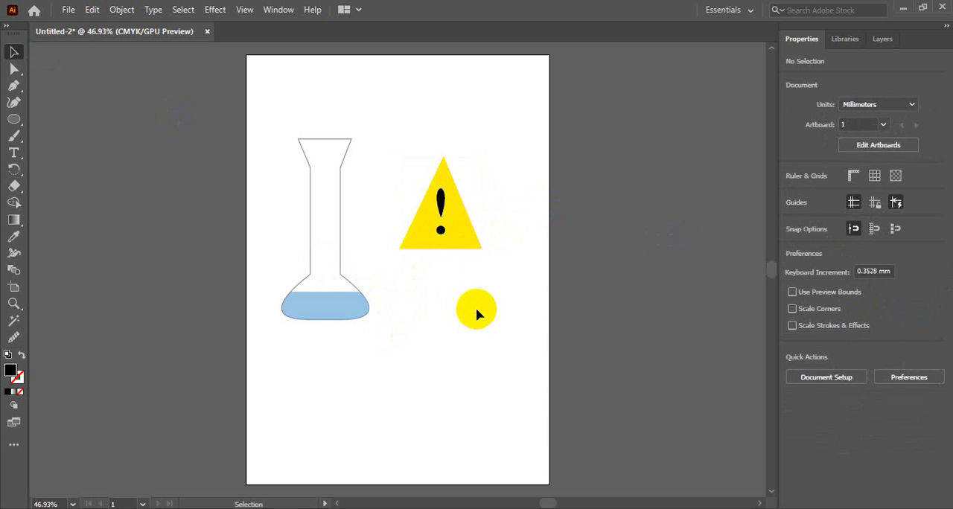
# Move the triangle's apex anchor point slightly down and left so it sits directly above the exclamation mark
pyautogui.click(442, 170)
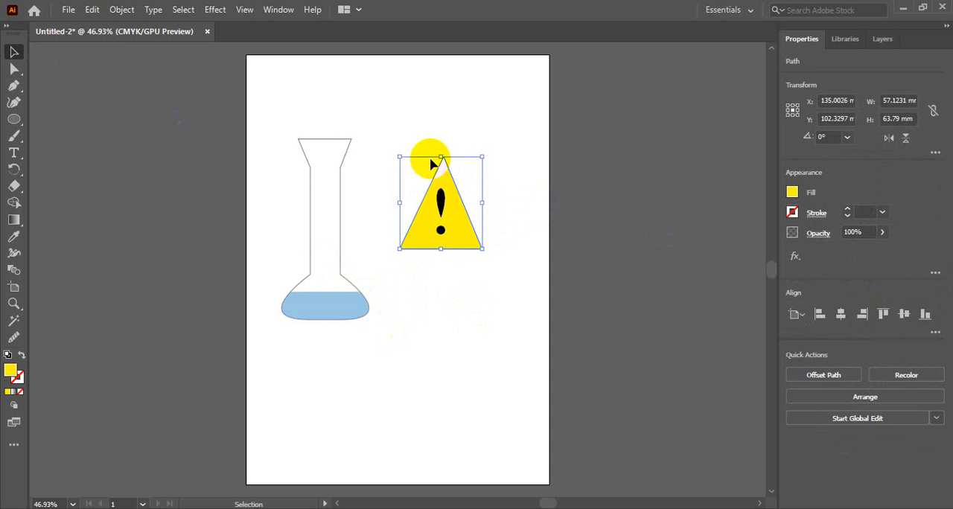
pyautogui.click(14, 68)
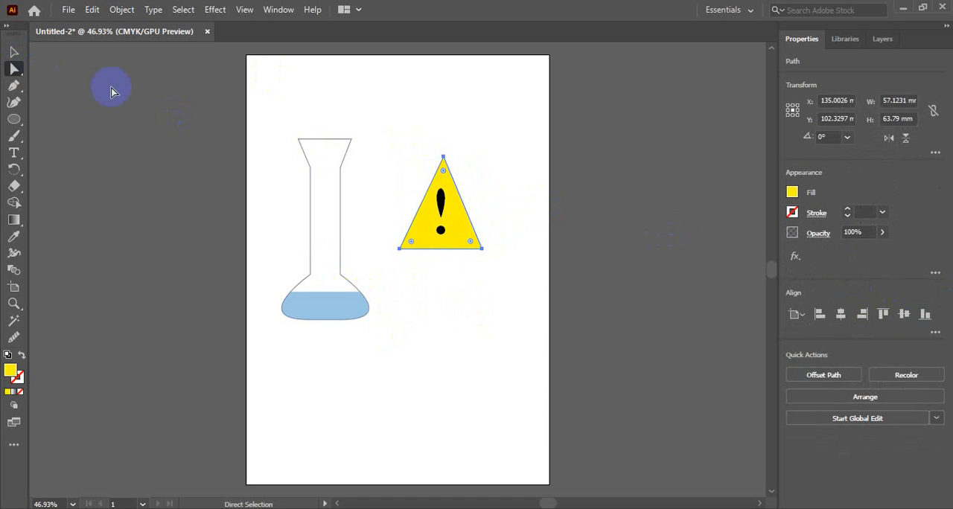
pyautogui.click(439, 158)
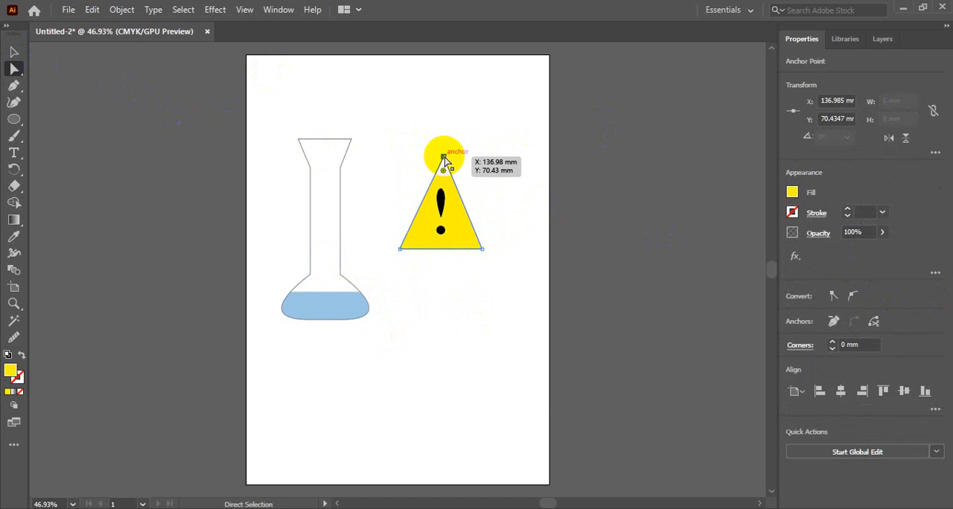
pyautogui.moveTo(439, 158); pyautogui.dragTo(440, 165)
pyautogui.click(479, 157)
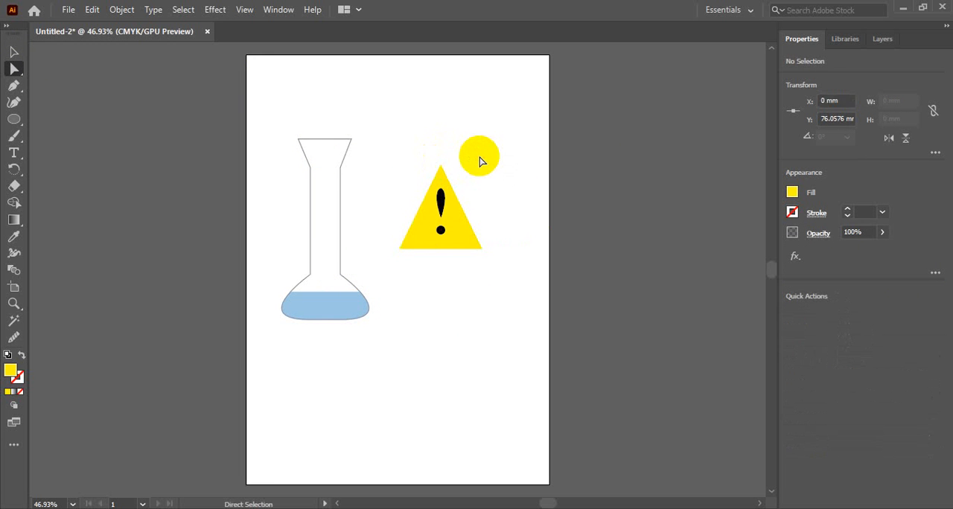
# Select the teardrop and the circle together and nudge them slightly down inside the triangle
pyautogui.click(447, 196)
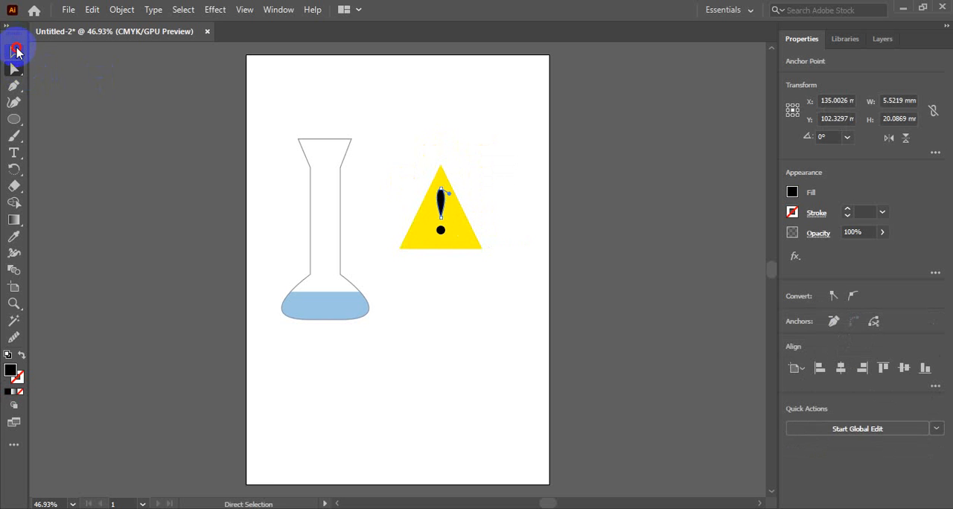
pyautogui.click(16, 52)
pyautogui.click(128, 140)
pyautogui.click(439, 205)
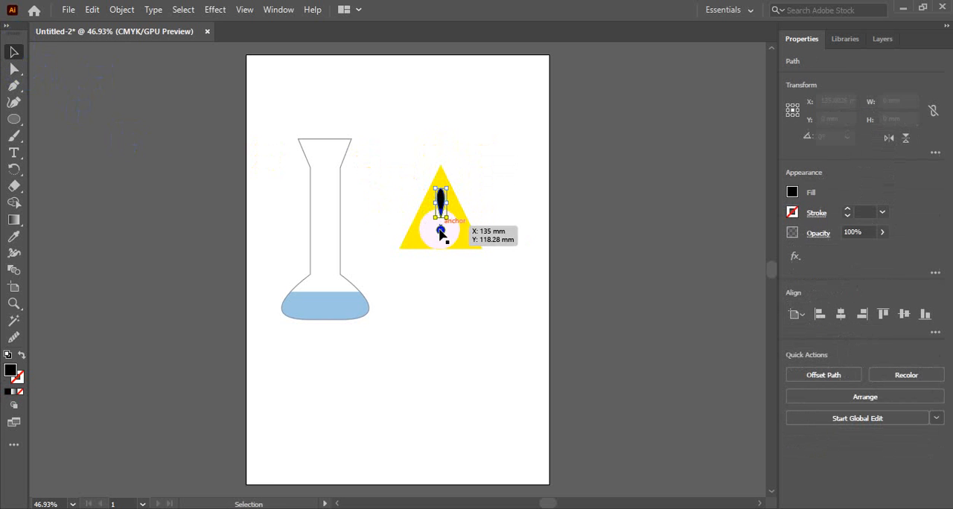
pyautogui.keyDown('shift'); pyautogui.click(440, 233); pyautogui.keyUp('shift')
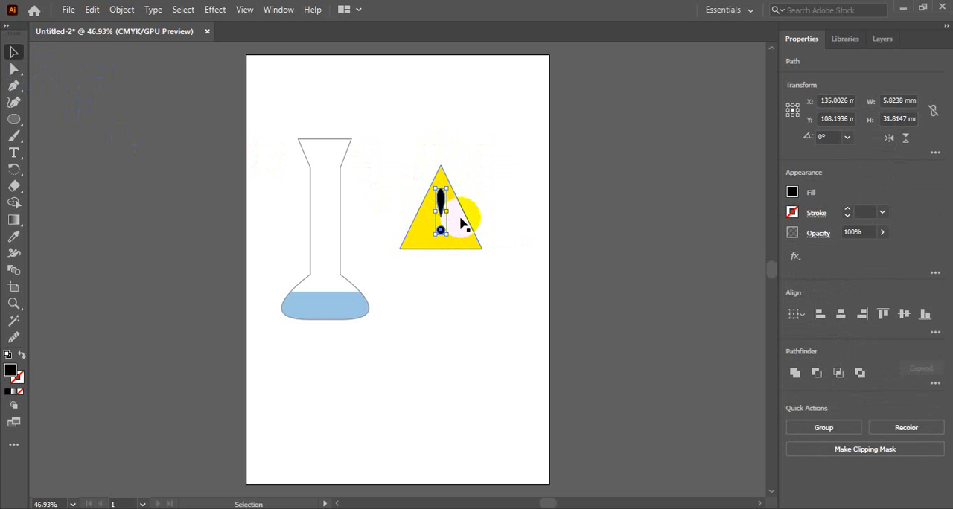
pyautogui.press('Down')
pyautogui.press('Down')
pyautogui.press('Down')
pyautogui.click(472, 169)
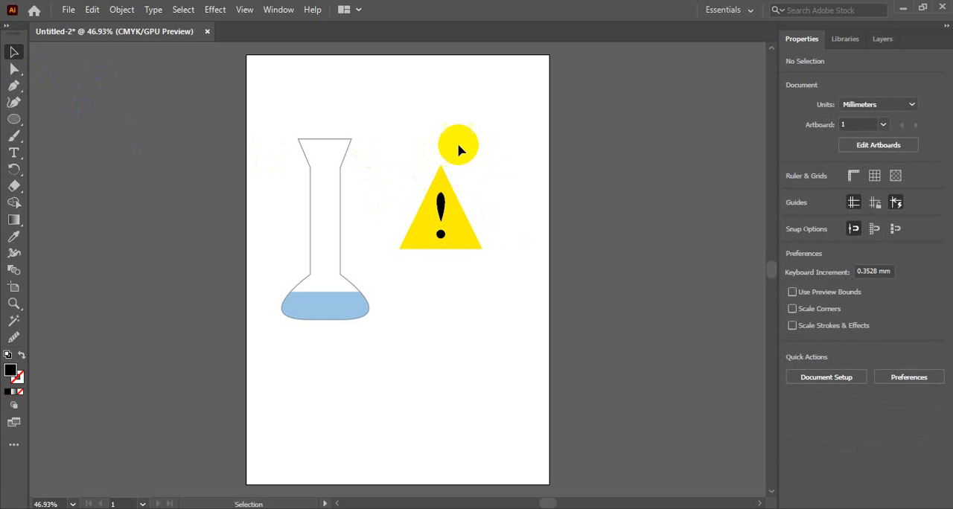
# Group the yellow triangle with its exclamation mark and move the group to the artboard's upper-right area, then deselect it
pyautogui.click(442, 213)
pyautogui.click(461, 238)
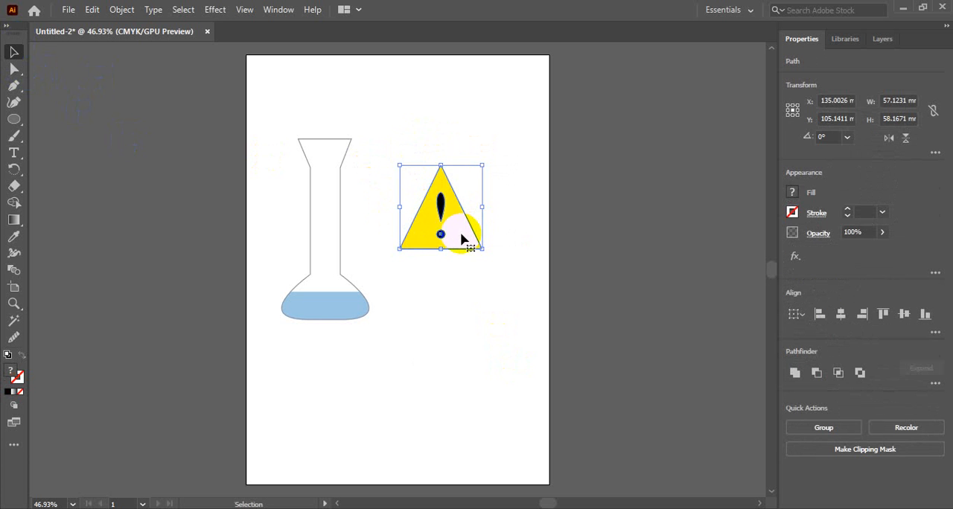
pyautogui.hotkey('ctrl', 'g')
pyautogui.moveTo(460, 223); pyautogui.dragTo(502, 116)
pyautogui.click(476, 368)
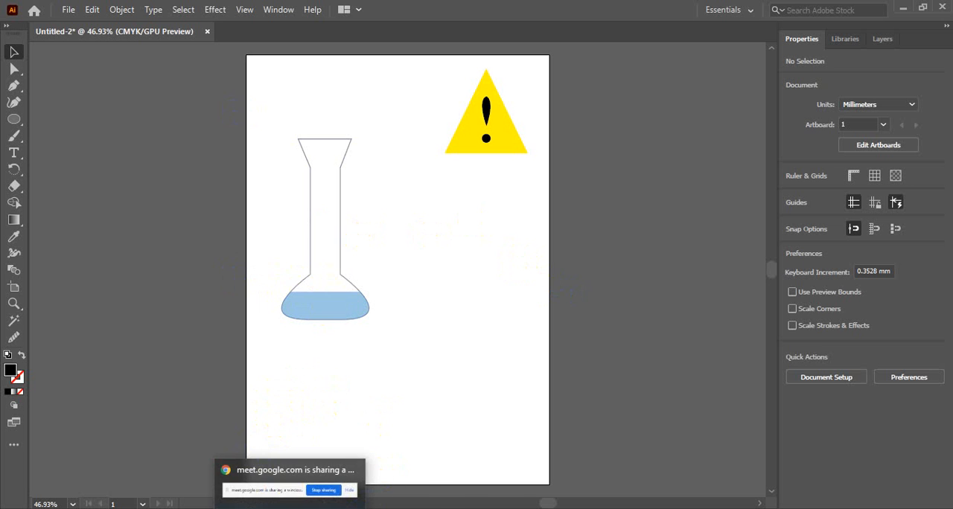
# Switch to Chrome and search Google for "bird" in a new tab
pyautogui.moveTo(358, 508)
pyautogui.click(359, 461)
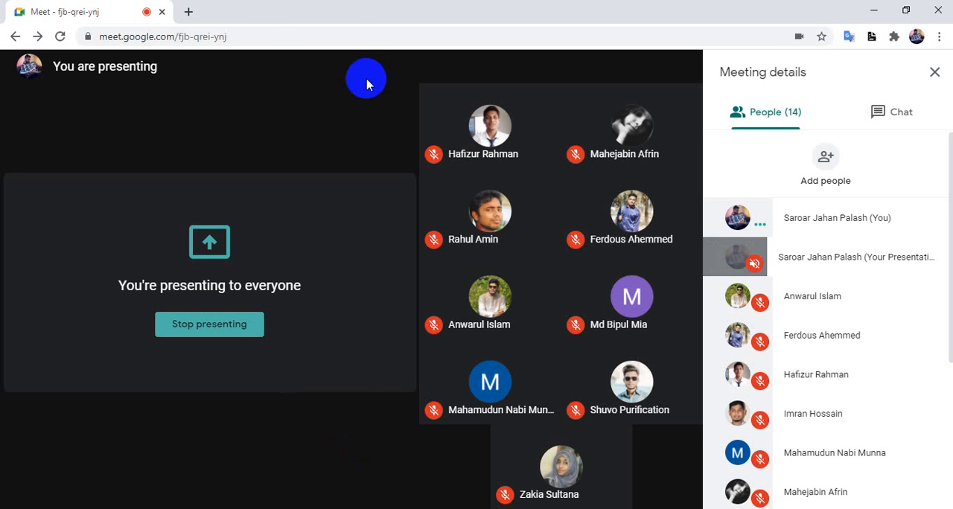
pyautogui.click(189, 13)
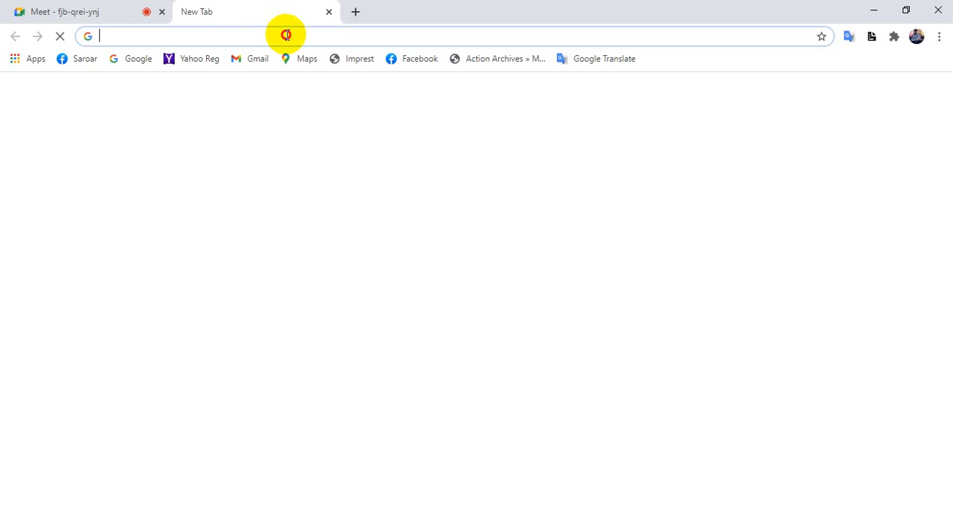
pyautogui.click(286, 34)
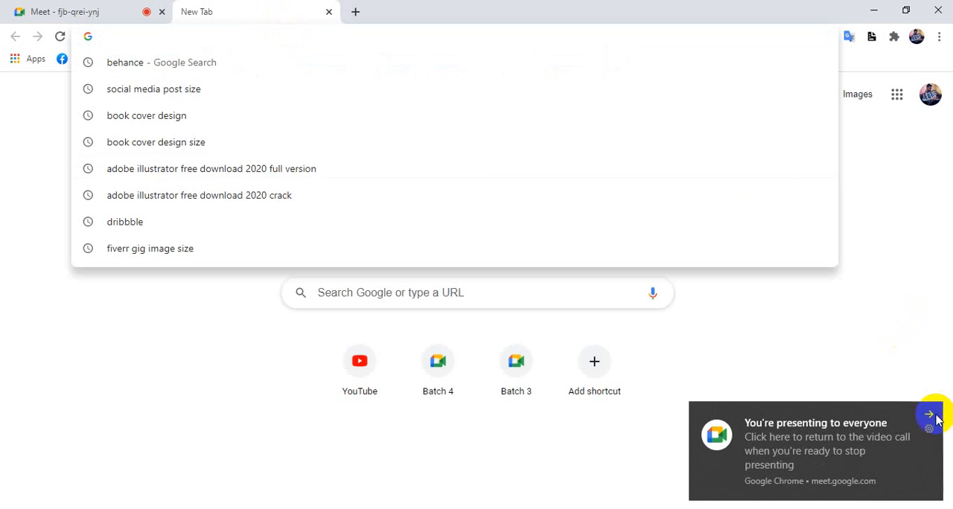
pyautogui.click(929, 412)
pyautogui.click(295, 37)
pyautogui.click(294, 37)
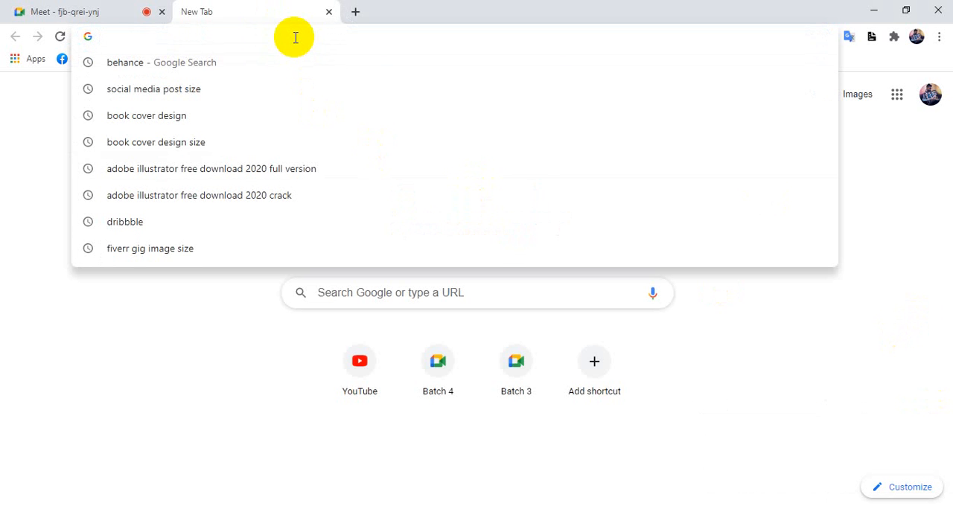
pyautogui.write('bird')
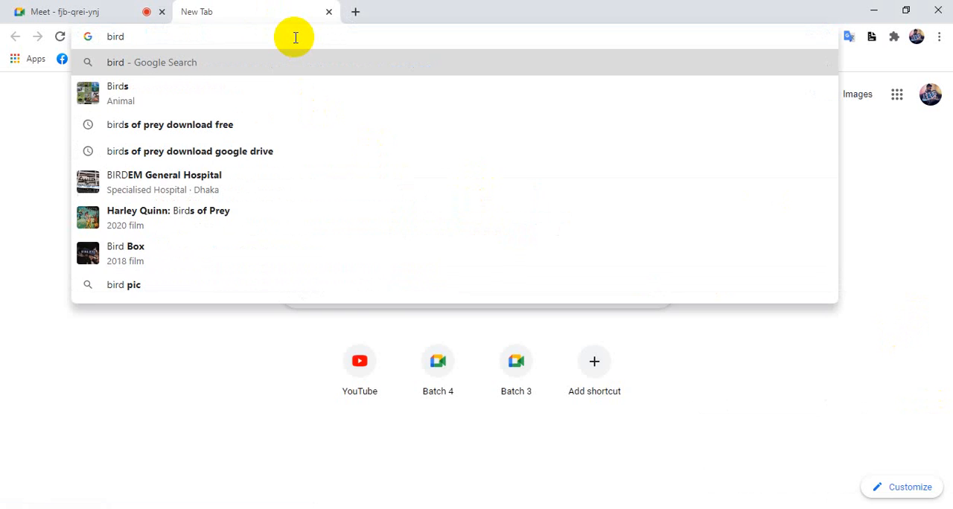
pyautogui.press('Return')
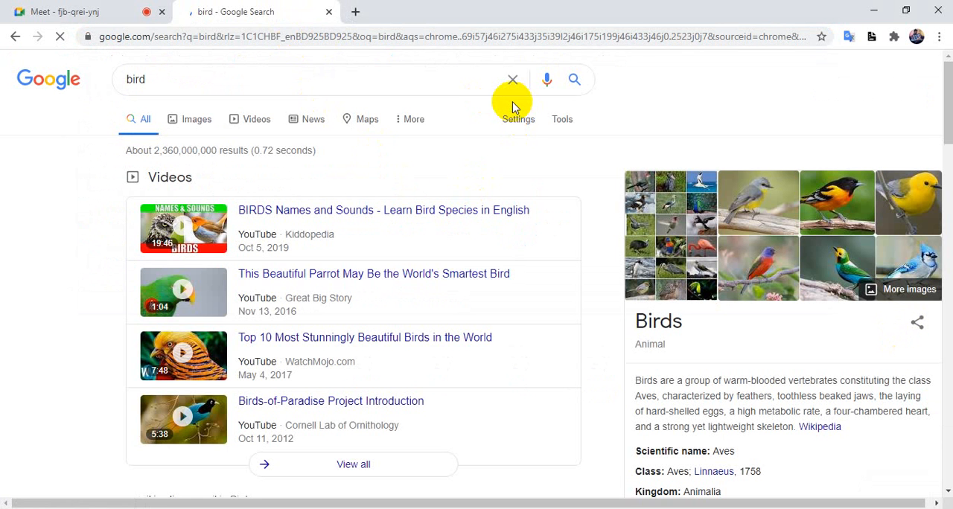
# Save the 800 × 450 singing bird picture from Steemit to the desktop and place it in the Untitled-2 Illustrator document
pyautogui.click(914, 208)
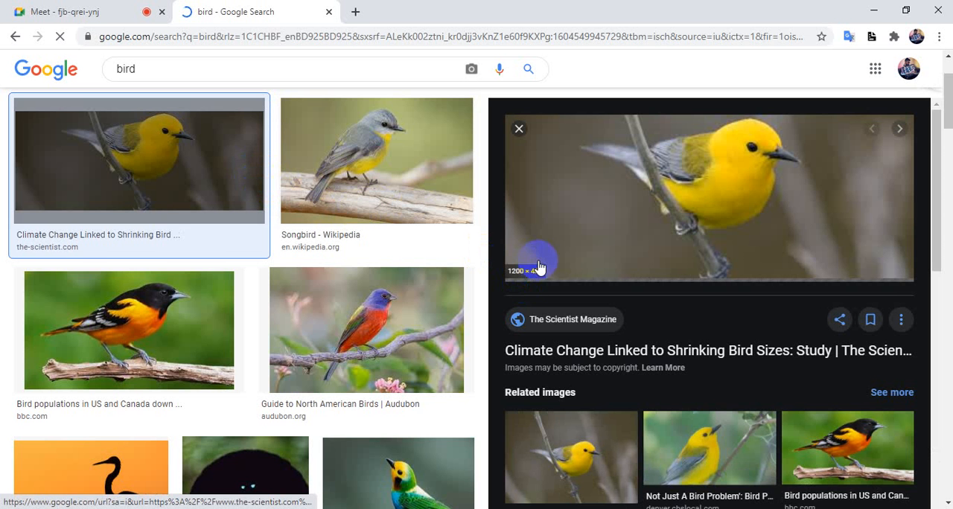
pyautogui.scroll(-4, 595, 201)
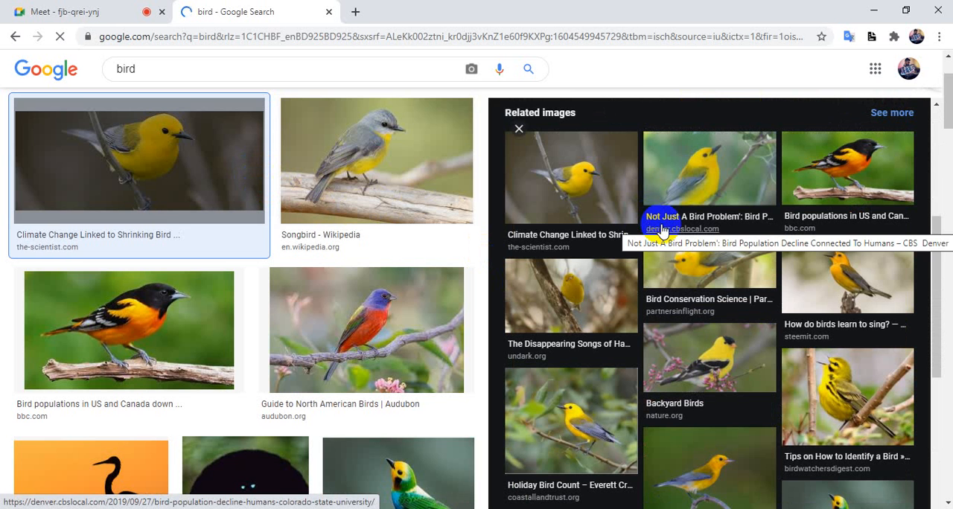
pyautogui.click(845, 287)
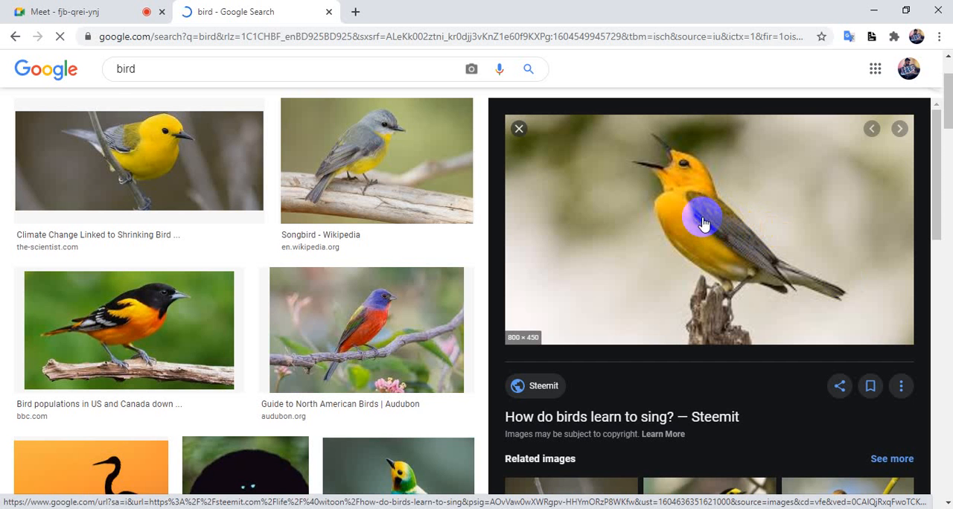
pyautogui.moveTo(702, 217); pyautogui.dragTo(432, 160)
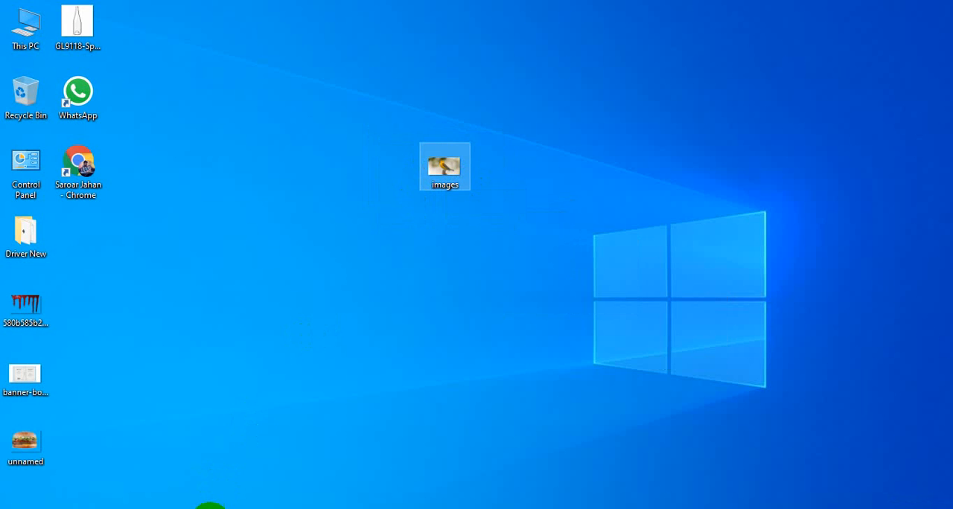
pyautogui.moveTo(210, 508); pyautogui.dragTo(456, 296)
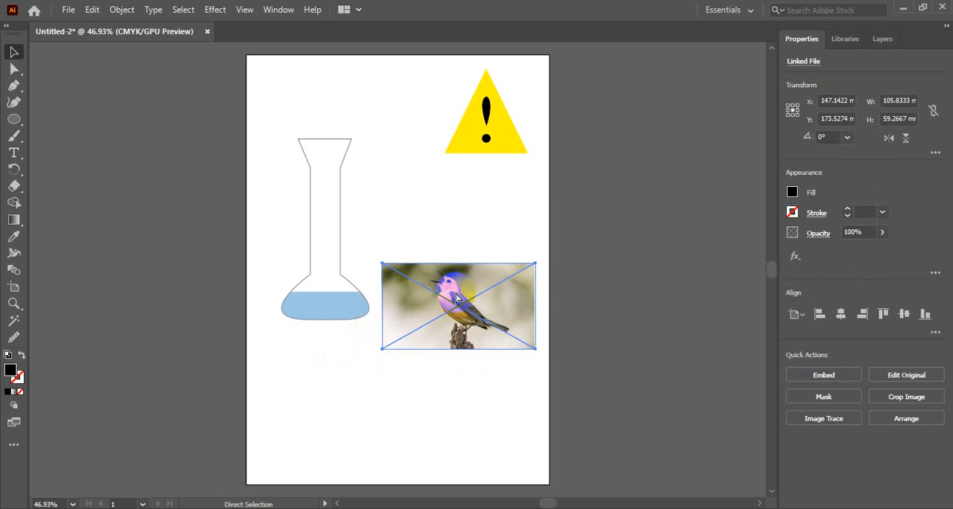
# Create a new Web-Large document of 1920 × 1080 px in RGB colour
pyautogui.hotkey('ctrl', 'n')
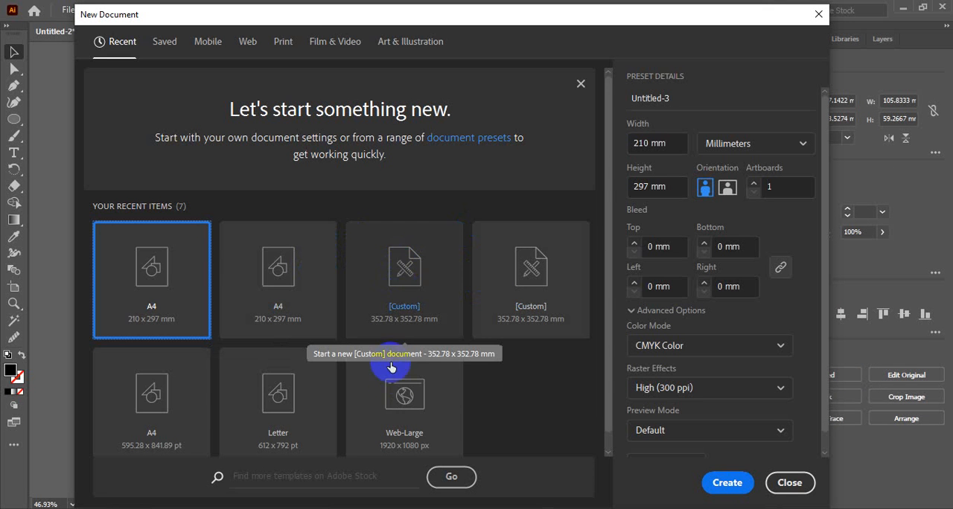
pyautogui.click(408, 402)
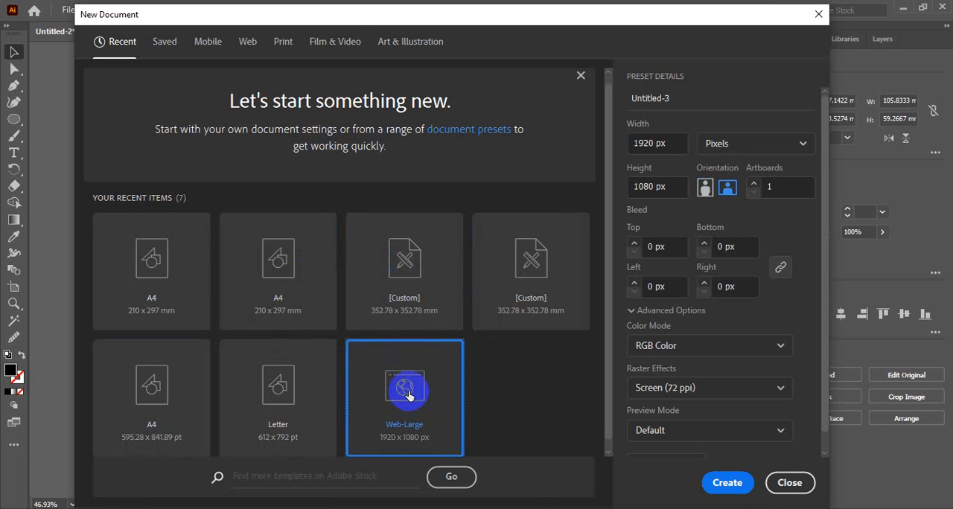
pyautogui.click(735, 482)
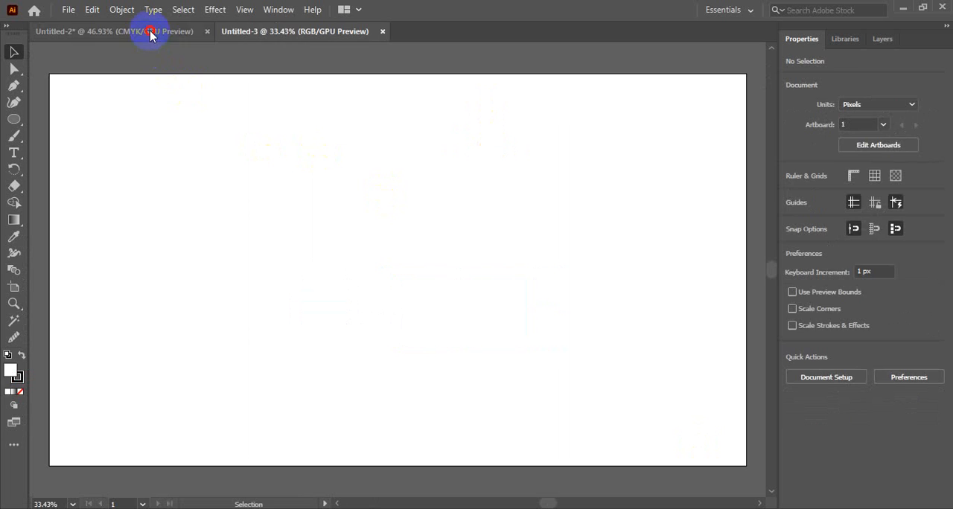
# Bring the bird picture from Untitled-2 into the new document, enlarge it proportionally to cover most of the artboard, and deselect it
pyautogui.click(151, 30)
pyautogui.moveTo(467, 293); pyautogui.dragTo(418, 253)
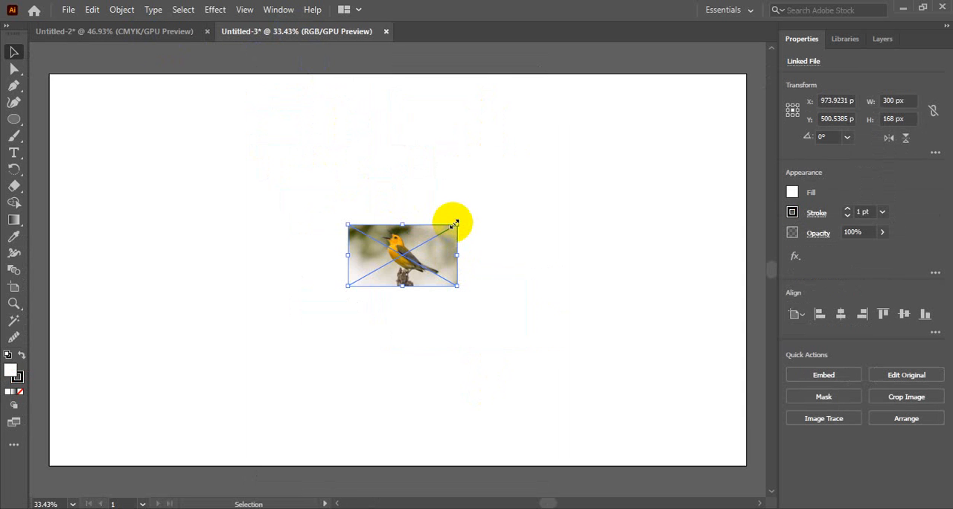
pyautogui.moveTo(454, 224); pyautogui.dragTo(660, 110)
pyautogui.click(702, 176)
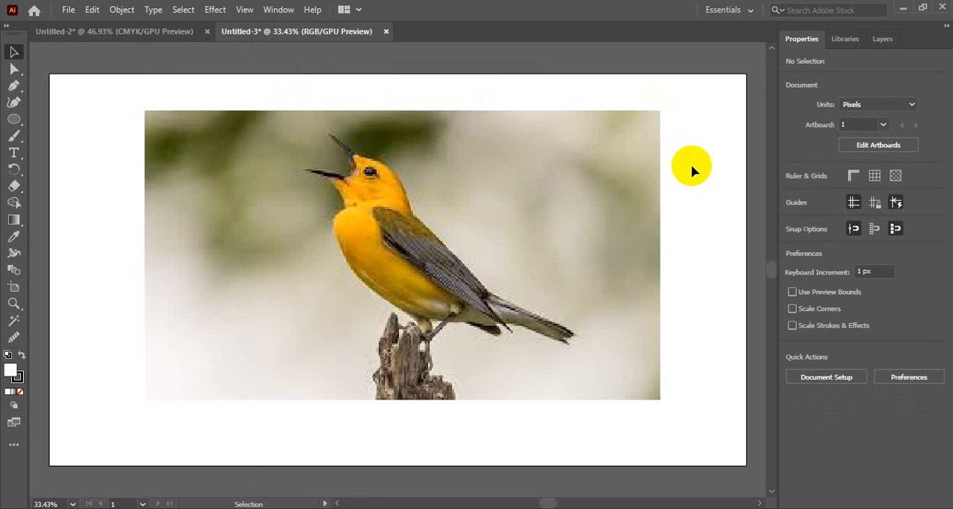
# Add a new layer above the bird picture's layer and lock Layer 1
pyautogui.keyDown('ctrl'); pyautogui.click(393, 283); pyautogui.keyUp('ctrl')
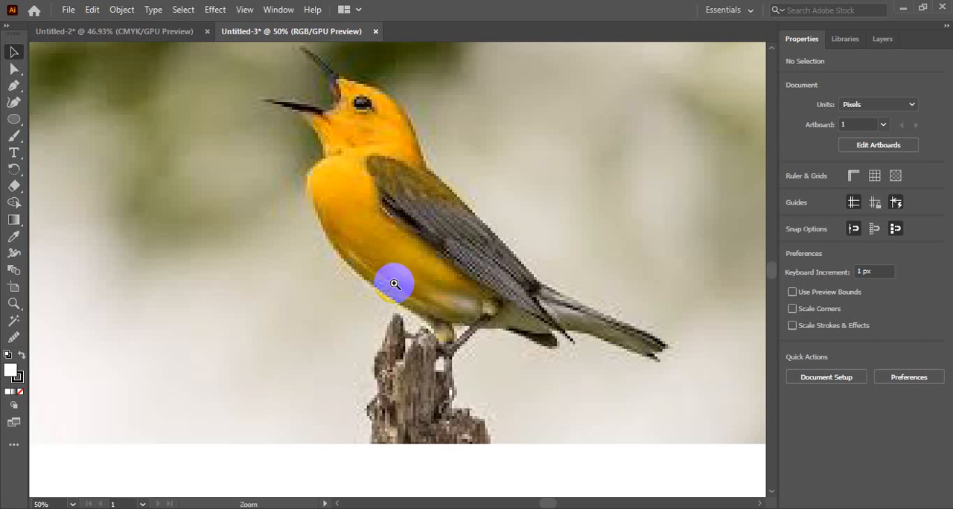
pyautogui.moveTo(408, 170); pyautogui.dragTo(422, 208)
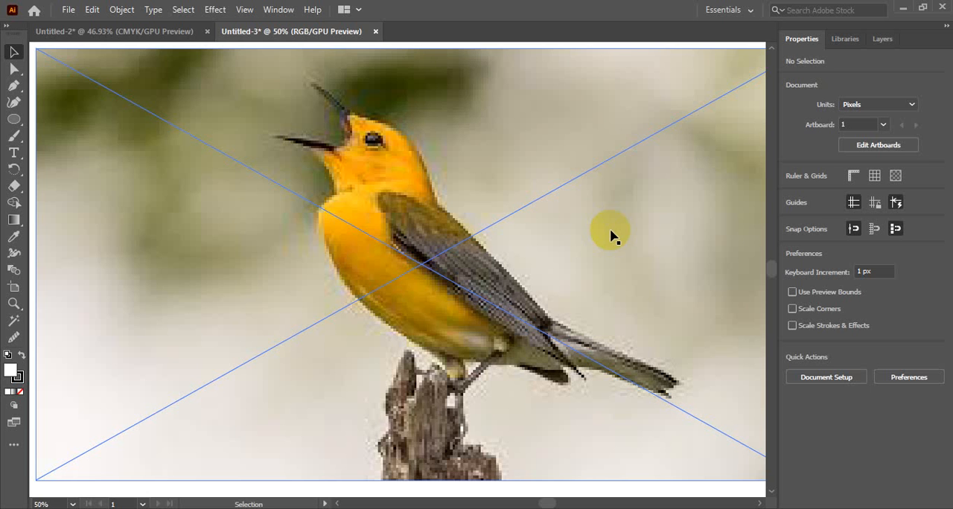
pyautogui.click(401, 215)
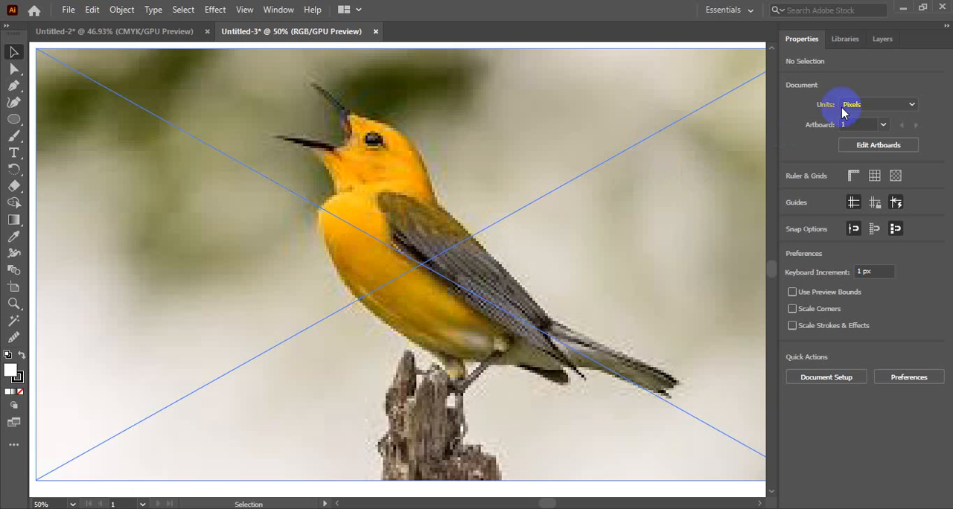
pyautogui.click(878, 40)
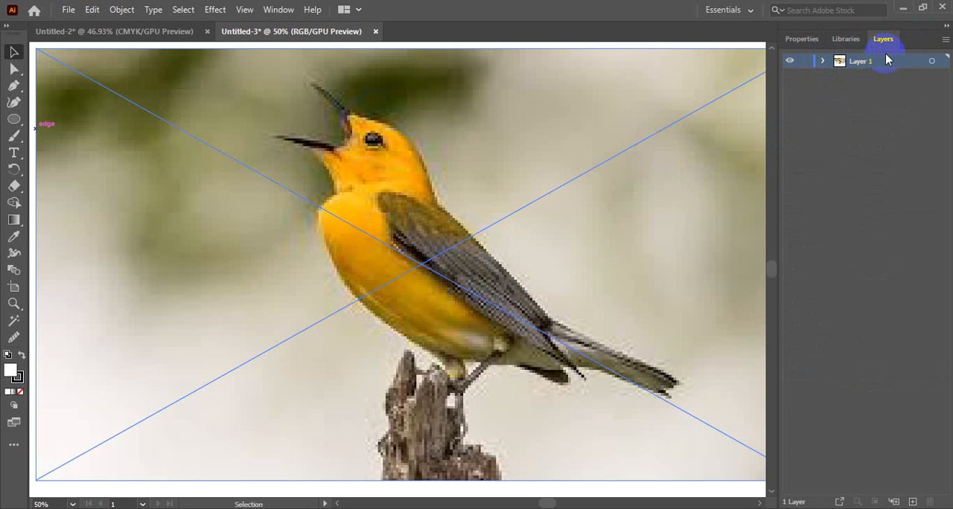
pyautogui.click(912, 501)
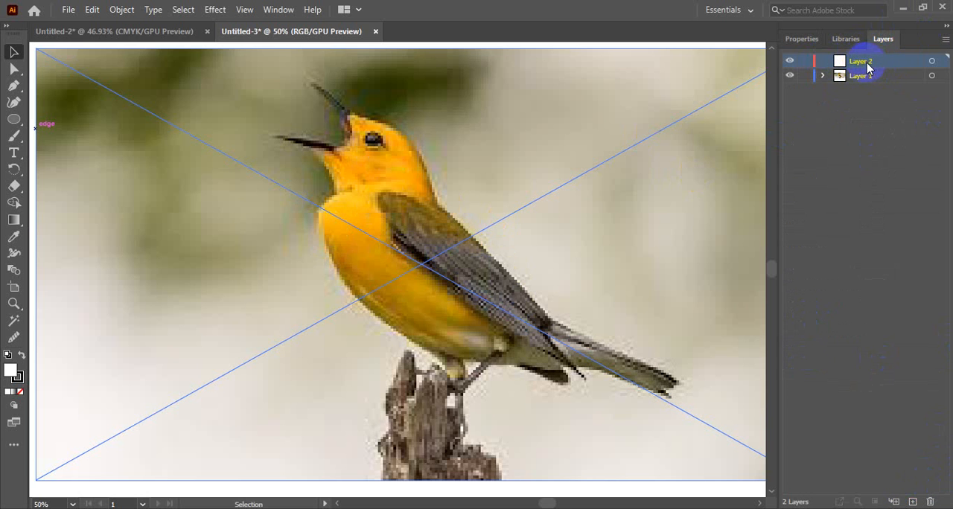
pyautogui.click(897, 77)
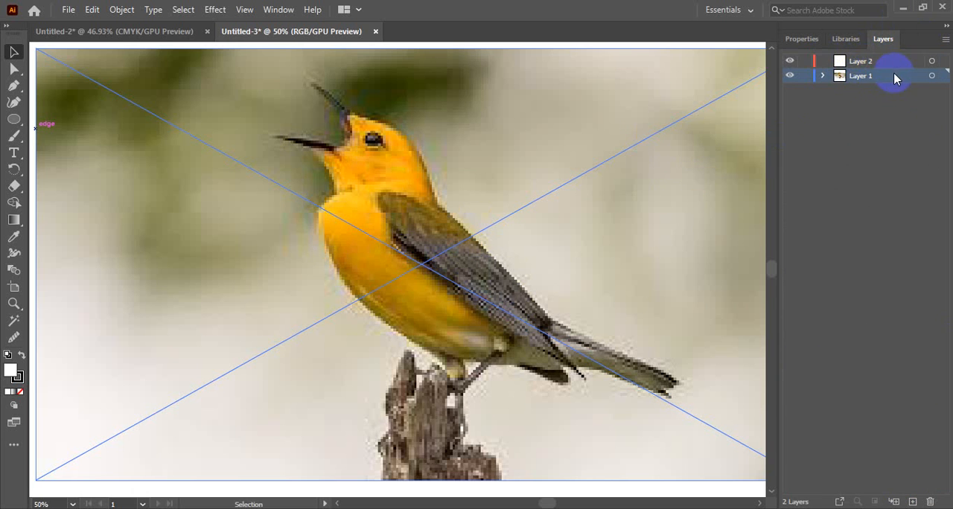
pyautogui.click(801, 77)
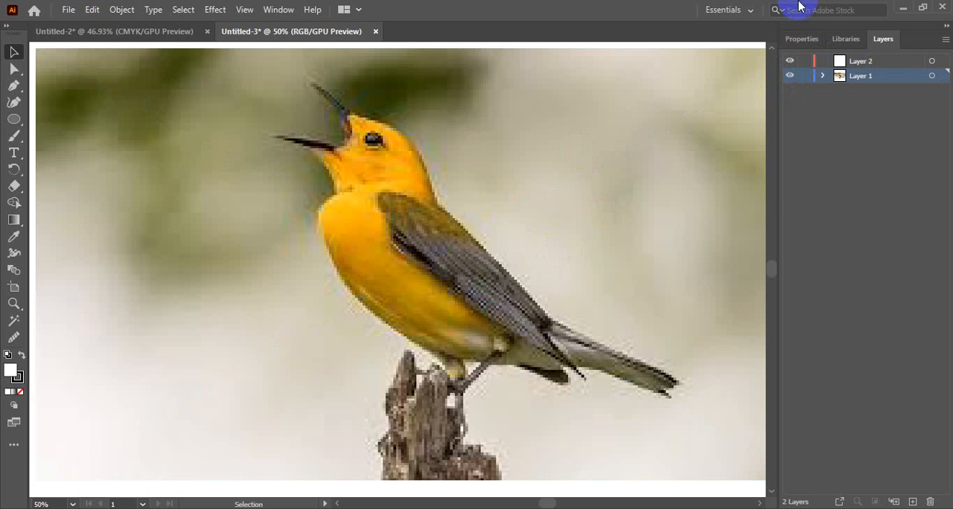
pyautogui.click(804, 76)
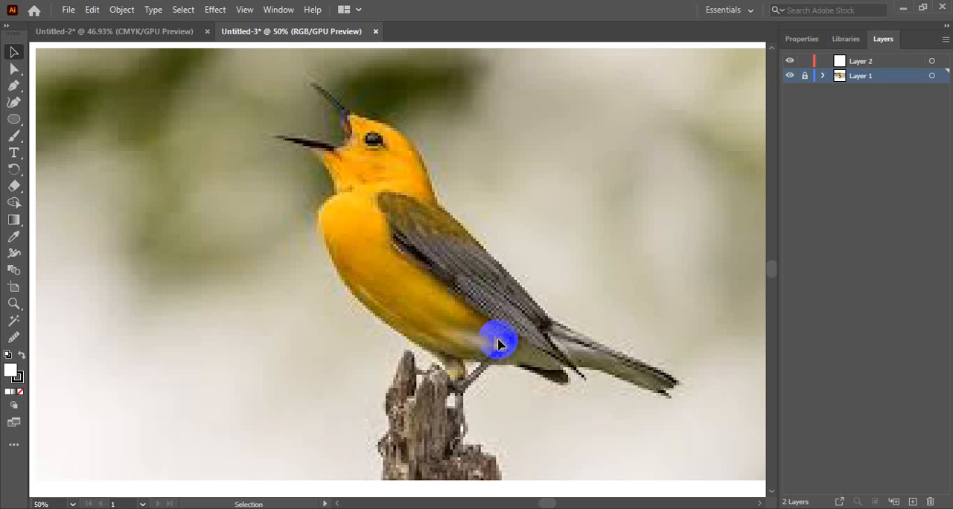
# On Layer 2, trace the bird's breast with a Pen tool curve running from below the throat to the top of the leg
pyautogui.click(13, 85)
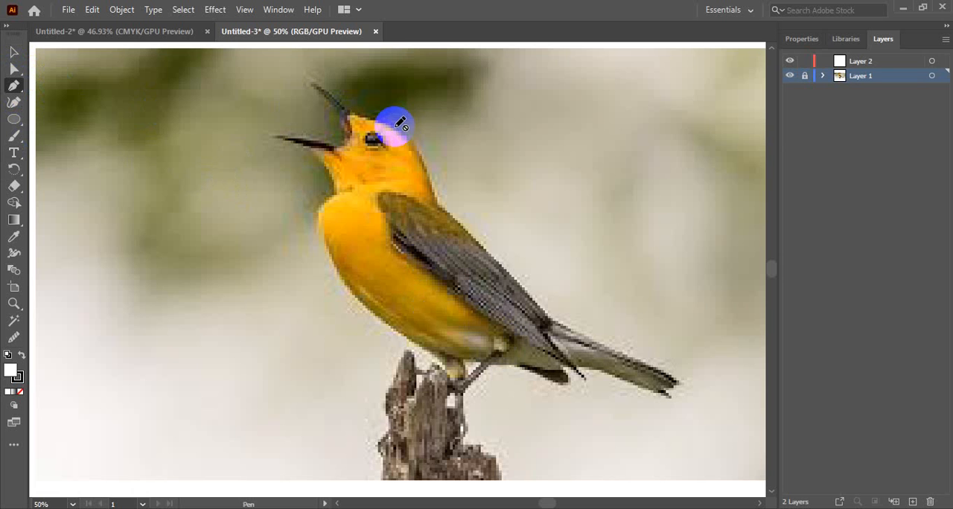
pyautogui.click(849, 59)
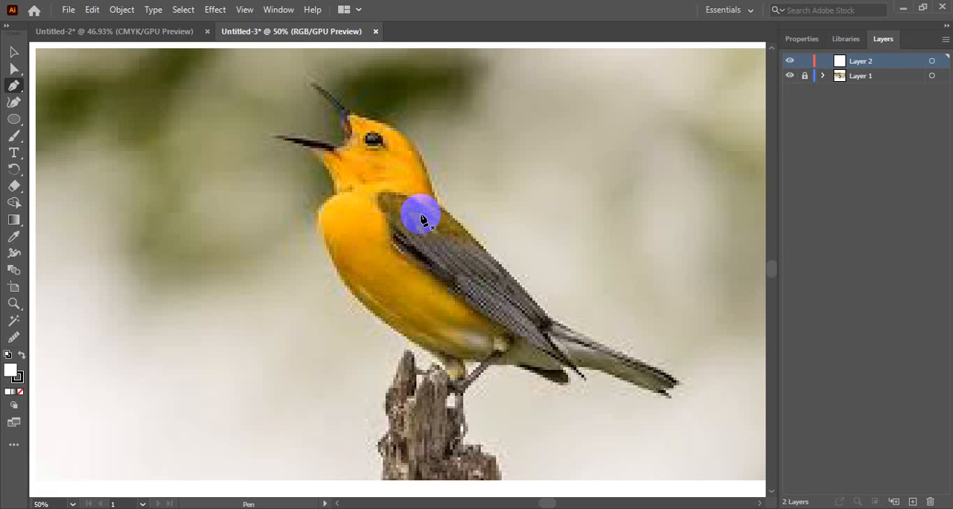
pyautogui.click(699, 387)
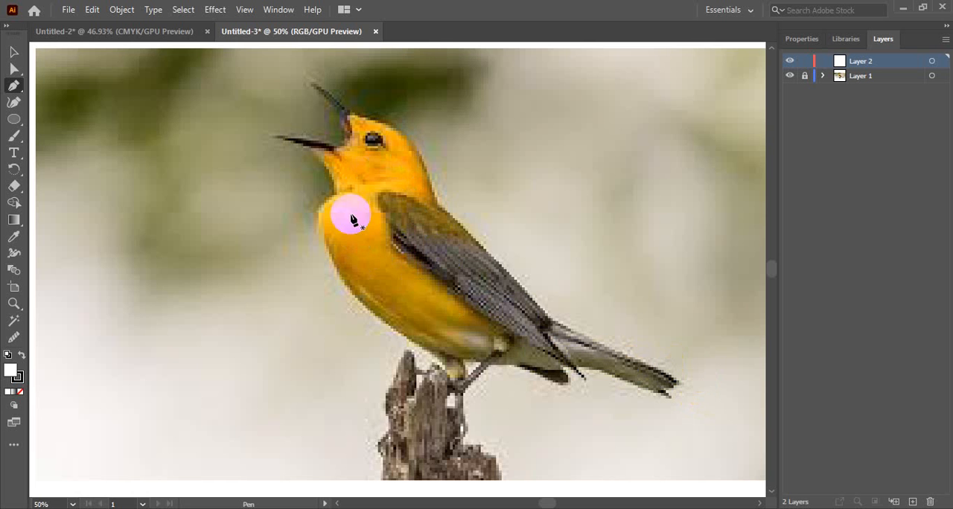
pyautogui.click(319, 213)
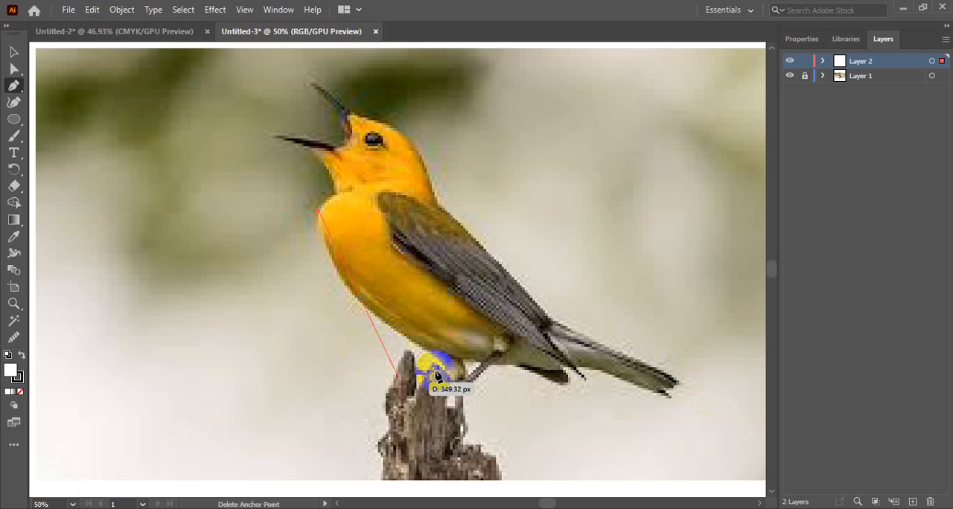
pyautogui.moveTo(434, 354); pyautogui.dragTo(564, 422)
# Set the breast path's fill to None, keeping the 1 pt stroke
pyautogui.click(802, 38)
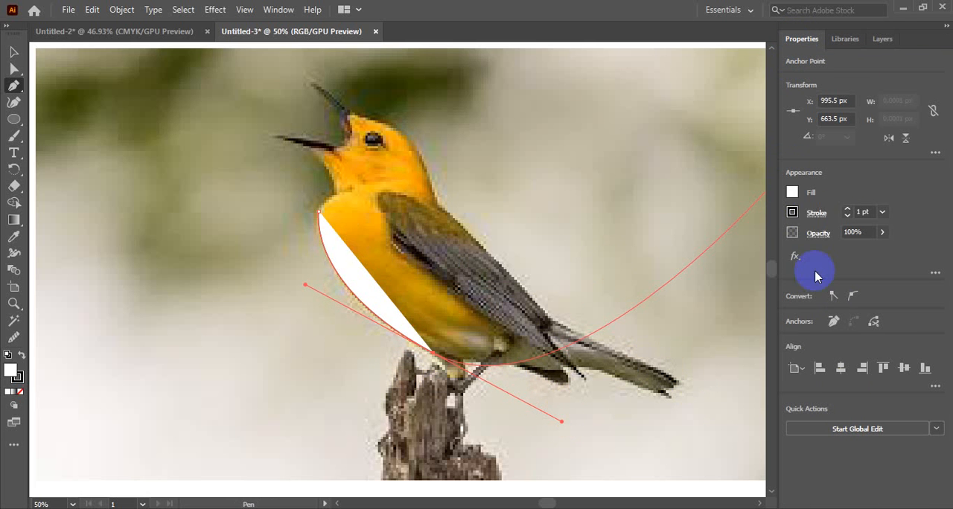
pyautogui.click(792, 195)
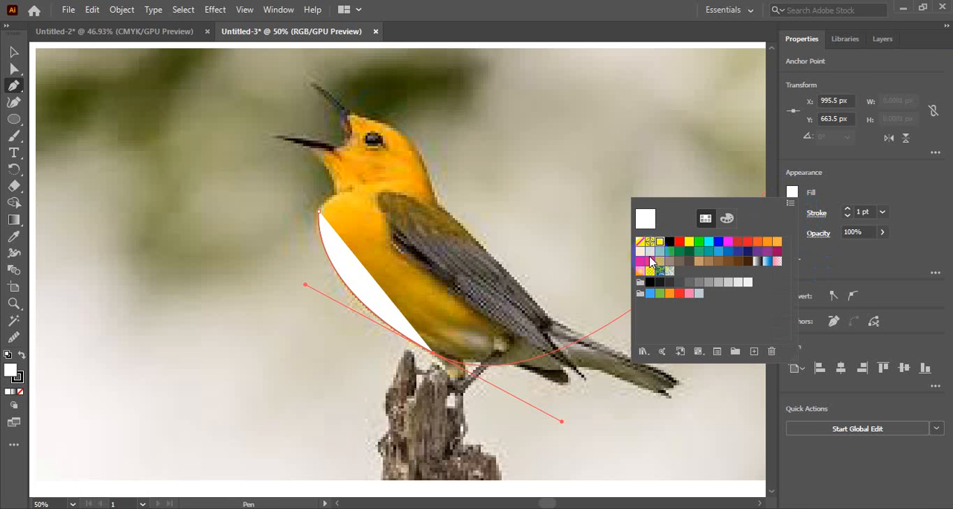
pyautogui.click(639, 242)
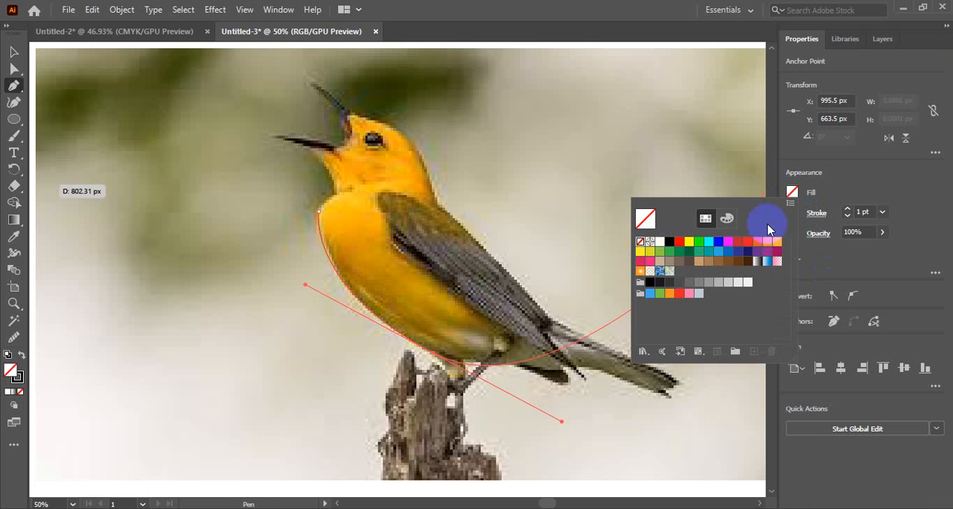
pyautogui.click(792, 195)
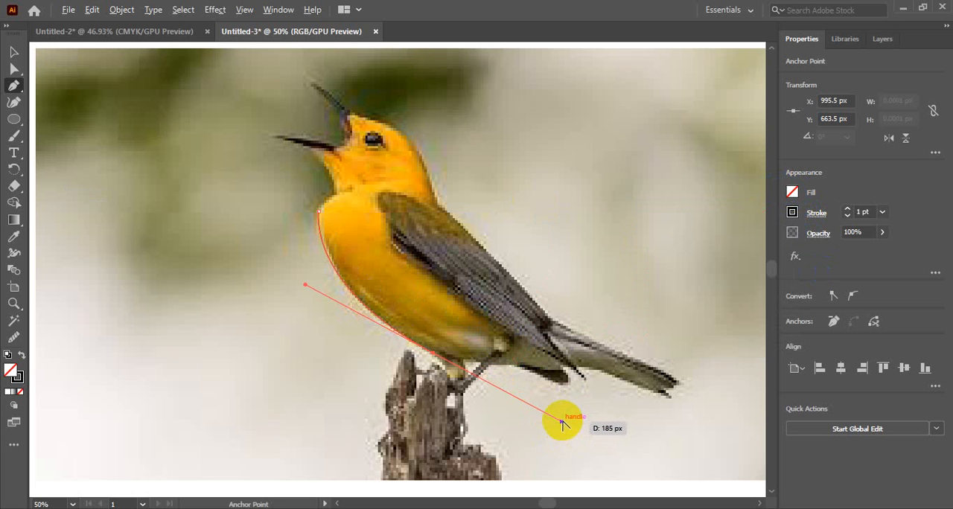
# Shorten the outgoing direction handle at the path's end anchor by the leg and point it along the belly towards the tail
pyautogui.click(497, 381)
pyautogui.moveTo(495, 381); pyautogui.dragTo(519, 371)
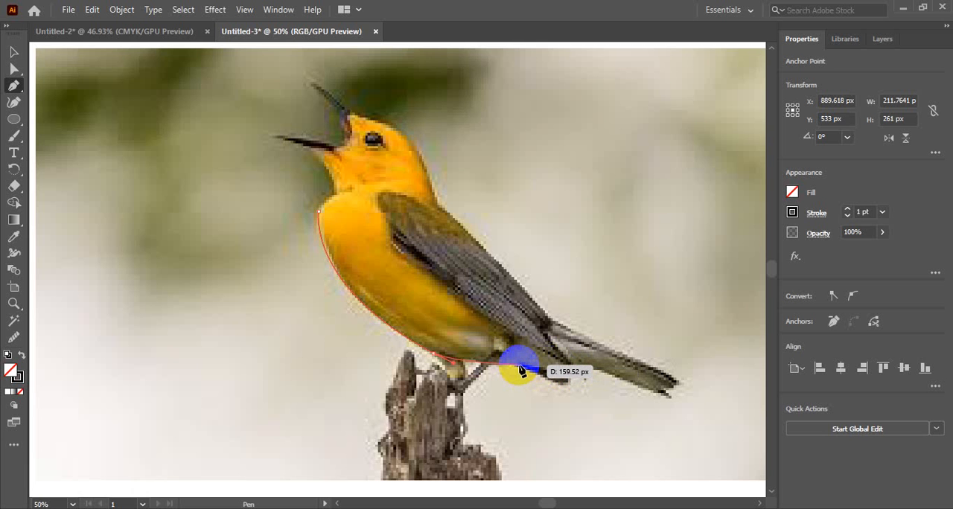
# Extend the Pen path along the belly to a curved anchor near the tail's base and make that anchor a corner
pyautogui.moveTo(519, 370); pyautogui.dragTo(561, 373)
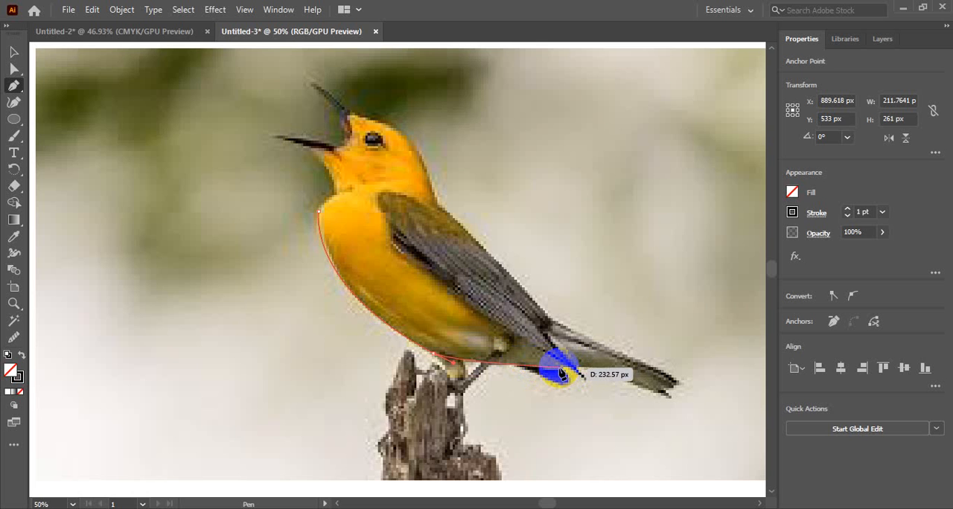
pyautogui.moveTo(560, 374); pyautogui.dragTo(560, 372)
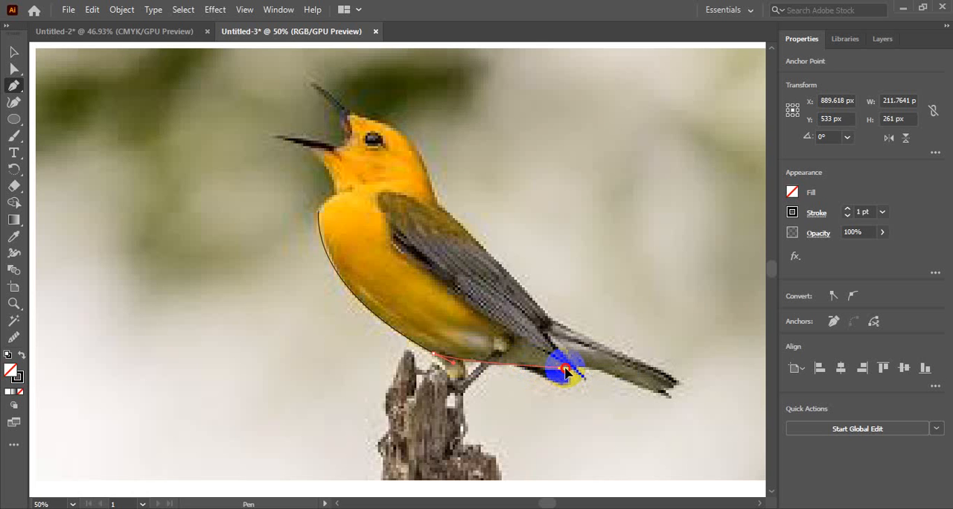
pyautogui.click(602, 370)
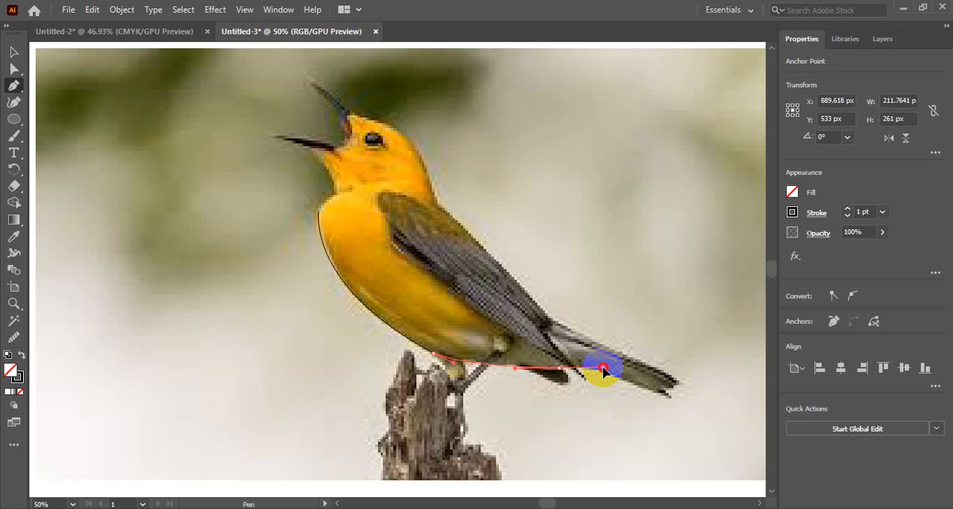
pyautogui.moveTo(604, 371); pyautogui.dragTo(605, 372)
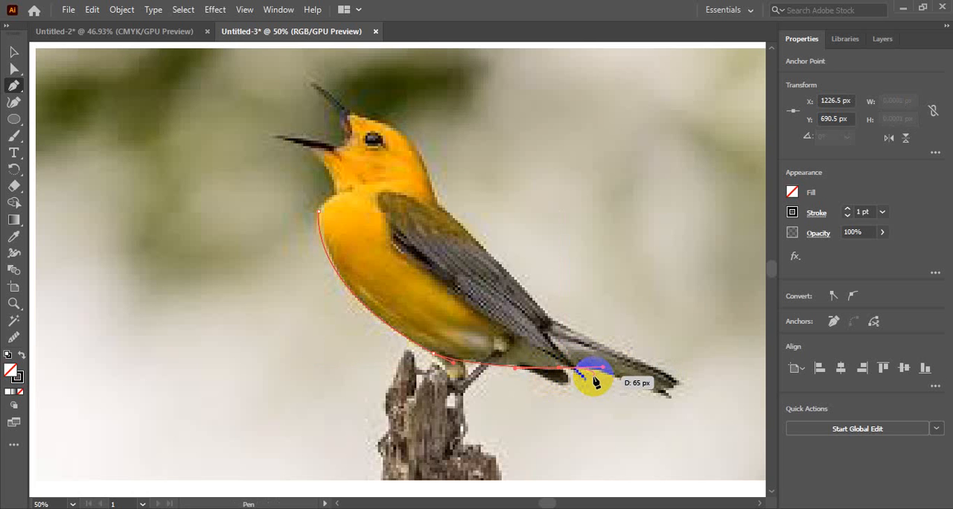
pyautogui.moveTo(602, 368); pyautogui.dragTo(567, 369)
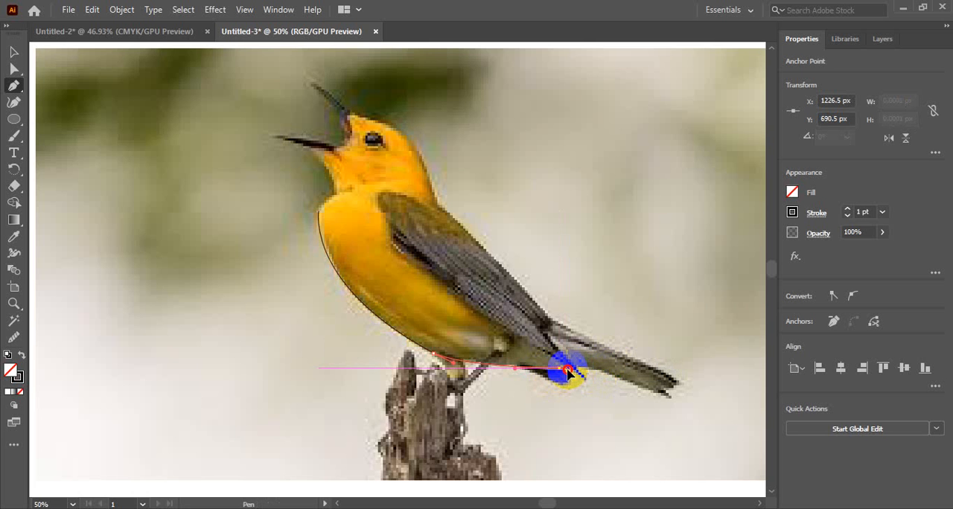
pyautogui.press('Return')
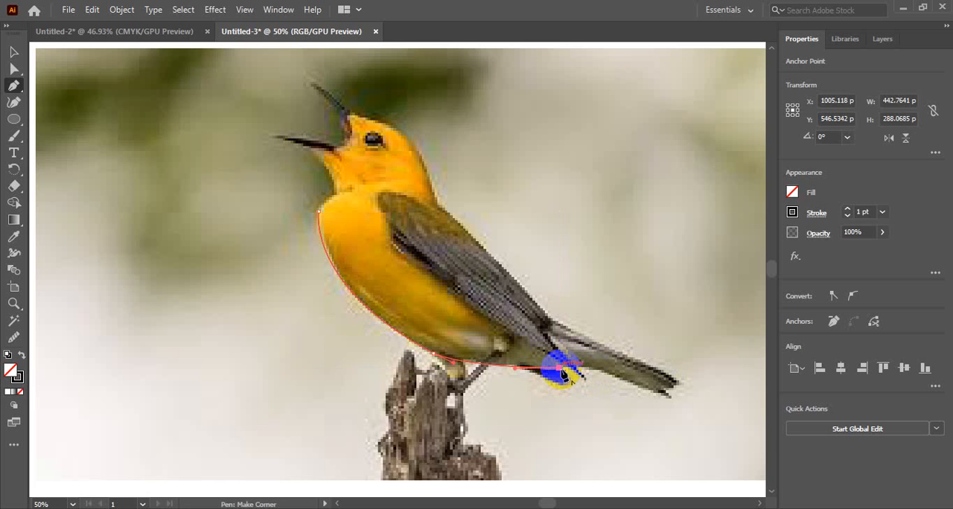
pyautogui.click(562, 370)
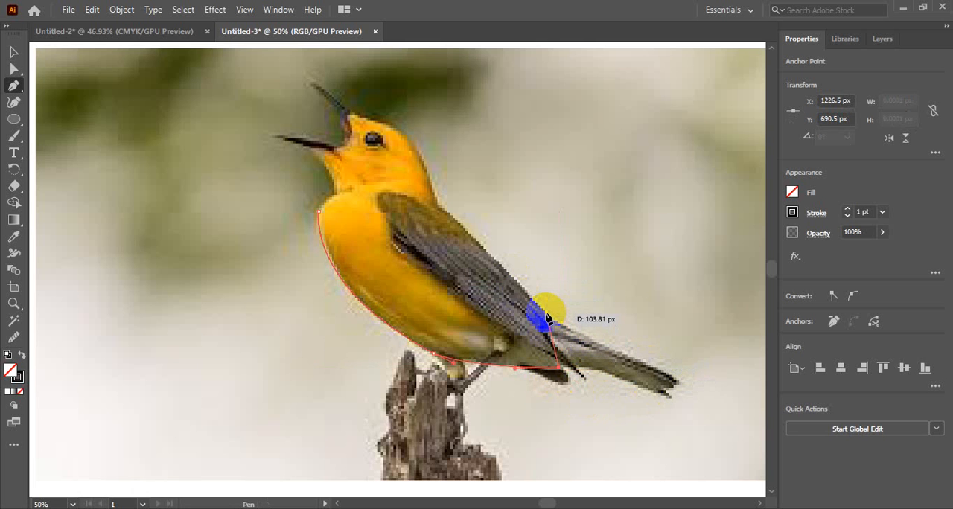
# Trace the bird's back up past the wing and tail junction to the nape, ending in a corner anchor
pyautogui.click(437, 211)
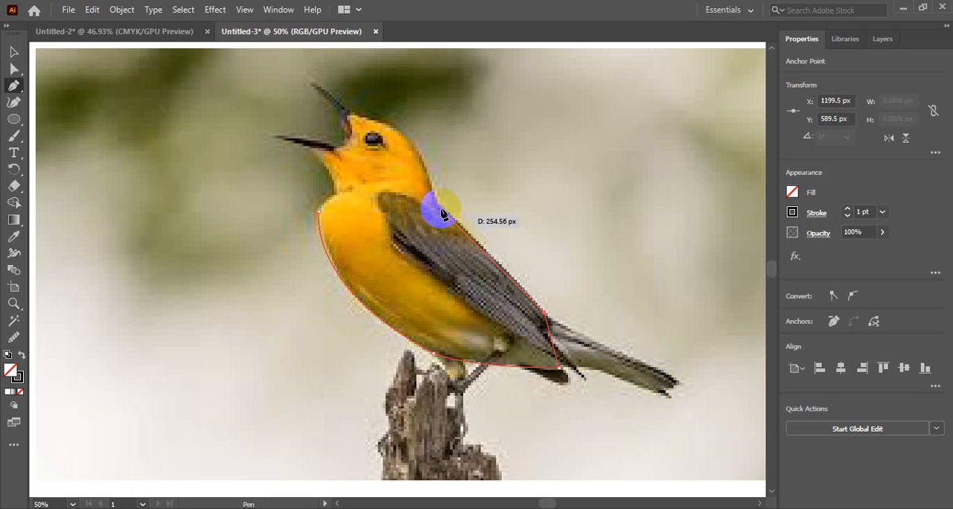
pyautogui.click(425, 202)
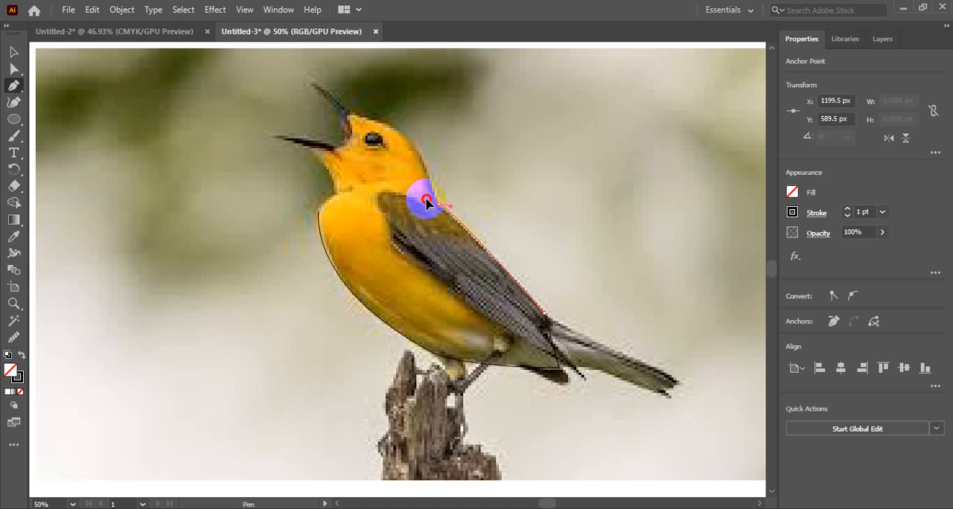
pyautogui.moveTo(426, 193); pyautogui.dragTo(425, 192)
pyautogui.click(437, 203)
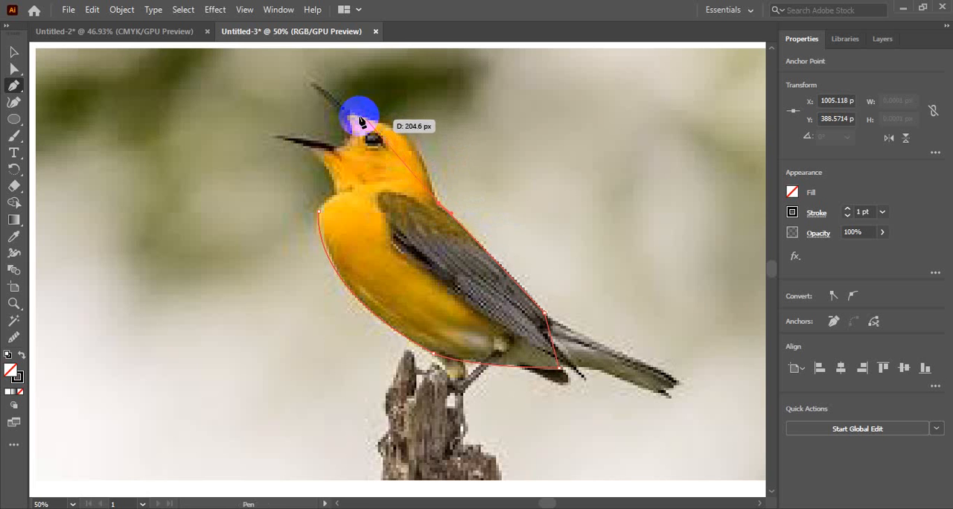
pyautogui.moveTo(350, 113); pyautogui.dragTo(306, 107)
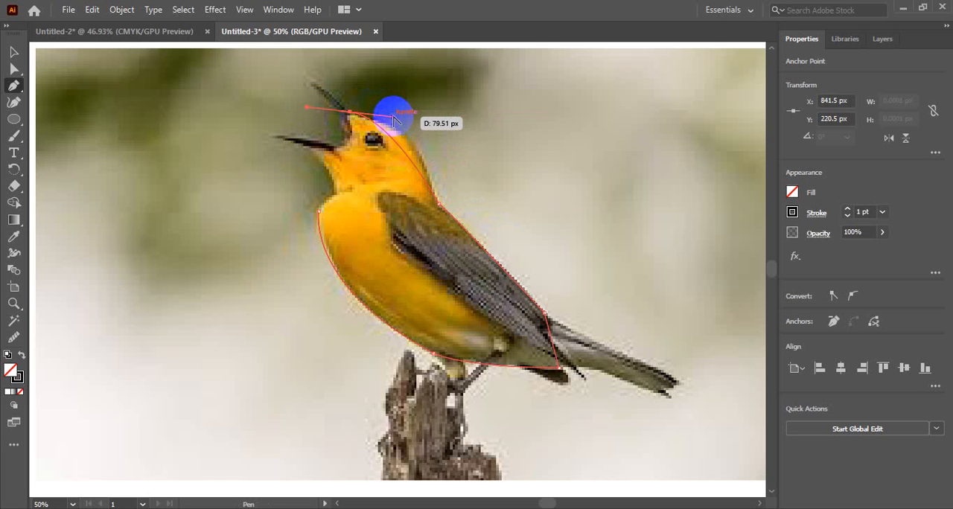
pyautogui.moveTo(393, 119); pyautogui.dragTo(428, 123)
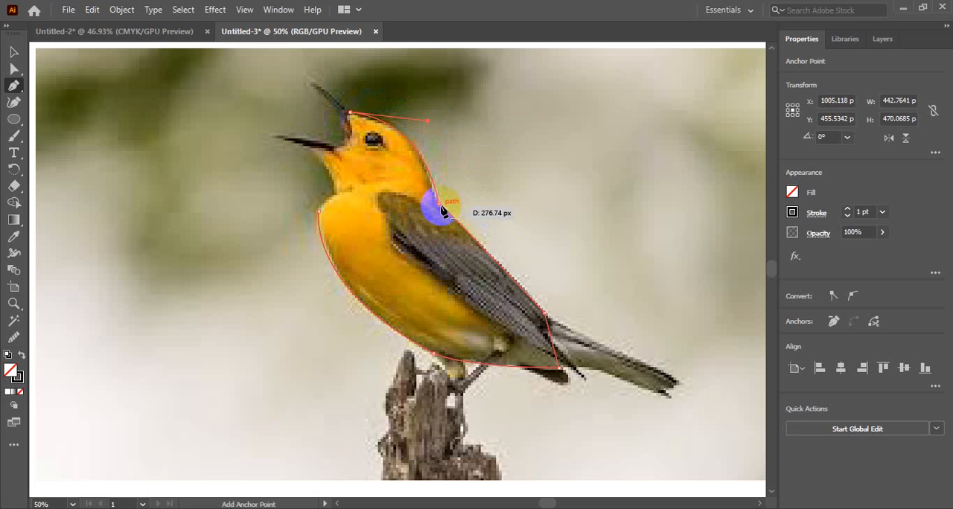
pyautogui.moveTo(441, 206); pyautogui.dragTo(437, 202)
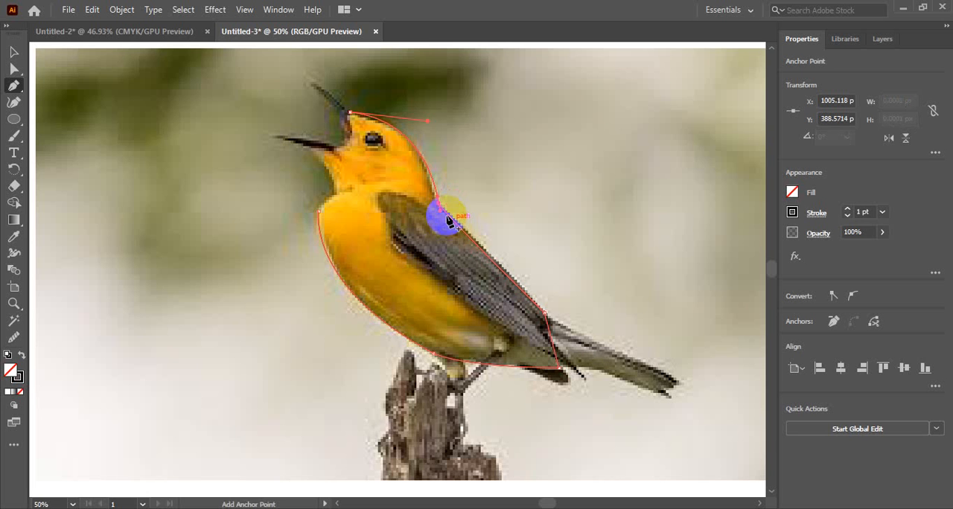
pyautogui.moveTo(440, 207); pyautogui.dragTo(434, 198)
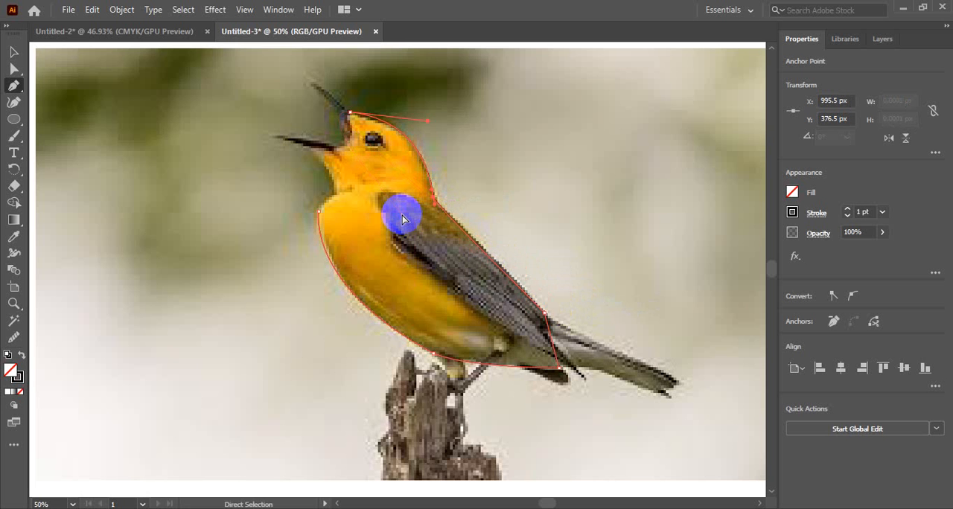
pyautogui.hotkey('ctrl', 'z')
pyautogui.hotkey('ctrl', 'z')
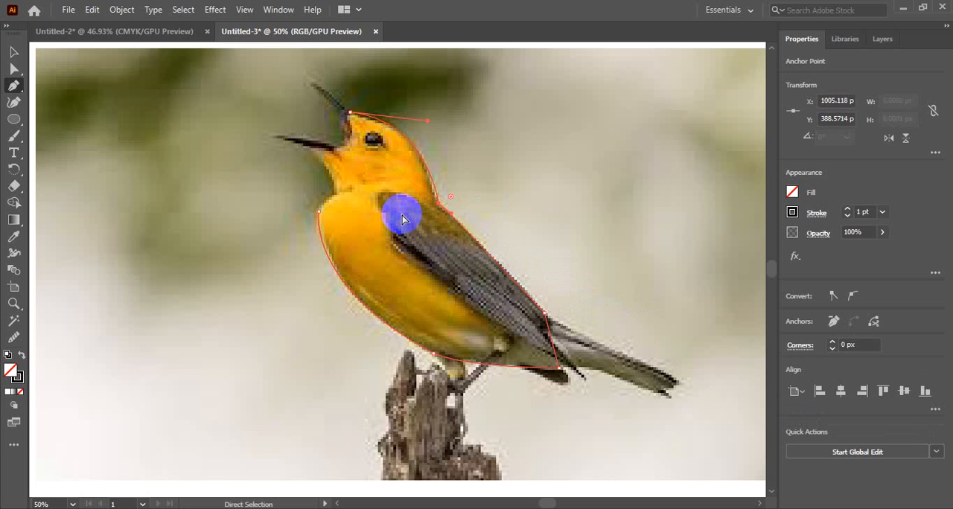
pyautogui.hotkey('ctrl', 'z')
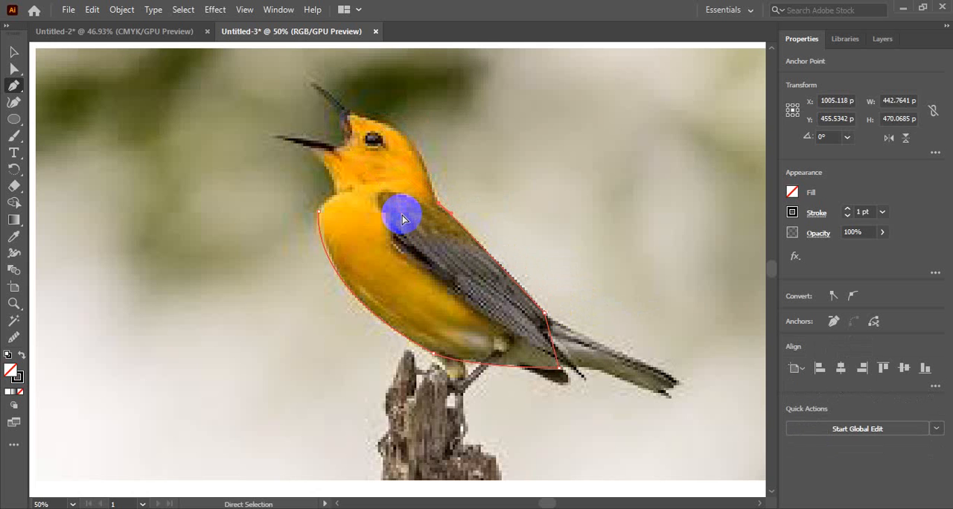
# Adjust the nape anchor's direction handle so the back segment follows the wing edge, keeping a corner at the nape
pyautogui.moveTo(452, 217); pyautogui.dragTo(462, 214)
pyautogui.keyDown('alt'); pyautogui.click(462, 211); pyautogui.keyUp('alt')
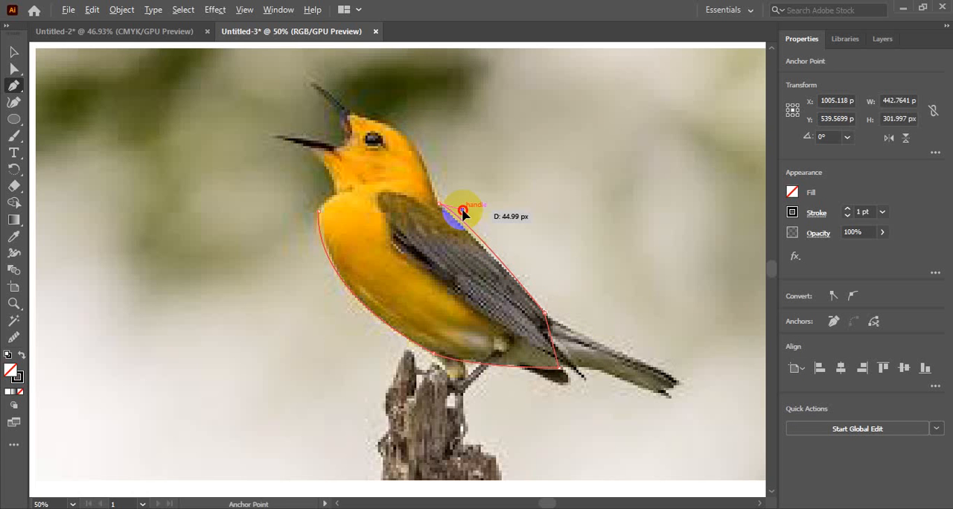
pyautogui.moveTo(462, 211); pyautogui.dragTo(458, 217)
pyautogui.click(440, 204)
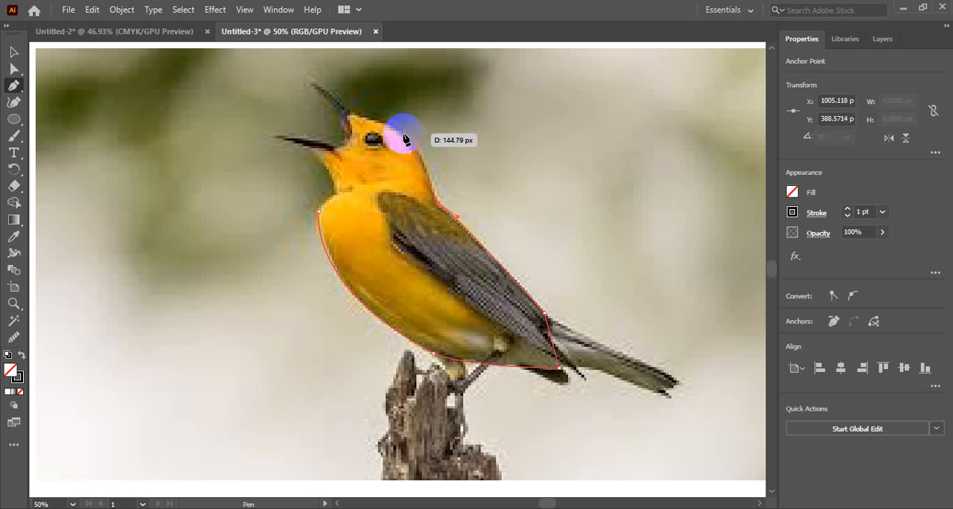
# Trace the head from the nape over the crown to the upper beak's base and around the open mouth to the lower beak
pyautogui.moveTo(404, 138); pyautogui.dragTo(380, 114)
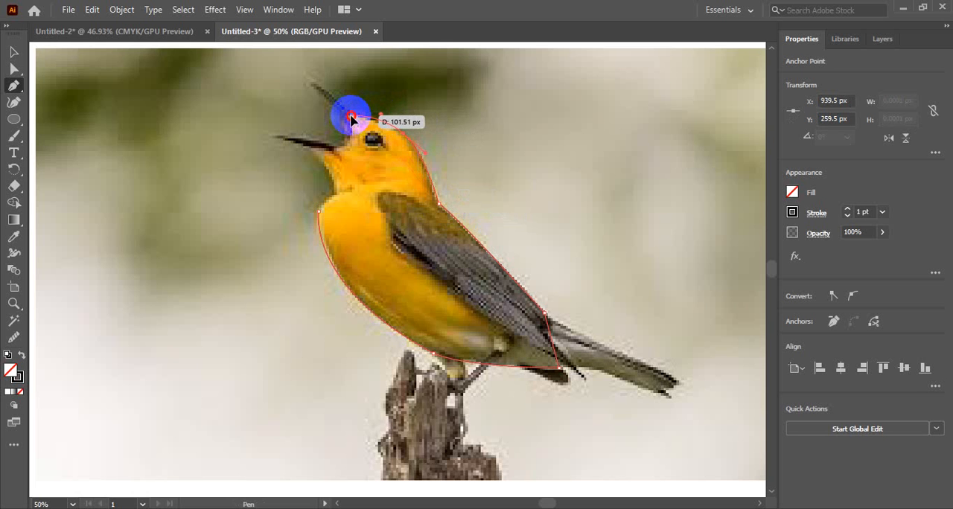
pyautogui.click(350, 116)
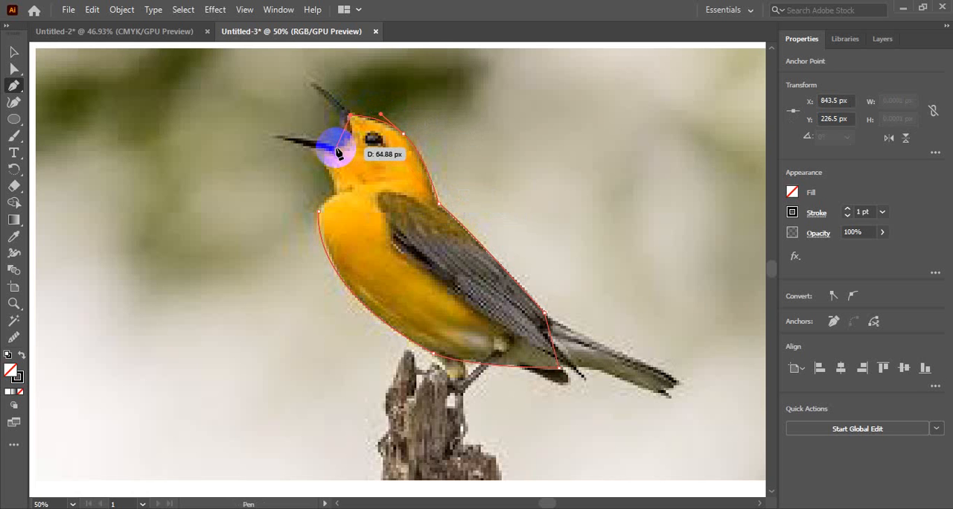
pyautogui.moveTo(337, 153); pyautogui.dragTo(315, 142)
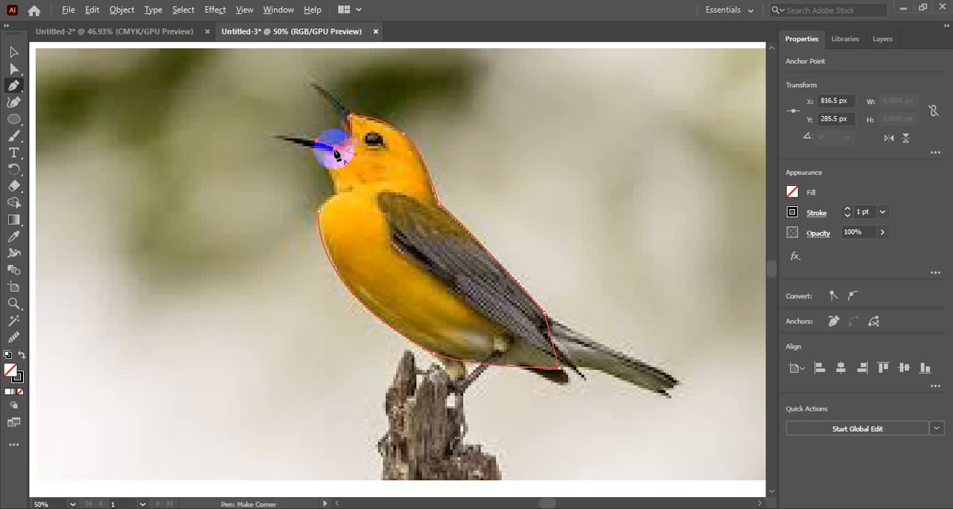
# Continue the path from the lower beak around the chin and throat and close it at the starting anchor on the breast
pyautogui.moveTo(336, 154)
pyautogui.mouseDown()
pyautogui.moveTo(324, 164)
pyautogui.moveTo(331, 148)
pyautogui.moveTo(339, 155)
pyautogui.moveTo(316, 156)
pyautogui.moveTo(332, 156)
pyautogui.moveTo(324, 162)
pyautogui.mouseUp()
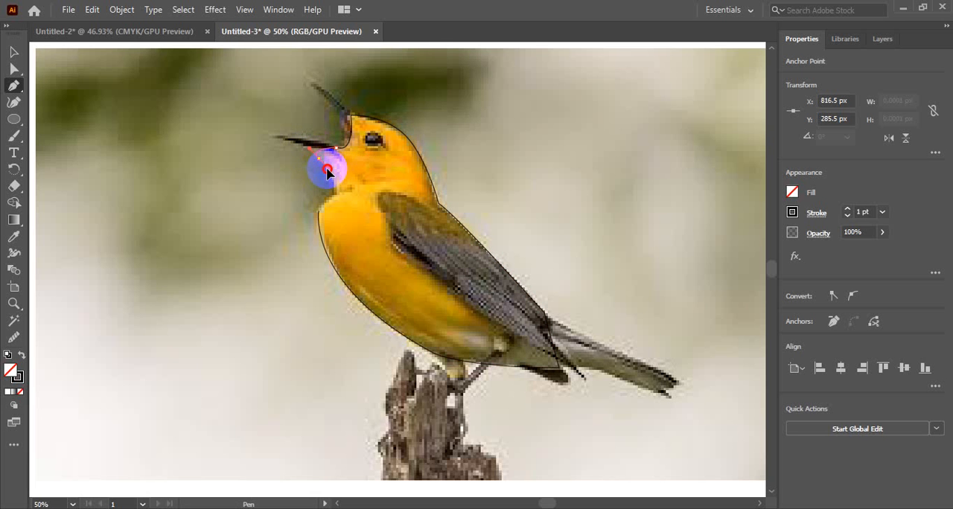
pyautogui.moveTo(326, 168); pyautogui.dragTo(321, 214)
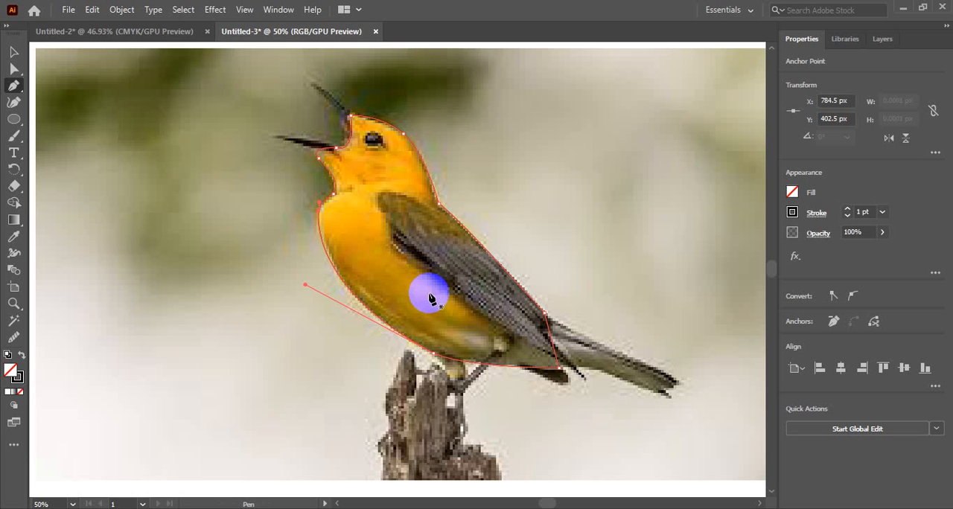
pyautogui.moveTo(445, 265); pyautogui.dragTo(469, 266)
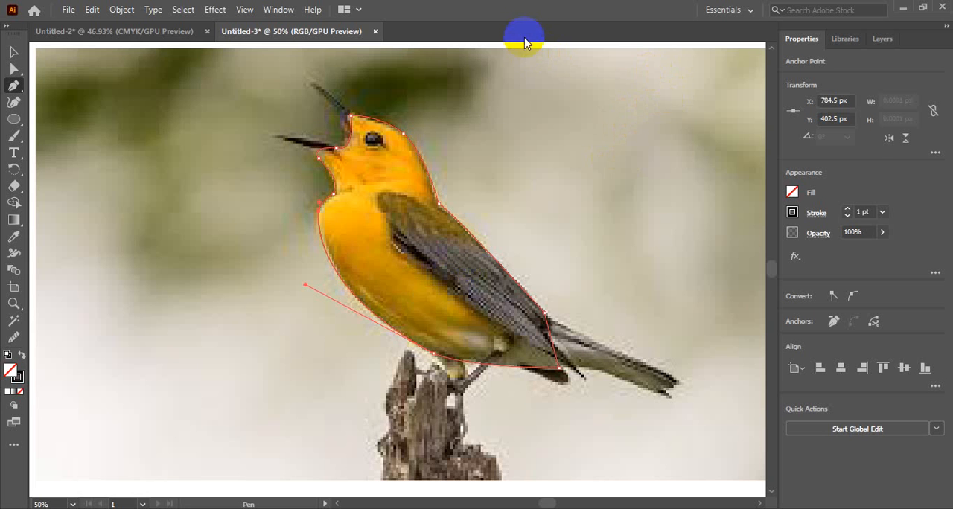
# Fill the closed body shape with the yellow-orange sampled from the bird's breast using the Eyedropper
pyautogui.click(792, 193)
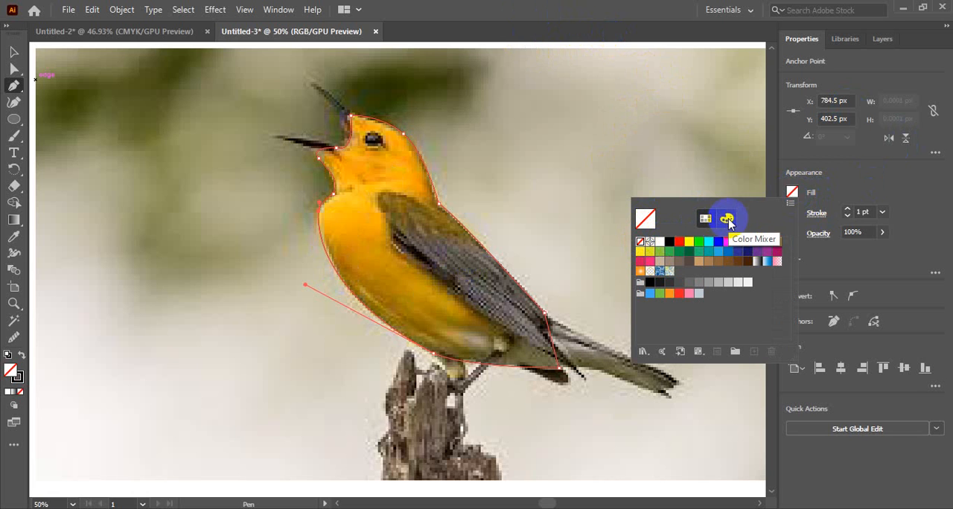
pyautogui.click(794, 193)
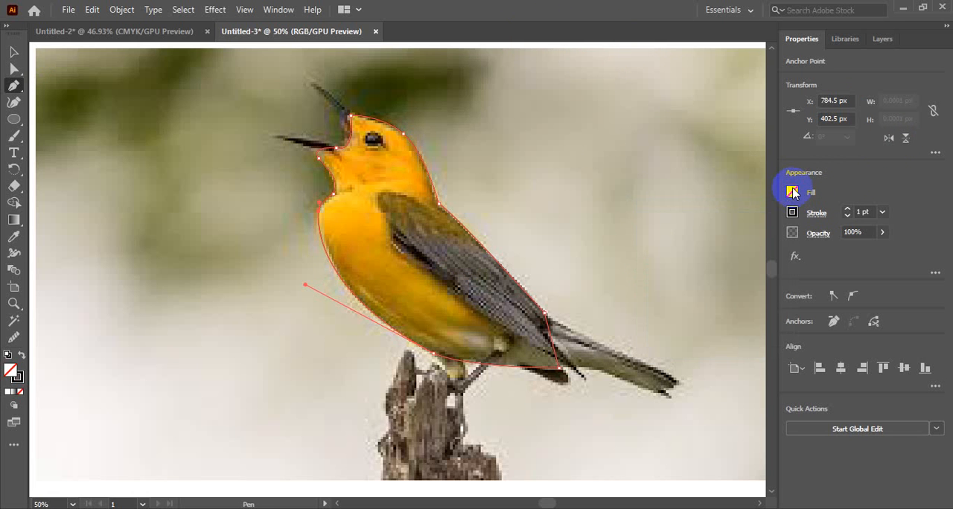
pyautogui.press('i')
pyautogui.click(355, 219)
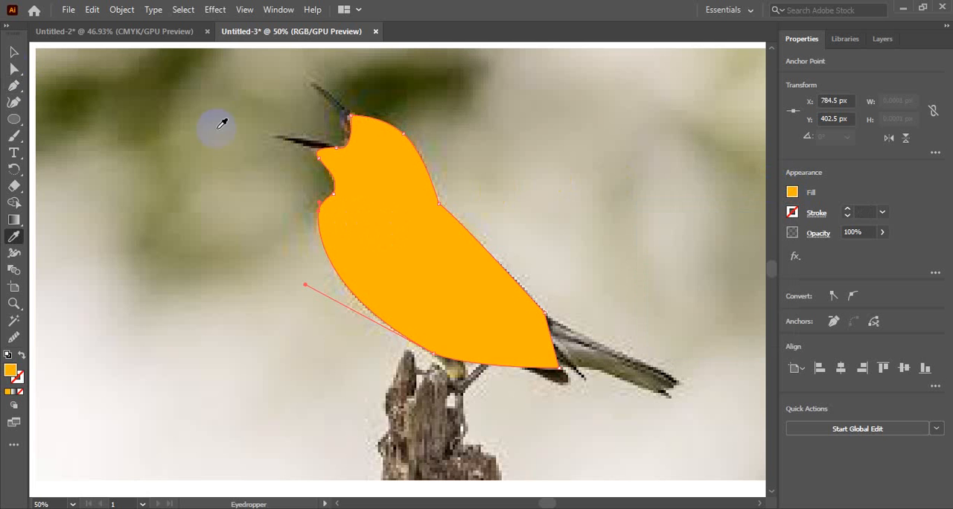
# Select the body shape, expand Layer 2 to show its contents and hide the body path so the photo can be traced further
pyautogui.click(13, 52)
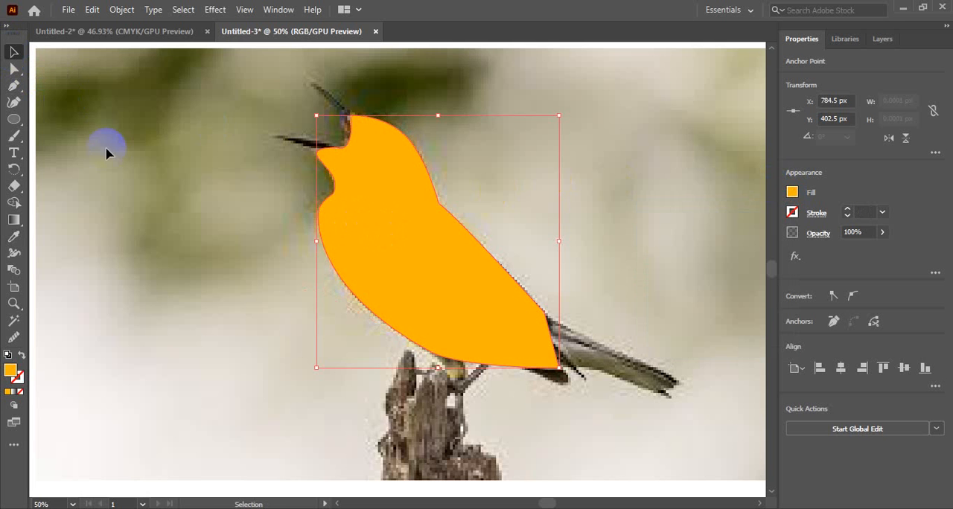
pyautogui.click(384, 238)
pyautogui.click(451, 238)
pyautogui.click(830, 94)
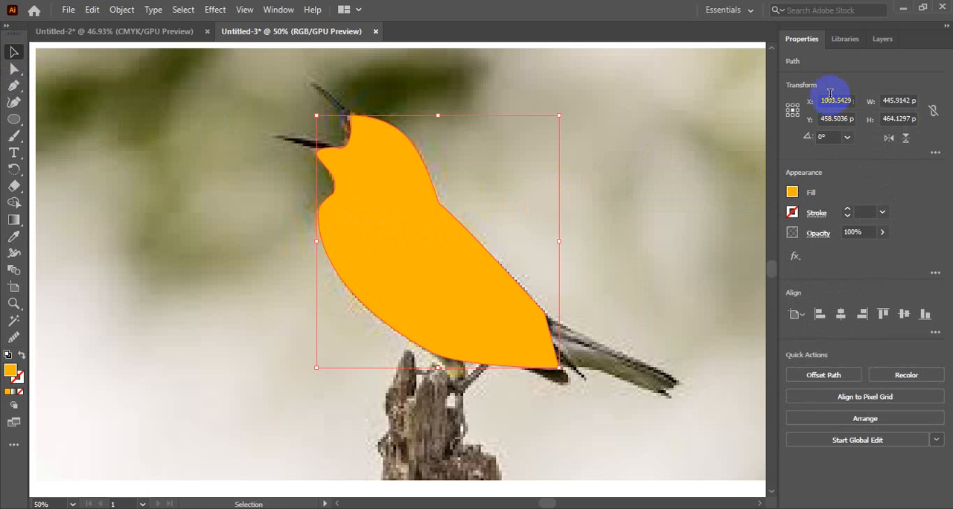
pyautogui.click(882, 39)
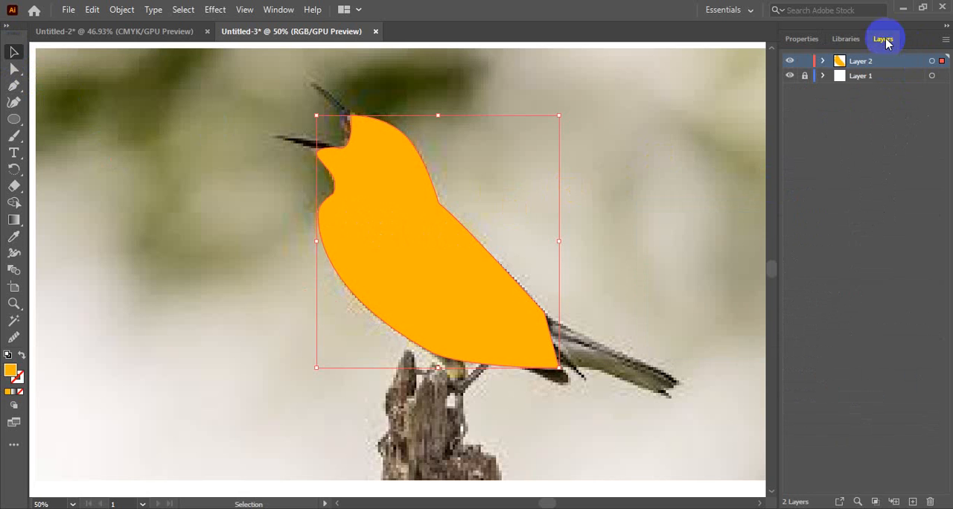
pyautogui.click(823, 61)
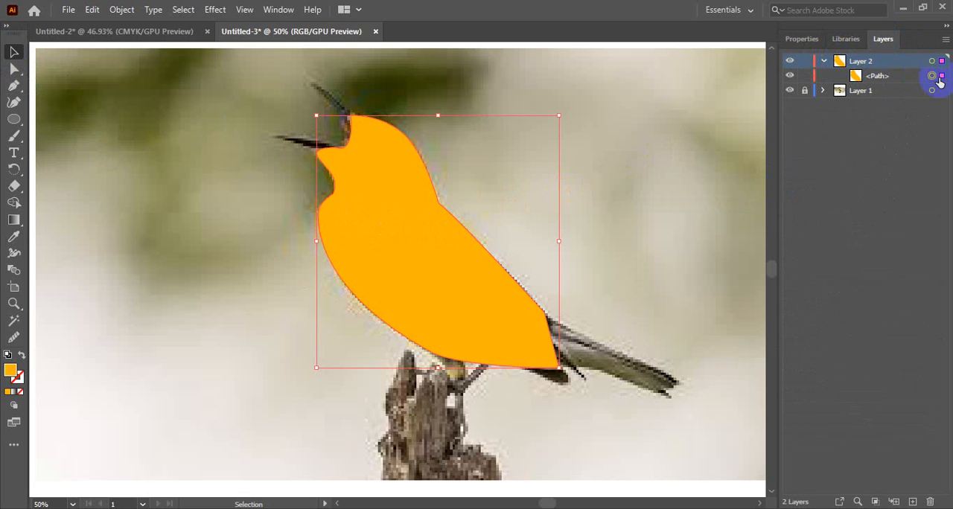
pyautogui.click(789, 75)
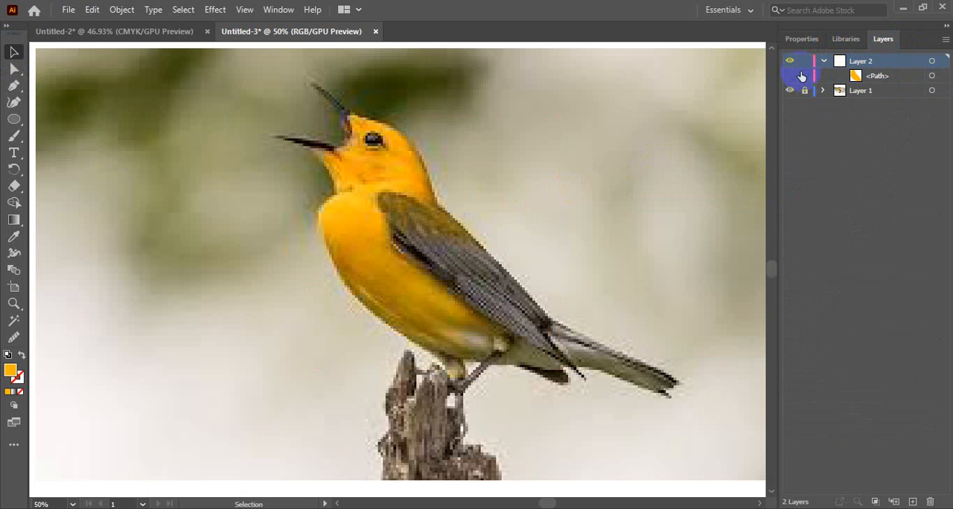
pyautogui.click(890, 78)
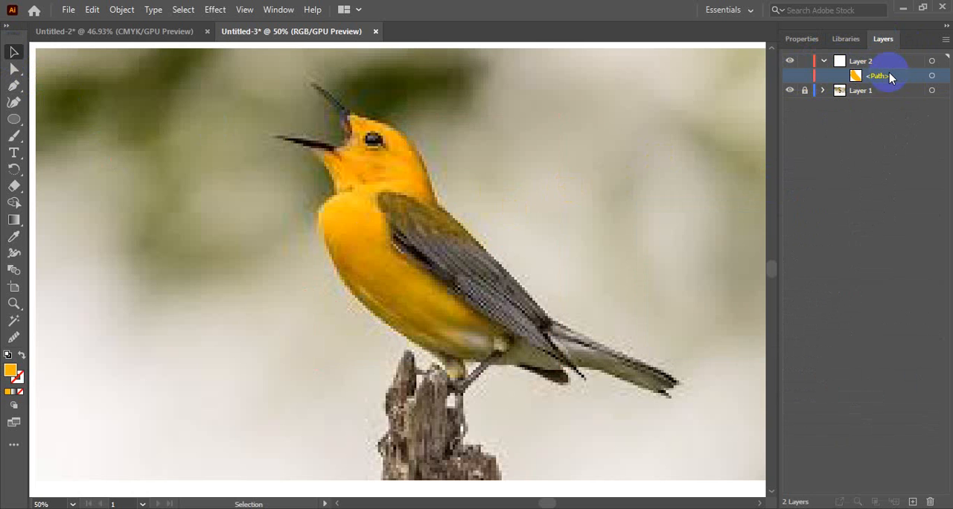
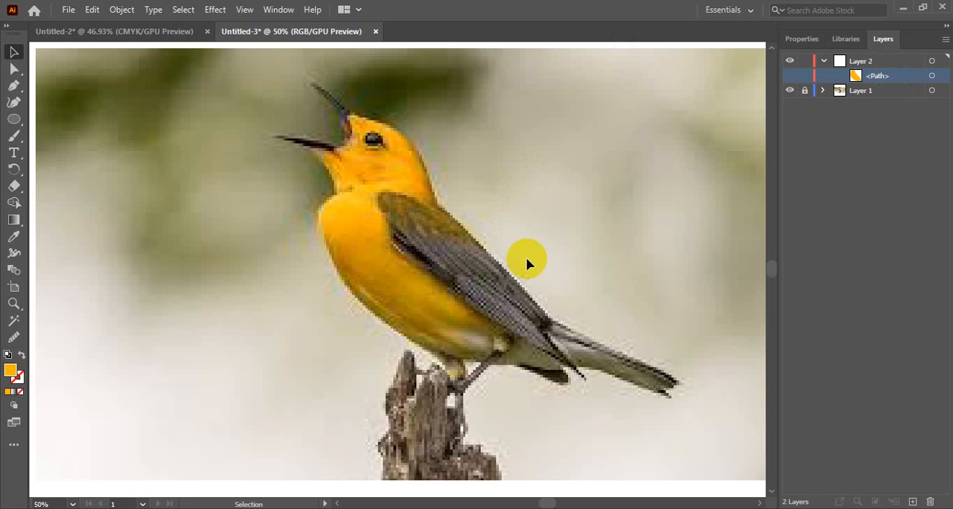
# Trace the wing with the Pen tool from the nape around the shoulder and along its lower edge to a corner at the wingtip
pyautogui.moveTo(588, 384); pyautogui.dragTo(553, 339)
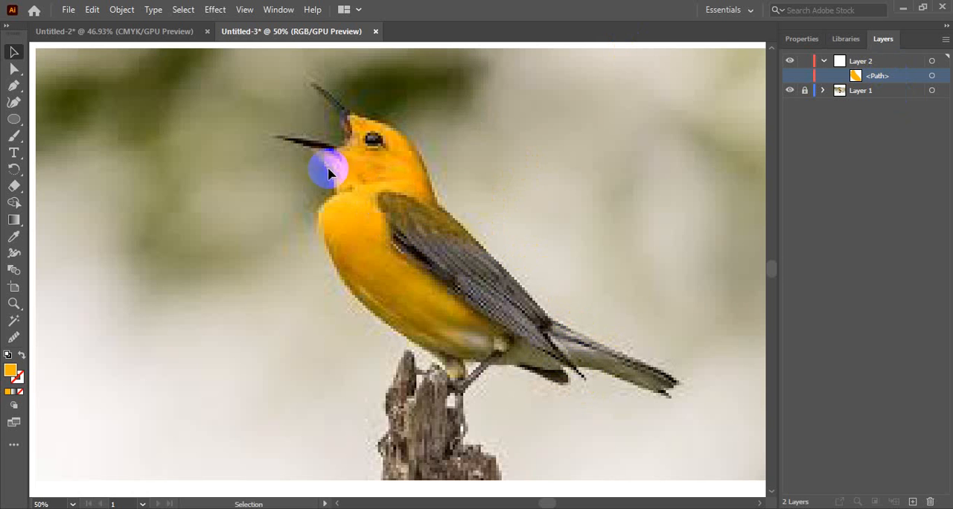
pyautogui.click(13, 85)
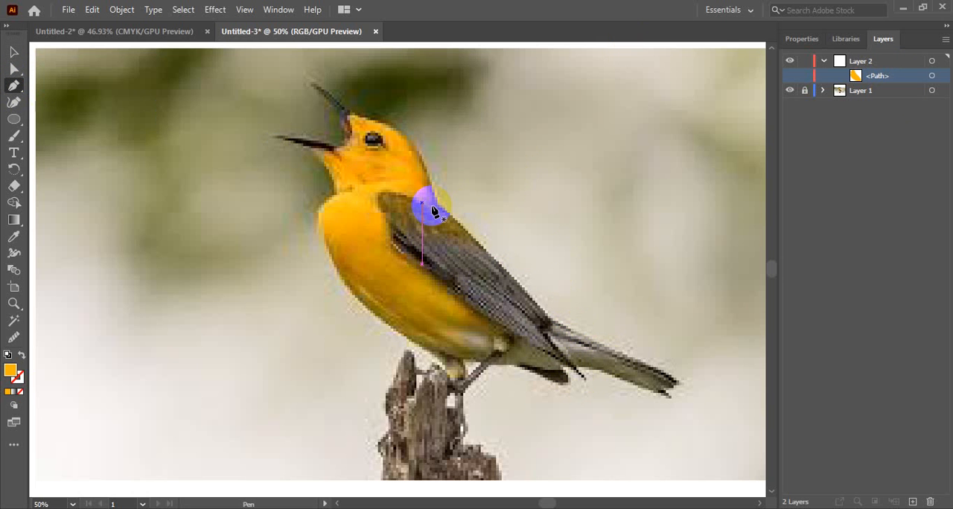
pyautogui.click(428, 211)
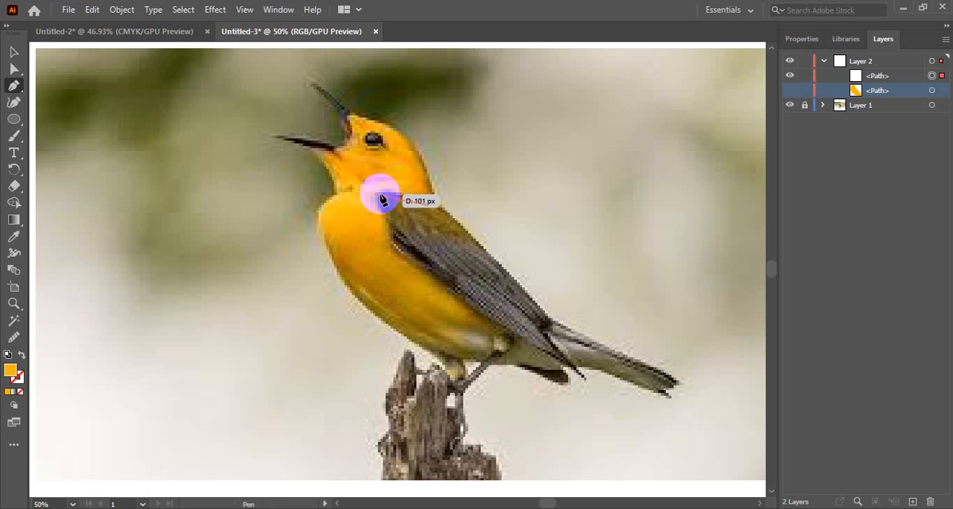
pyautogui.moveTo(381, 193); pyautogui.dragTo(365, 197)
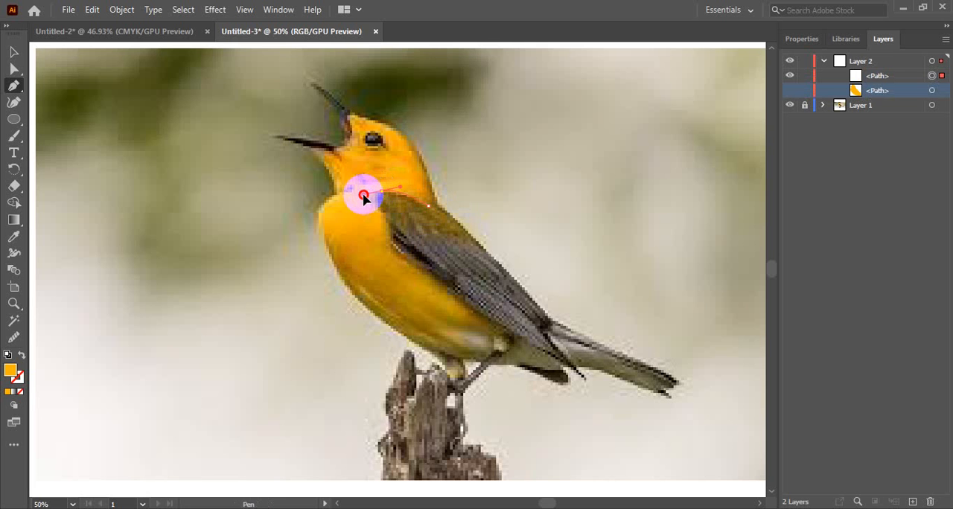
pyautogui.click(390, 225)
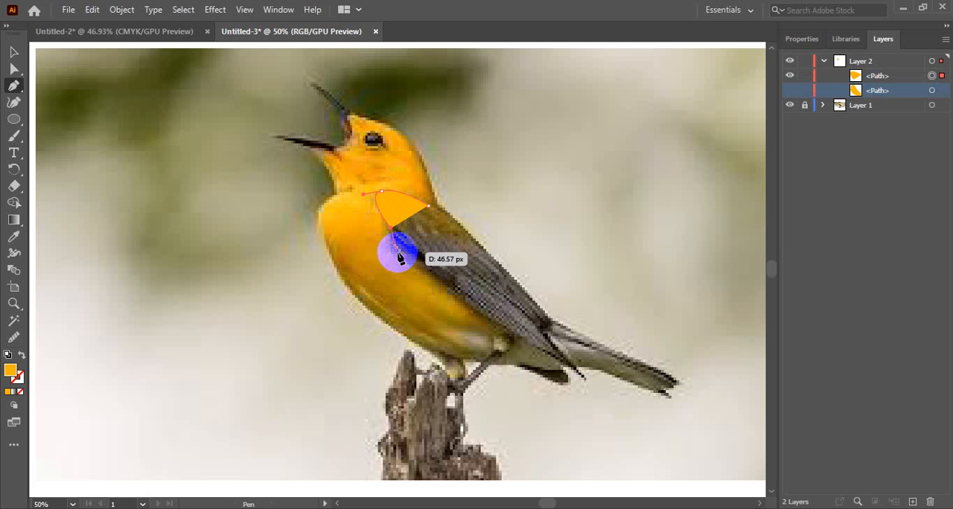
pyautogui.click(402, 254)
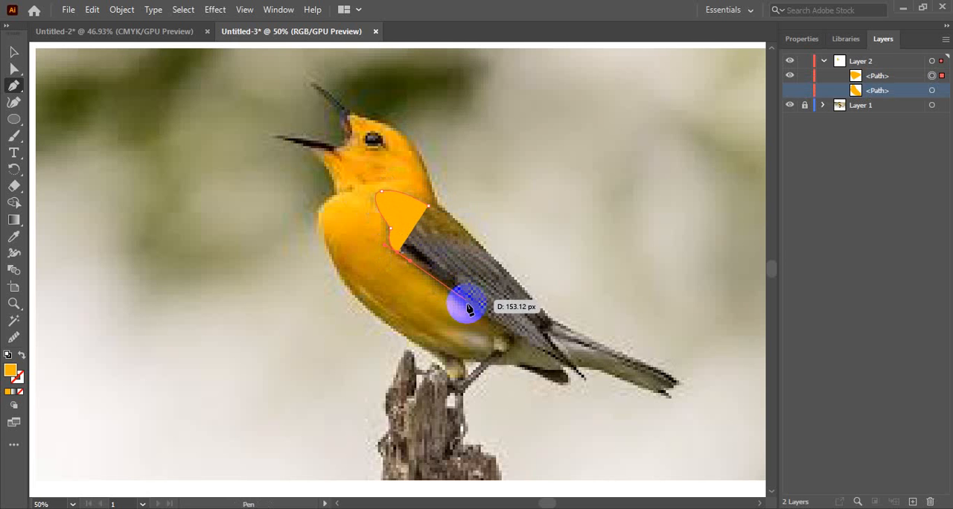
pyautogui.moveTo(461, 299); pyautogui.dragTo(474, 312)
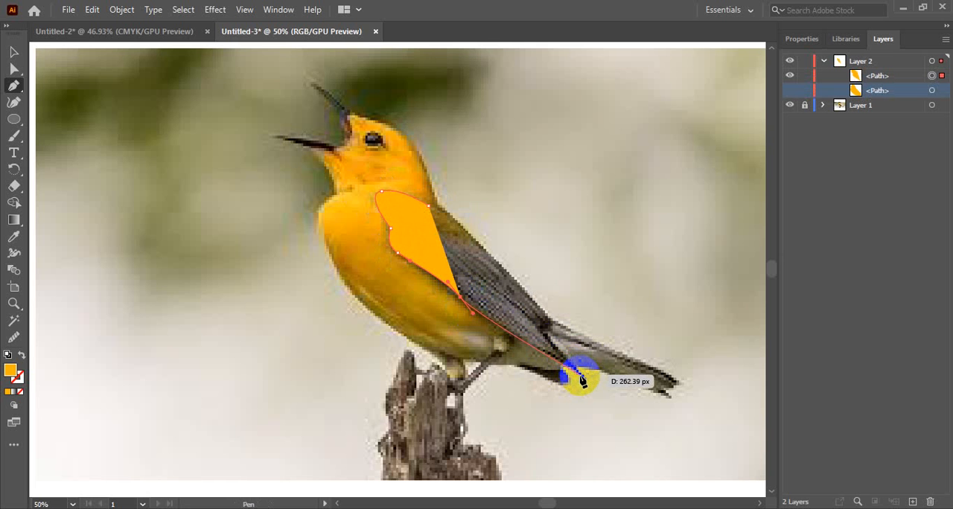
pyautogui.moveTo(581, 378); pyautogui.dragTo(591, 391)
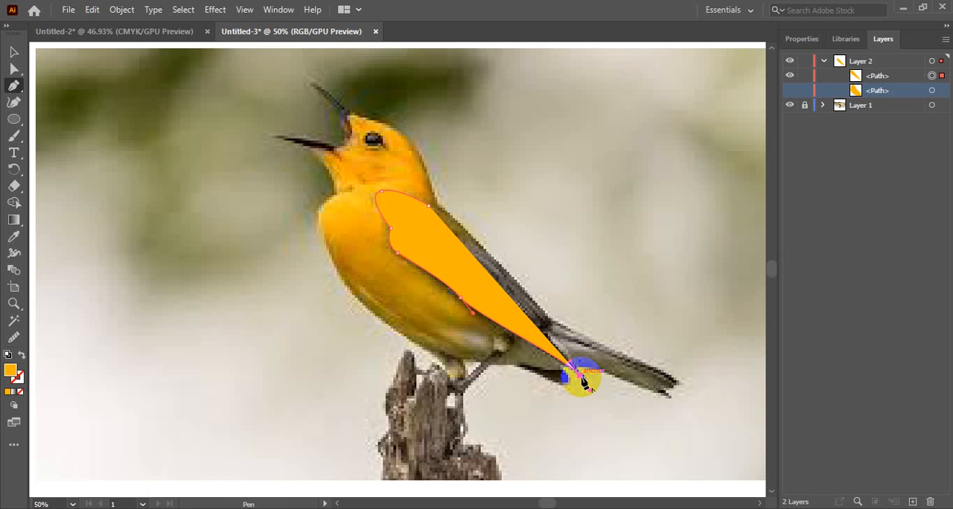
pyautogui.keyDown('alt'); pyautogui.click(582, 377); pyautogui.keyUp('alt')
# Set the fill of the unfinished wing path to None
pyautogui.click(811, 41)
pyautogui.click(792, 192)
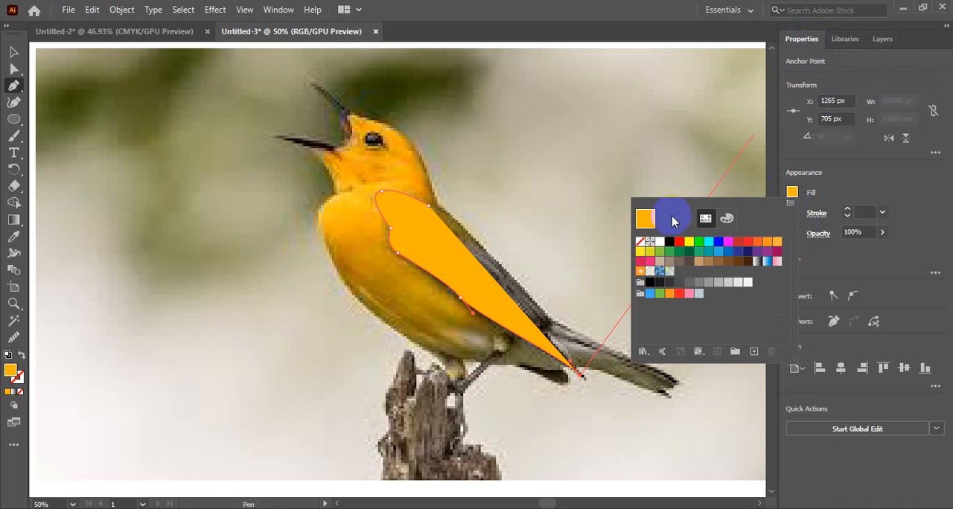
pyautogui.click(640, 250)
pyautogui.click(639, 242)
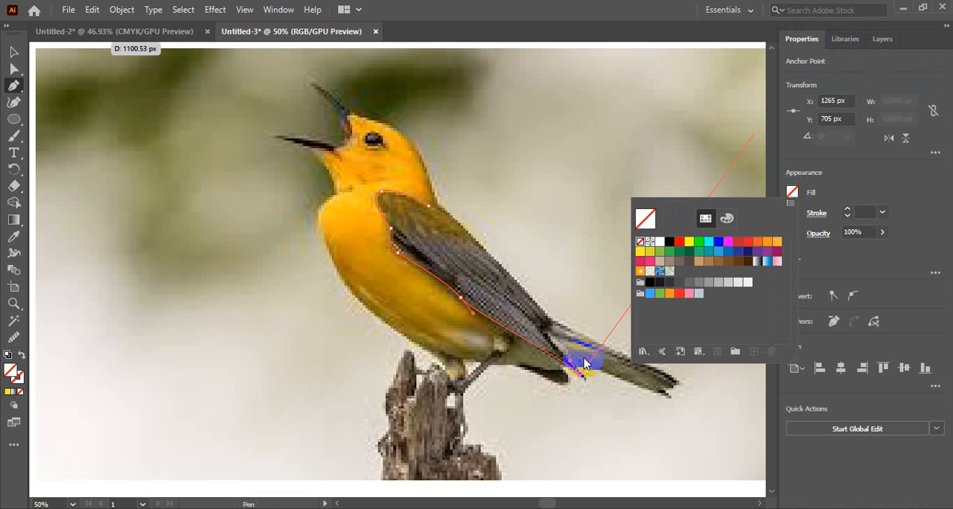
pyautogui.click(792, 192)
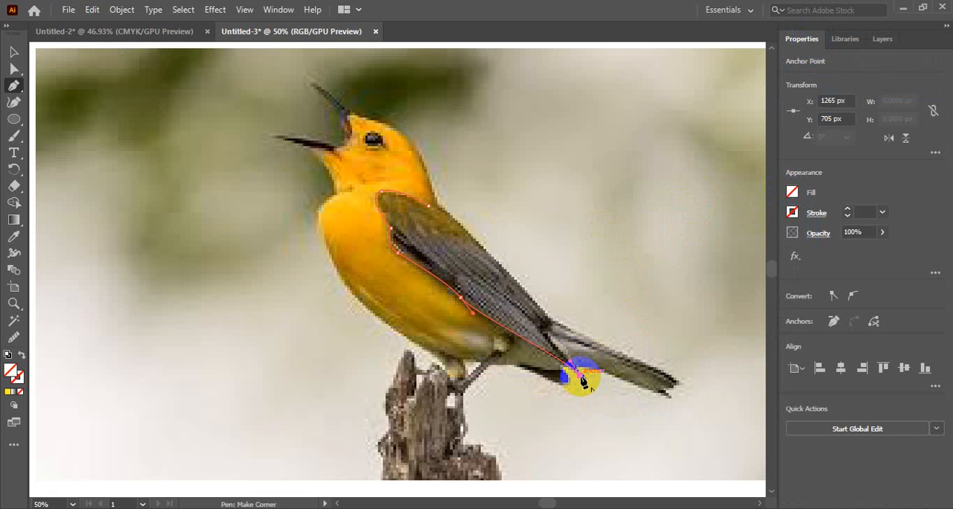
# Continue the wing path from the wingtip past the tail's base and up the back, closing it at the nape anchor
pyautogui.moveTo(582, 379); pyautogui.dragTo(544, 333)
pyautogui.click(544, 332)
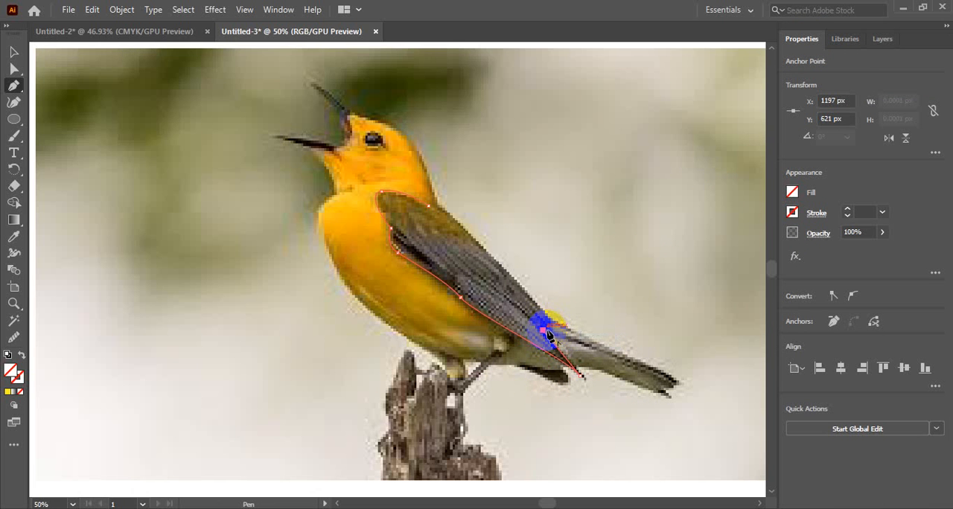
pyautogui.moveTo(548, 335); pyautogui.dragTo(499, 261)
pyautogui.moveTo(428, 206); pyautogui.dragTo(393, 195)
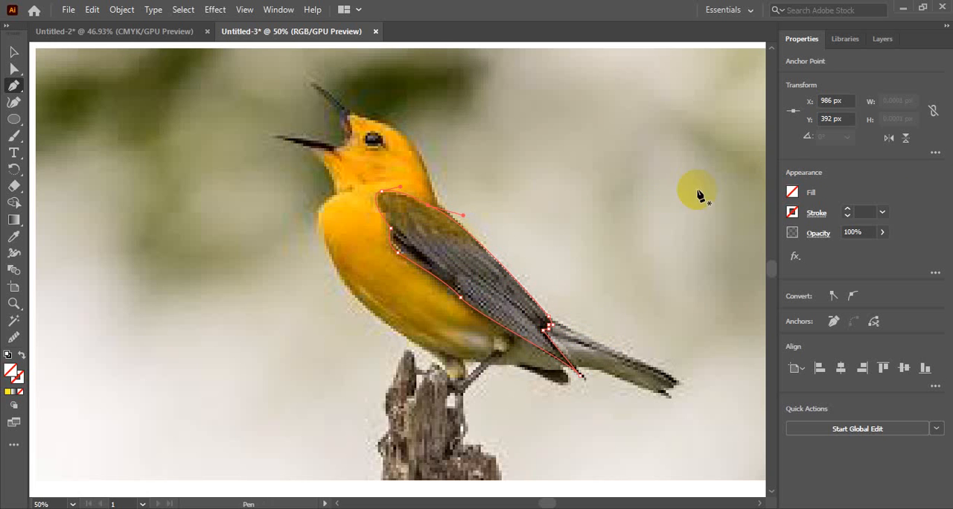
# Fill the closed wing shape with the olive-brown sampled from the bird's upper back using the Eyedropper
pyautogui.press('i')
pyautogui.click(472, 264)
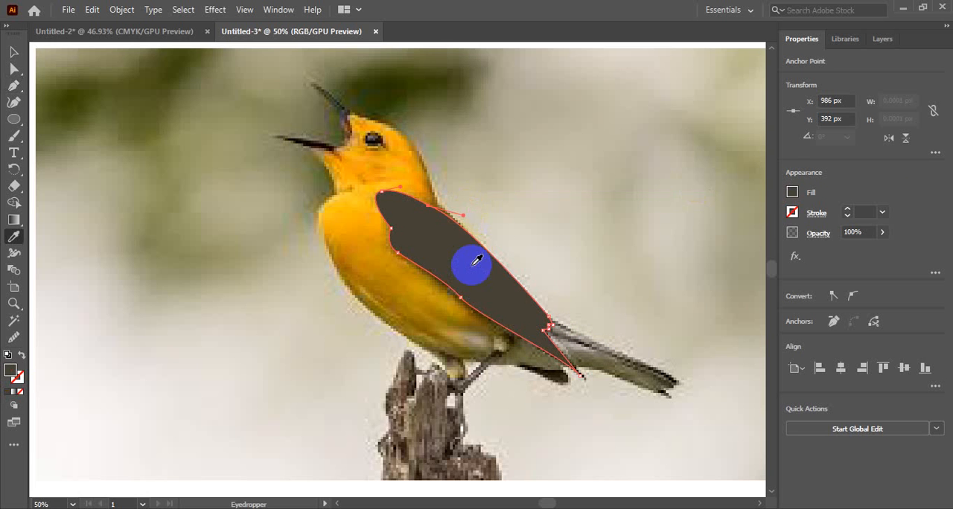
pyautogui.click(453, 227)
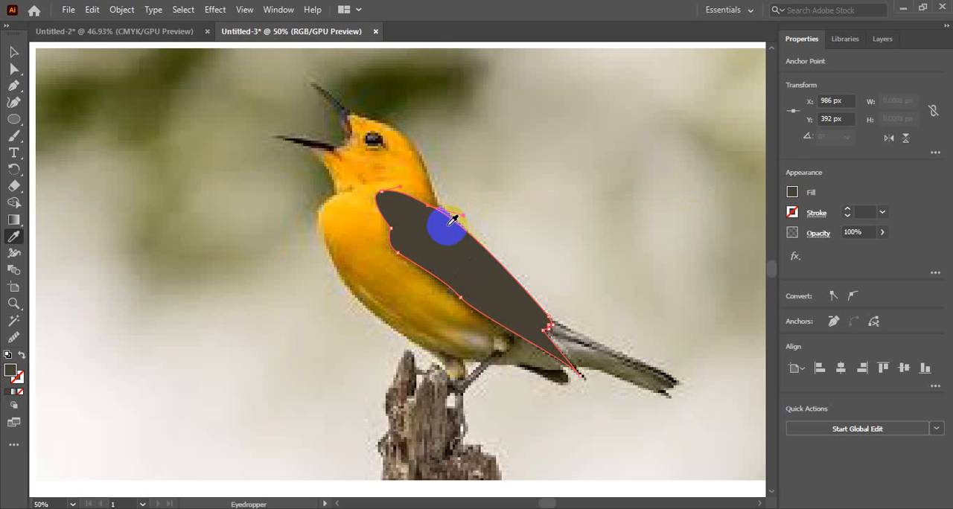
pyautogui.click(792, 192)
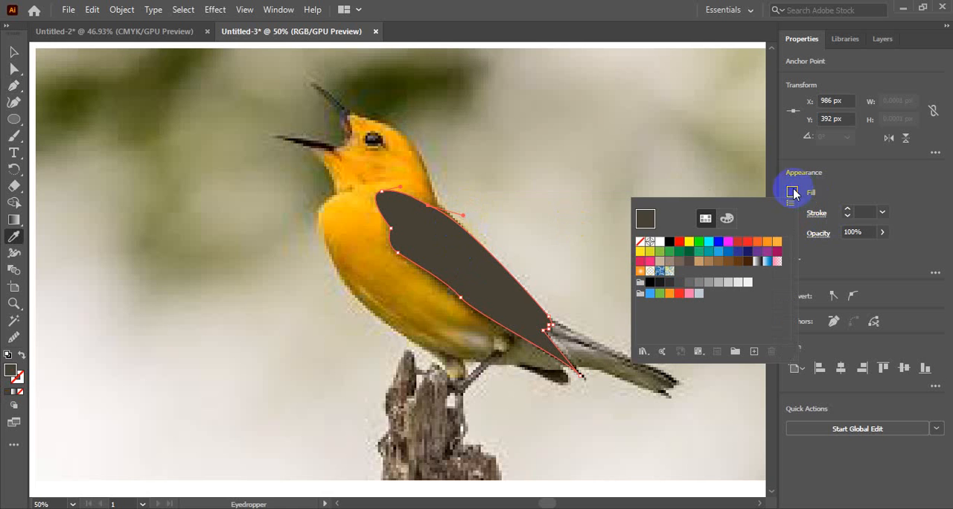
pyautogui.click(643, 237)
pyautogui.click(428, 212)
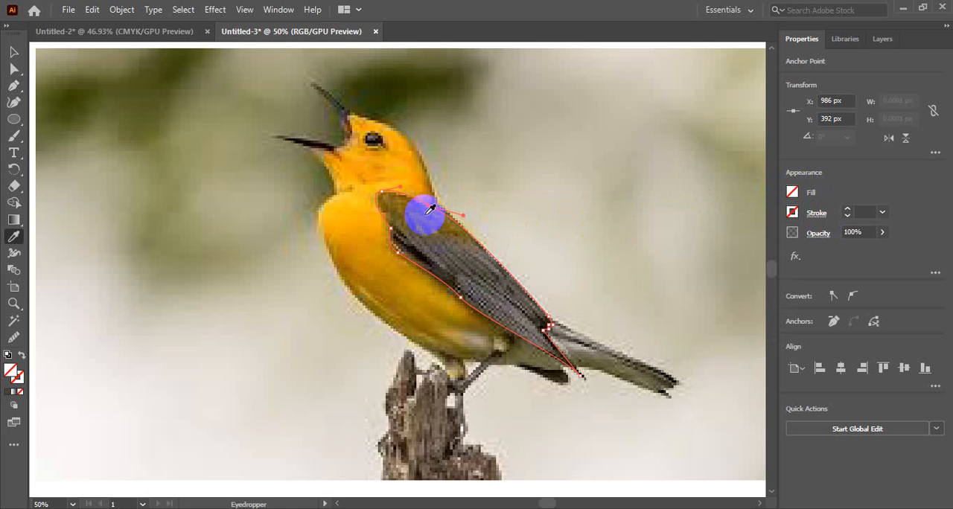
pyautogui.click(426, 206)
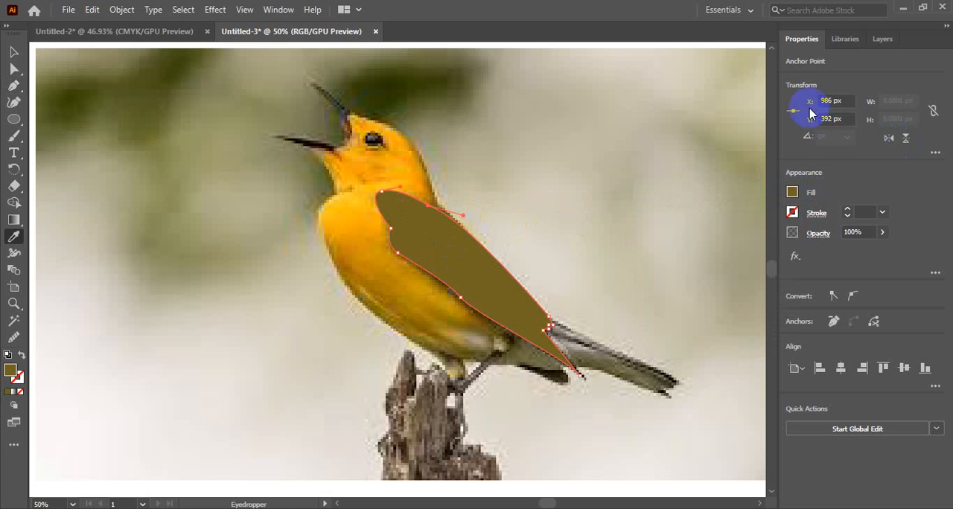
# Hide the wing path in Layer 2 and highlight its entry in the layer list
pyautogui.click(888, 41)
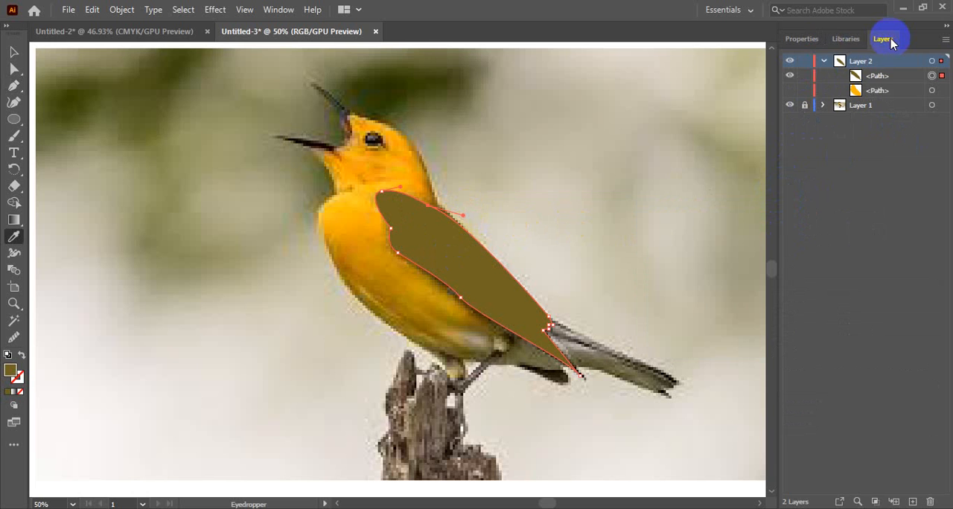
pyautogui.click(790, 75)
pyautogui.click(789, 76)
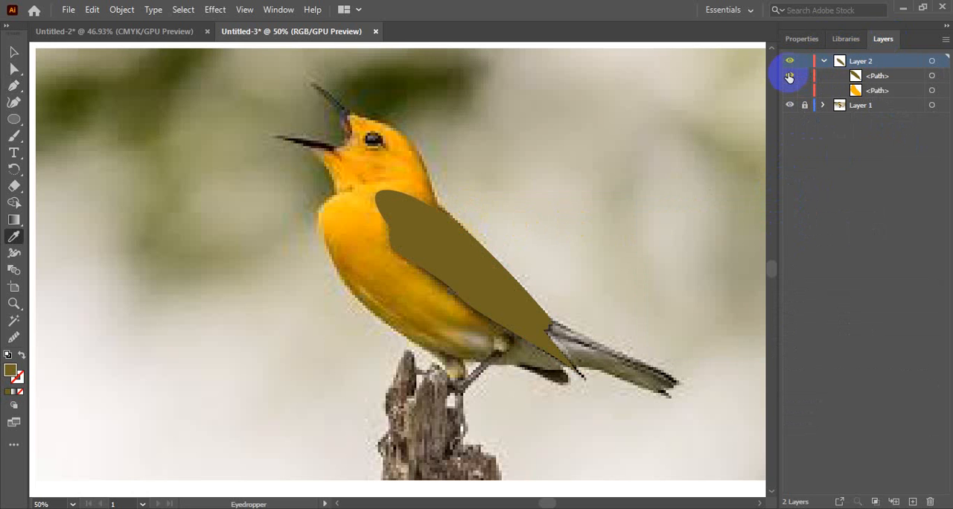
pyautogui.click(789, 77)
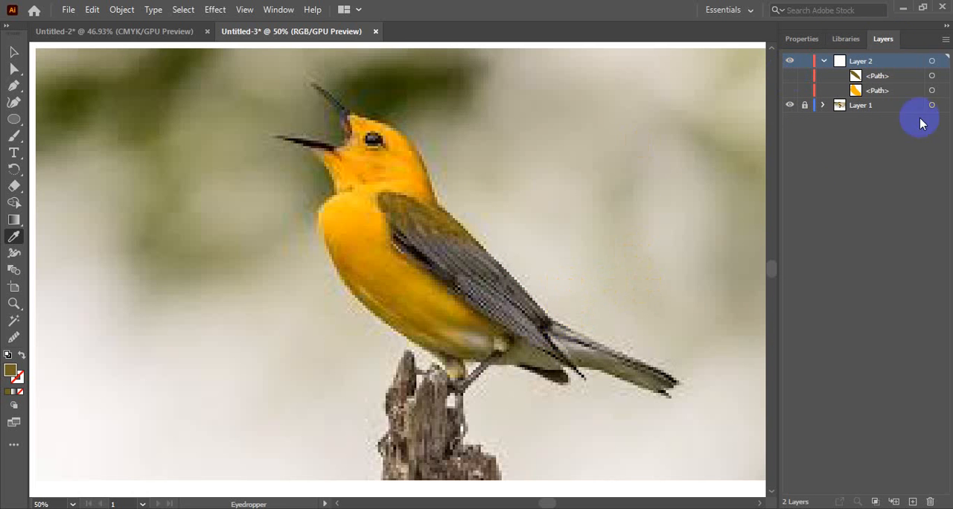
pyautogui.click(889, 77)
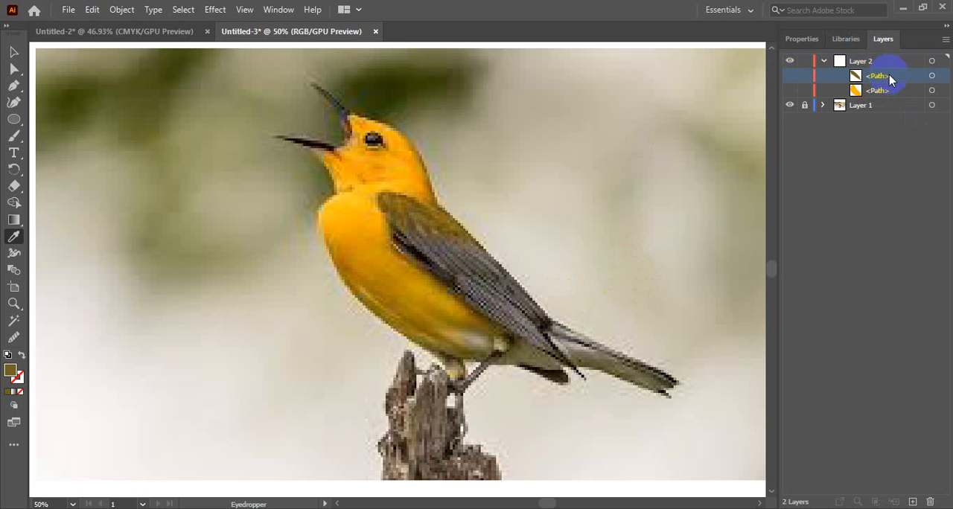
# Start a Pen path at the rear of the wing's back edge and trace the tail's upper edge to its tip
pyautogui.click(13, 85)
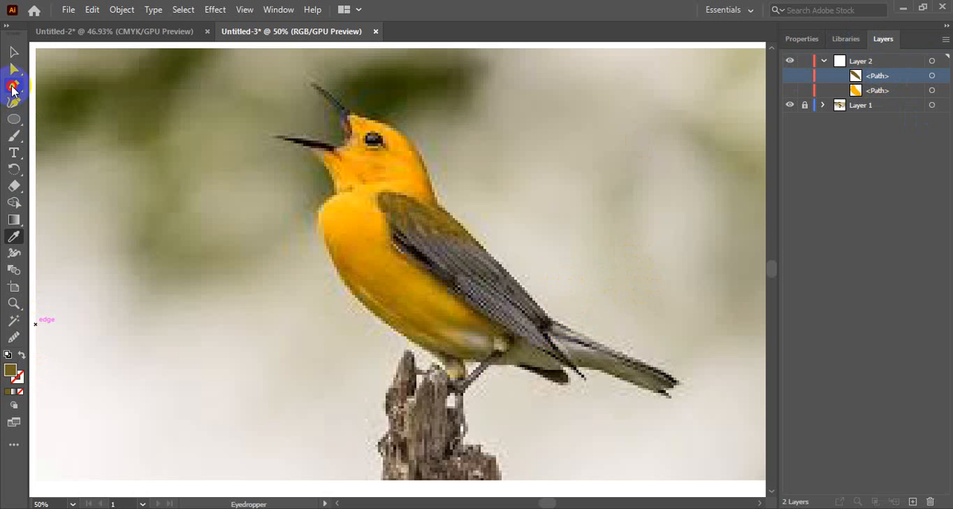
pyautogui.click(541, 311)
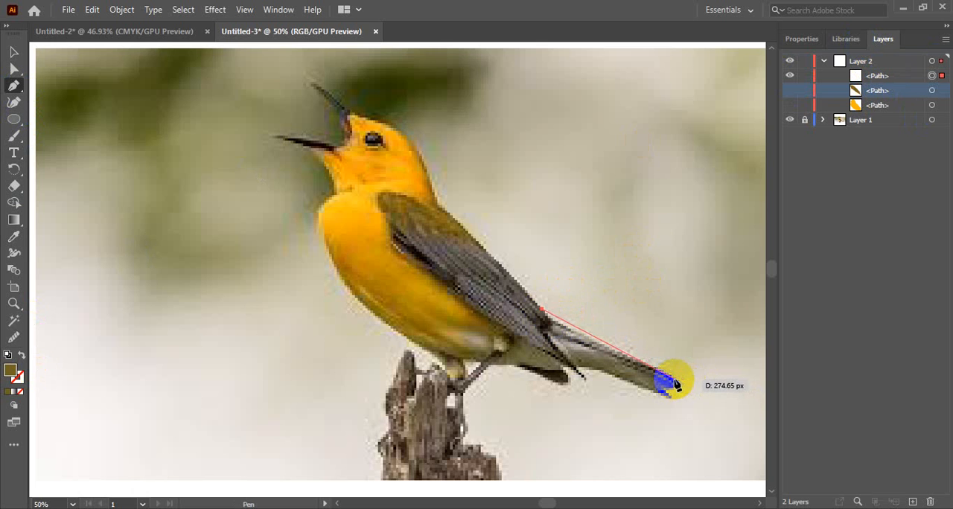
pyautogui.moveTo(672, 382); pyautogui.dragTo(734, 406)
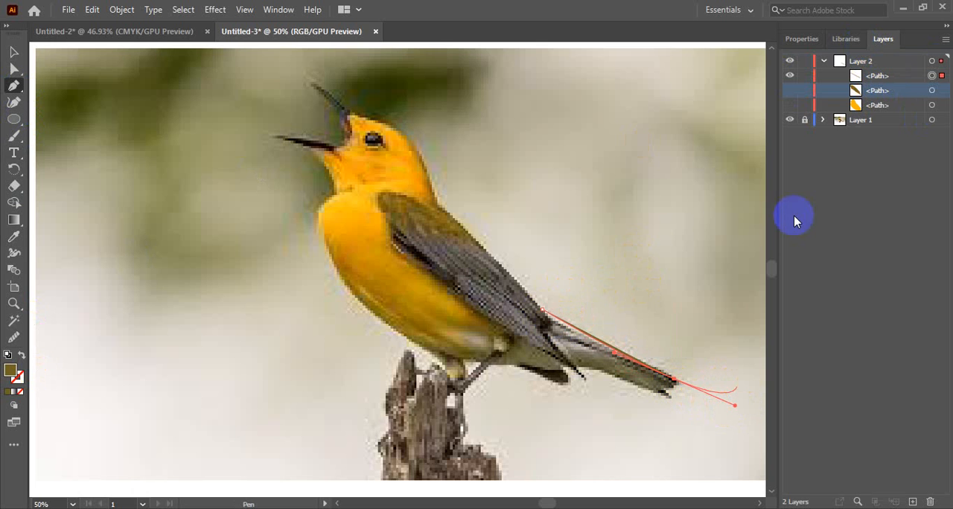
# Set the fill of the unfinished tail path to None
pyautogui.click(801, 39)
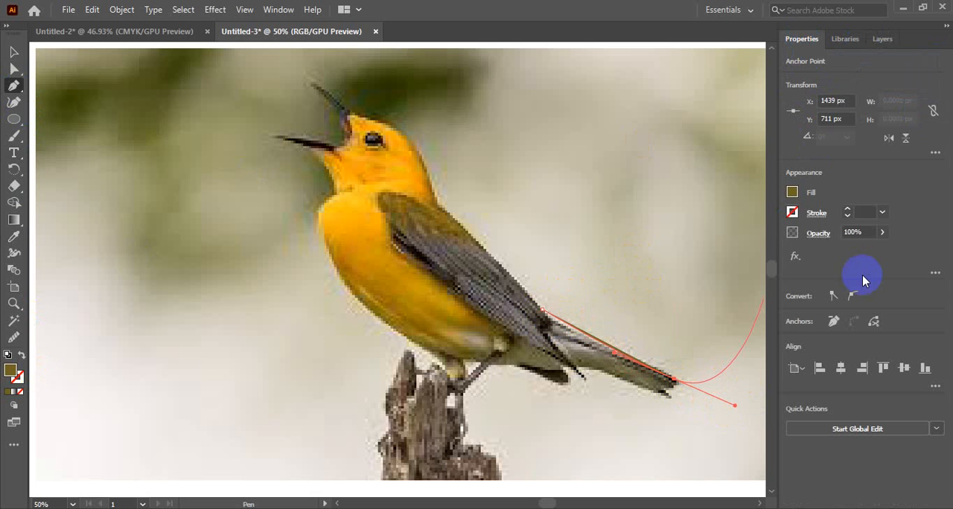
pyautogui.click(794, 192)
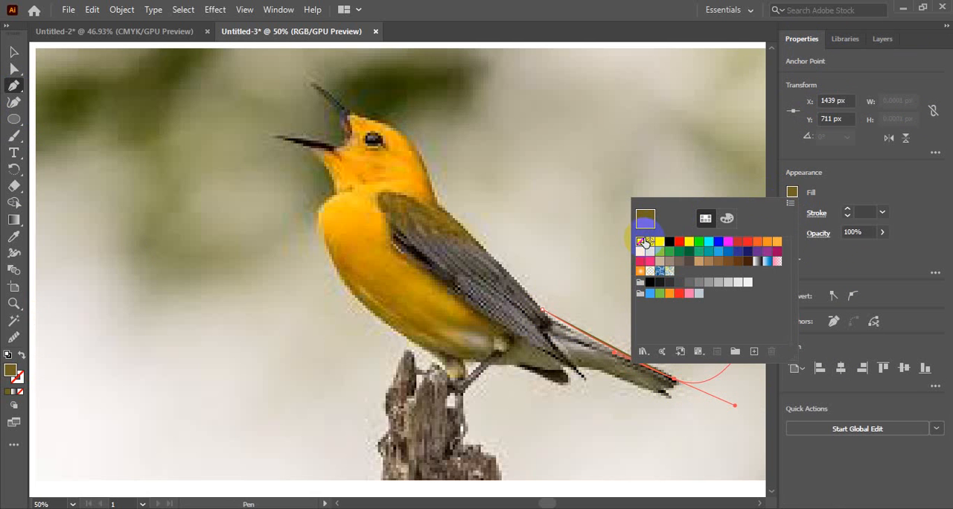
pyautogui.click(641, 242)
pyautogui.click(791, 192)
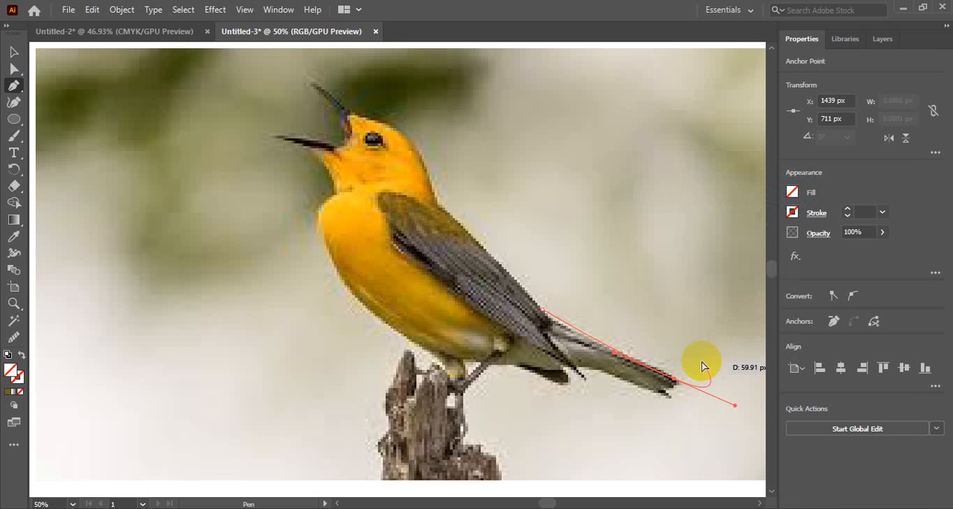
# Trace the notched end of the tail with short segments between its two feather tips
pyautogui.hotkey('ctrl', '+')
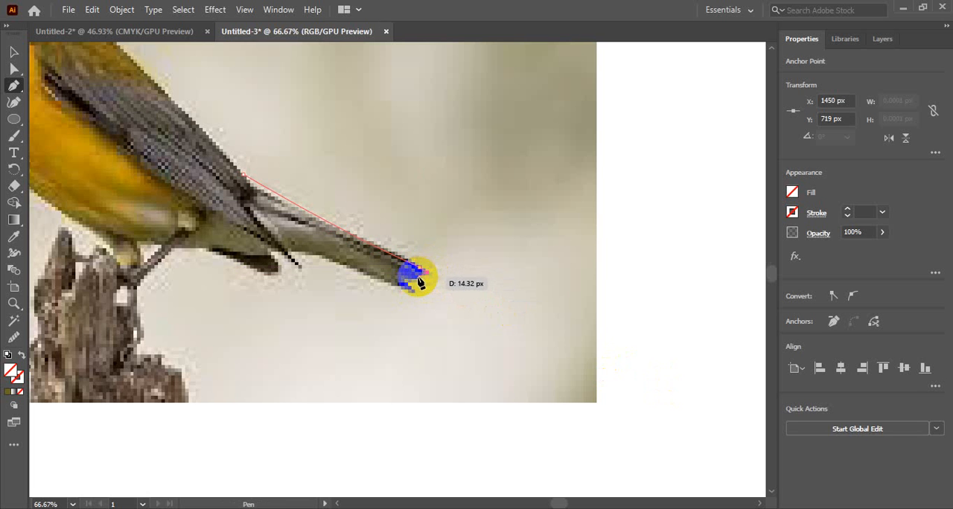
pyautogui.click(418, 279)
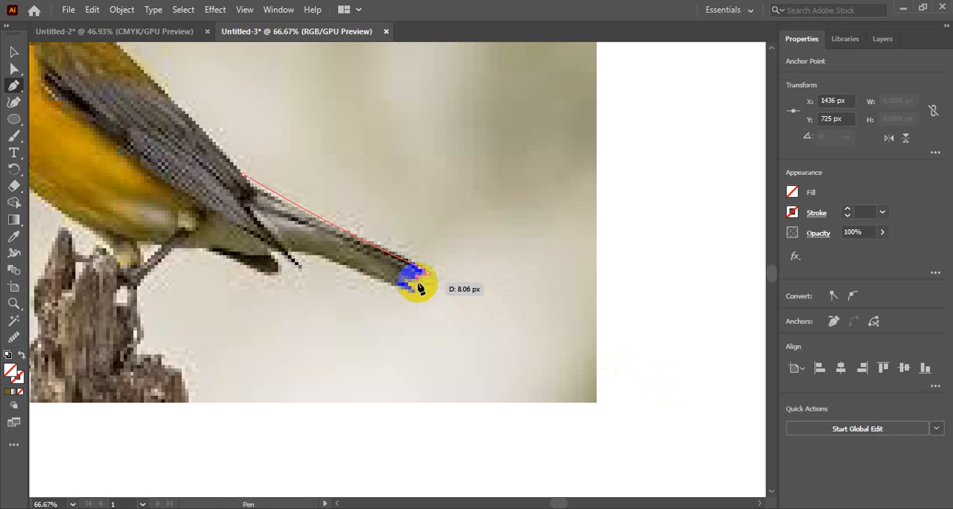
pyautogui.click(418, 282)
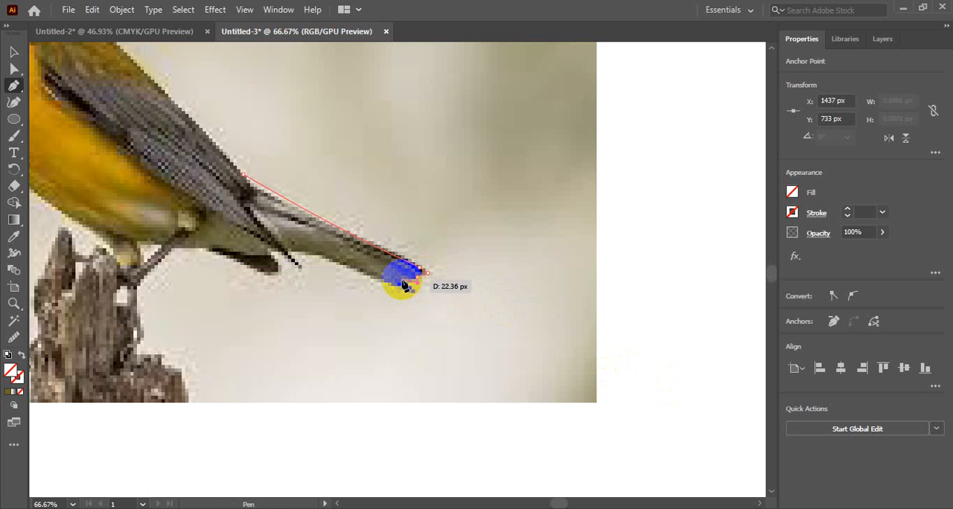
pyautogui.click(402, 281)
# Trace the tail's underside to the wingtip and back under the wing, closing the path at its starting anchor
pyautogui.moveTo(415, 293); pyautogui.dragTo(283, 255)
pyautogui.click(284, 255)
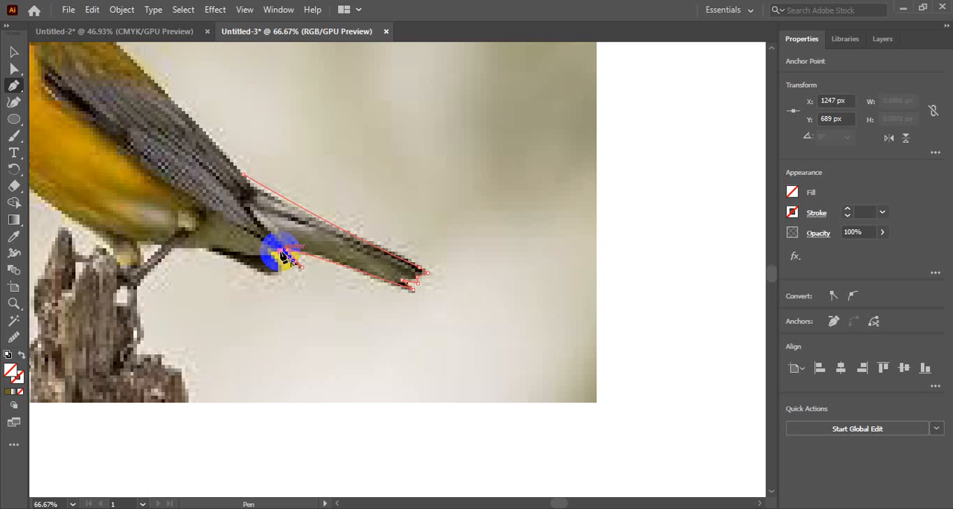
pyautogui.moveTo(283, 255); pyautogui.dragTo(257, 176)
pyautogui.click(212, 201)
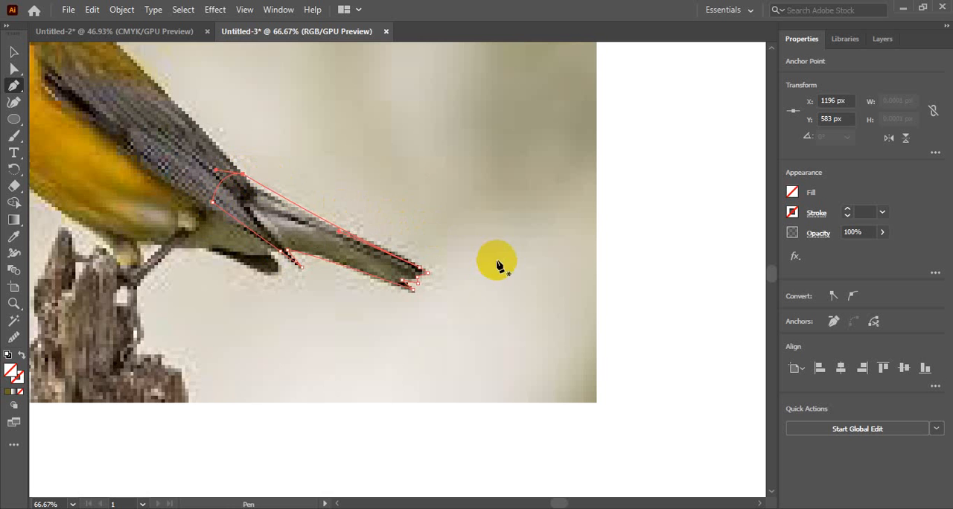
# Fill the closed tail shape with the near-black sampled from the photo's tail base and hide its path in Layer 2
pyautogui.press('i')
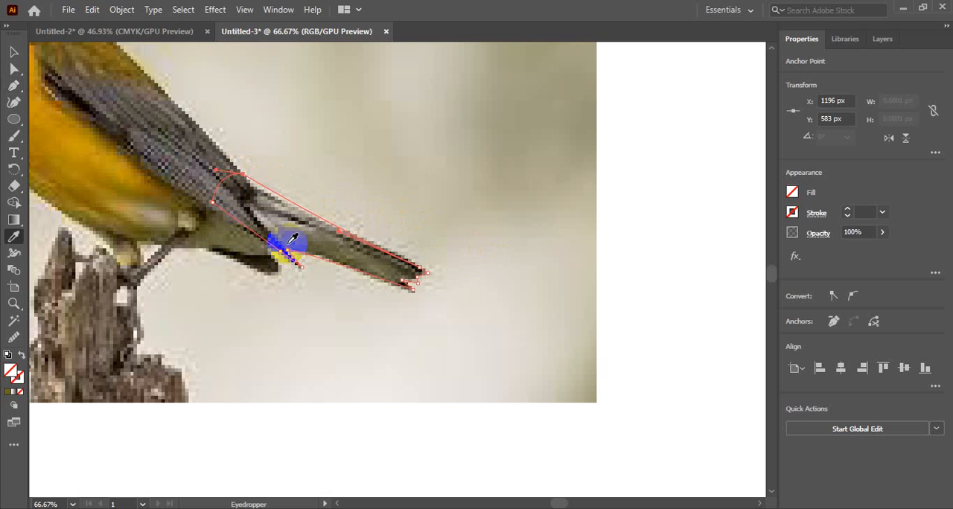
pyautogui.click(252, 193)
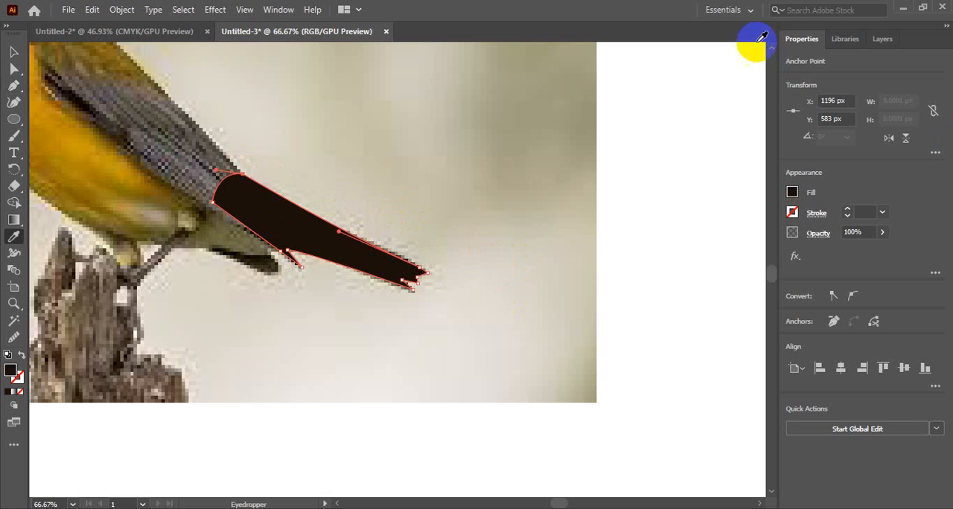
pyautogui.click(798, 45)
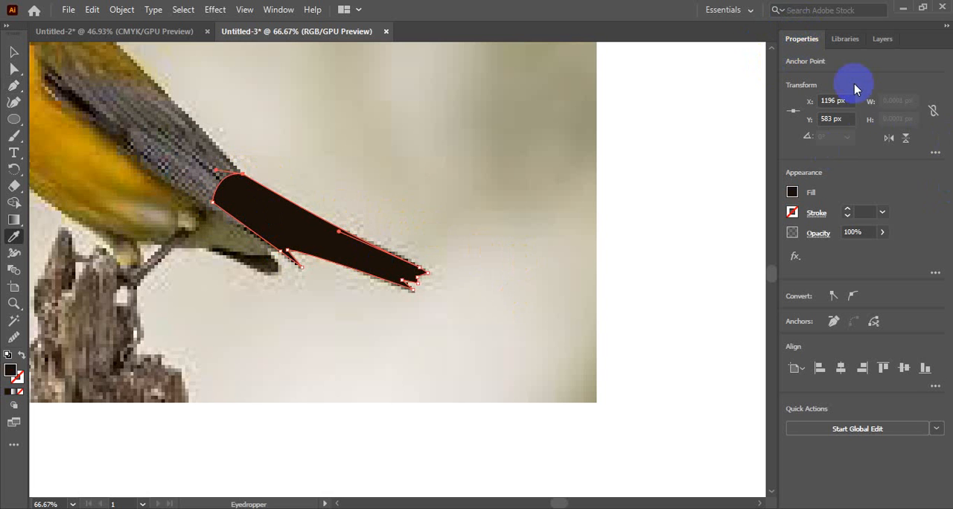
pyautogui.click(882, 38)
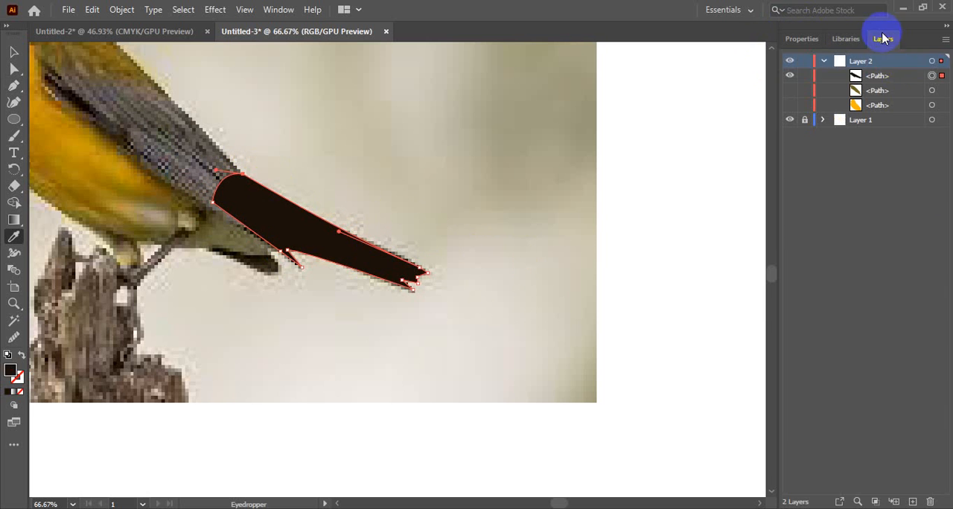
pyautogui.click(790, 76)
pyautogui.click(878, 77)
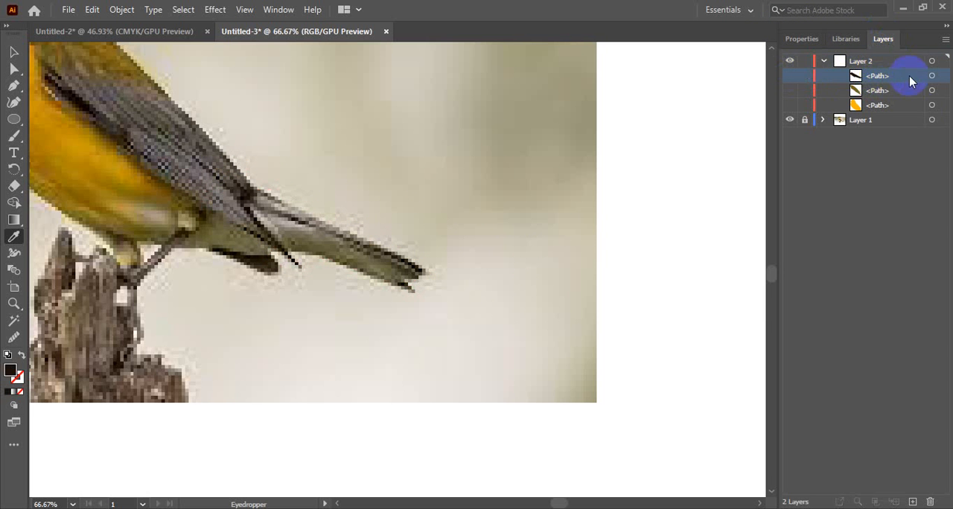
# Trace the short dark feather under the tail with the Pen tool as a closed near-black shape and deselect it
pyautogui.click(12, 83)
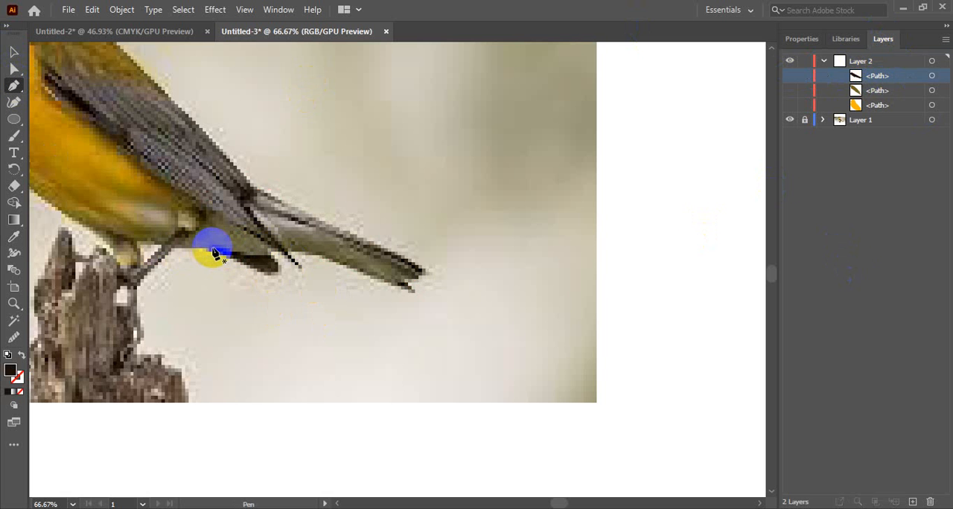
pyautogui.click(260, 255)
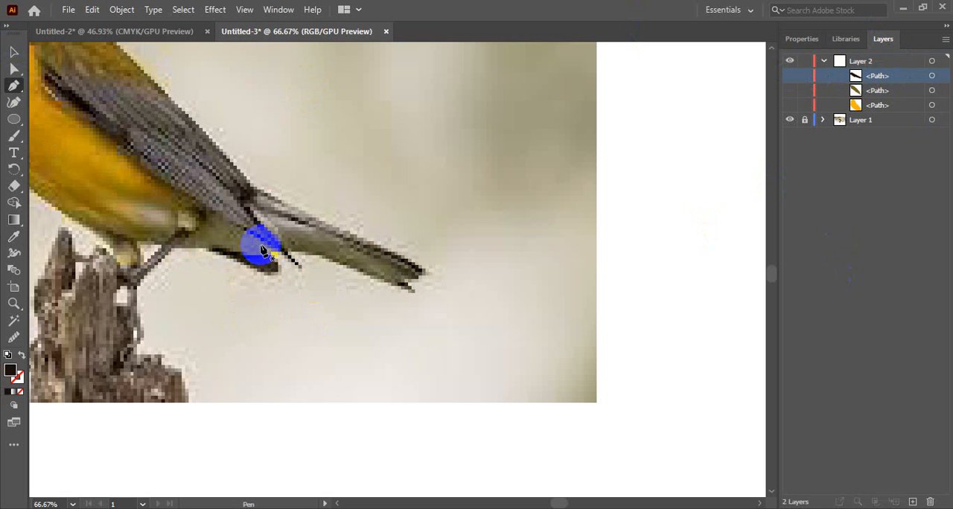
pyautogui.moveTo(261, 250); pyautogui.dragTo(239, 266)
pyautogui.click(203, 244)
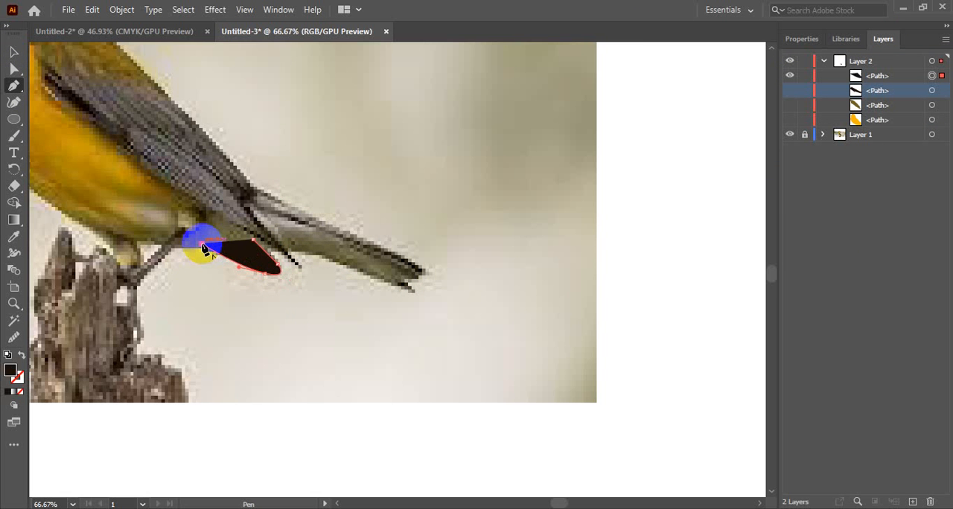
pyautogui.click(253, 240)
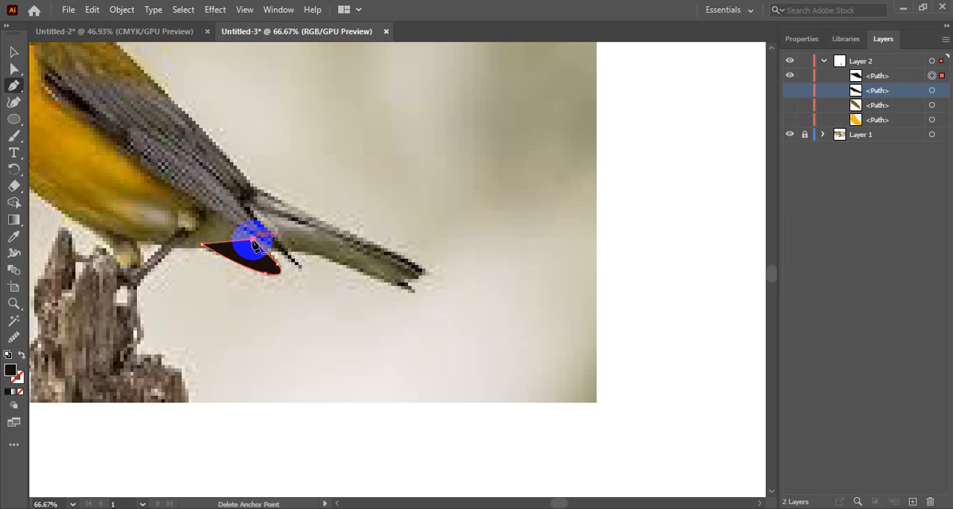
pyautogui.click(15, 52)
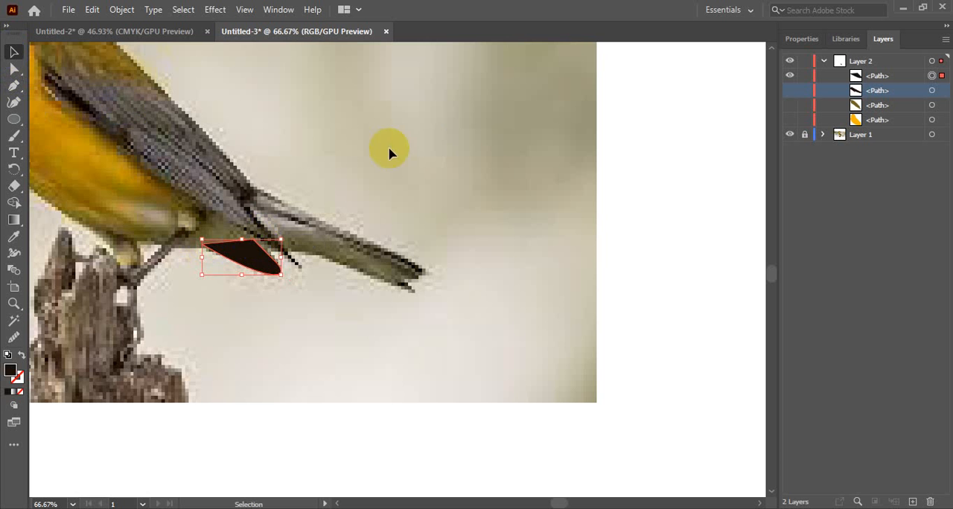
pyautogui.click(427, 149)
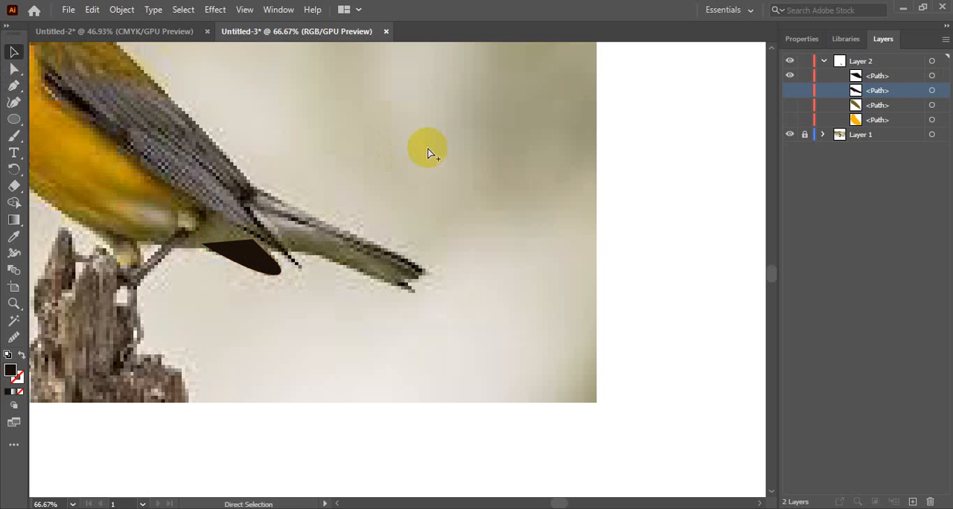
# Start a Pen path above the feather shape in Layer 2, tracing the upper beak from the forehead to its tip and back along its inner edge
pyautogui.keyDown('ctrl'); pyautogui.keyDown('alt'); pyautogui.click(189, 216); pyautogui.keyUp('alt'); pyautogui.keyUp('ctrl')
pyautogui.moveTo(374, 275); pyautogui.dragTo(455, 275)
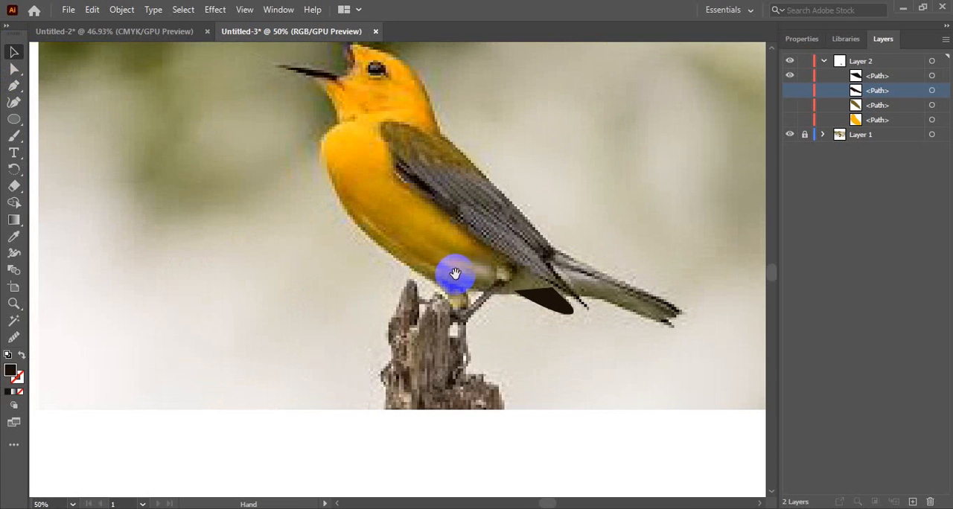
pyautogui.scroll(5, 472, 295)
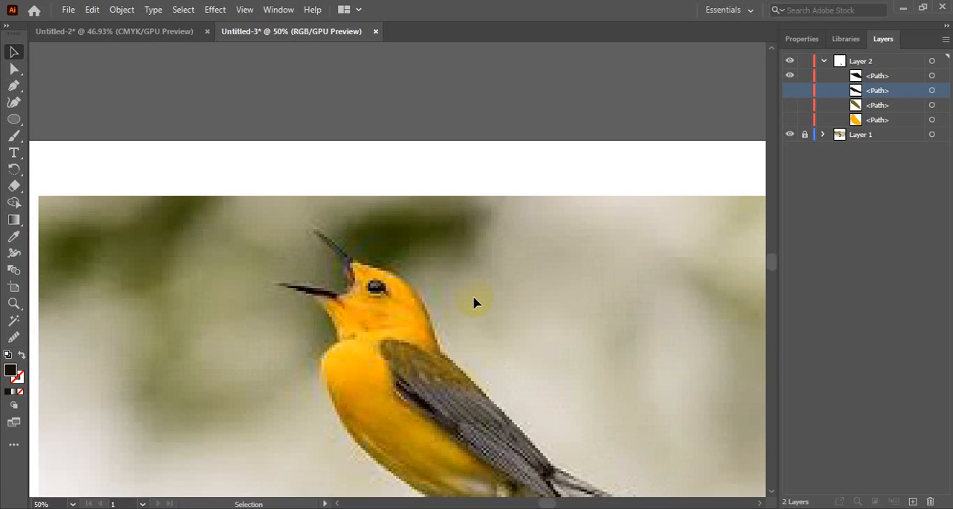
pyautogui.scroll(-2, 474, 302)
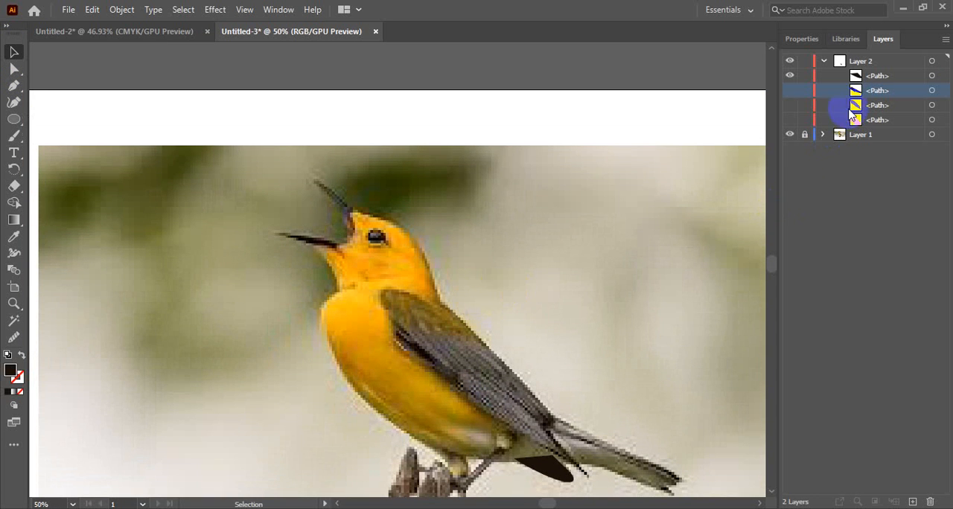
pyautogui.click(877, 75)
pyautogui.click(416, 287)
pyautogui.moveTo(417, 286)
pyautogui.mouseDown()
pyautogui.moveTo(330, 207)
pyautogui.moveTo(446, 273)
pyautogui.moveTo(372, 266)
pyautogui.moveTo(474, 292)
pyautogui.moveTo(404, 185)
pyautogui.mouseUp()
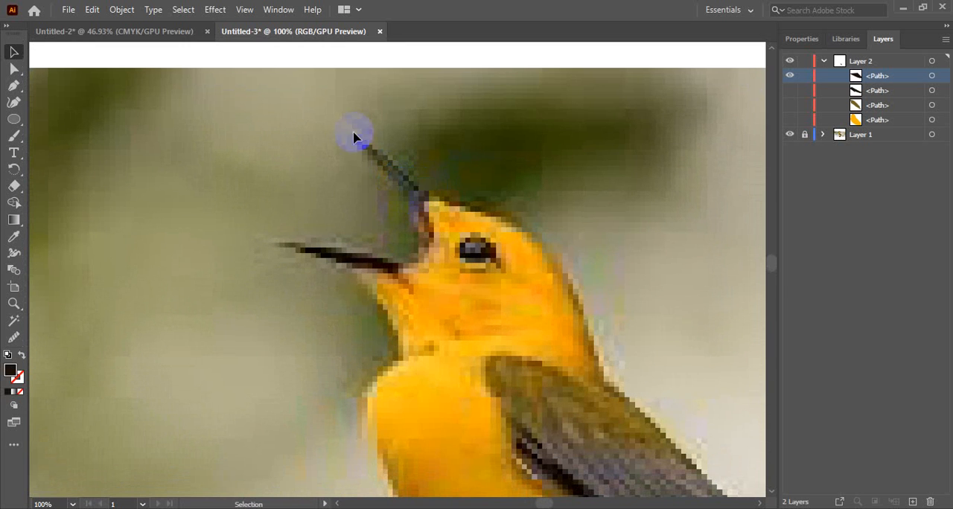
pyautogui.click(14, 85)
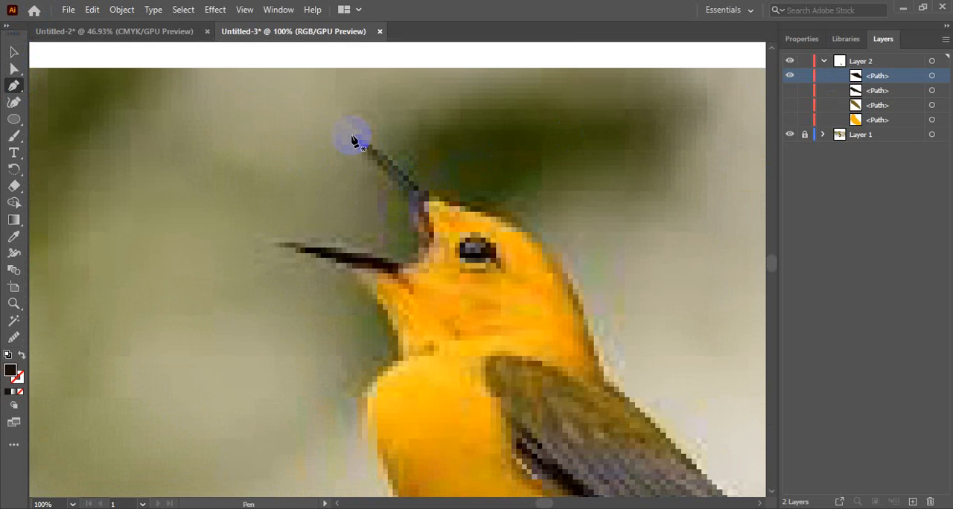
pyautogui.moveTo(355, 138)
pyautogui.mouseDown()
pyautogui.moveTo(372, 172)
pyautogui.moveTo(366, 149)
pyautogui.moveTo(399, 140)
pyautogui.moveTo(366, 149)
pyautogui.moveTo(367, 140)
pyautogui.mouseUp()
pyautogui.hotkey('ctrl', '-')
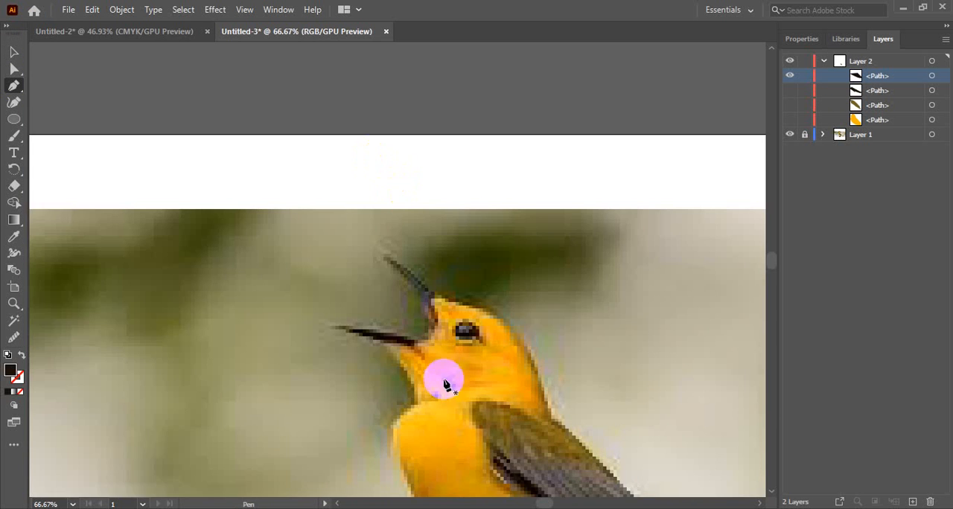
pyautogui.moveTo(444, 345); pyautogui.dragTo(405, 244)
pyautogui.moveTo(365, 192); pyautogui.dragTo(344, 152)
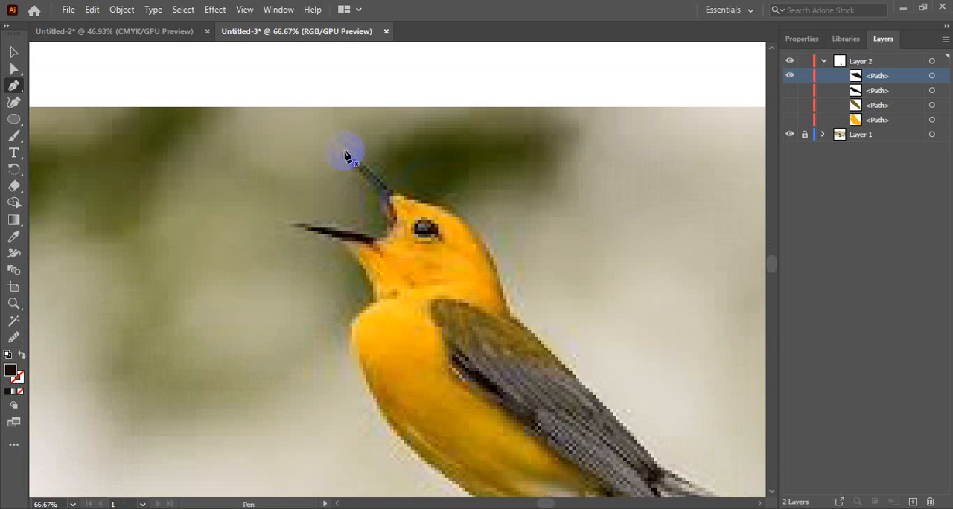
pyautogui.moveTo(438, 221); pyautogui.dragTo(407, 199)
pyautogui.click(403, 197)
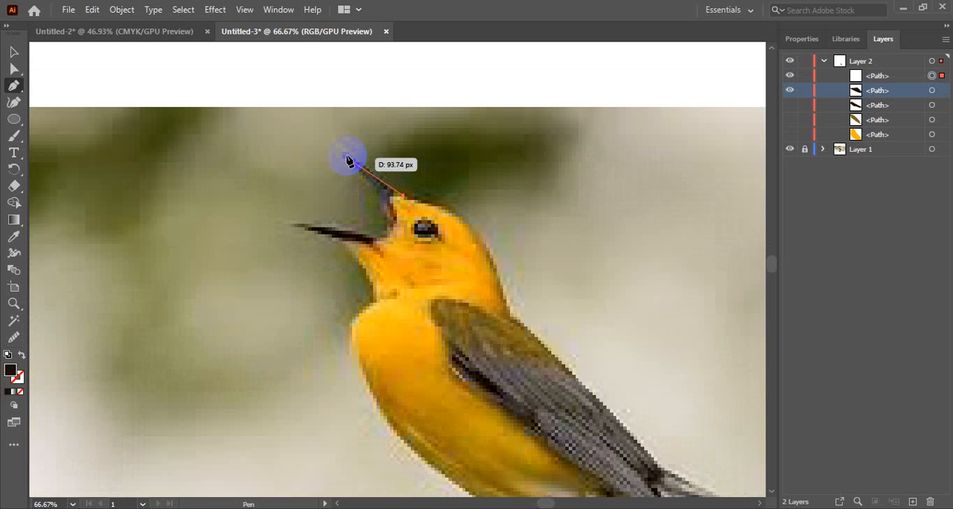
pyautogui.moveTo(342, 153); pyautogui.dragTo(329, 140)
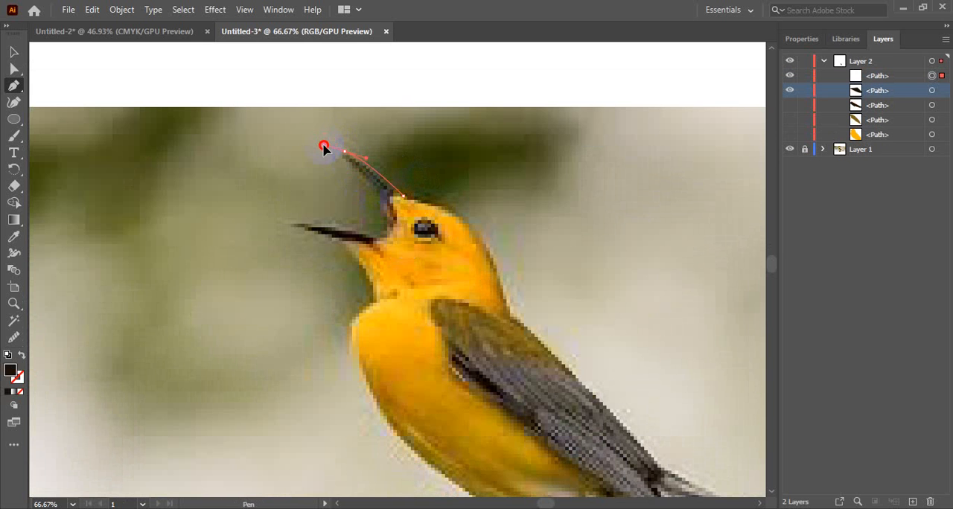
pyautogui.moveTo(322, 148); pyautogui.dragTo(393, 216)
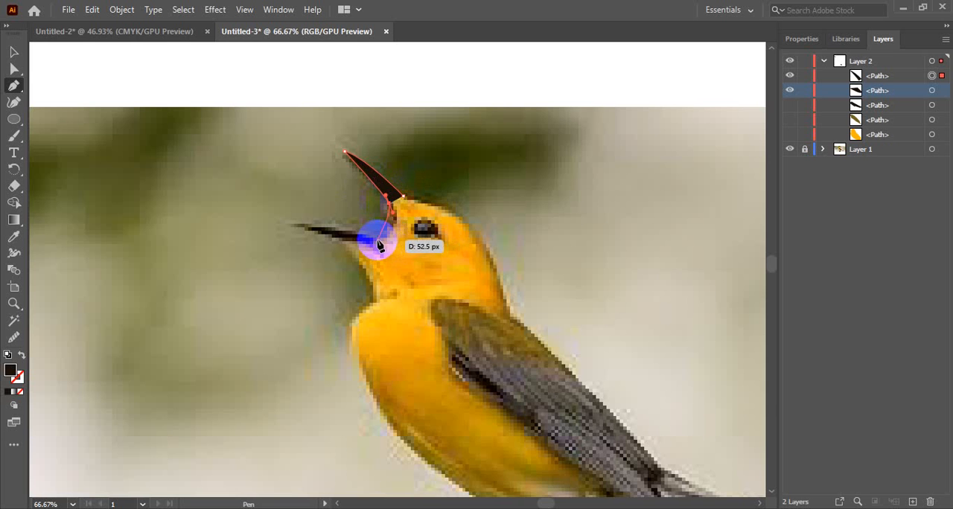
# Trace the mouth corner and lower beak around its tip, close the path at the forehead anchor, and deselect the beak
pyautogui.moveTo(377, 240); pyautogui.dragTo(315, 219)
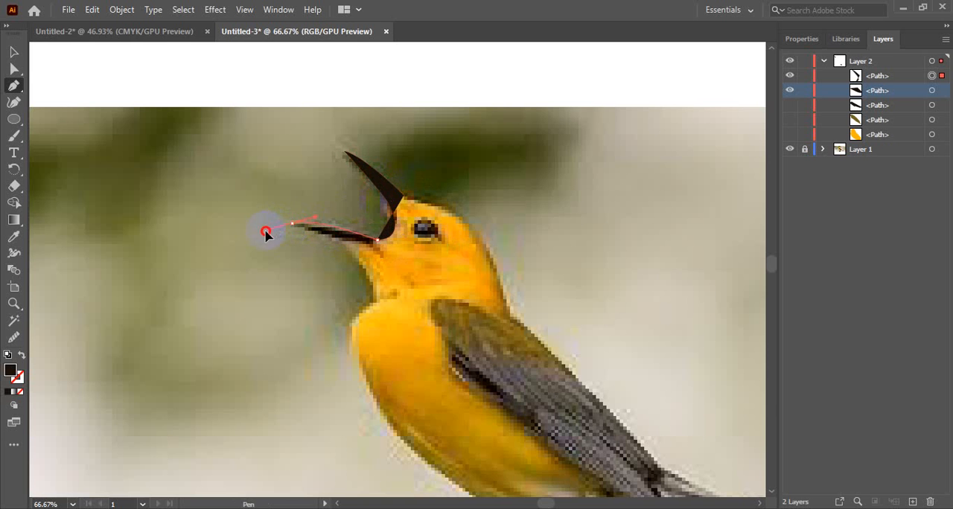
pyautogui.moveTo(259, 227); pyautogui.dragTo(295, 228)
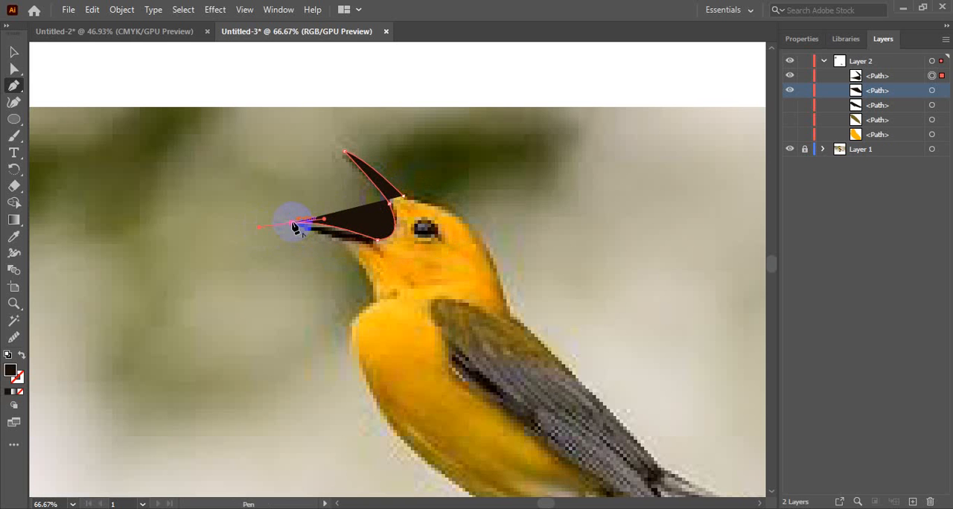
pyautogui.click(292, 222)
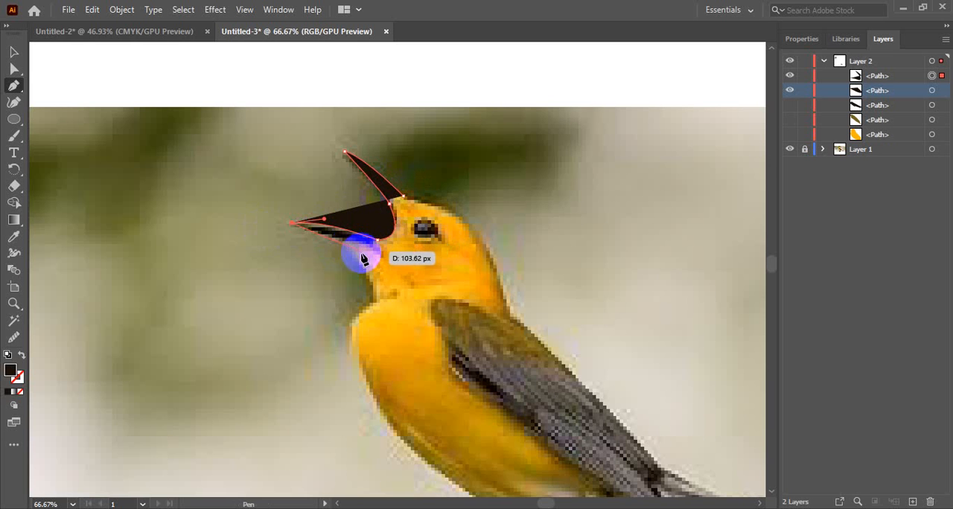
pyautogui.moveTo(355, 253); pyautogui.dragTo(409, 224)
pyautogui.click(403, 196)
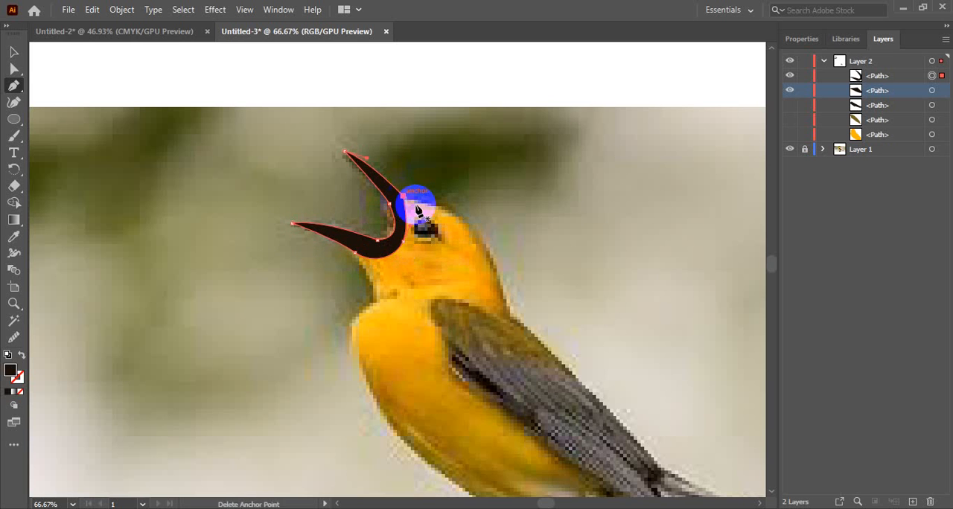
pyautogui.click(14, 51)
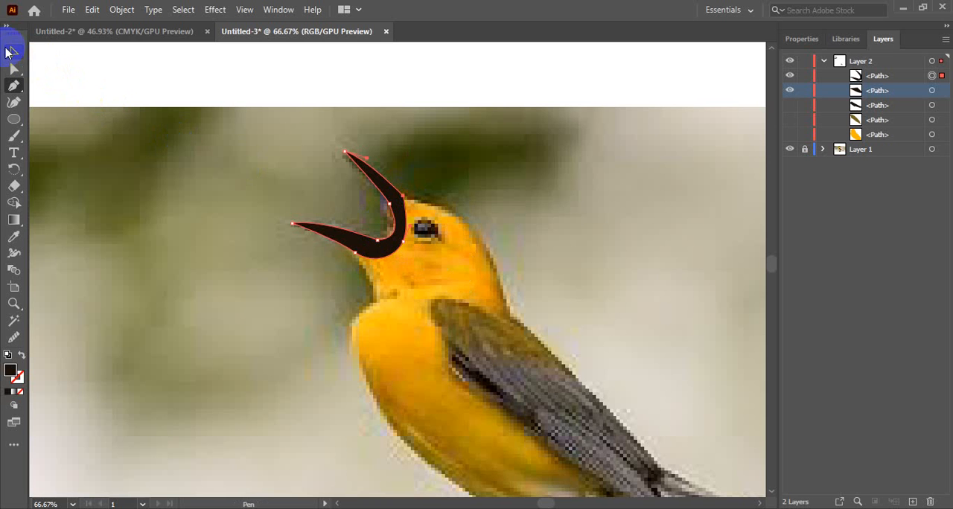
pyautogui.click(166, 220)
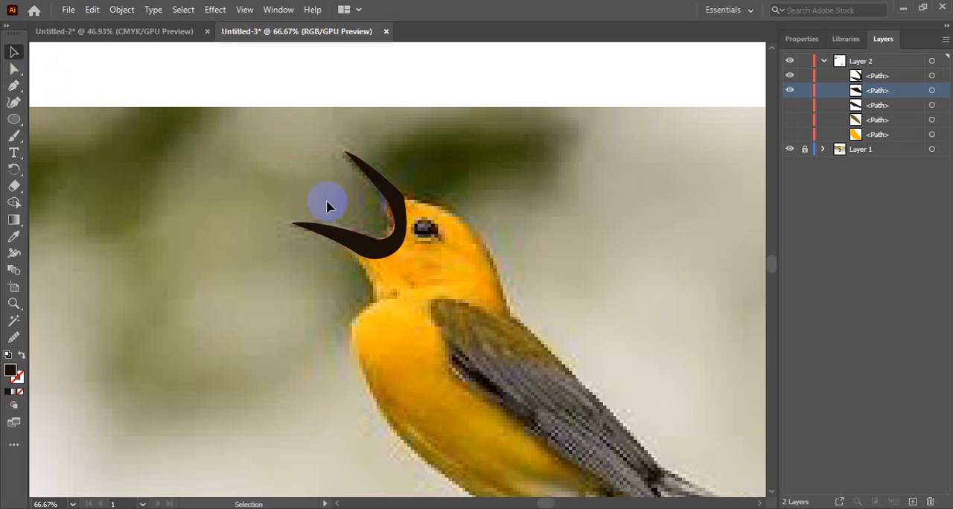
# Draw a near-black circle over the bird's eye with the Ellipse tool and deselect it
pyautogui.click(14, 119)
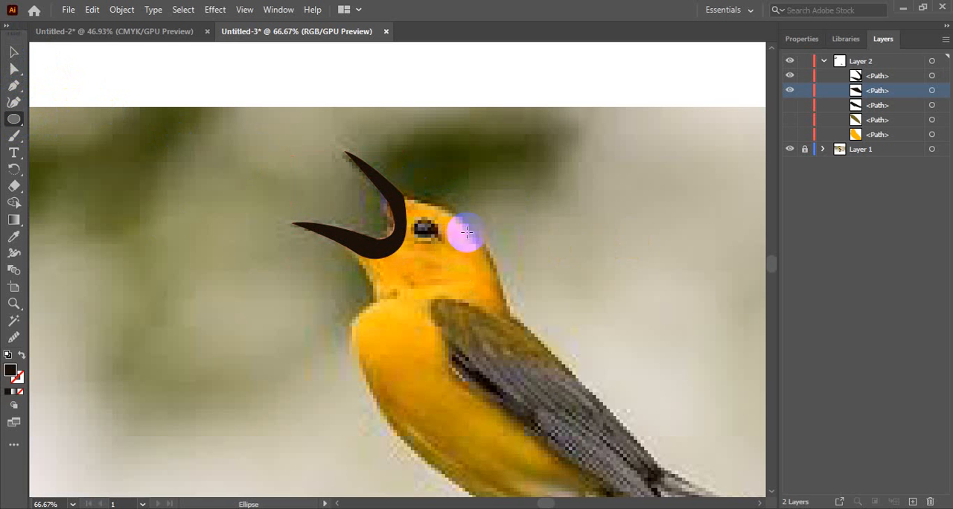
pyautogui.moveTo(419, 222); pyautogui.dragTo(436, 239)
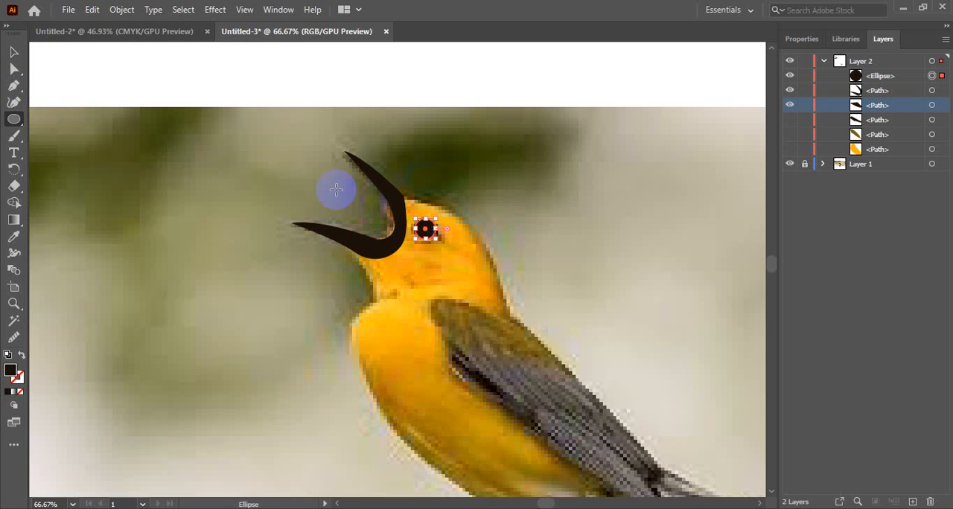
pyautogui.click(13, 53)
pyautogui.click(301, 247)
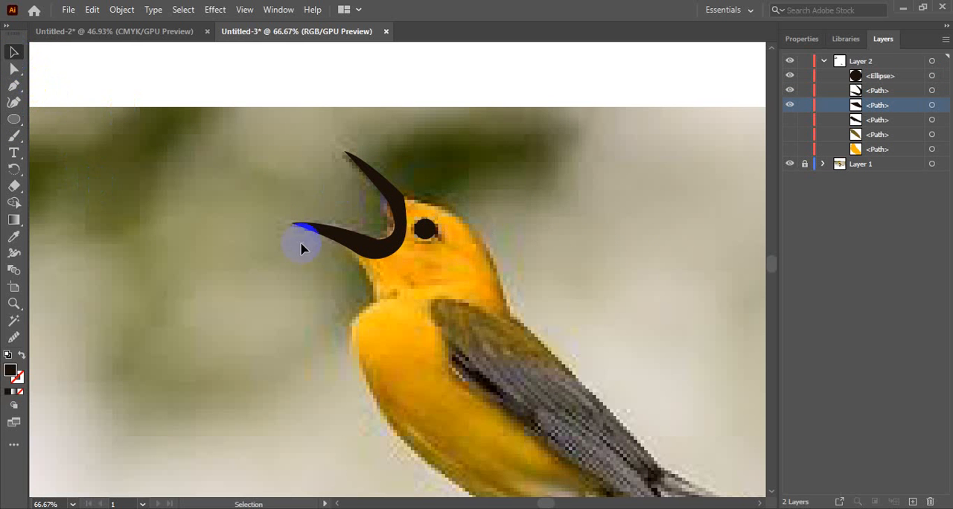
# Duplicate the eye circle in place in front and shrink the copy about its centre to under a third of its width
pyautogui.scroll(4, 422, 227)
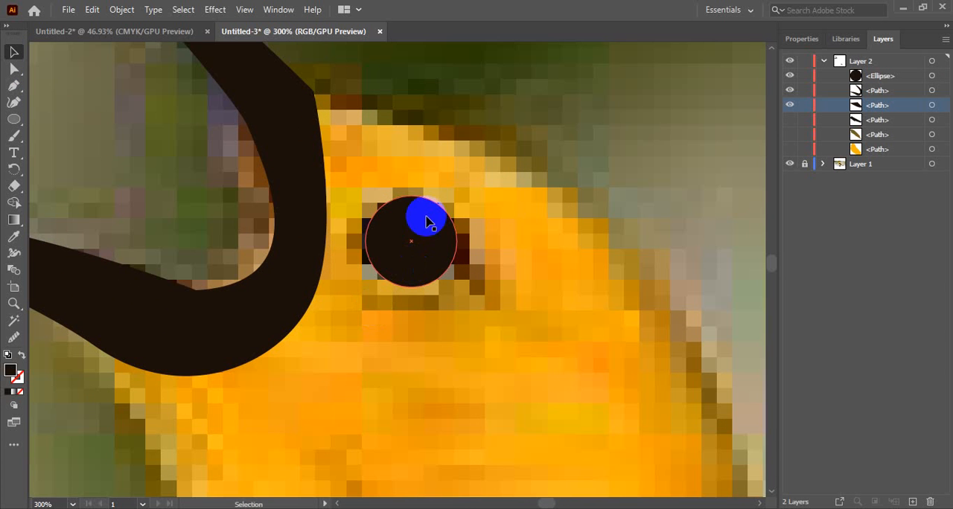
pyautogui.click(427, 221)
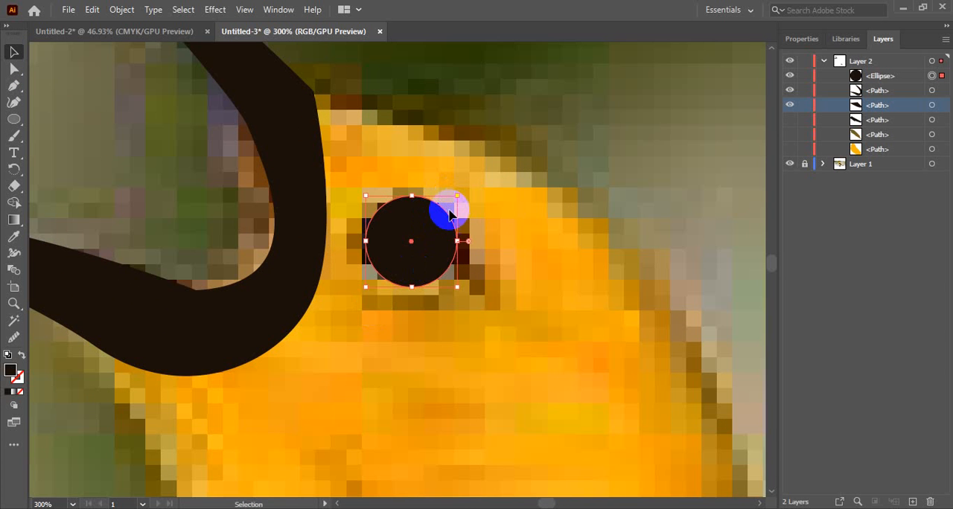
pyautogui.press('ctrl')
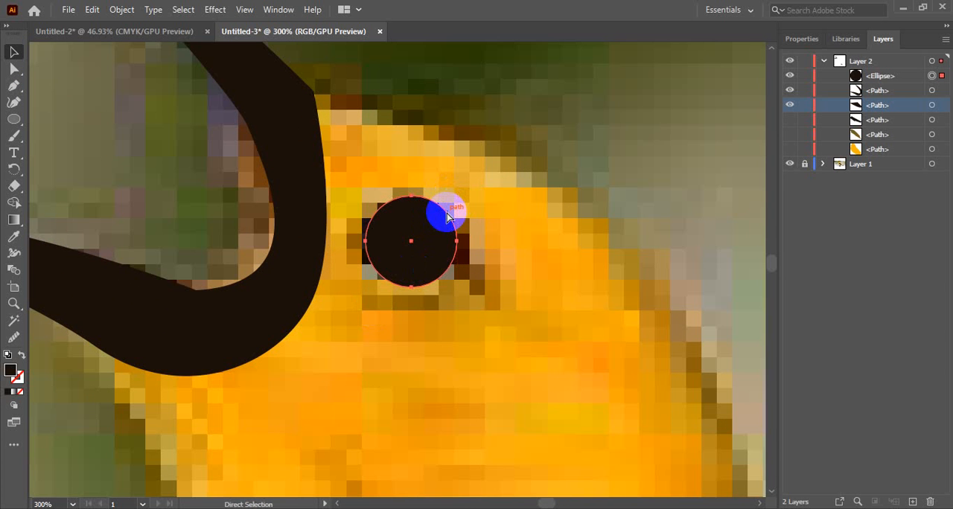
pyautogui.hotkey('ctrl', 'c')
pyautogui.hotkey('ctrl', 'f')
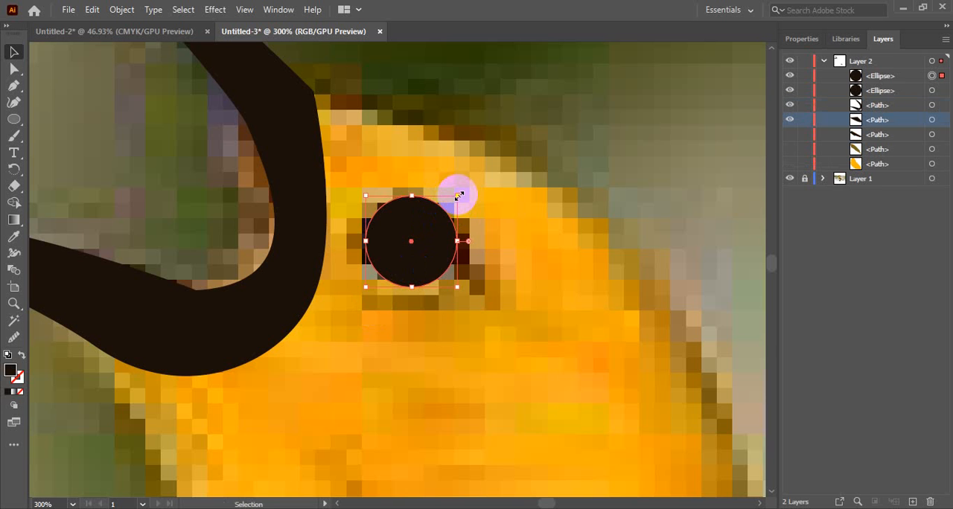
pyautogui.moveTo(458, 195); pyautogui.dragTo(424, 227)
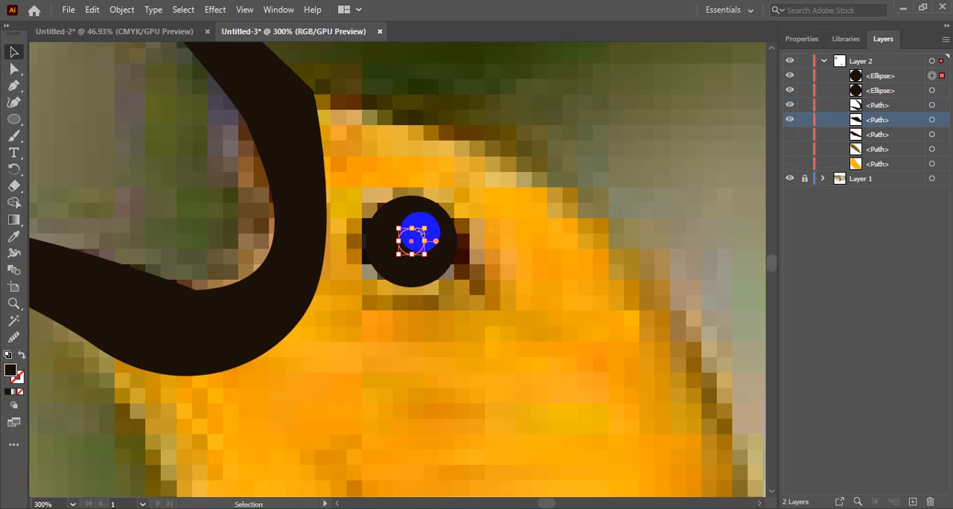
# Move the small circle to the upper-left area inside the eye and fill it white as a highlight
pyautogui.moveTo(421, 232)
pyautogui.mouseDown()
pyautogui.moveTo(414, 251)
pyautogui.moveTo(425, 233)
pyautogui.mouseUp()
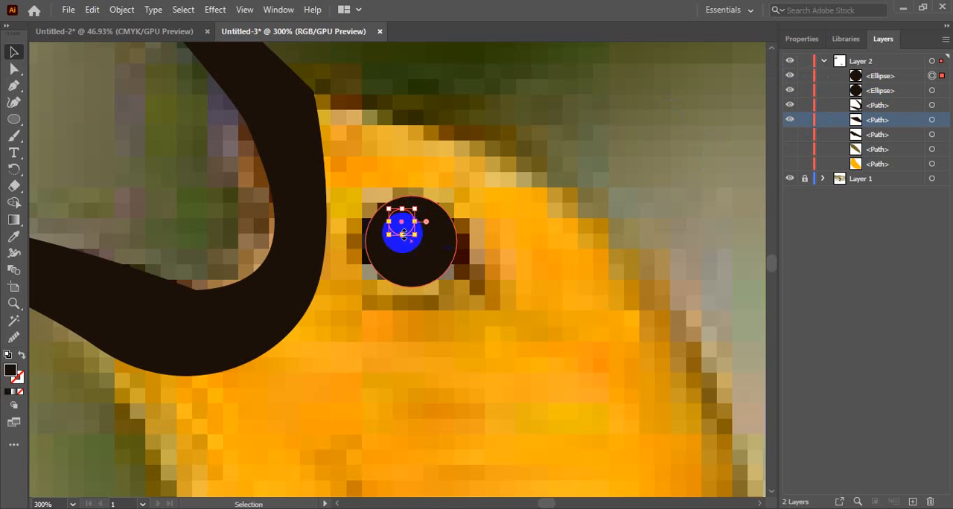
pyautogui.scroll(2, 444, 327)
pyautogui.scroll(-3, 443, 328)
pyautogui.scroll(4, 441, 328)
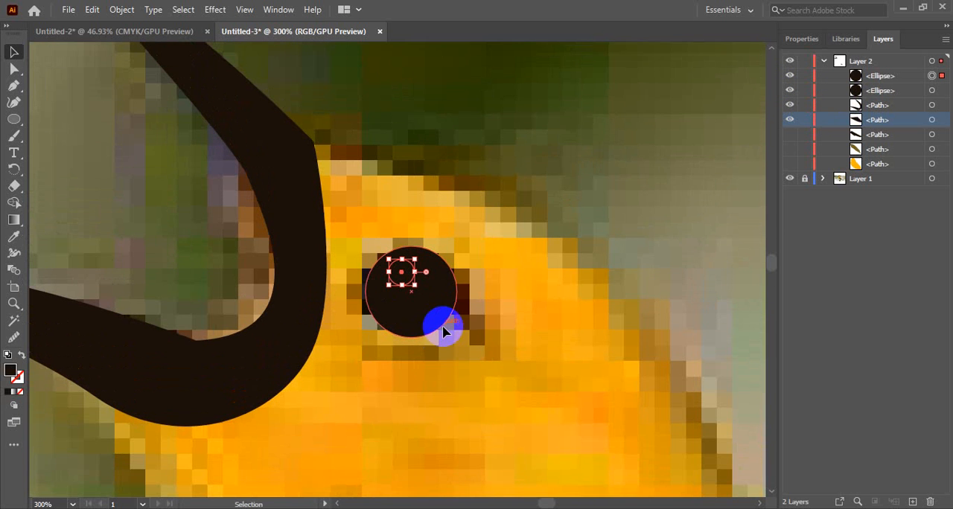
pyautogui.click(801, 38)
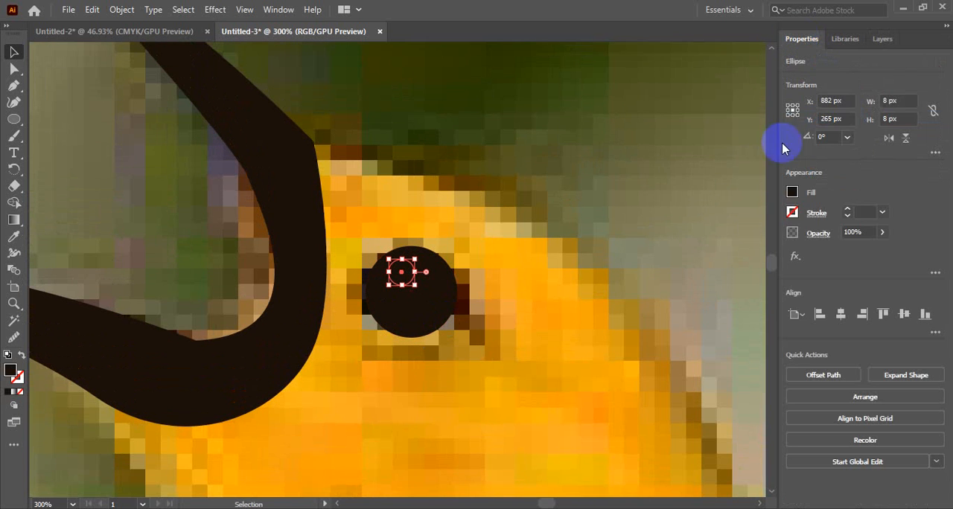
pyautogui.click(792, 192)
pyautogui.click(660, 242)
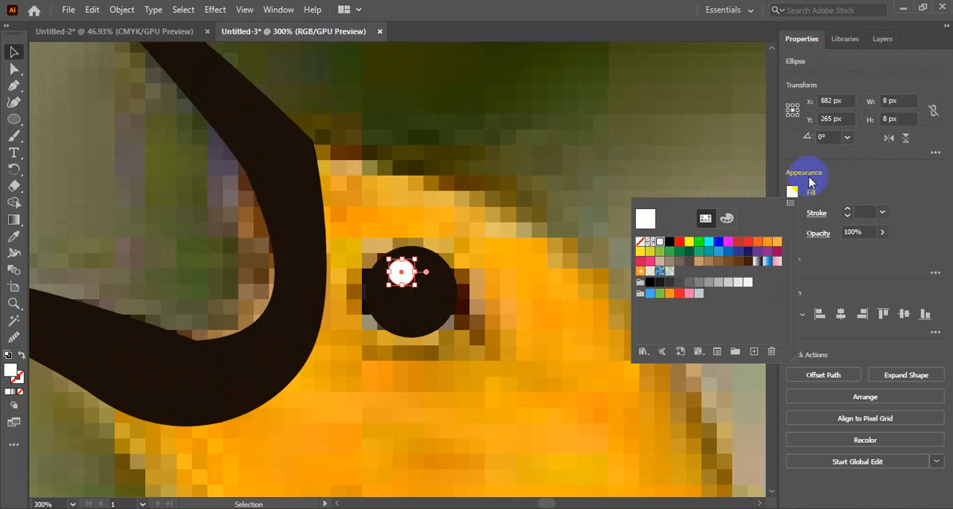
pyautogui.click(883, 45)
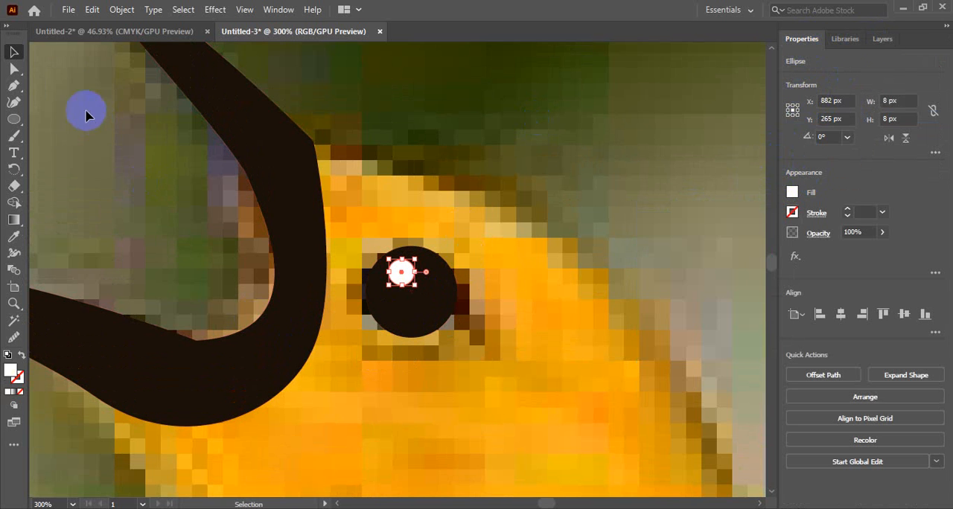
# Draw a thin closed crescent with the Pen tool curving beneath the eye and ending beyond its right side
pyautogui.click(13, 83)
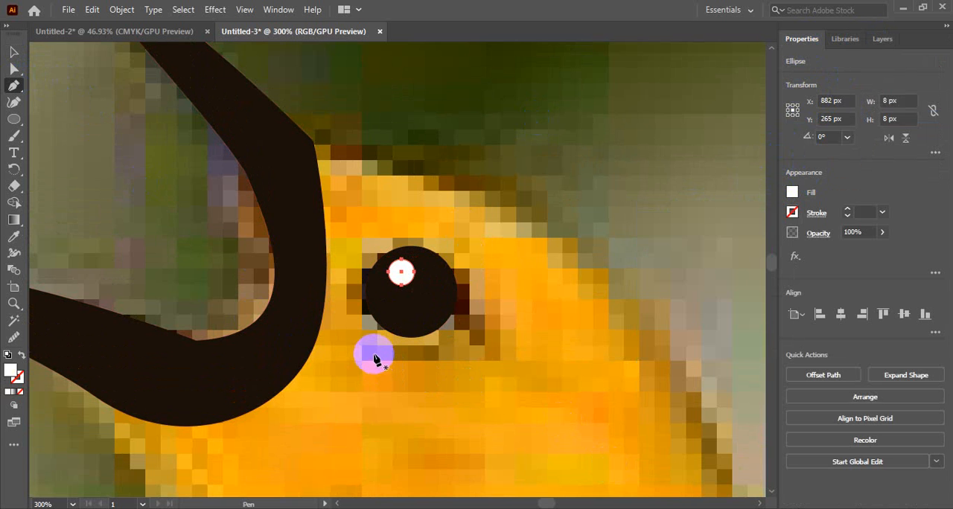
pyautogui.click(373, 355)
pyautogui.moveTo(476, 329); pyautogui.dragTo(509, 289)
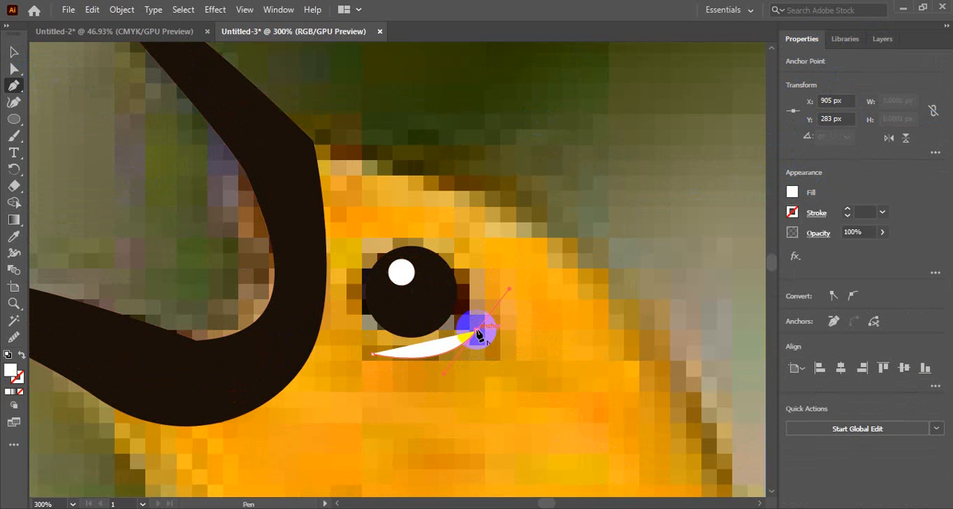
pyautogui.moveTo(477, 330); pyautogui.dragTo(373, 366)
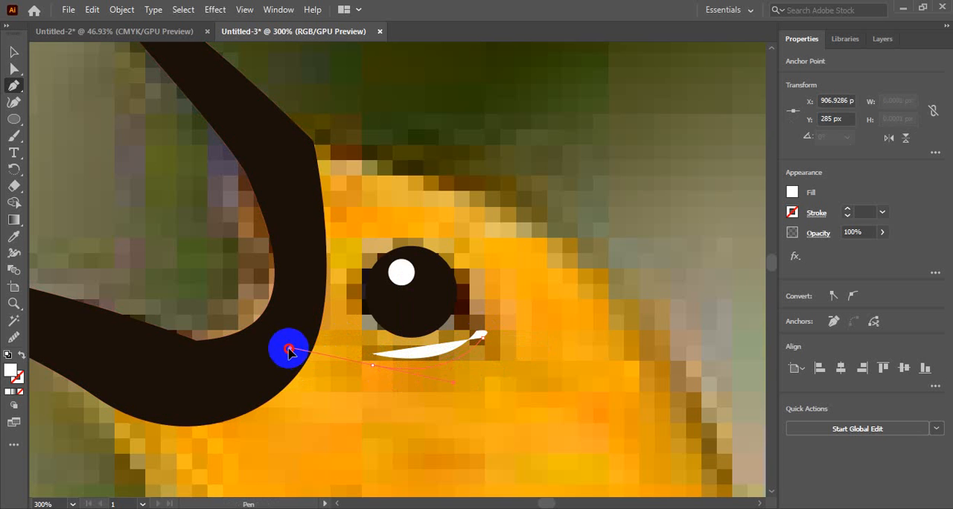
pyautogui.moveTo(288, 347); pyautogui.dragTo(332, 383)
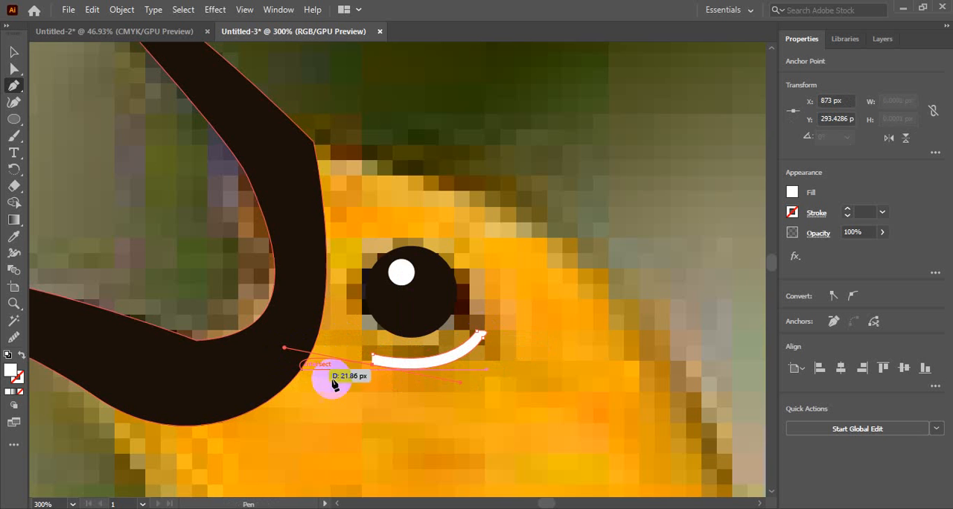
pyautogui.click(373, 364)
pyautogui.moveTo(373, 360); pyautogui.dragTo(394, 356)
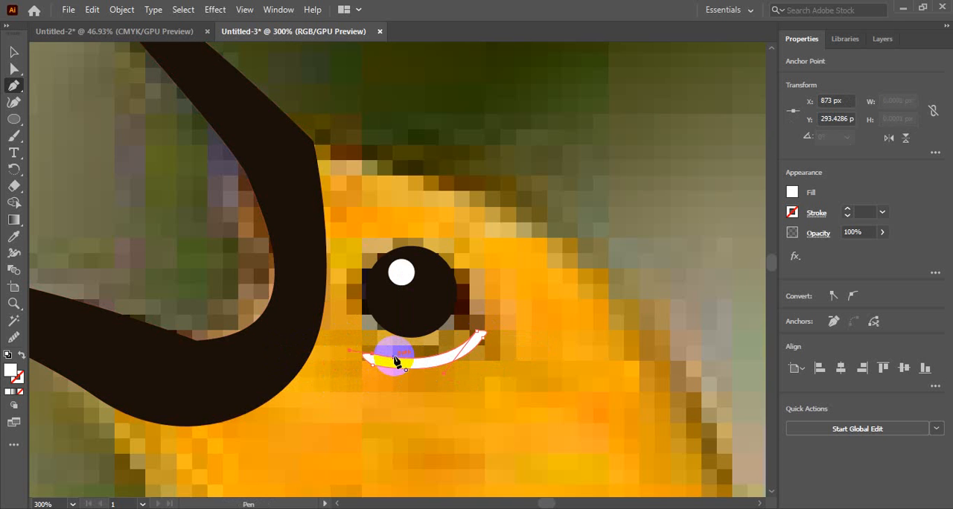
# Fill the crescent under the eye with the near-black colour sampled from the eye circle and deselect it
pyautogui.press('i')
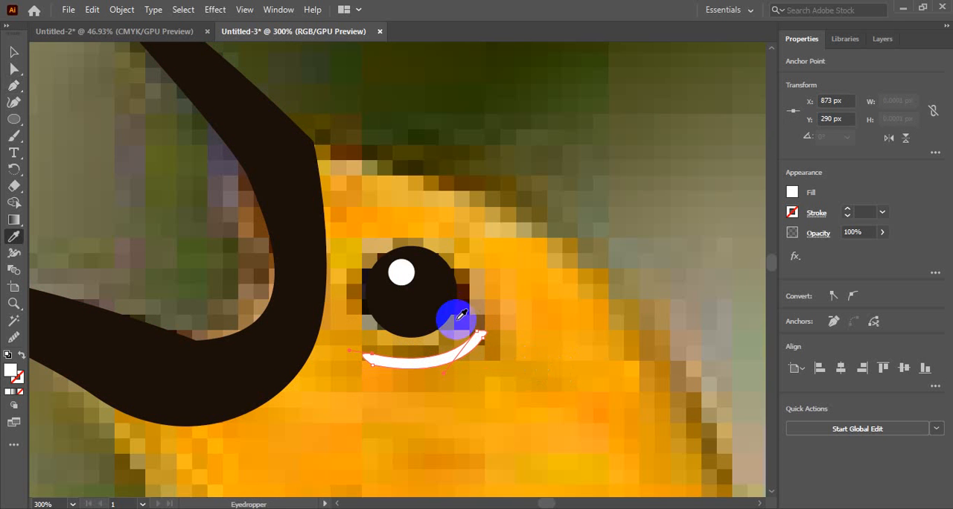
pyautogui.click(434, 303)
pyautogui.click(14, 53)
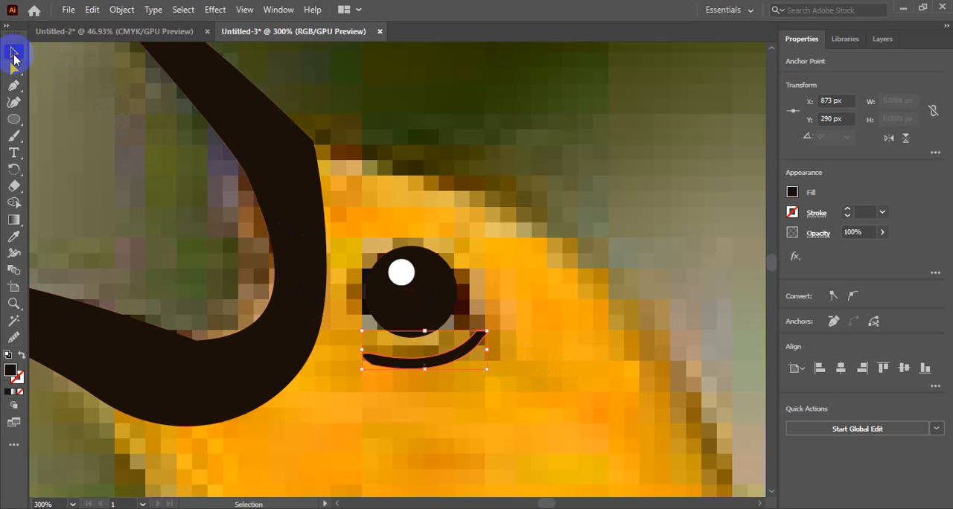
pyautogui.click(537, 248)
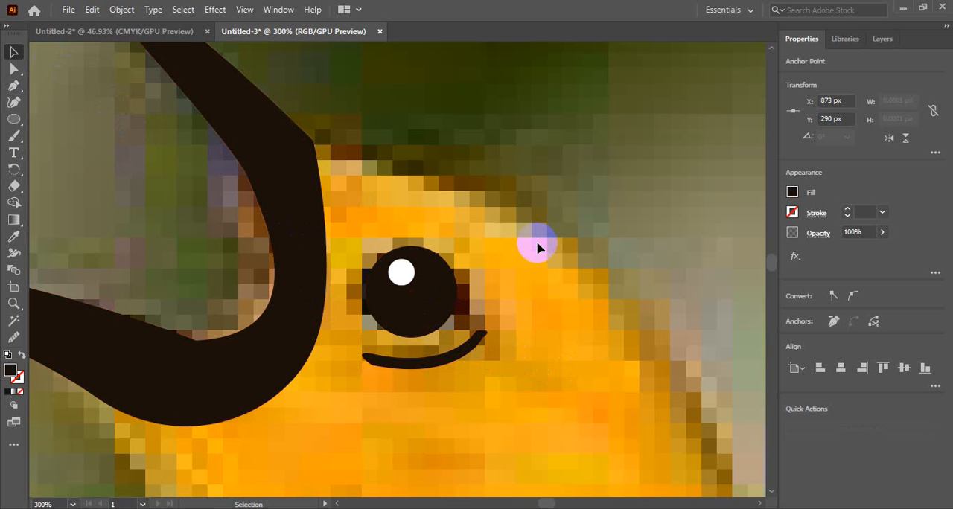
# Show the hidden body, wing and tail paths in Layer 2 with the whole bird in view
pyautogui.keyDown('ctrl'); pyautogui.keyDown('alt'); pyautogui.click(489, 321); pyautogui.keyUp('alt'); pyautogui.keyUp('ctrl')
pyautogui.keyDown('ctrl'); pyautogui.keyDown('alt'); pyautogui.click(490, 323); pyautogui.keyUp('alt'); pyautogui.keyUp('ctrl')
pyautogui.keyDown('ctrl'); pyautogui.keyDown('alt'); pyautogui.click(490, 322); pyautogui.keyUp('alt'); pyautogui.keyUp('ctrl')
pyautogui.keyDown('ctrl'); pyautogui.keyDown('alt'); pyautogui.click(489, 322); pyautogui.keyUp('alt'); pyautogui.keyUp('ctrl')
pyautogui.keyDown('ctrl'); pyautogui.keyDown('alt'); pyautogui.click(490, 323); pyautogui.keyUp('alt'); pyautogui.keyUp('ctrl')
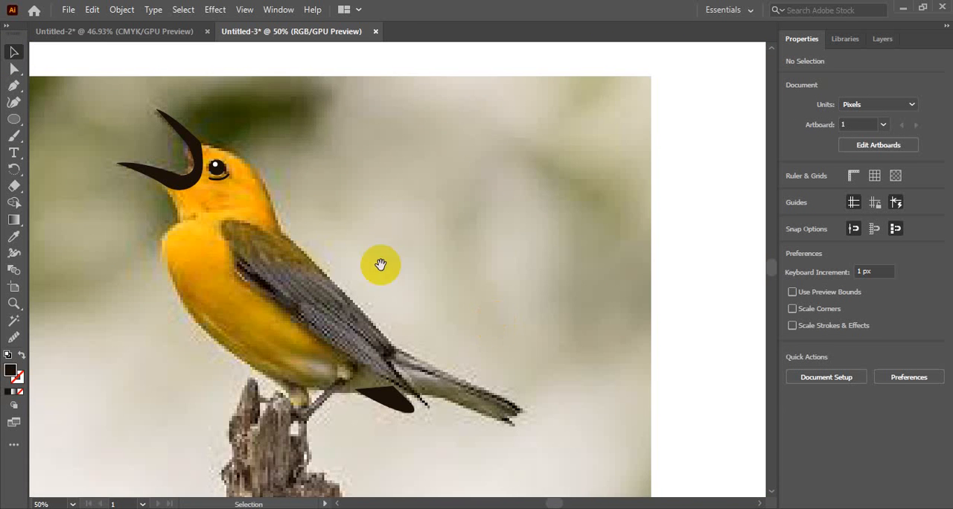
pyautogui.press('space')
pyautogui.moveTo(286, 244); pyautogui.dragTo(384, 250)
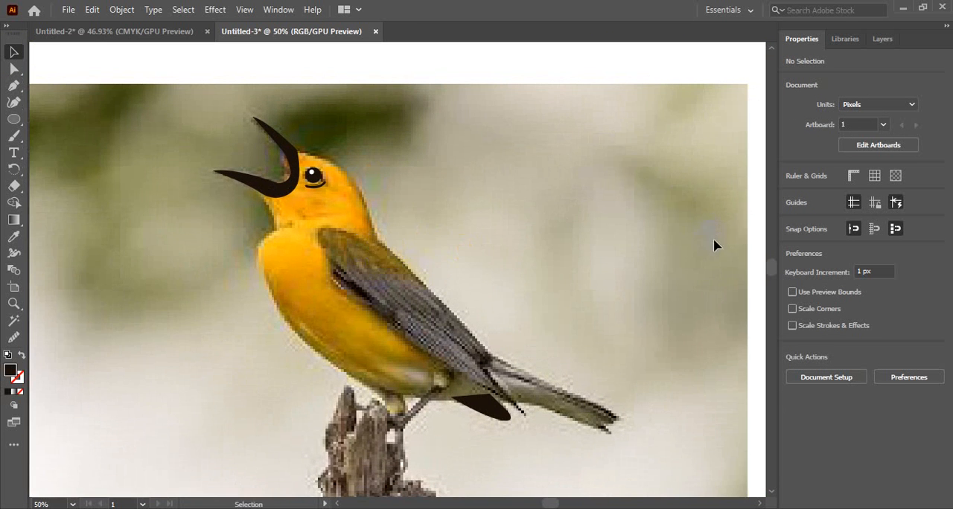
pyautogui.click(873, 34)
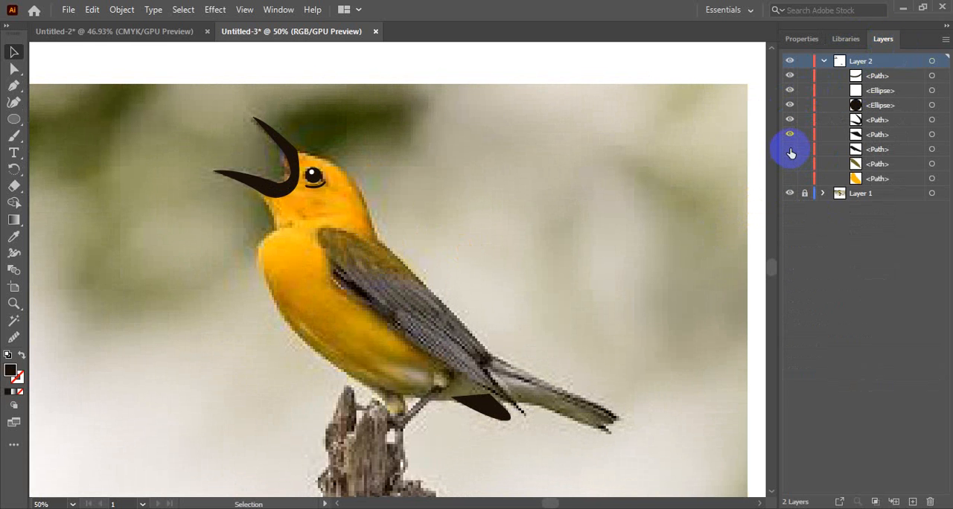
pyautogui.moveTo(789, 149); pyautogui.dragTo(790, 182)
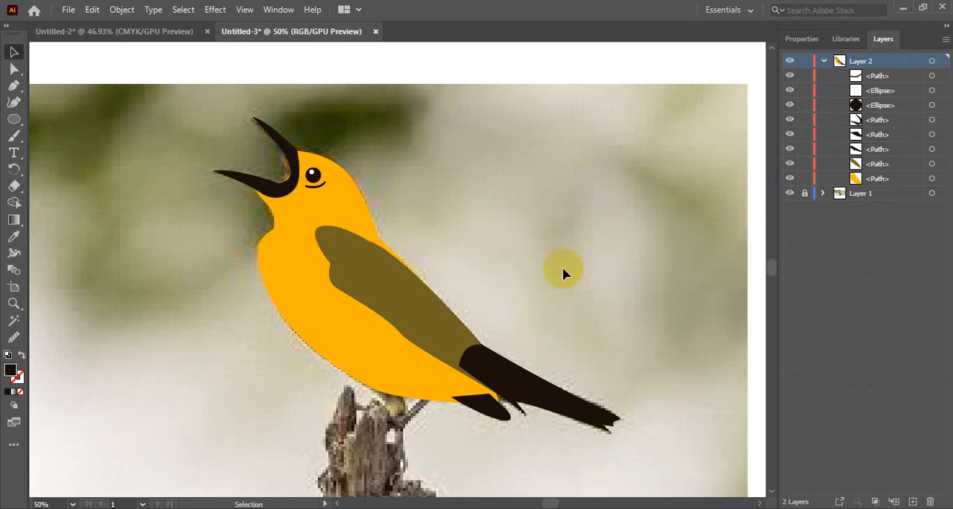
# Bring the olive wing shape forward one level so it sits in front of the tail, and deselect it
pyautogui.click(428, 334)
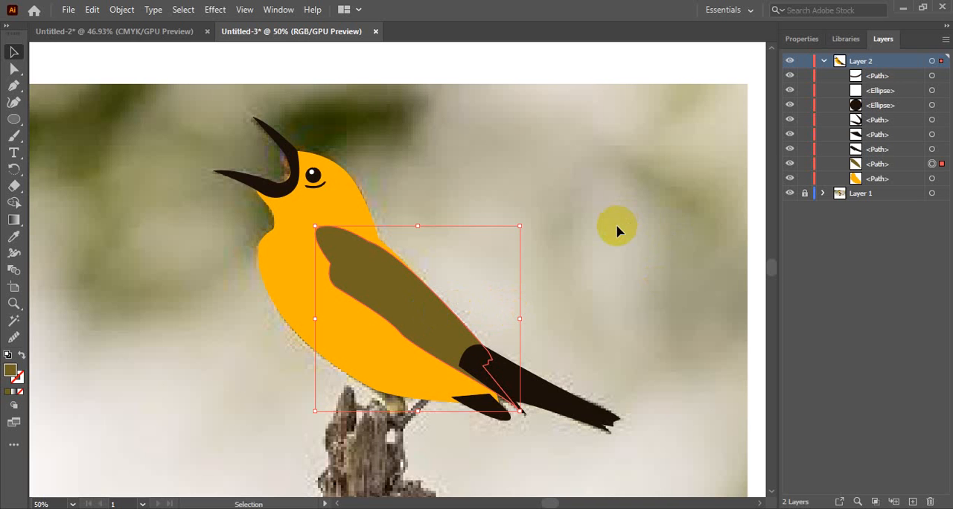
pyautogui.click(386, 297)
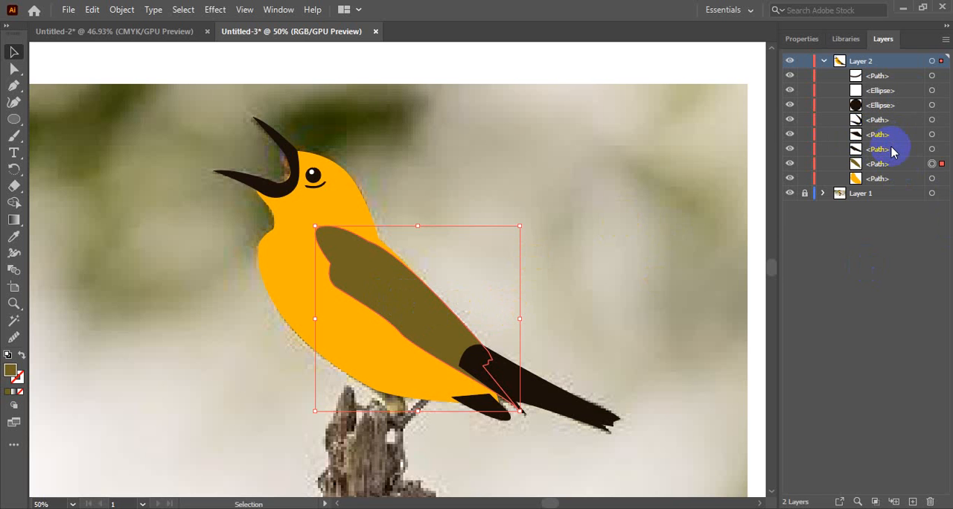
pyautogui.hotkey('ctrl', ']')
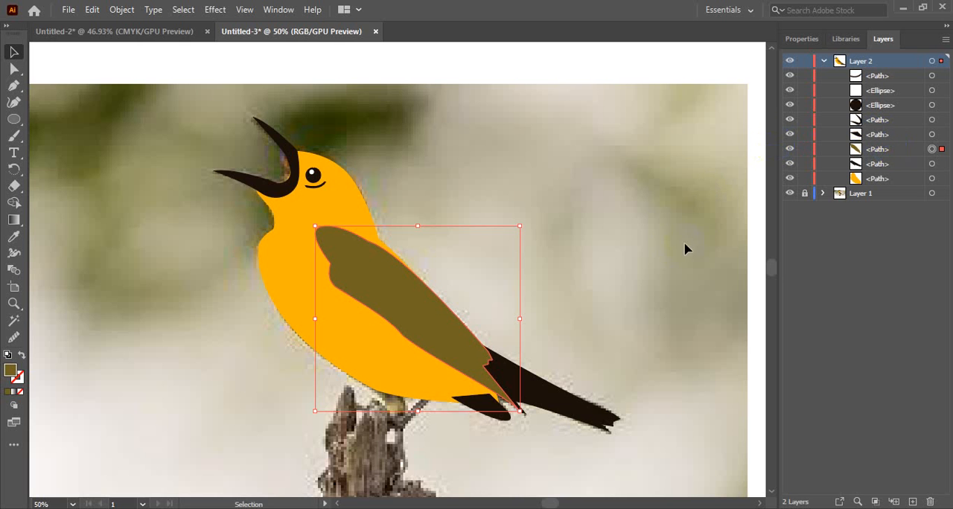
pyautogui.click(620, 248)
# Send the dark feather shape under the tail backward to the bottom of Layer 2, behind the body, and deselect it
pyautogui.click(472, 404)
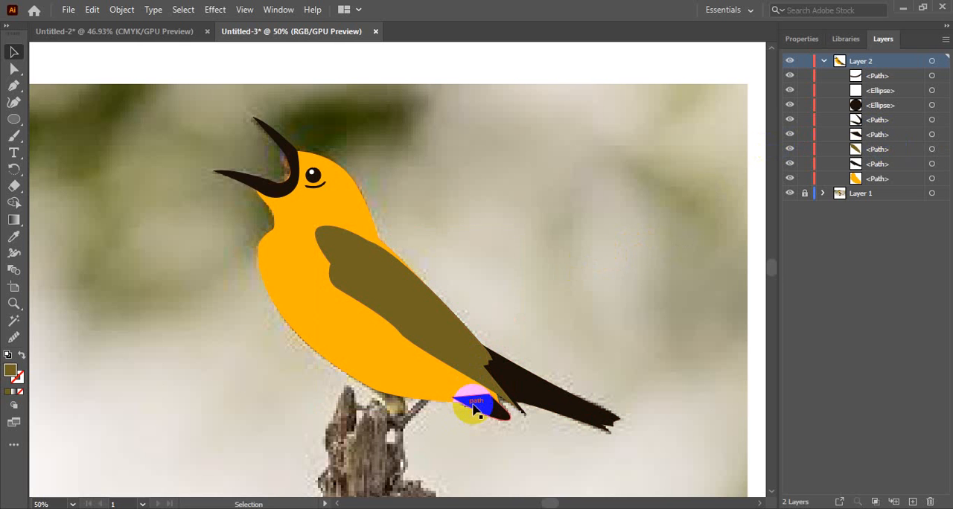
pyautogui.press('a')
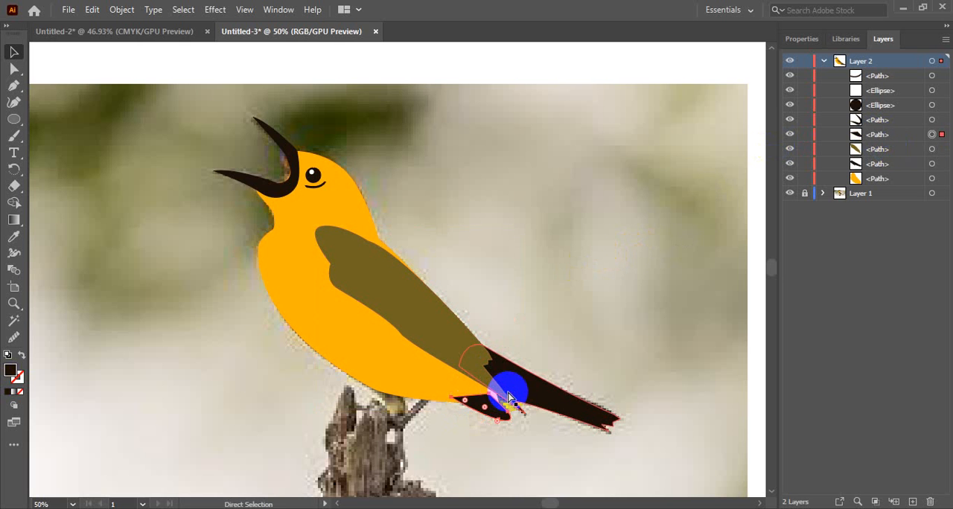
pyautogui.hotkey('ctrl', '[')
pyautogui.hotkey('ctrl', '[')
pyautogui.hotkey('ctrl', '[')
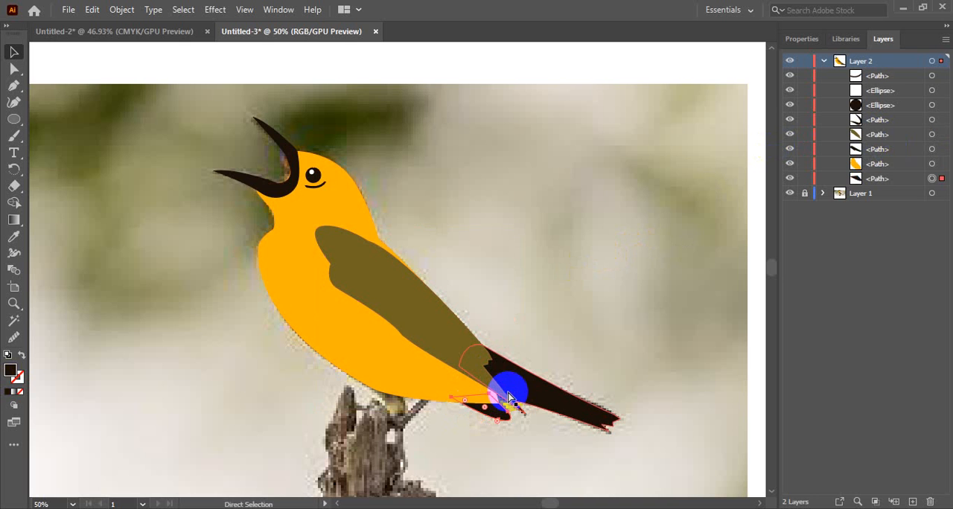
pyautogui.press('v')
pyautogui.click(596, 320)
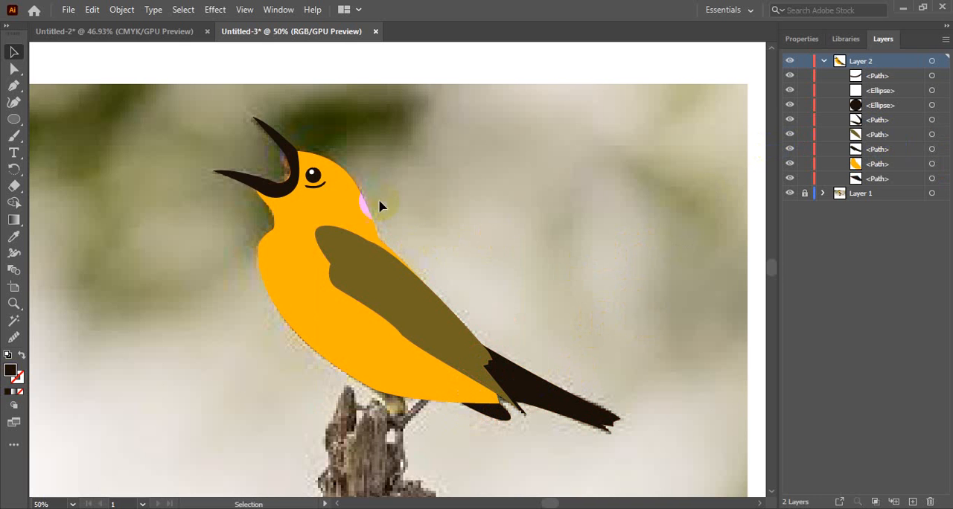
# Send the beak shape backward to the bottom of Layer 2, behind the head, and deselect it
pyautogui.click(286, 143)
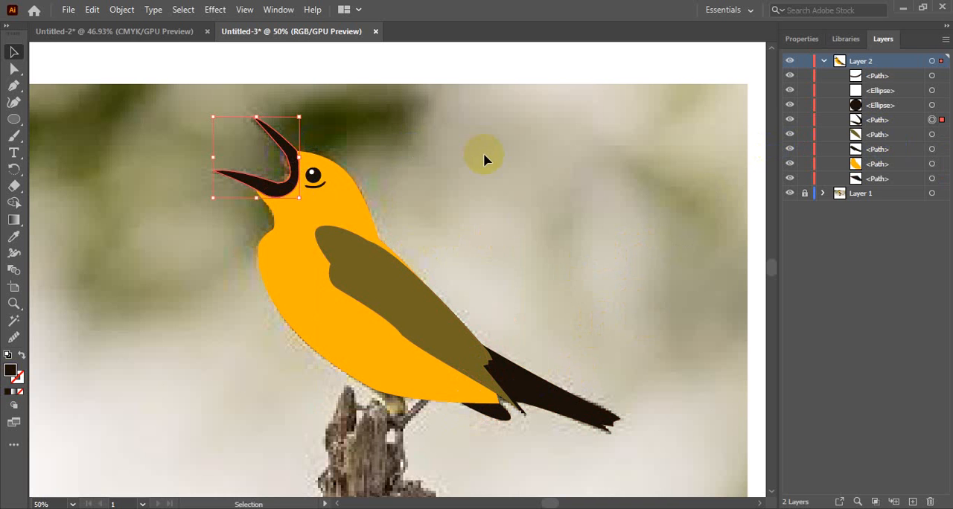
pyautogui.press('a')
pyautogui.hotkey('ctrl', '[')
pyautogui.hotkey('ctrl', '[')
pyautogui.hotkey('ctrl', '[')
pyautogui.hotkey('ctrl', '[')
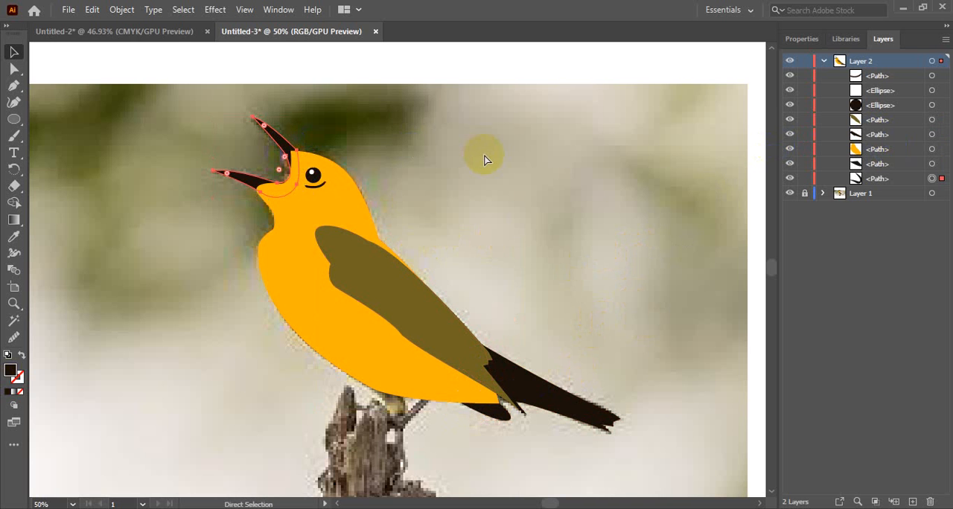
pyautogui.press('v')
pyautogui.hotkey('ctrl', 'shift', 'a')
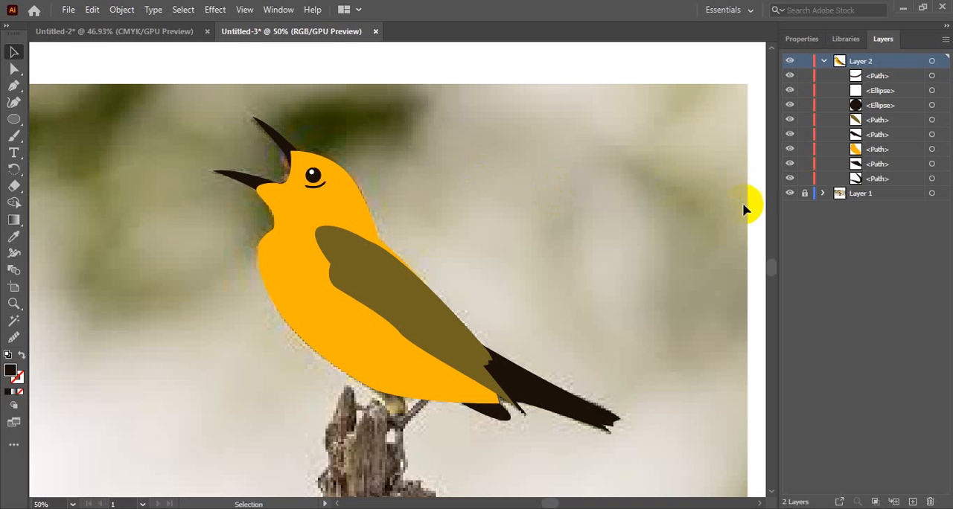
# Hide the photo in Layer 1 and set the opacity of the crescent under the eye to 95%
pyautogui.click(790, 194)
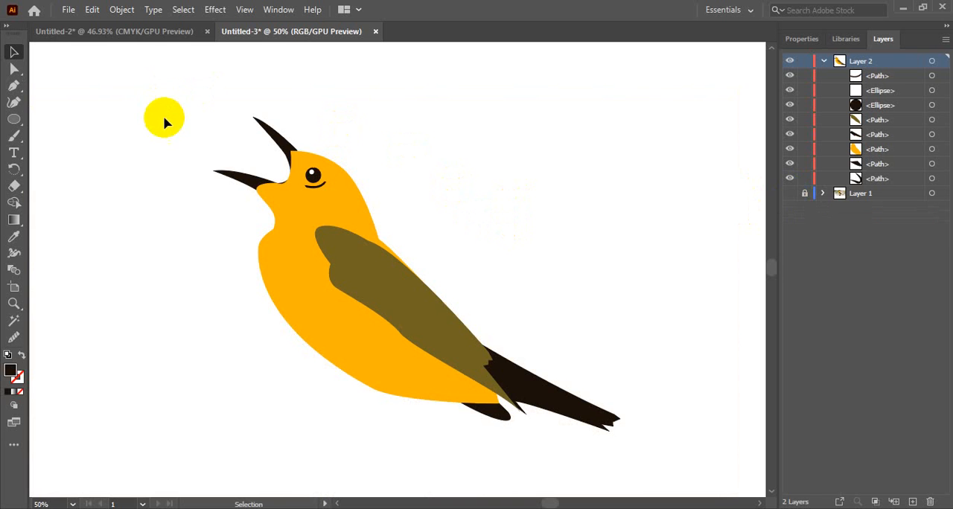
pyautogui.click(325, 192)
pyautogui.click(320, 185)
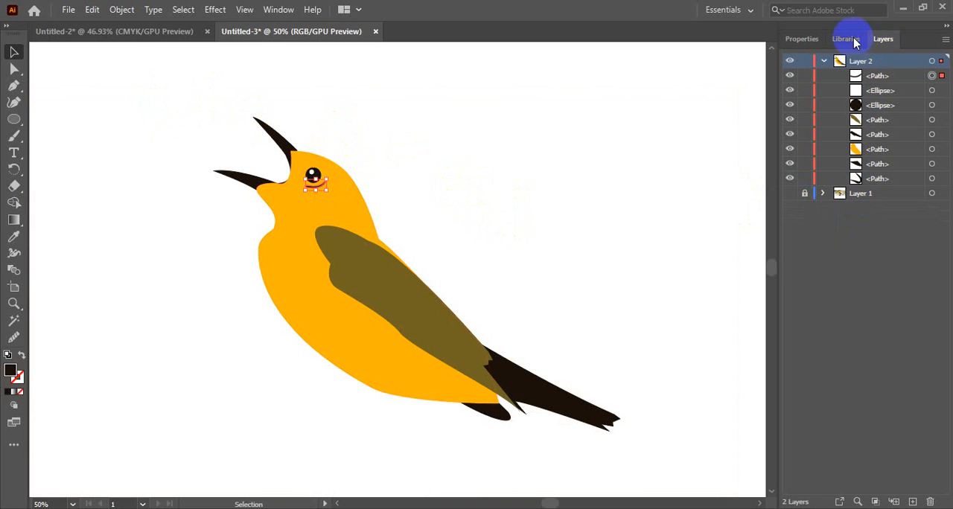
pyautogui.click(803, 39)
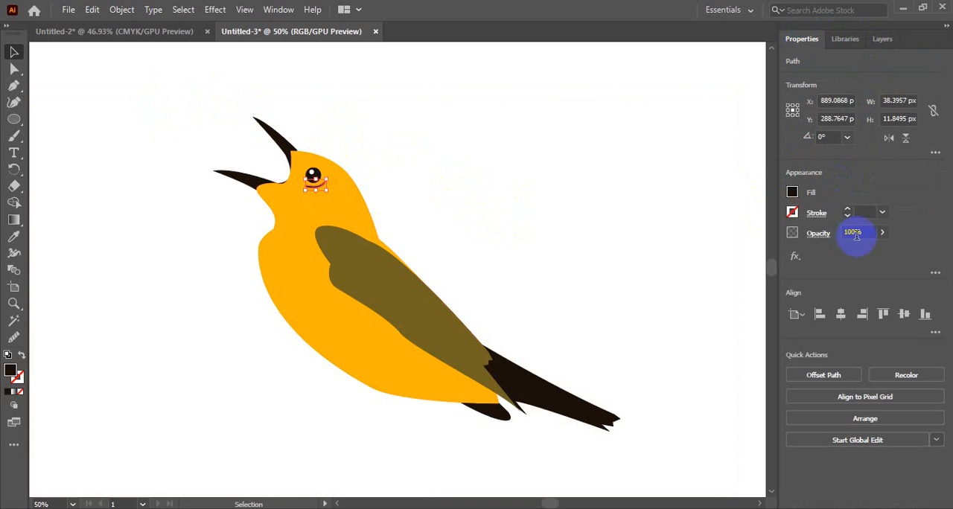
pyautogui.click(880, 233)
pyautogui.click(868, 231)
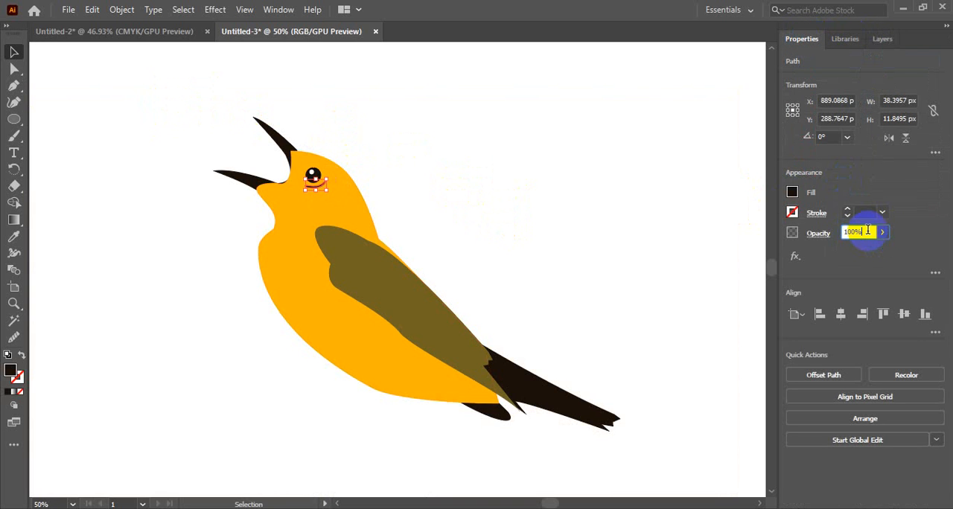
pyautogui.scroll(-5, 868, 230)
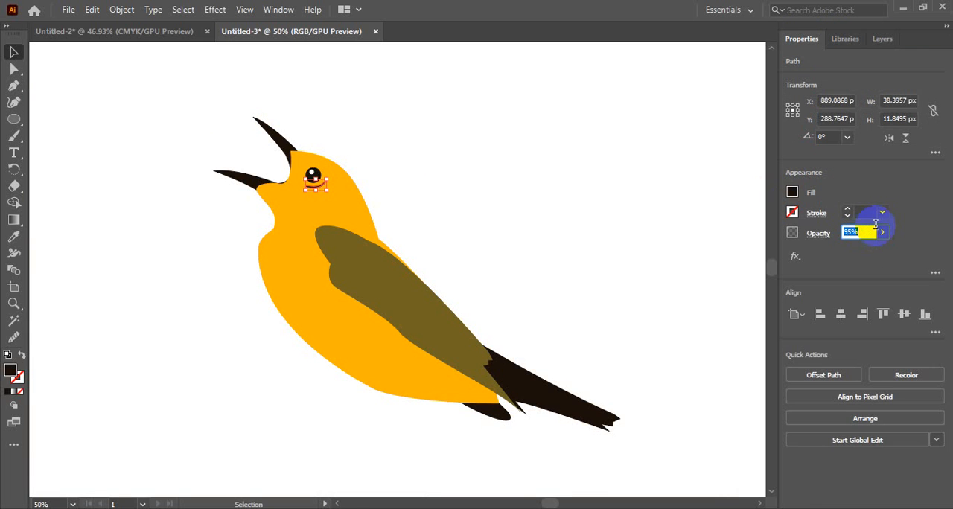
pyautogui.click(528, 169)
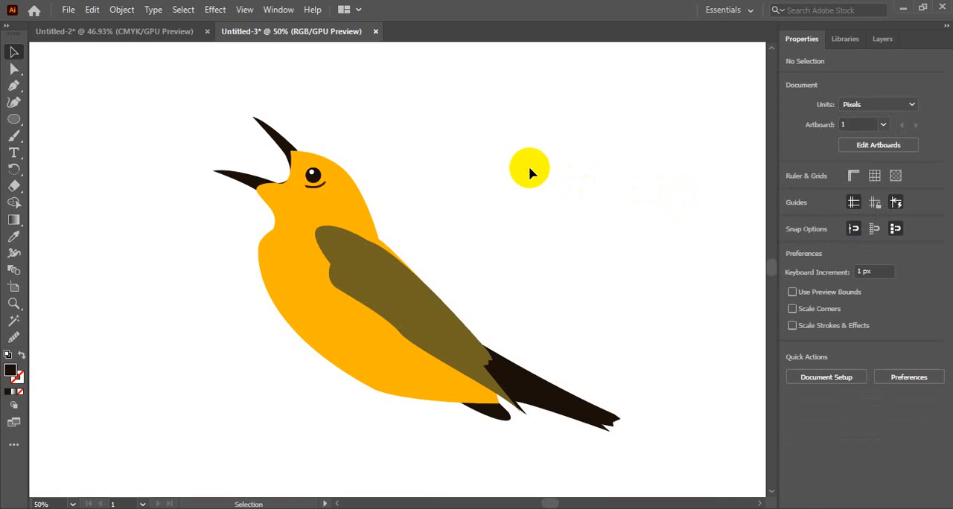
pyautogui.keyDown('ctrl'); pyautogui.keyDown('alt'); pyautogui.click(479, 163); pyautogui.keyUp('alt'); pyautogui.keyUp('ctrl')
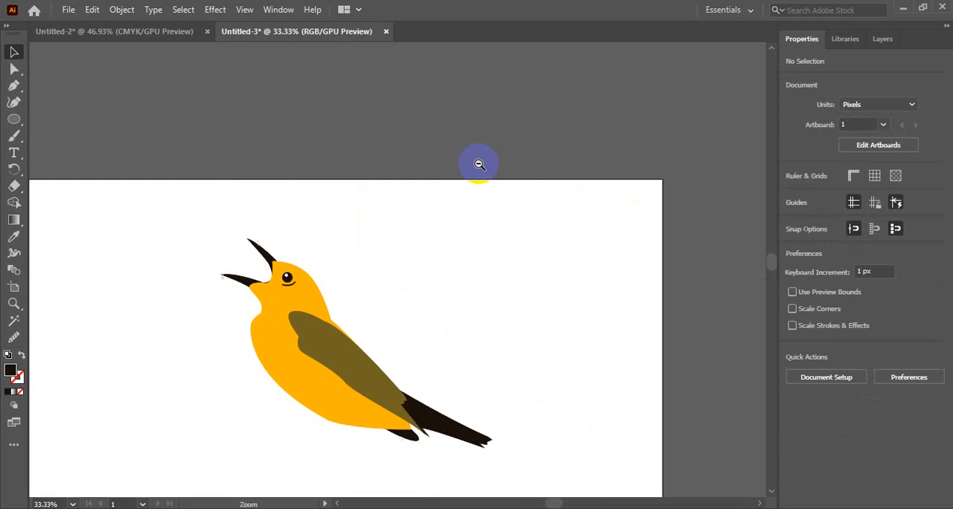
pyautogui.moveTo(463, 274); pyautogui.dragTo(499, 171)
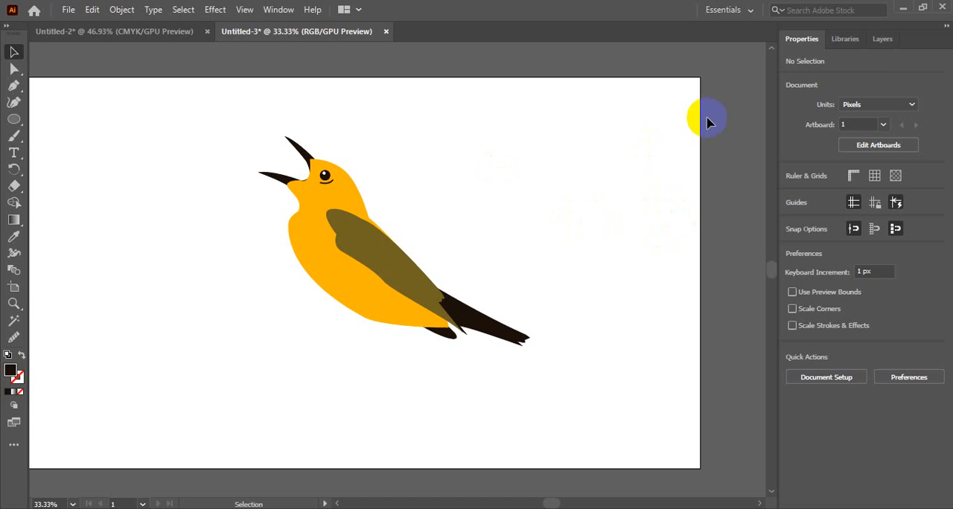
# Show the photo in Layer 1 again so the bird's leg on the stump can be traced
pyautogui.click(882, 42)
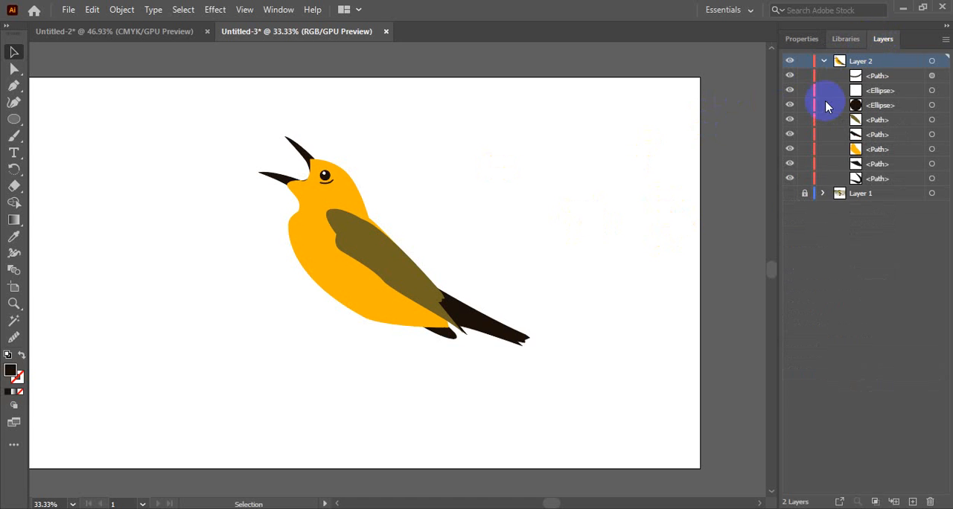
pyautogui.click(789, 195)
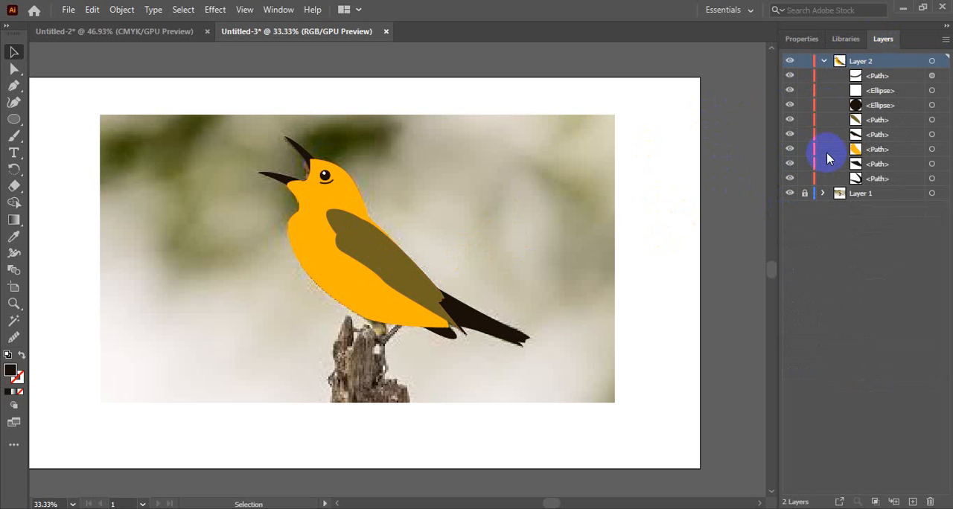
pyautogui.press('z')
pyautogui.click(404, 324)
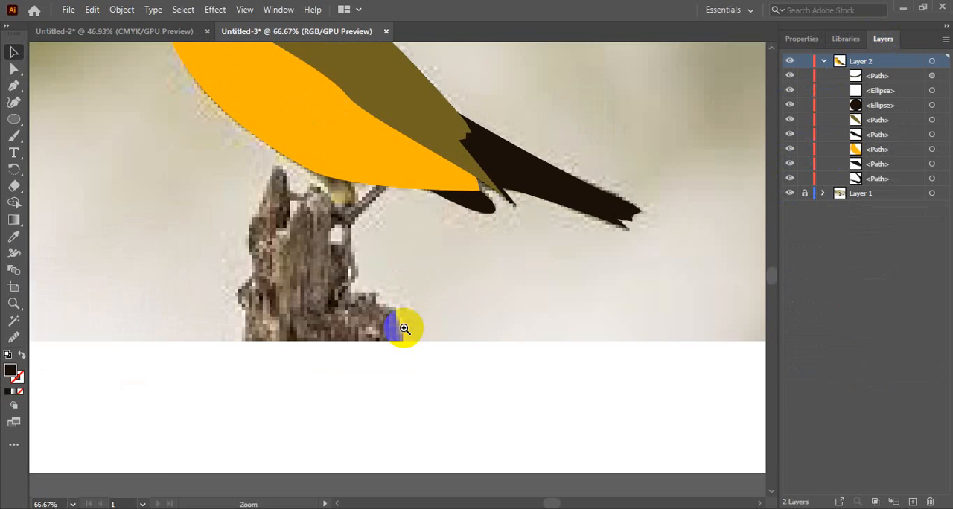
pyautogui.keyDown('ctrl'); pyautogui.click(409, 193); pyautogui.keyUp('ctrl')
pyautogui.moveTo(376, 251); pyautogui.dragTo(438, 215)
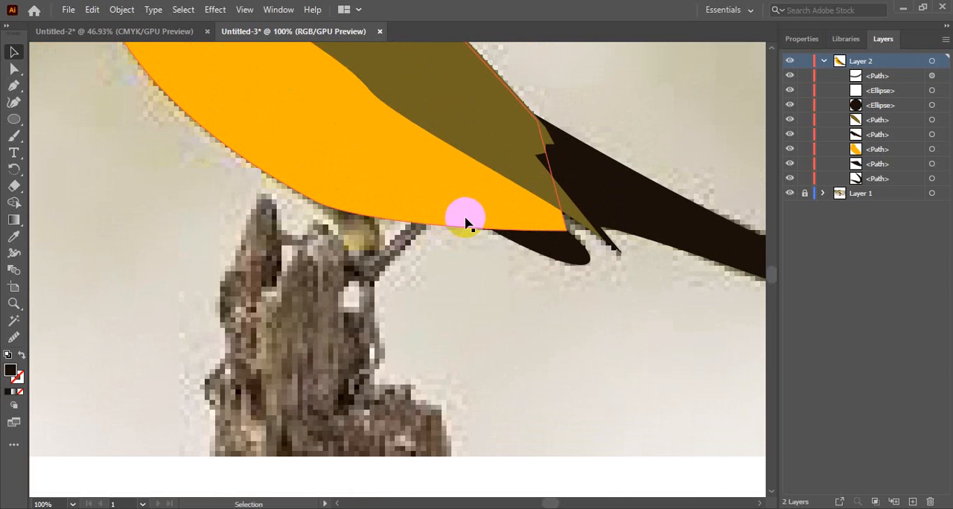
pyautogui.keyDown('ctrl'); pyautogui.keyDown('alt'); pyautogui.click(325, 272); pyautogui.keyUp('alt'); pyautogui.keyUp('ctrl')
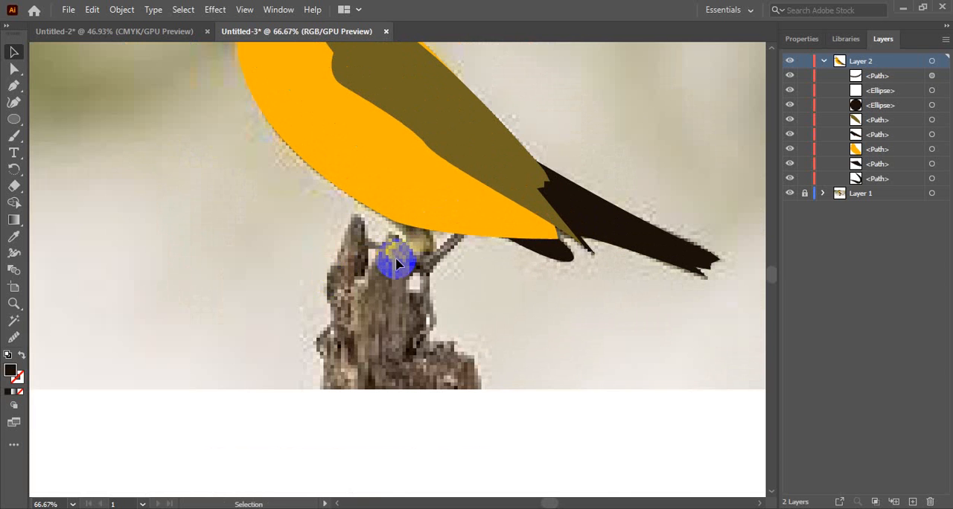
pyautogui.moveTo(396, 259); pyautogui.dragTo(360, 285)
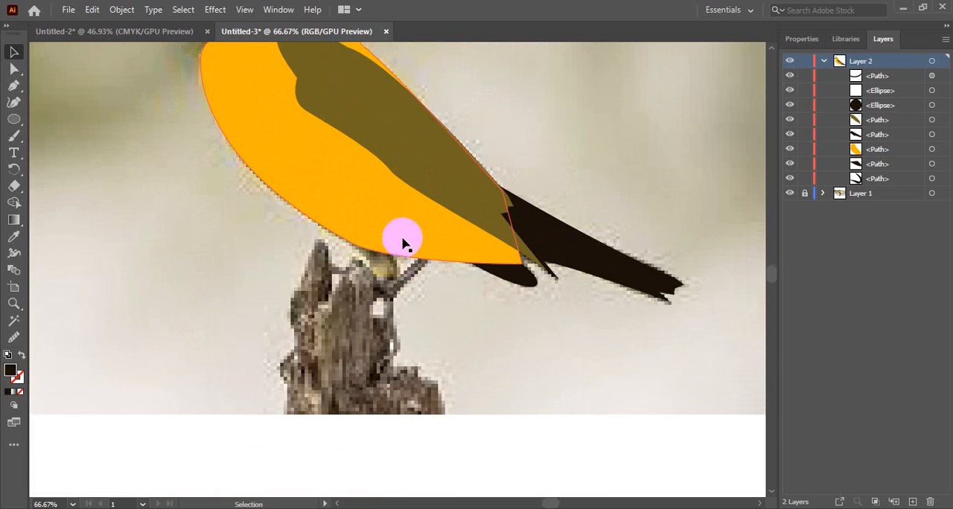
# Start the leg outline with the Pen tool, from the ankle at the stump up into the body, rounding its upper end
pyautogui.click(13, 85)
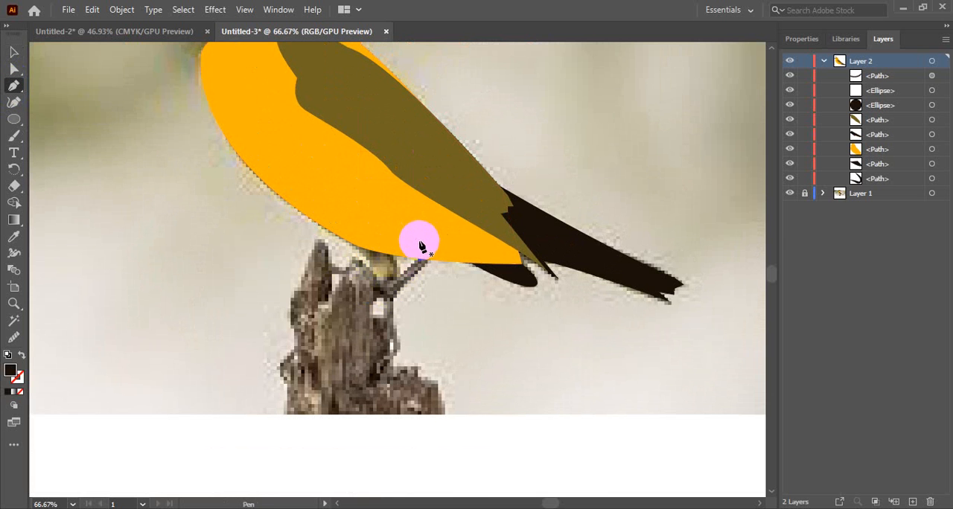
pyautogui.click(392, 286)
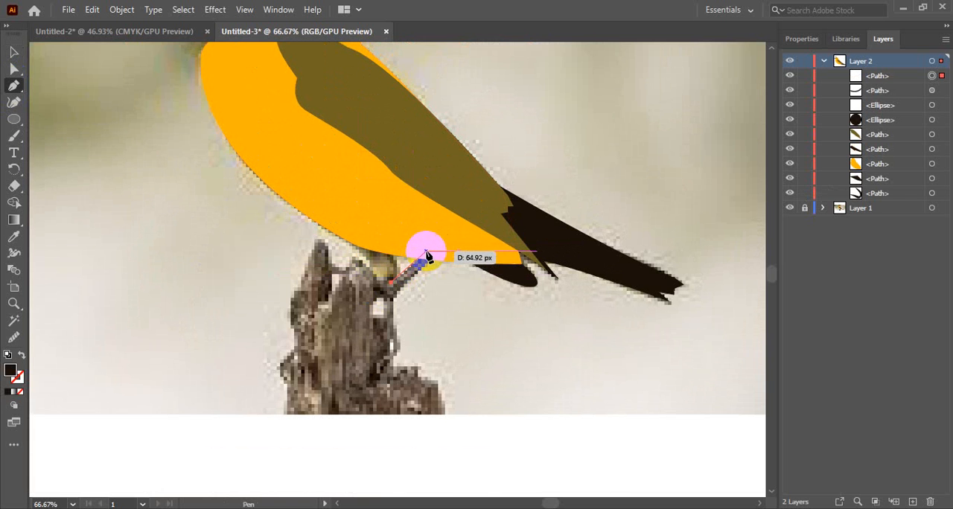
pyautogui.click(427, 254)
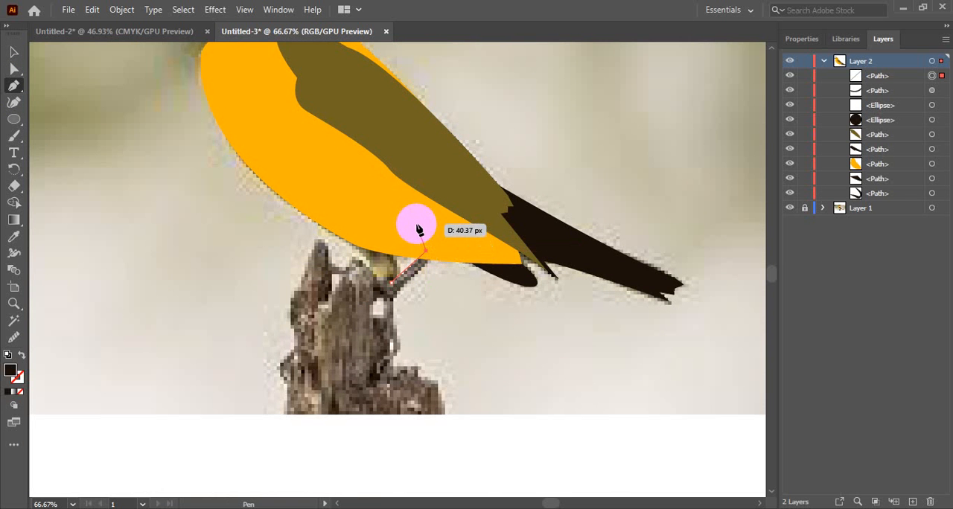
pyautogui.click(420, 230)
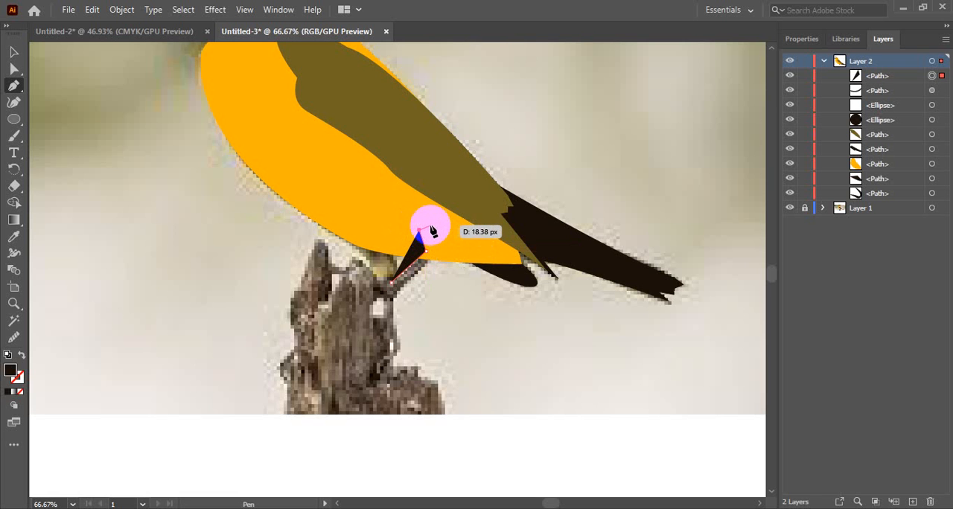
pyautogui.moveTo(431, 226); pyautogui.dragTo(445, 241)
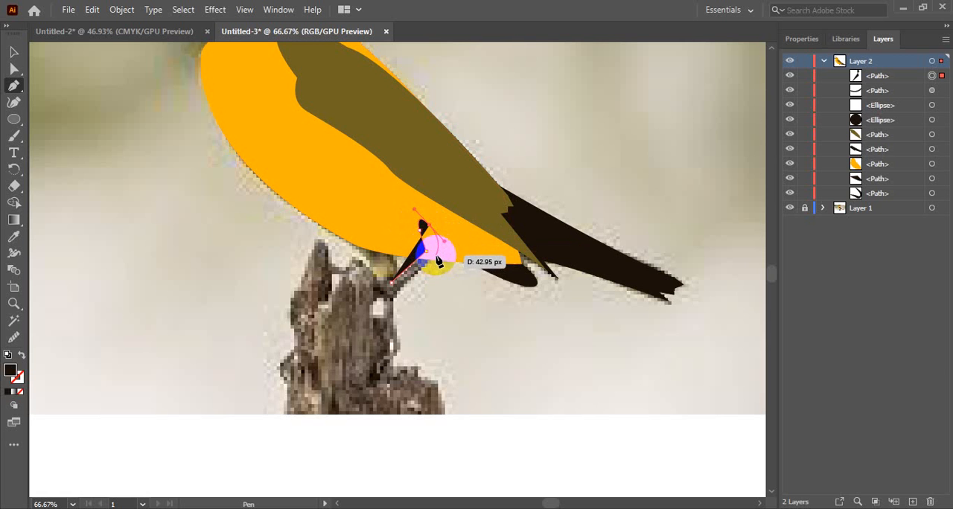
# Set the fill of the unfinished leg path to None
pyautogui.click(803, 38)
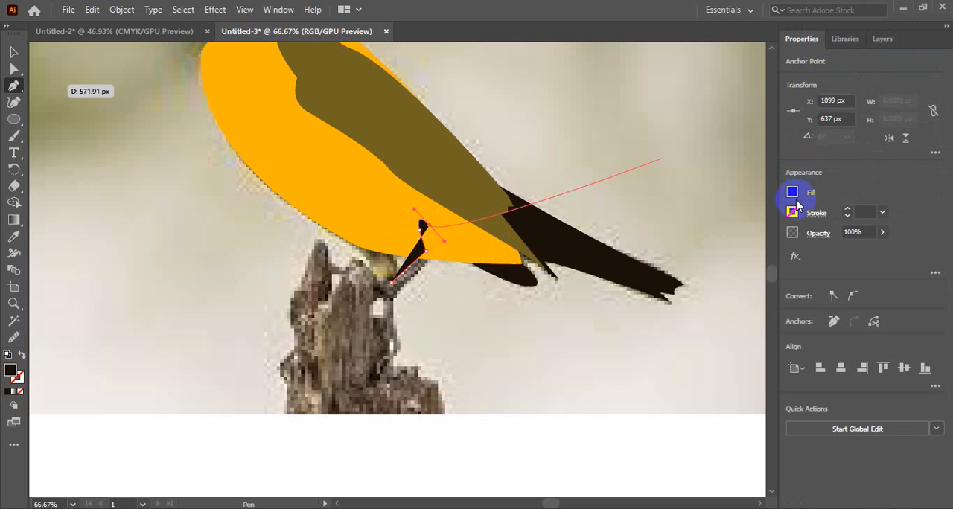
pyautogui.click(793, 196)
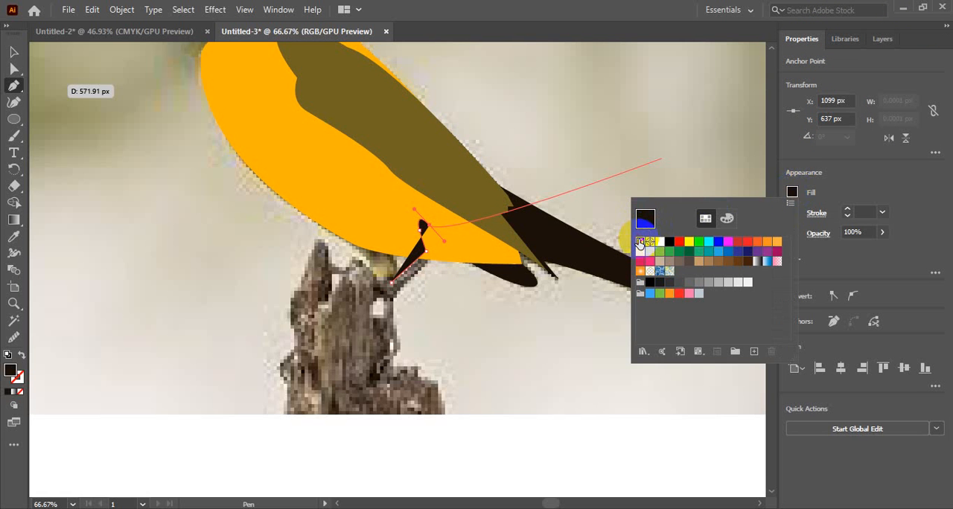
pyautogui.click(640, 243)
pyautogui.click(798, 42)
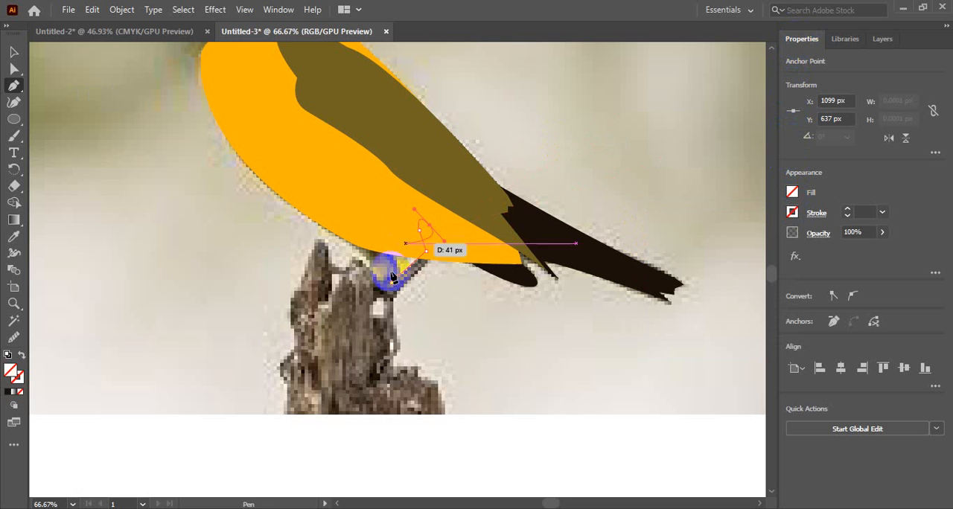
# Continue the leg outline down its rear edge to the ankle and close it at the starting anchor
pyautogui.click(437, 245)
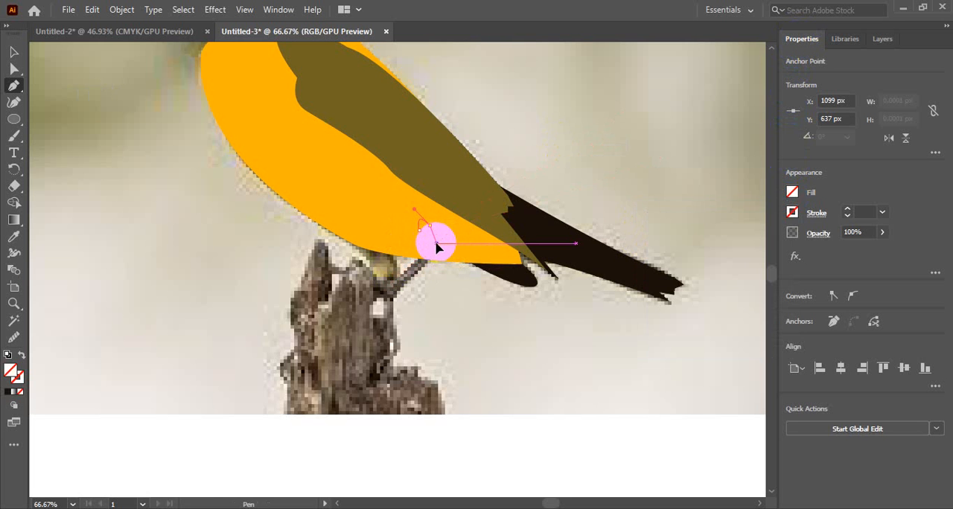
pyautogui.moveTo(437, 248); pyautogui.dragTo(399, 298)
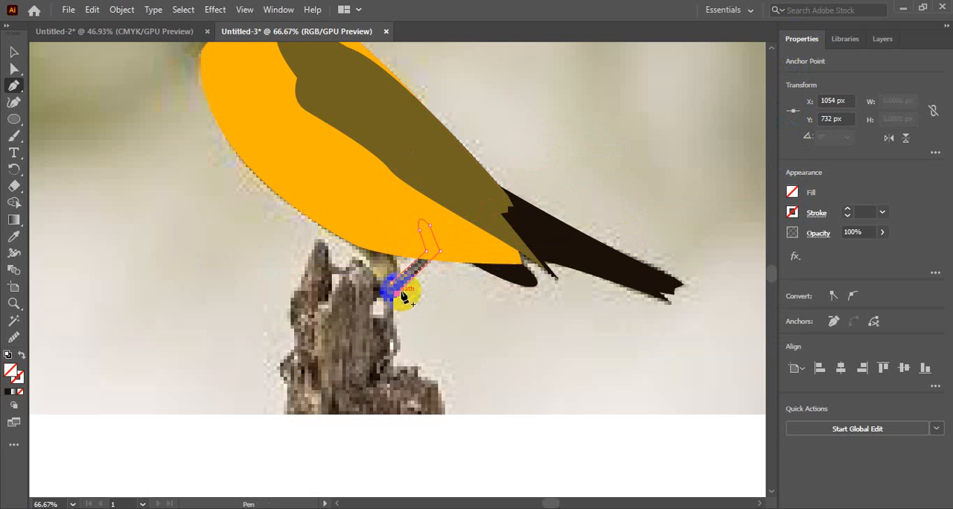
pyautogui.moveTo(387, 305)
pyautogui.mouseDown()
pyautogui.moveTo(394, 315)
pyautogui.moveTo(383, 297)
pyautogui.moveTo(397, 294)
pyautogui.mouseUp()
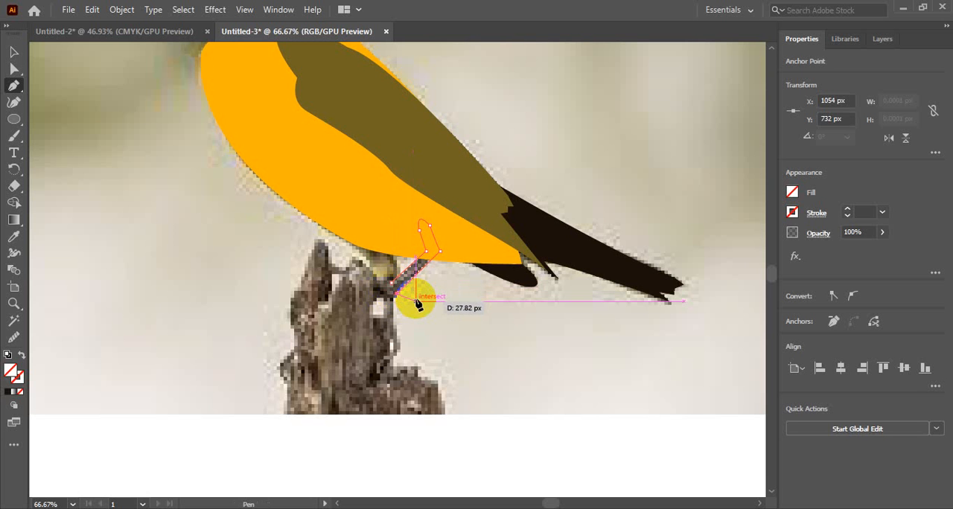
pyautogui.click(386, 300)
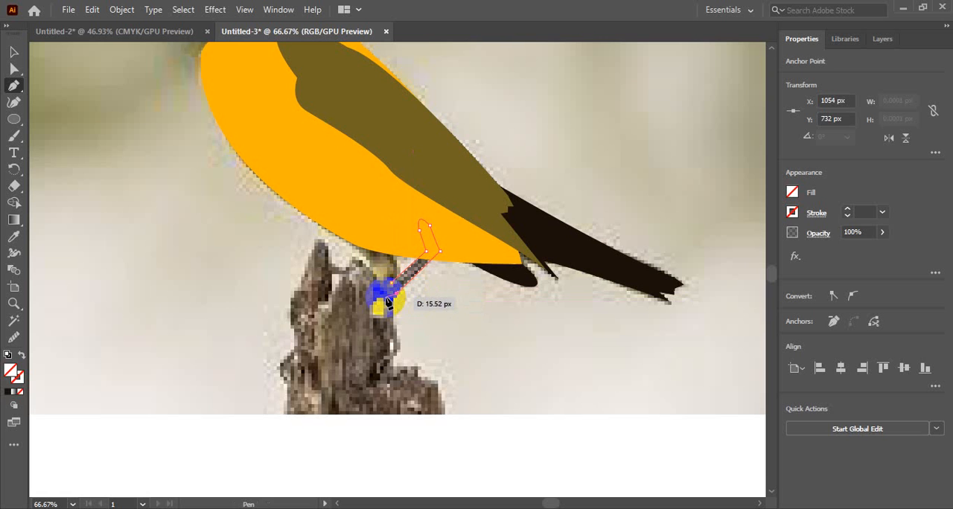
pyautogui.moveTo(386, 299); pyautogui.dragTo(398, 301)
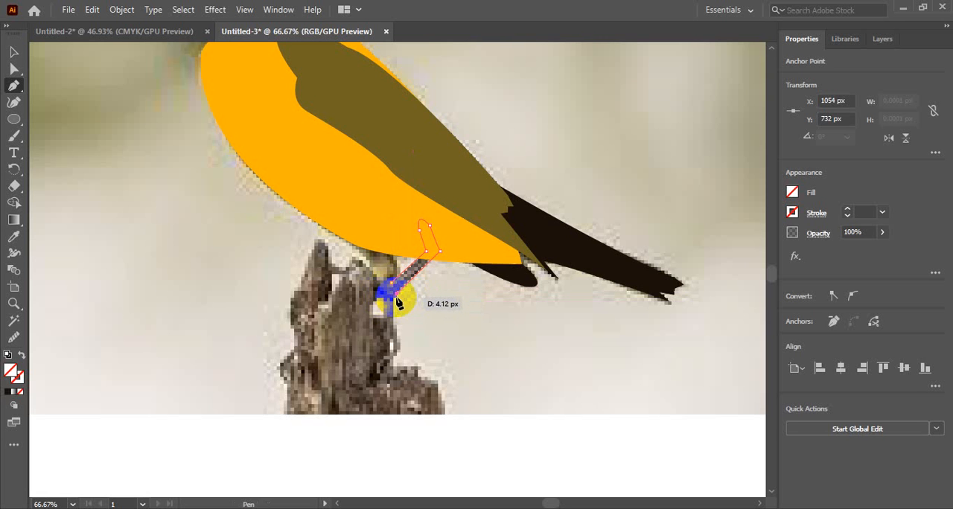
pyautogui.moveTo(398, 301); pyautogui.dragTo(401, 302)
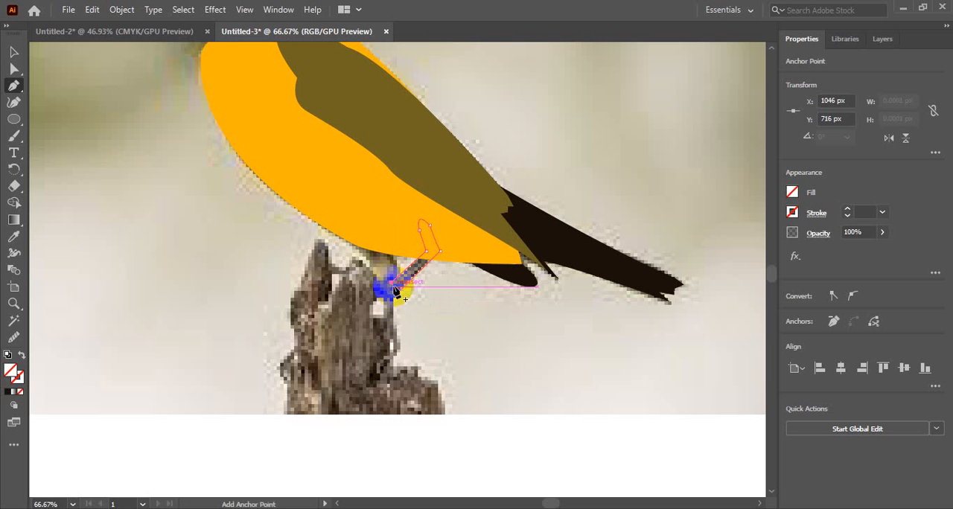
pyautogui.press('alt')
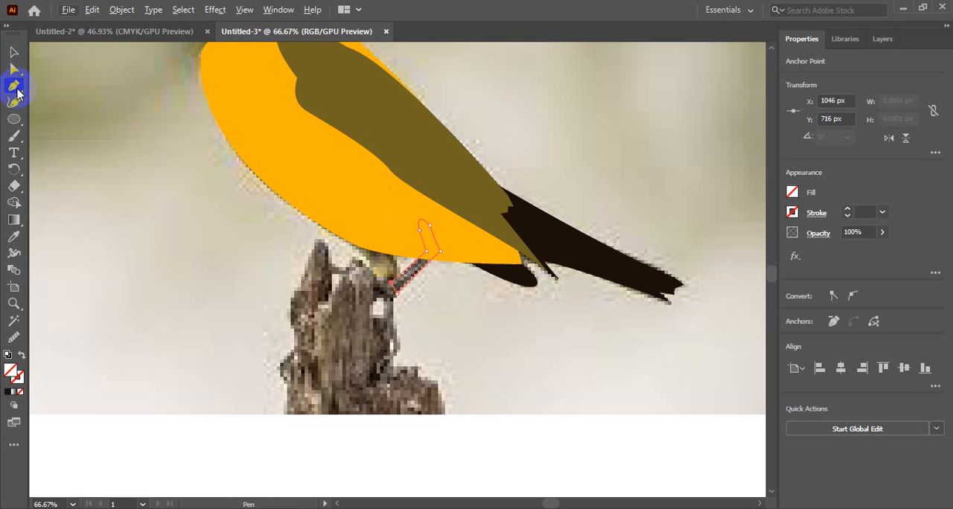
pyautogui.click(16, 56)
pyautogui.click(13, 87)
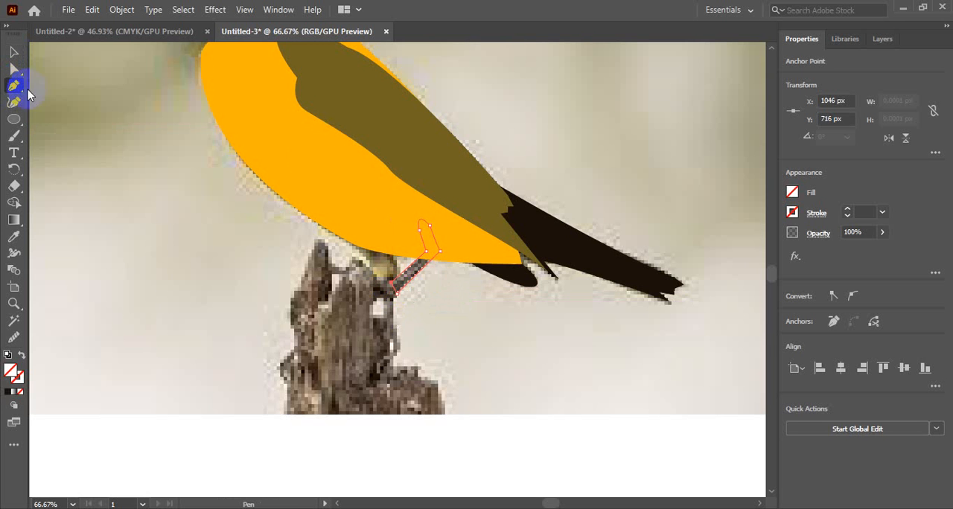
pyautogui.click(397, 287)
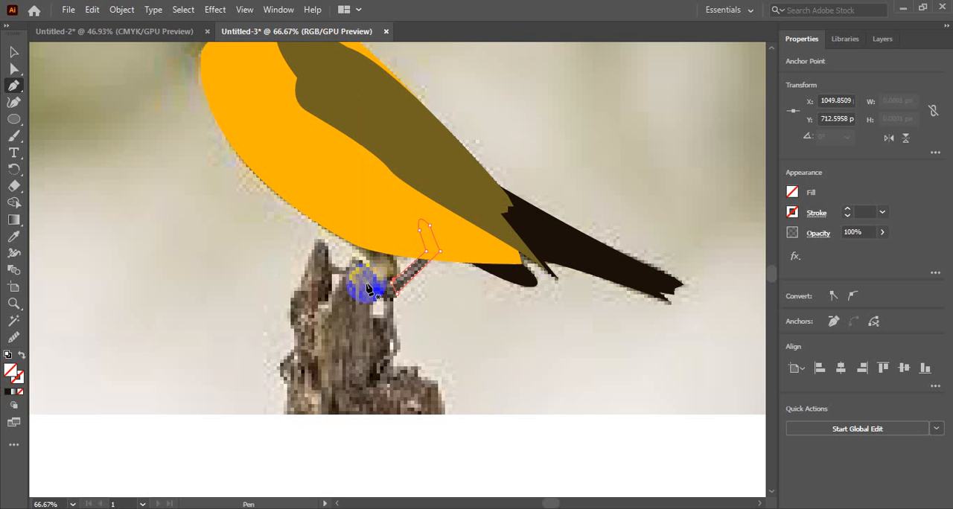
pyautogui.moveTo(366, 280); pyautogui.dragTo(363, 292)
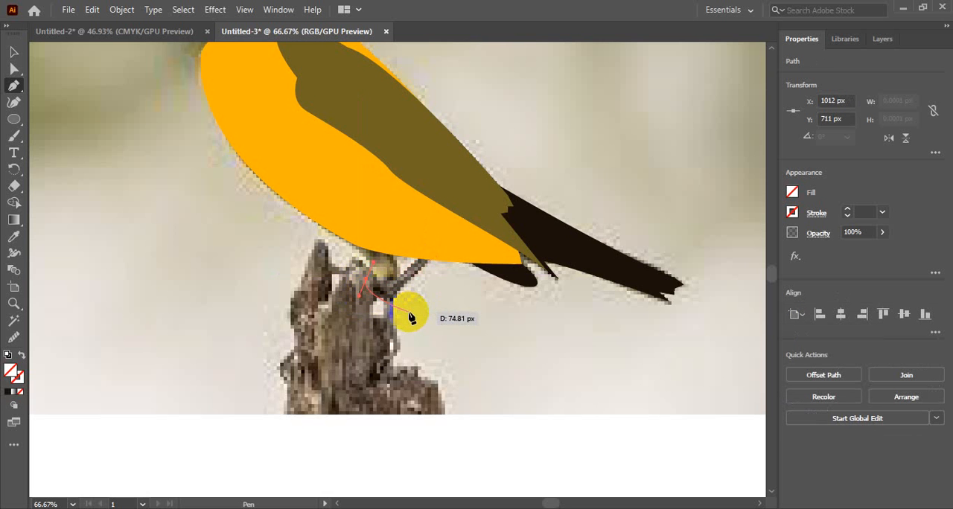
pyautogui.click(412, 318)
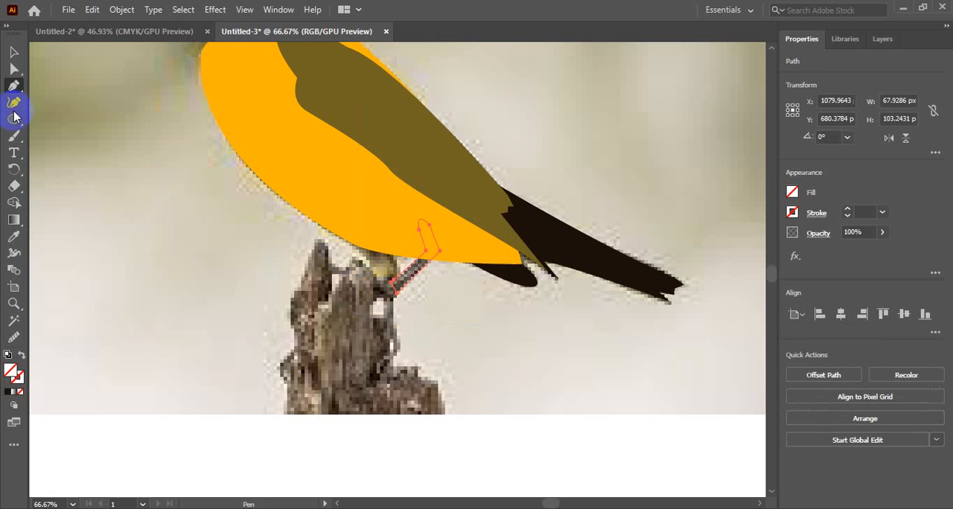
# Hide the photo in Layer 1 so only the bird shapes and the leg outline show
pyautogui.click(12, 54)
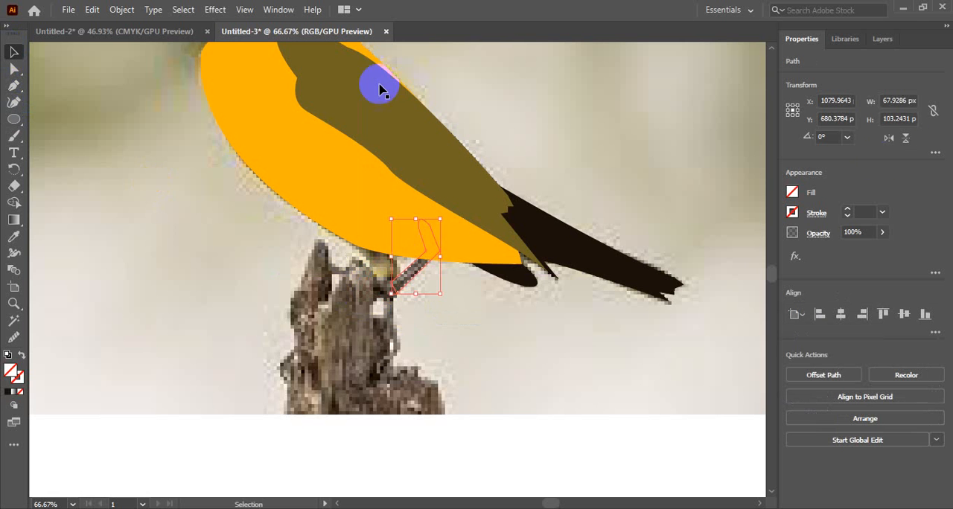
pyautogui.click(882, 40)
pyautogui.click(789, 208)
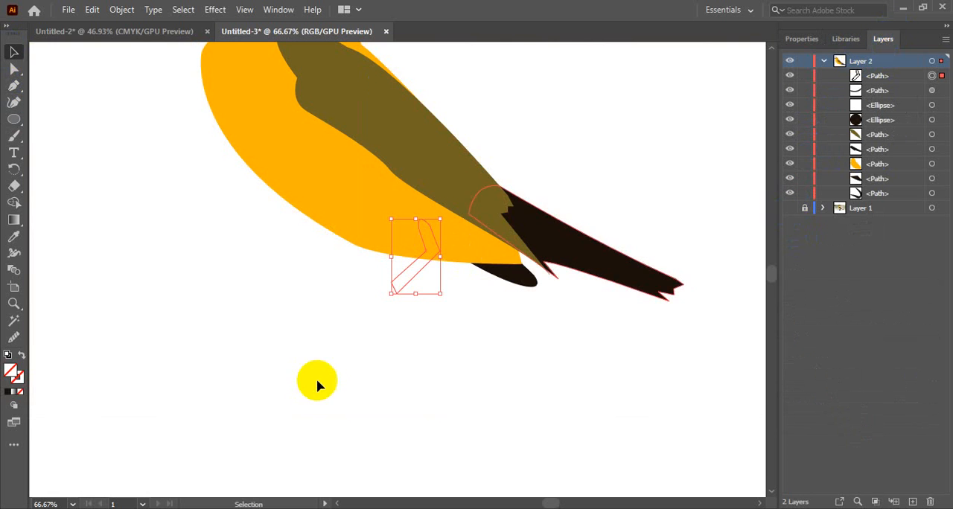
# Draw the first toe with the Pen tool as an unfilled curve running forward from the ankle and arching back underneath
pyautogui.click(15, 84)
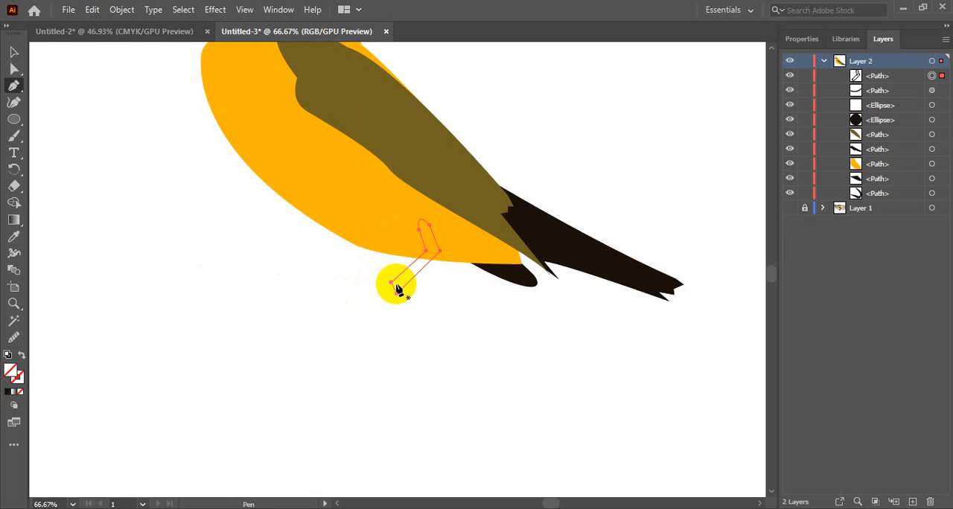
pyautogui.click(397, 287)
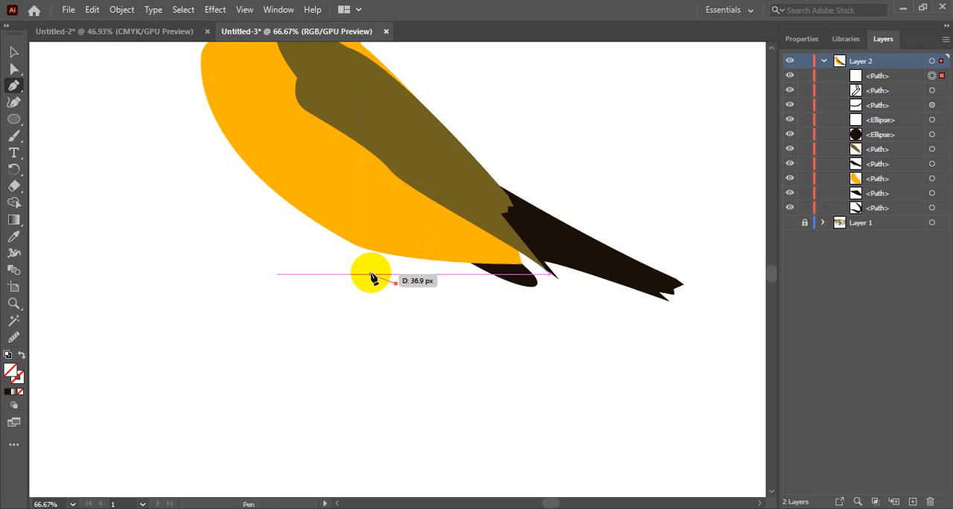
pyautogui.click(365, 280)
pyautogui.moveTo(365, 282); pyautogui.dragTo(355, 287)
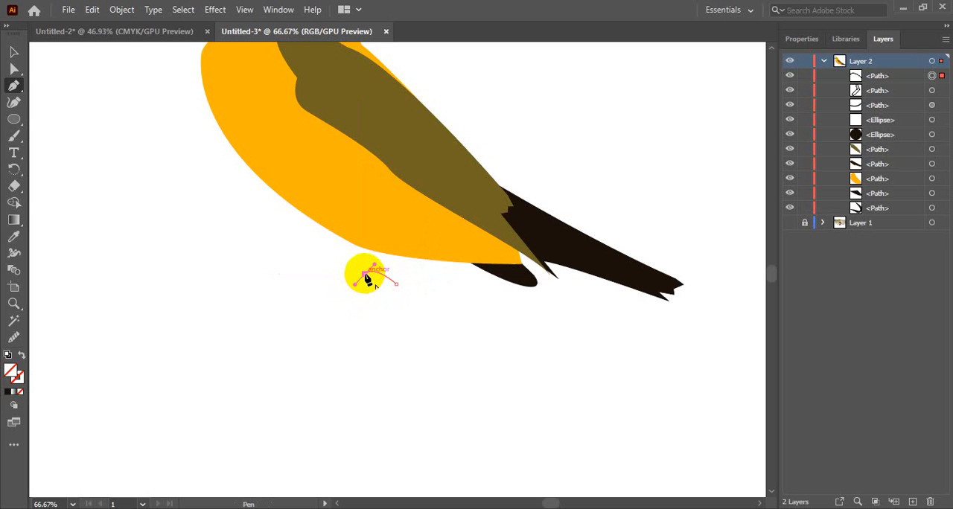
pyautogui.moveTo(367, 279); pyautogui.dragTo(380, 296)
pyautogui.click(380, 287)
pyautogui.press('ctrl')
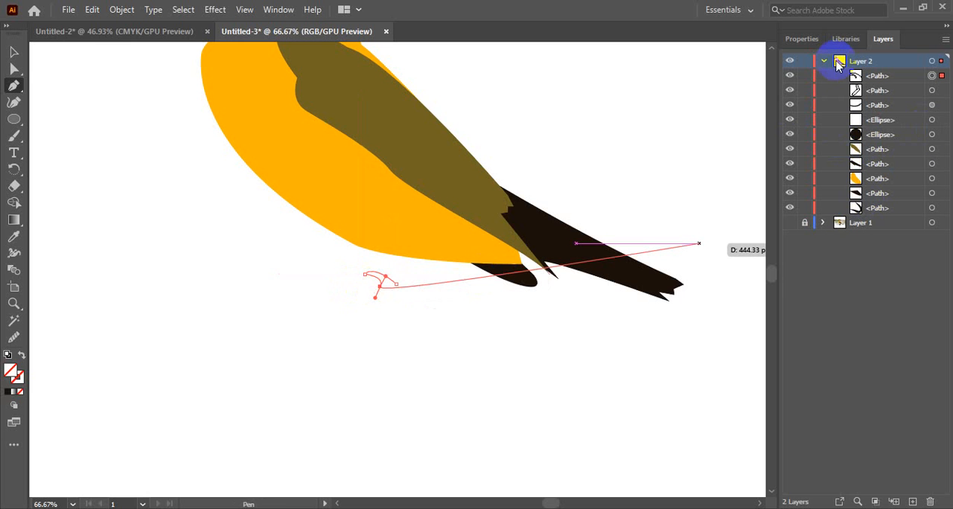
# Try to extend the foot path with a second curved toe just below the first one
pyautogui.moveTo(380, 285)
pyautogui.mouseDown()
pyautogui.moveTo(52, 240)
pyautogui.moveTo(22, 70)
pyautogui.moveTo(373, 351)
pyautogui.moveTo(385, 291)
pyautogui.moveTo(831, 153)
pyautogui.moveTo(650, 134)
pyautogui.moveTo(230, 291)
pyautogui.moveTo(602, 296)
pyautogui.moveTo(451, 282)
pyautogui.moveTo(352, 287)
pyautogui.moveTo(385, 291)
pyautogui.moveTo(367, 287)
pyautogui.mouseUp()
pyautogui.click(365, 280)
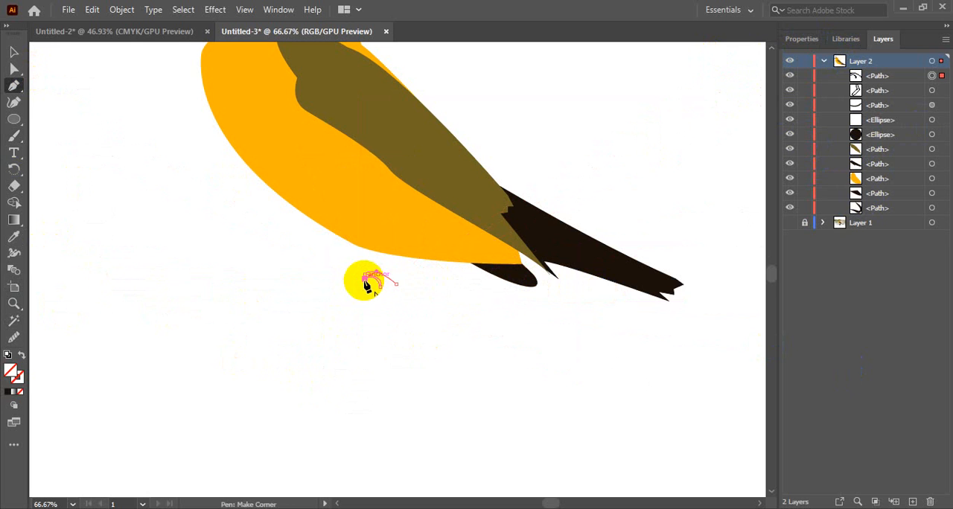
pyautogui.moveTo(384, 297)
pyautogui.mouseDown()
pyautogui.moveTo(393, 291)
pyautogui.moveTo(385, 309)
pyautogui.moveTo(387, 295)
pyautogui.mouseUp()
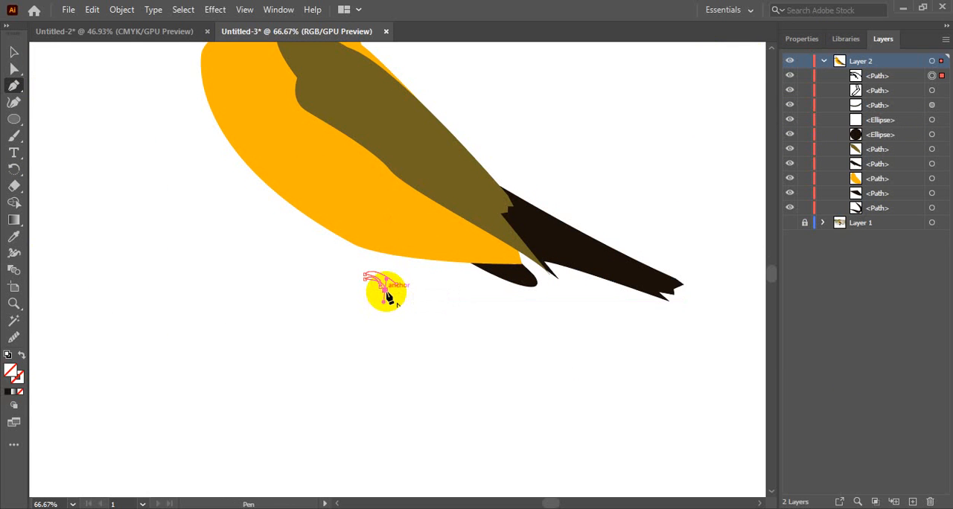
pyautogui.click(385, 291)
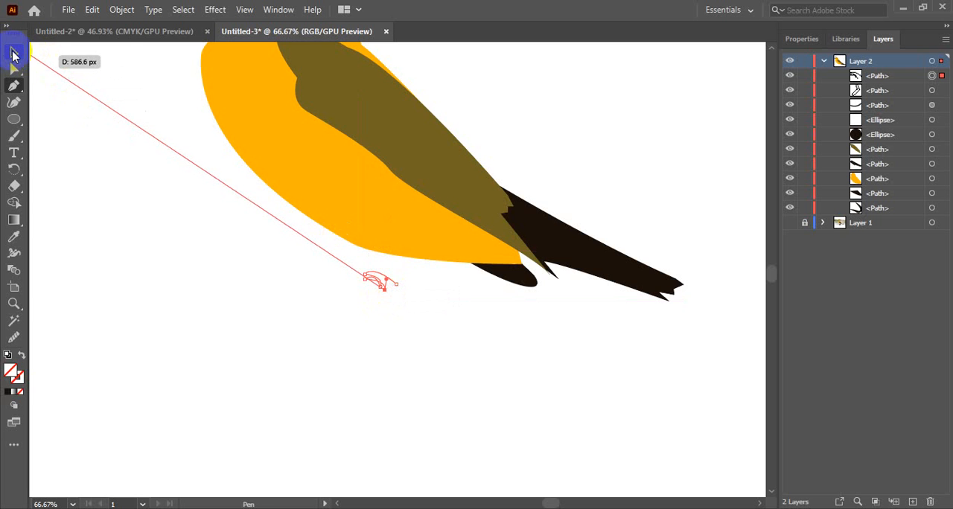
pyautogui.click(14, 52)
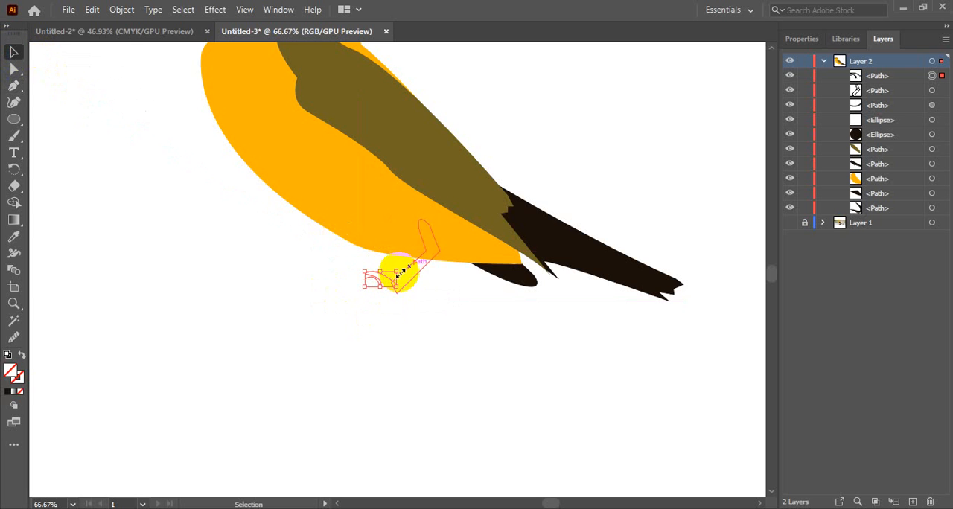
# Delete the toe path and fill the leg outline with the tail's near-black colour using the Eyedropper
pyautogui.press('Delete')
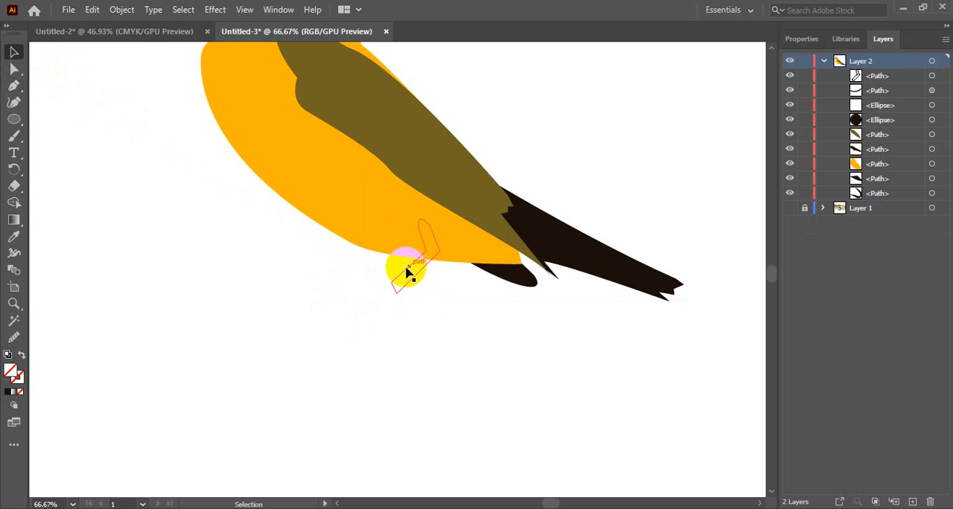
pyautogui.click(407, 272)
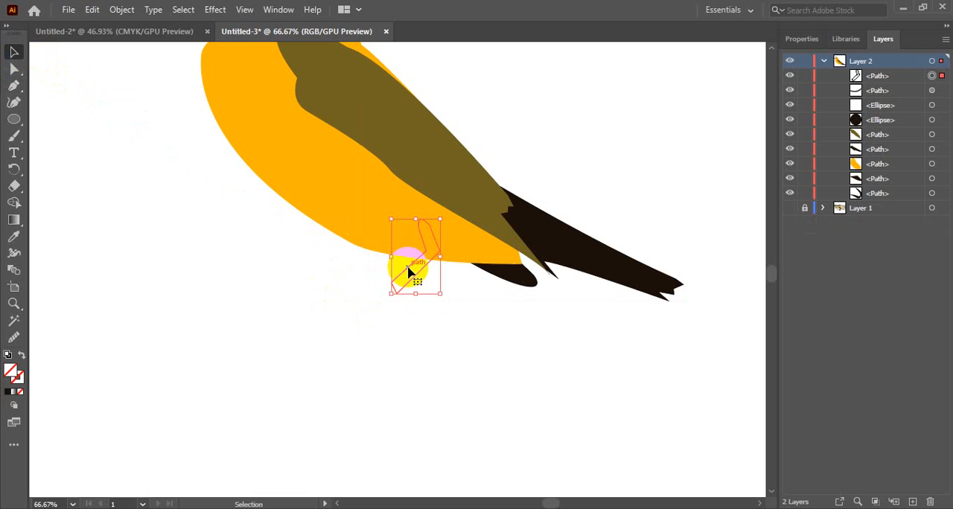
pyautogui.press('i')
pyautogui.click(549, 223)
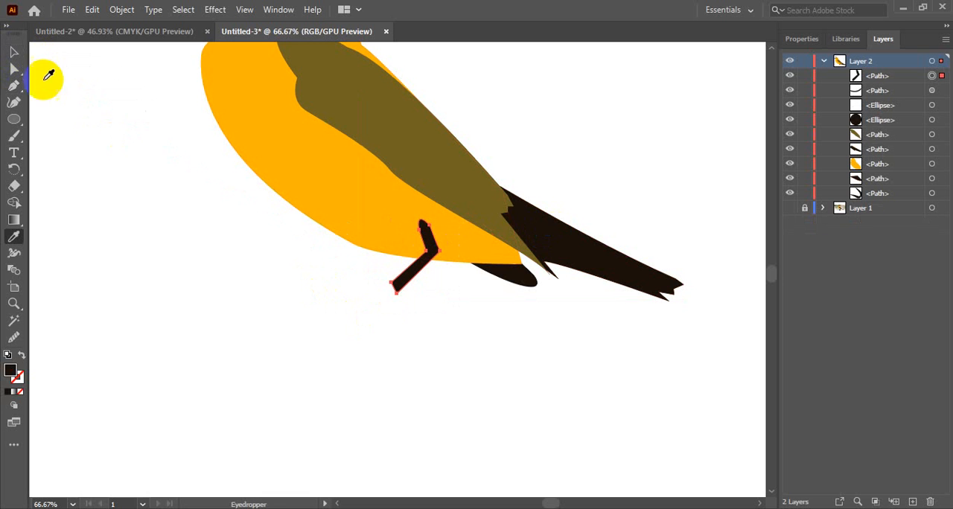
pyautogui.click(14, 52)
pyautogui.click(383, 336)
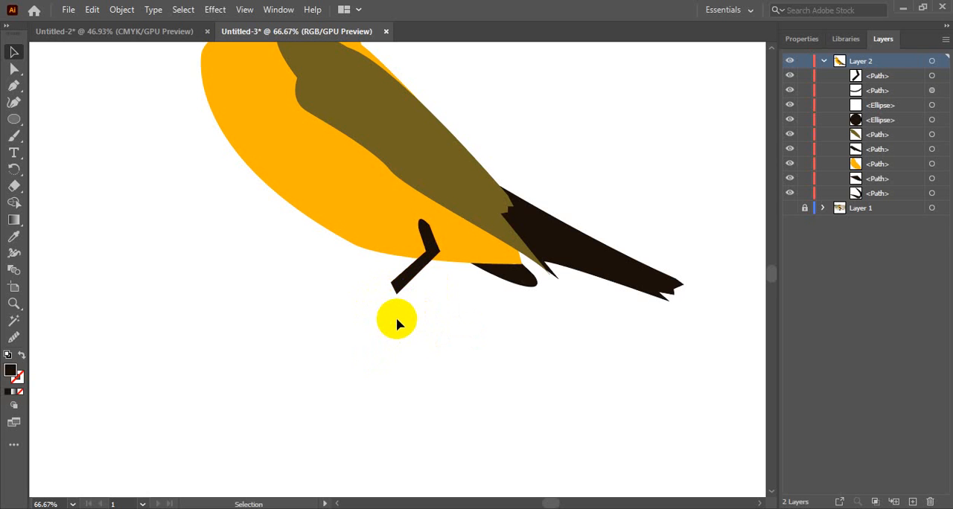
# Draw a closed, dark-filled hooked toe with the Pen tool in the empty space in front of the ankle
pyautogui.click(10, 88)
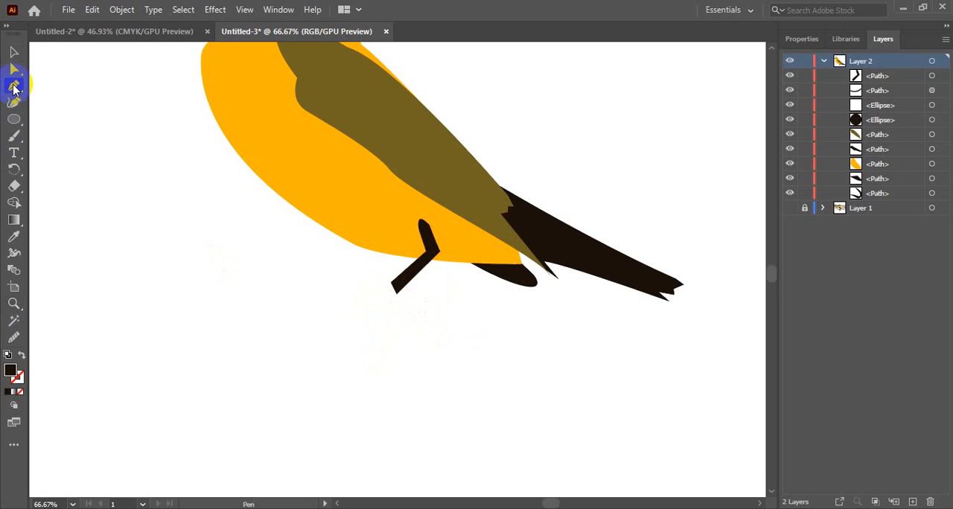
pyautogui.click(328, 320)
pyautogui.moveTo(367, 311); pyautogui.dragTo(406, 348)
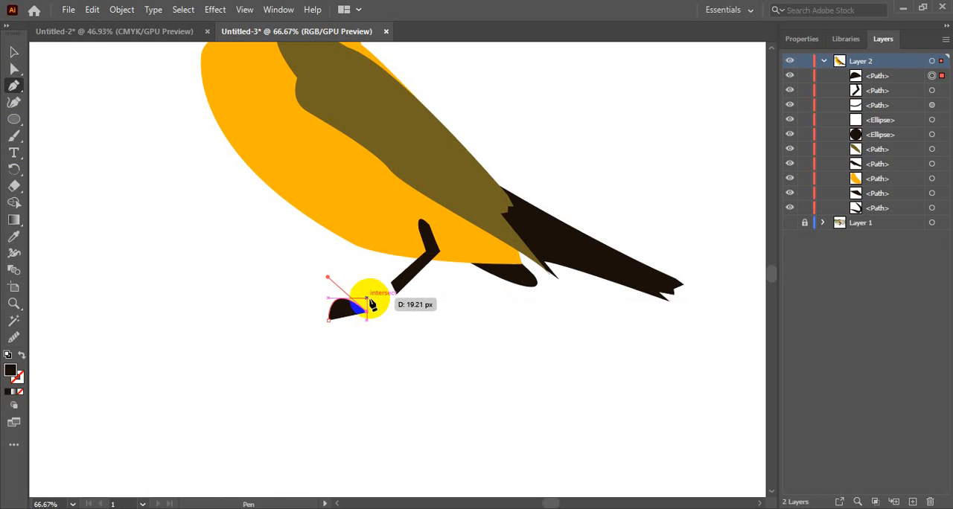
pyautogui.click(367, 302)
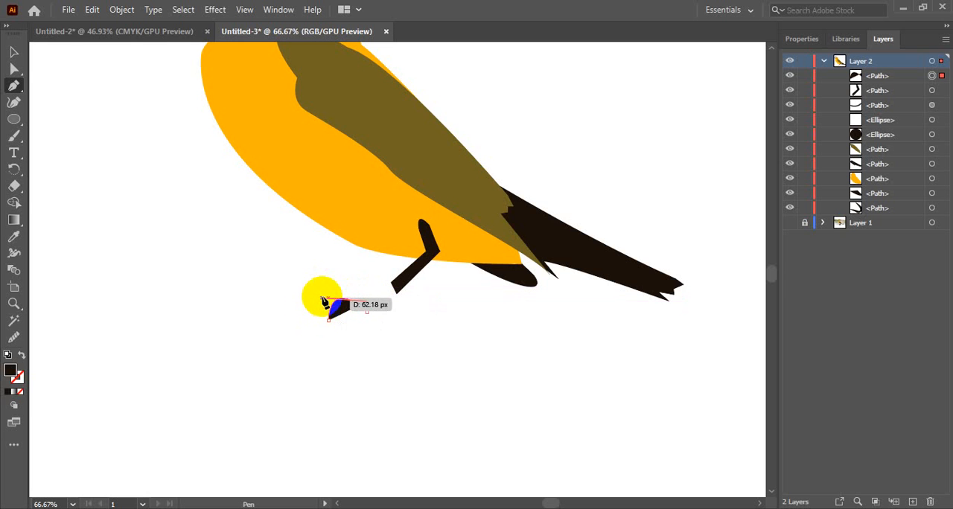
pyautogui.moveTo(322, 294); pyautogui.dragTo(331, 326)
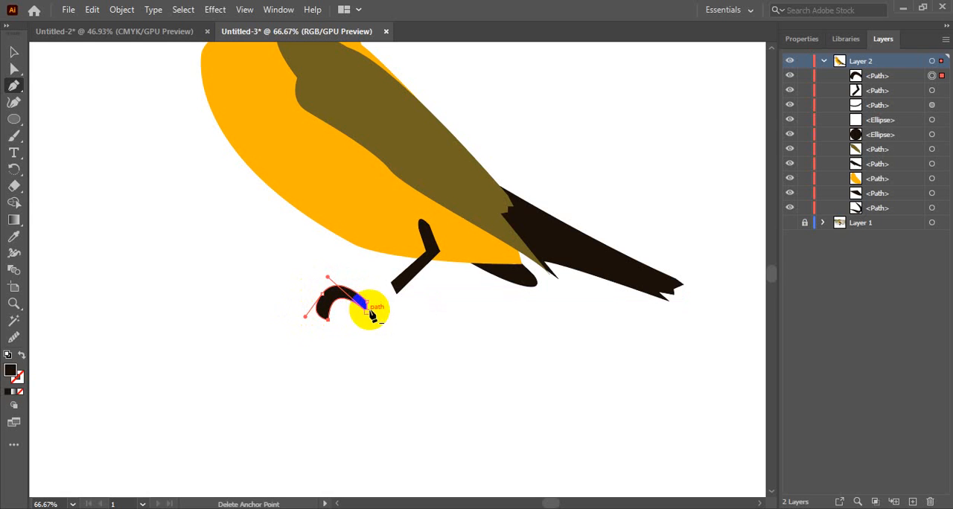
pyautogui.click(367, 308)
pyautogui.click(14, 52)
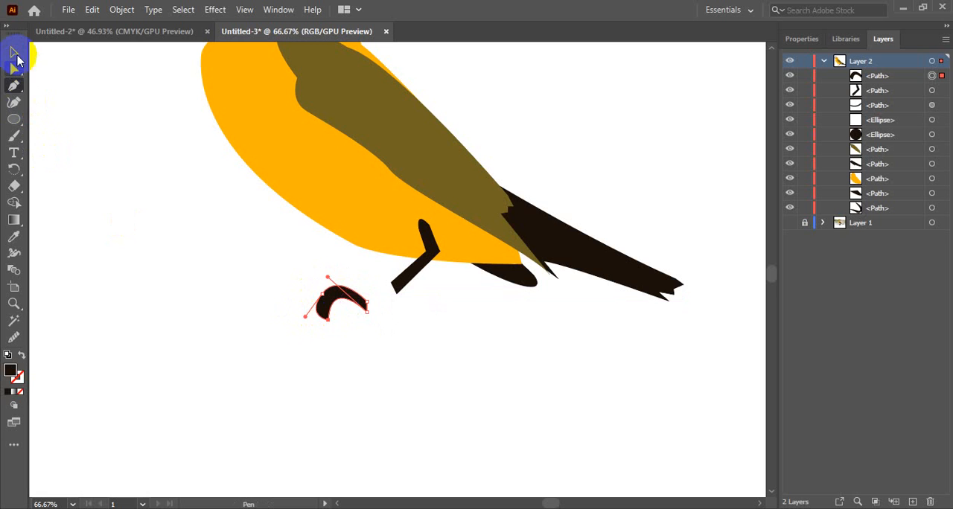
pyautogui.click(157, 247)
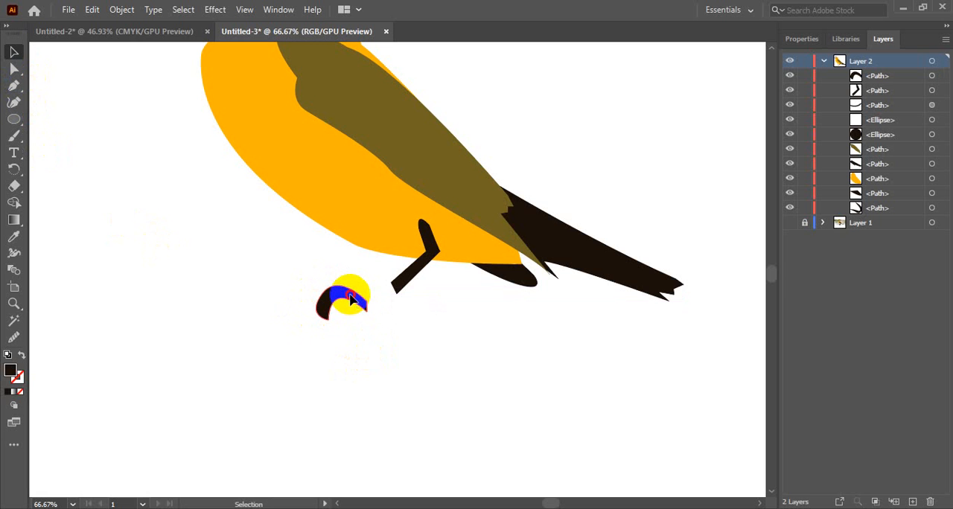
# Duplicate the toe and nest a smaller copy just beneath its curve, aligned at the rear end
pyautogui.click(351, 297)
pyautogui.moveTo(351, 297)
pyautogui.mouseDown()
pyautogui.moveTo(369, 313)
pyautogui.moveTo(366, 328)
pyautogui.moveTo(357, 316)
pyautogui.moveTo(365, 300)
pyautogui.moveTo(348, 272)
pyautogui.moveTo(355, 320)
pyautogui.moveTo(348, 313)
pyautogui.mouseUp()
pyautogui.click(346, 391)
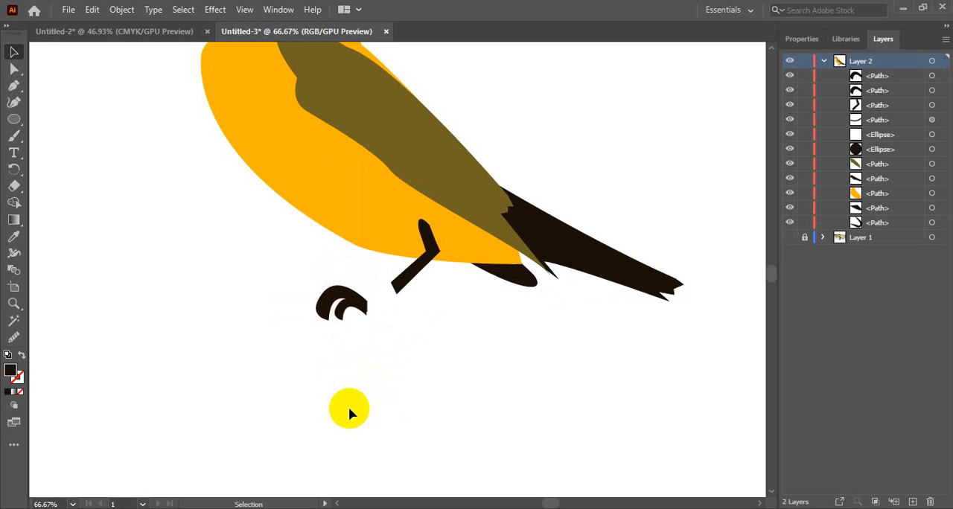
# Merge the two overlapping toes into one foot shape with the Shape Builder tool
pyautogui.moveTo(349, 276); pyautogui.dragTo(361, 344)
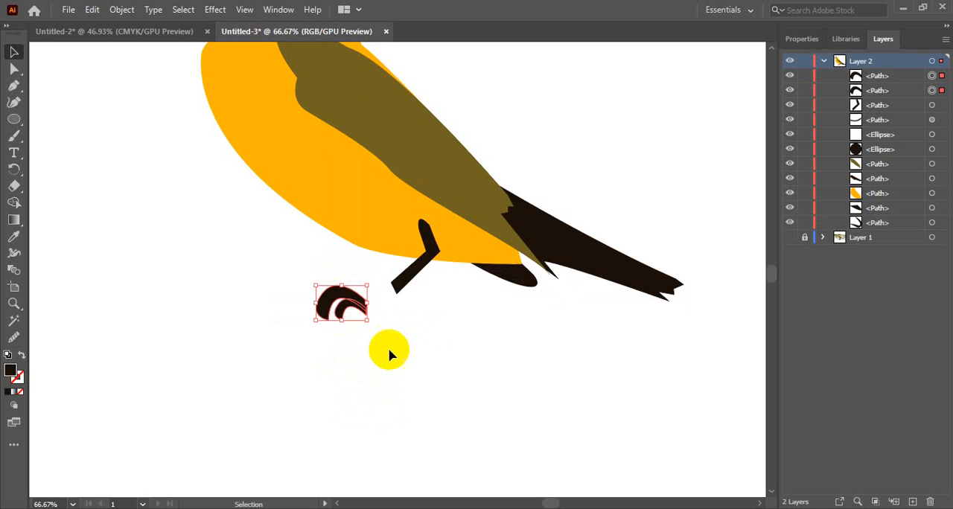
pyautogui.click(14, 202)
pyautogui.moveTo(331, 304)
pyautogui.mouseDown()
pyautogui.moveTo(353, 292)
pyautogui.moveTo(360, 307)
pyautogui.mouseUp()
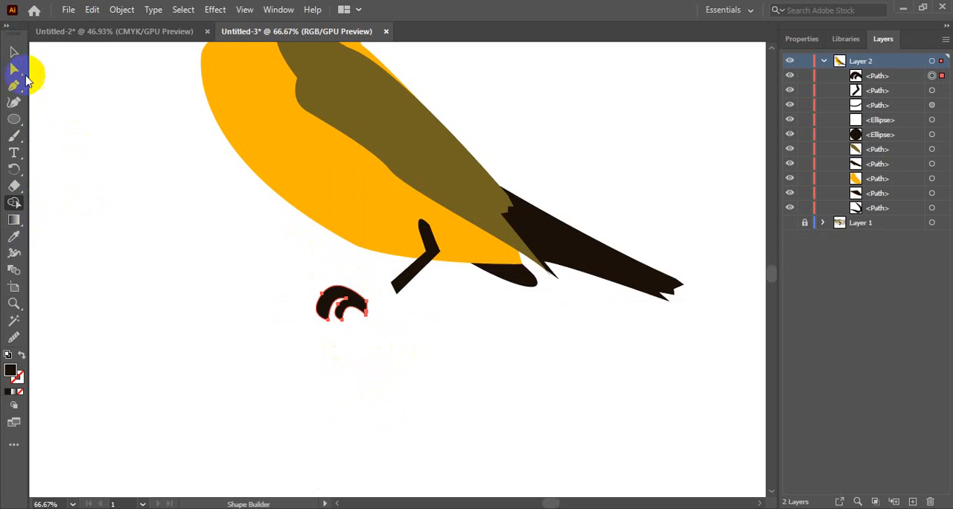
pyautogui.click(13, 51)
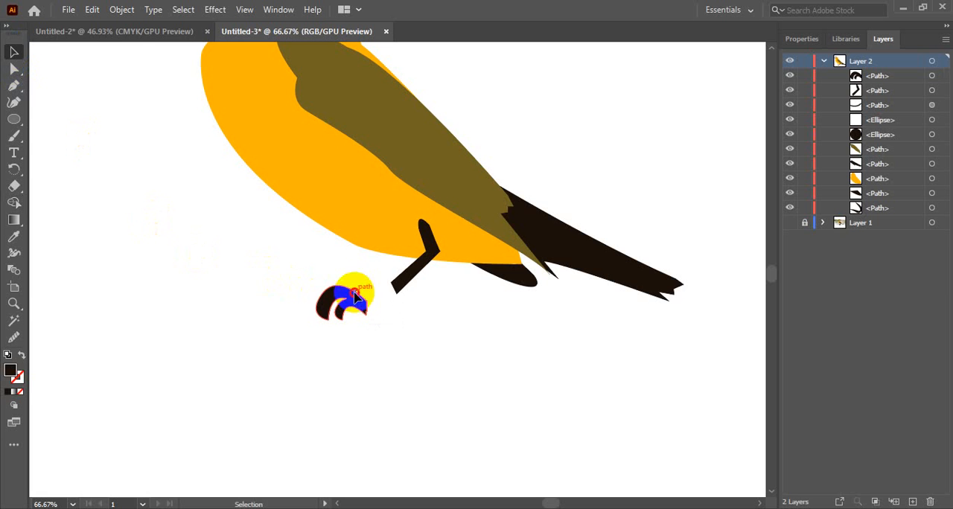
# Move the merged foot so its rear end joins the lower end of the leg
pyautogui.moveTo(353, 295); pyautogui.dragTo(387, 275)
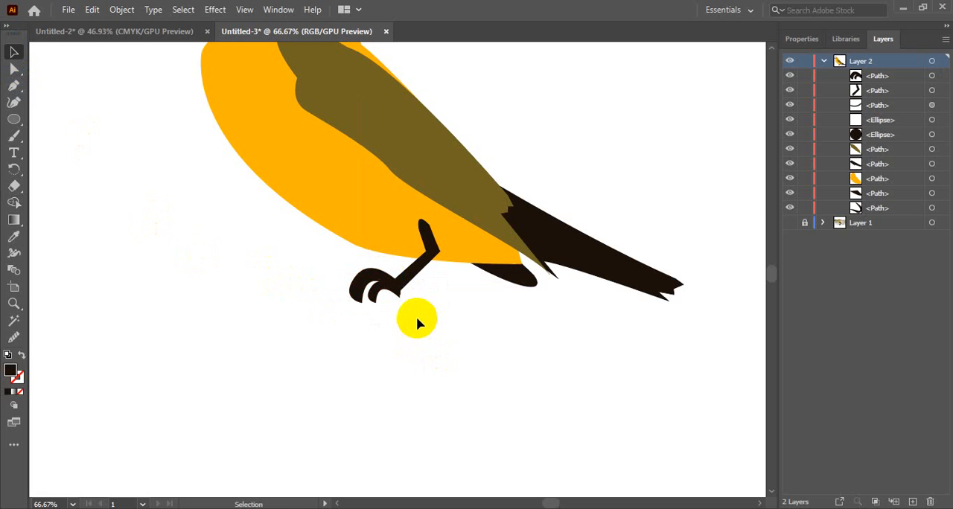
pyautogui.keyDown('ctrl'); pyautogui.click(392, 323); pyautogui.keyUp('ctrl')
pyautogui.keyDown('ctrl'); pyautogui.click(410, 238); pyautogui.keyUp('ctrl')
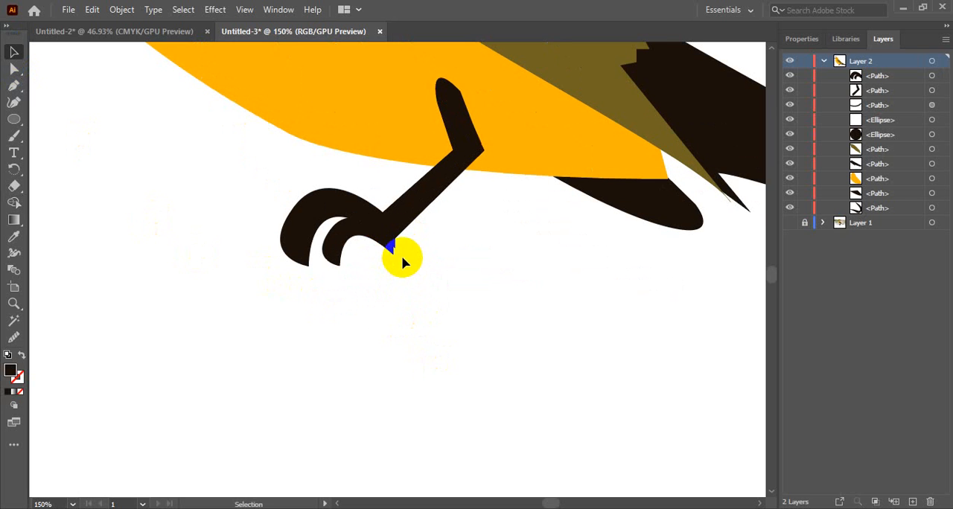
pyautogui.keyDown('ctrl'); pyautogui.keyDown('alt'); pyautogui.click(366, 278); pyautogui.keyUp('alt'); pyautogui.keyUp('ctrl')
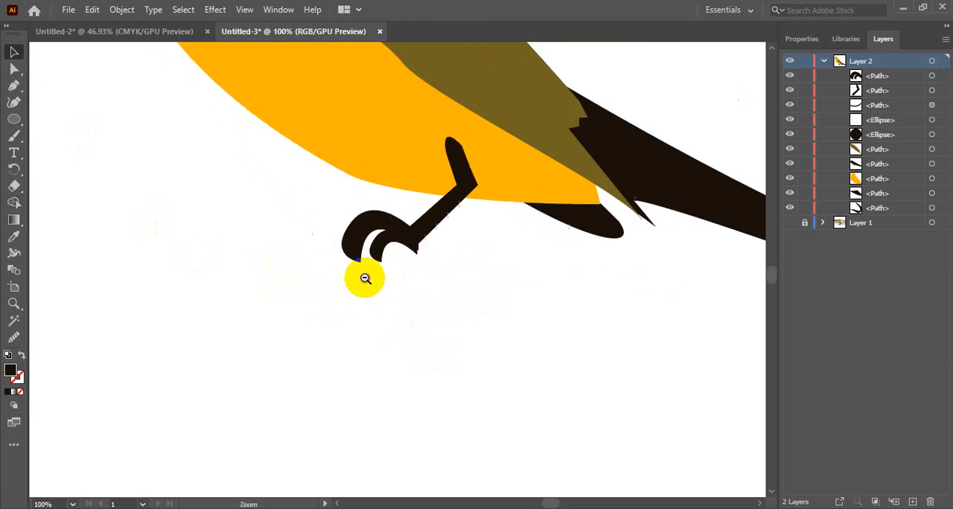
pyautogui.keyDown('ctrl'); pyautogui.keyDown('alt'); pyautogui.click(365, 278); pyautogui.keyUp('alt'); pyautogui.keyUp('ctrl')
pyautogui.keyDown('ctrl'); pyautogui.keyDown('alt'); pyautogui.click(365, 278); pyautogui.keyUp('alt'); pyautogui.keyUp('ctrl')
pyautogui.keyDown('ctrl'); pyautogui.keyDown('alt'); pyautogui.click(430, 294); pyautogui.keyUp('alt'); pyautogui.keyUp('ctrl')
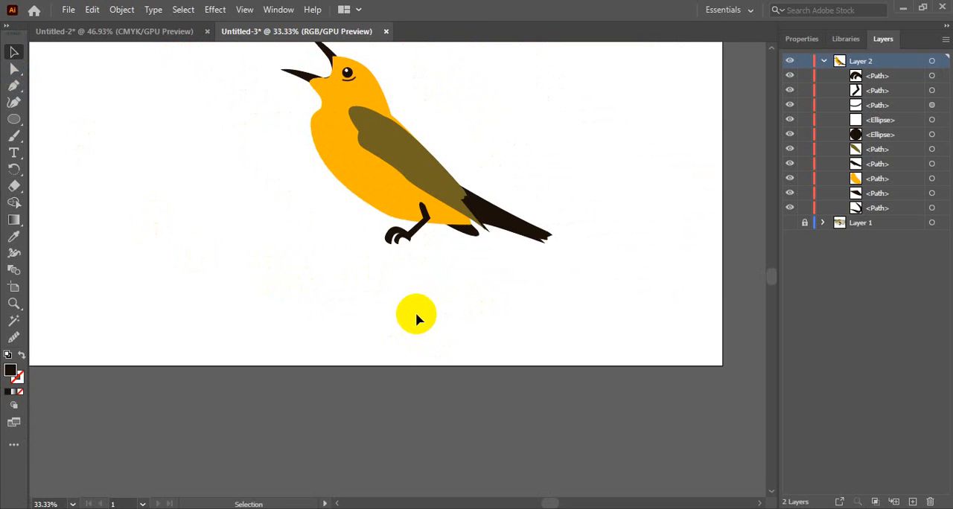
# Show the photo in Layer 1 briefly to compare it with the illustration, and hide it again
pyautogui.scroll(2, 409, 327)
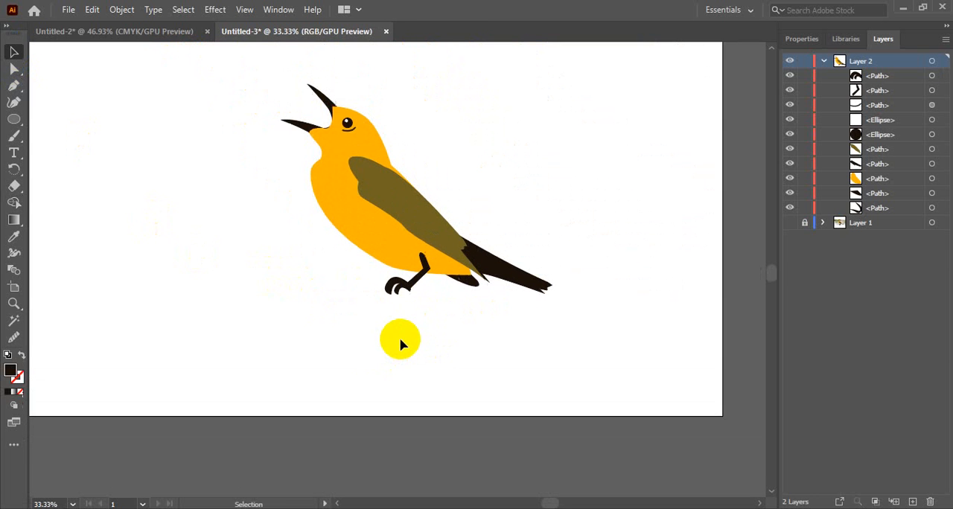
pyautogui.click(788, 223)
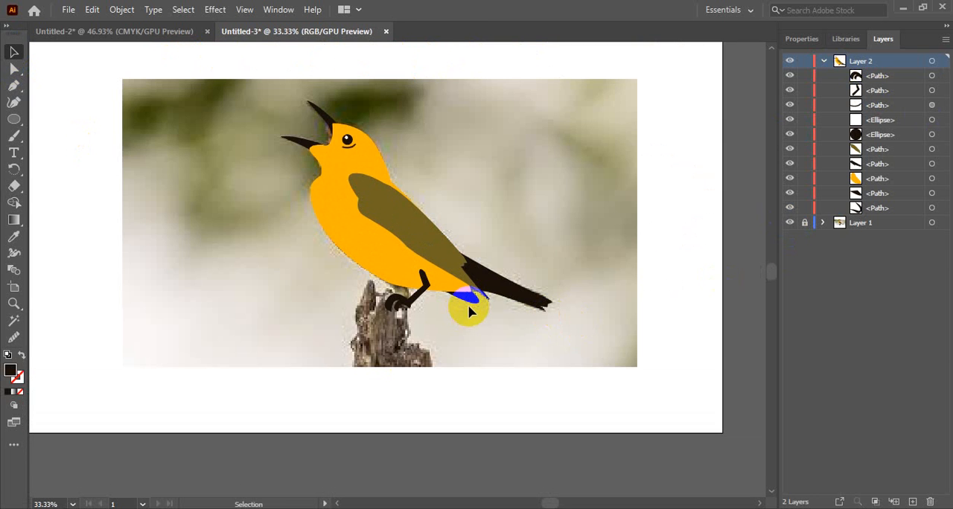
pyautogui.click(790, 224)
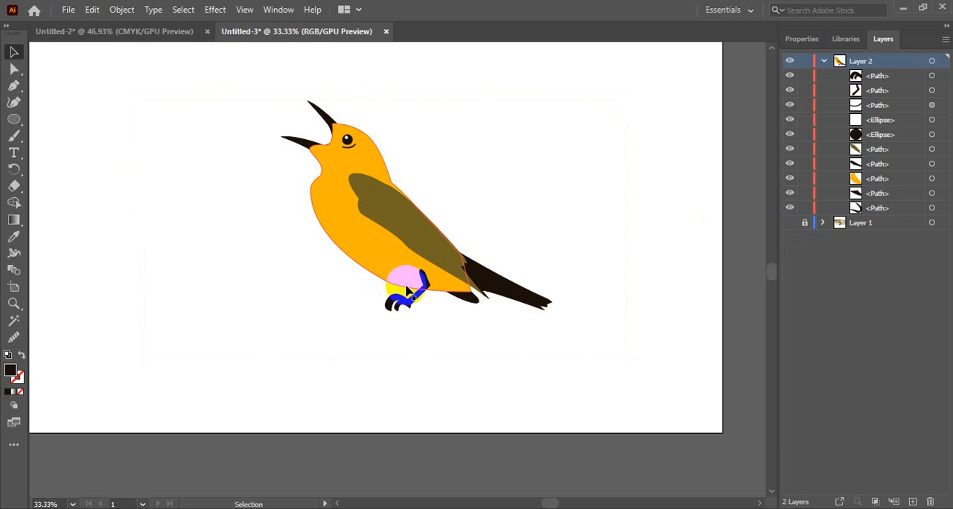
pyautogui.click(15, 87)
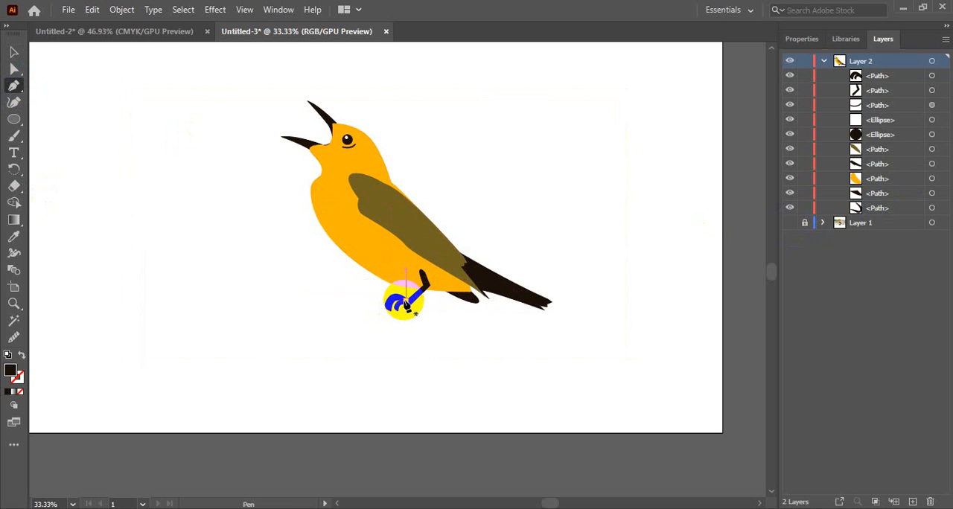
pyautogui.click(15, 51)
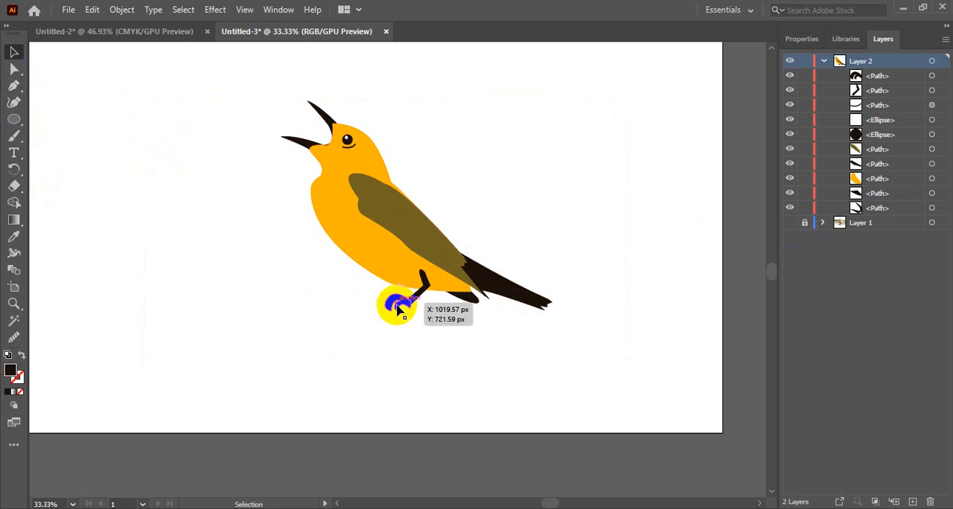
# Duplicate the foot and place the copy just above the first one, overlapping the belly edge
pyautogui.click(410, 315)
pyautogui.press('a')
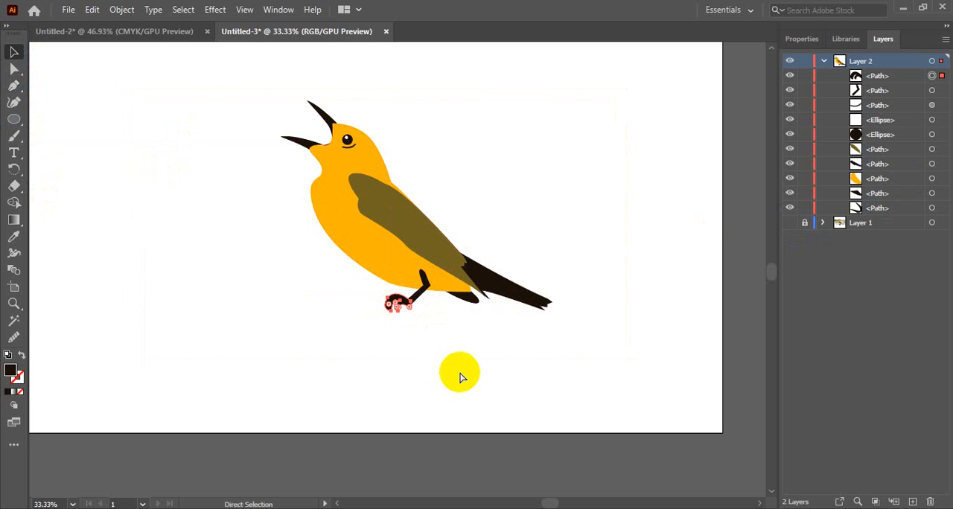
pyautogui.hotkey('ctrl', 'f')
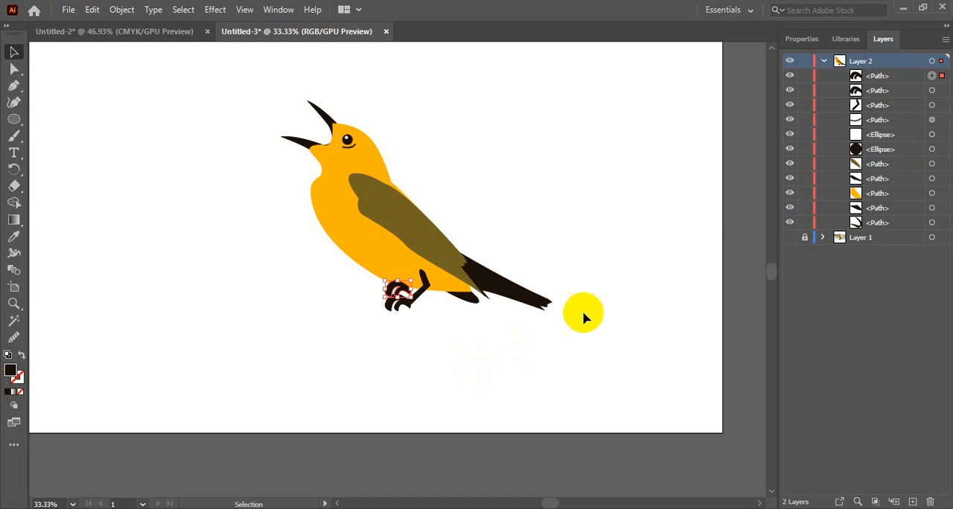
# Send the copied foot to the bottom of Layer 2's stacking order so it sits behind the body
pyautogui.click(882, 76)
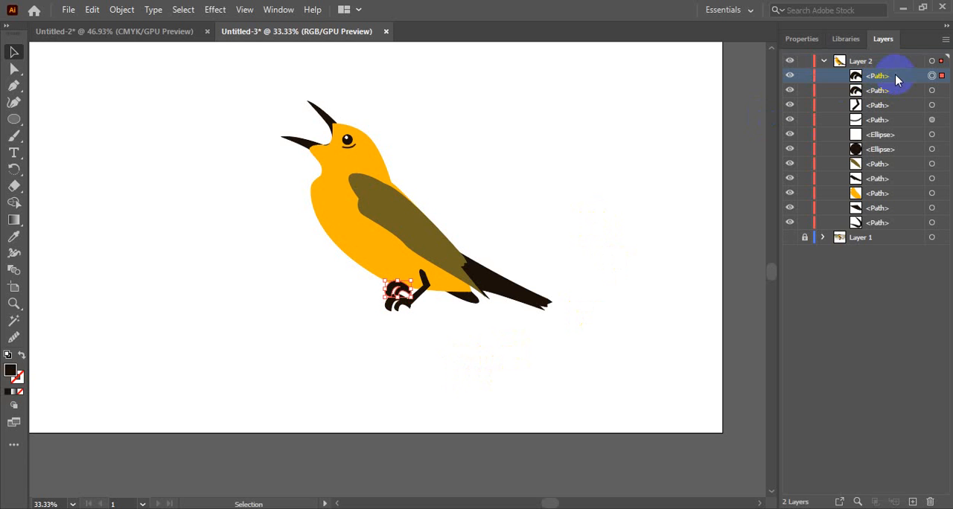
pyautogui.moveTo(895, 75); pyautogui.dragTo(891, 234)
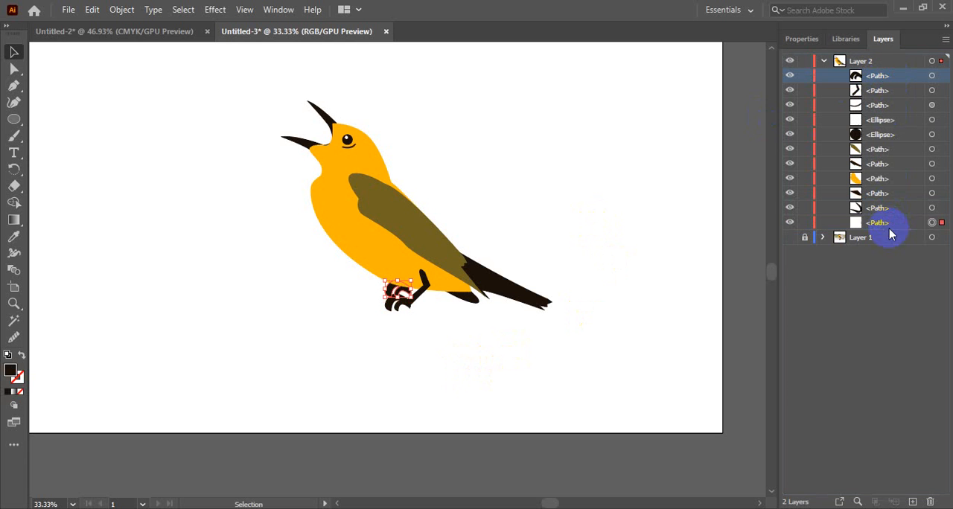
pyautogui.click(610, 341)
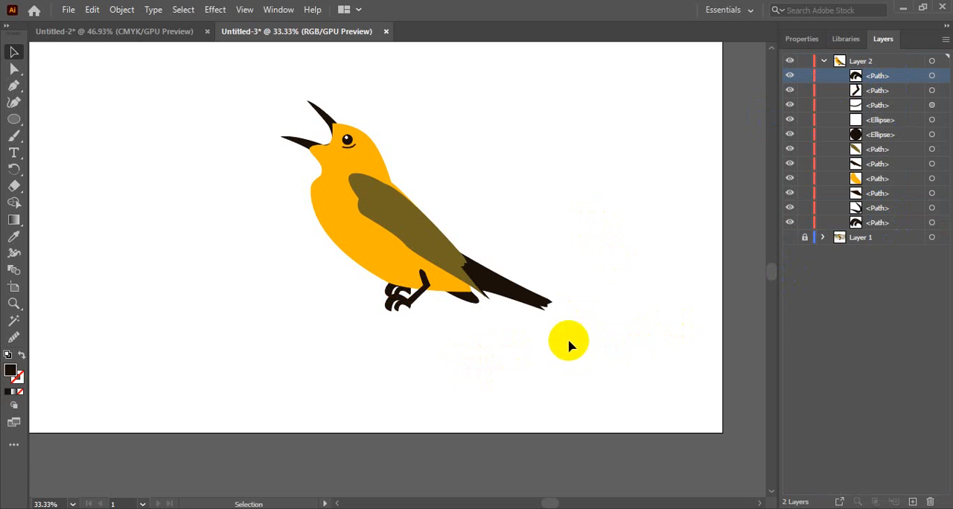
pyautogui.click(394, 290)
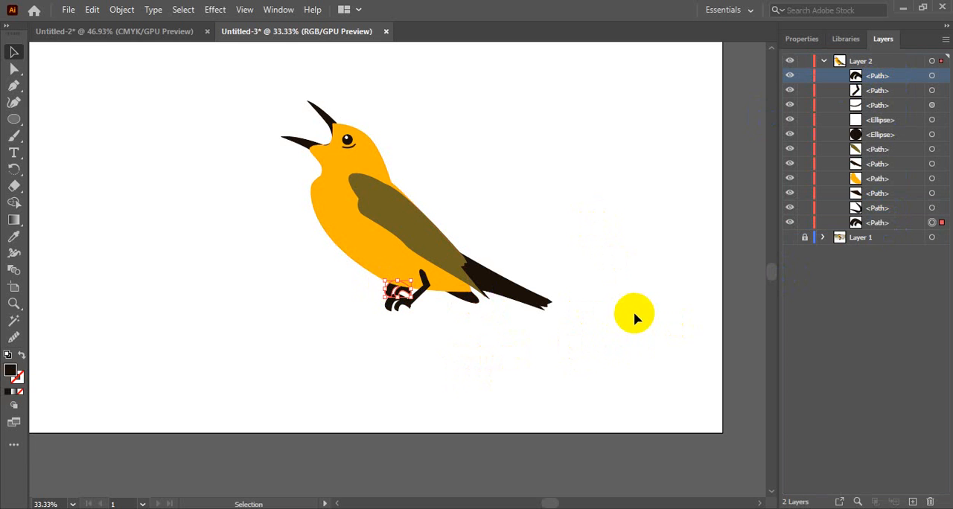
pyautogui.click(626, 353)
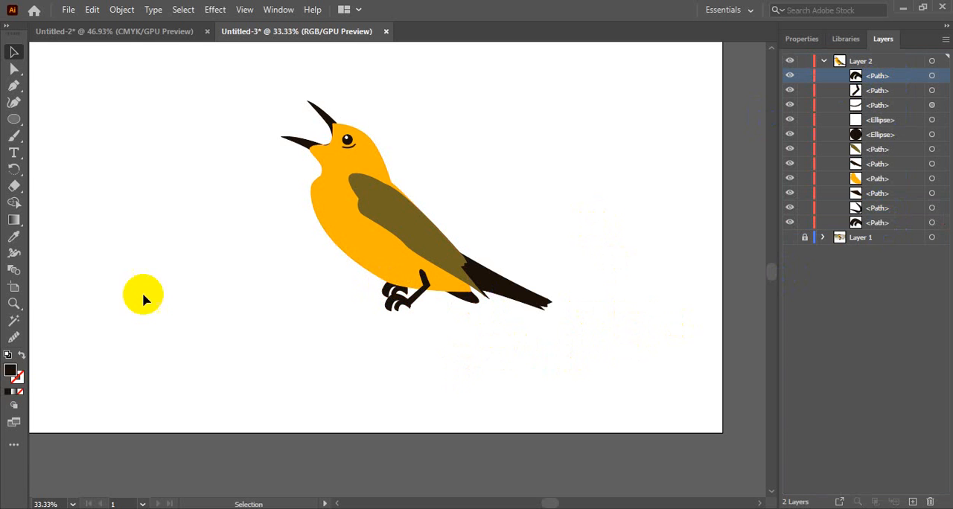
# Draw a small dark triangle with the Pen tool joining the second foot to the belly as its leg
pyautogui.click(13, 85)
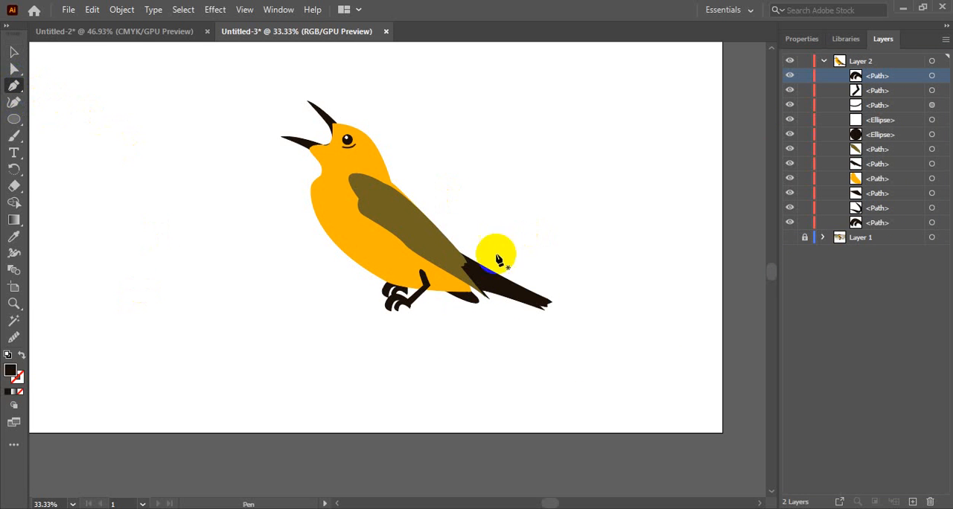
pyautogui.click(404, 292)
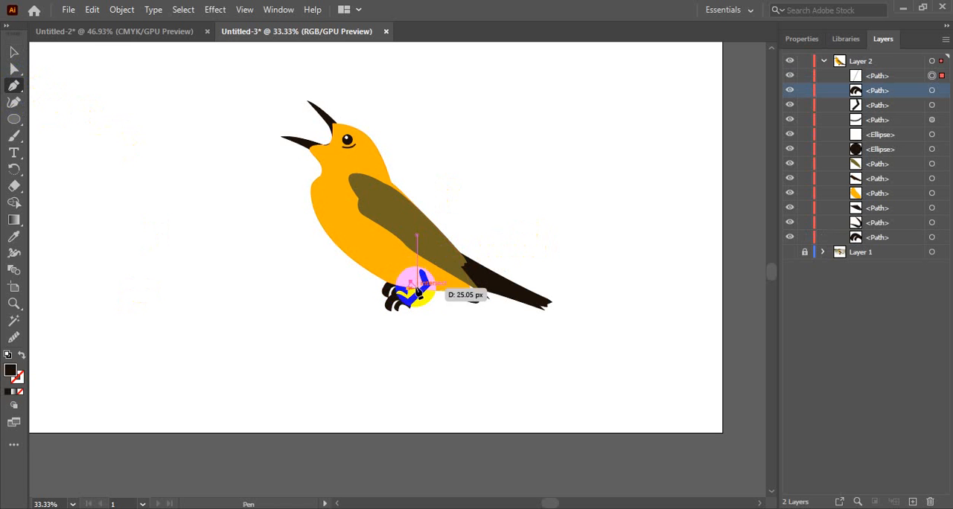
pyautogui.click(413, 287)
pyautogui.click(406, 292)
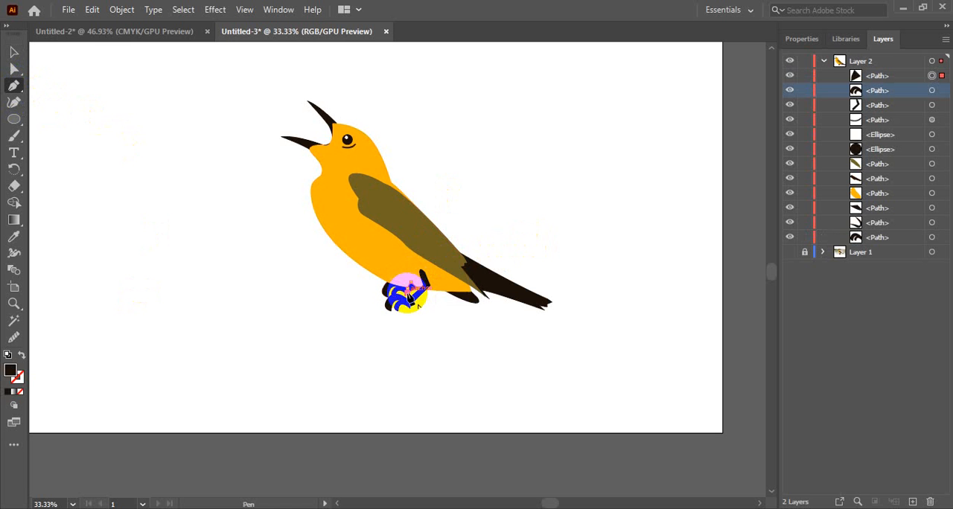
pyautogui.click(406, 288)
pyautogui.click(13, 52)
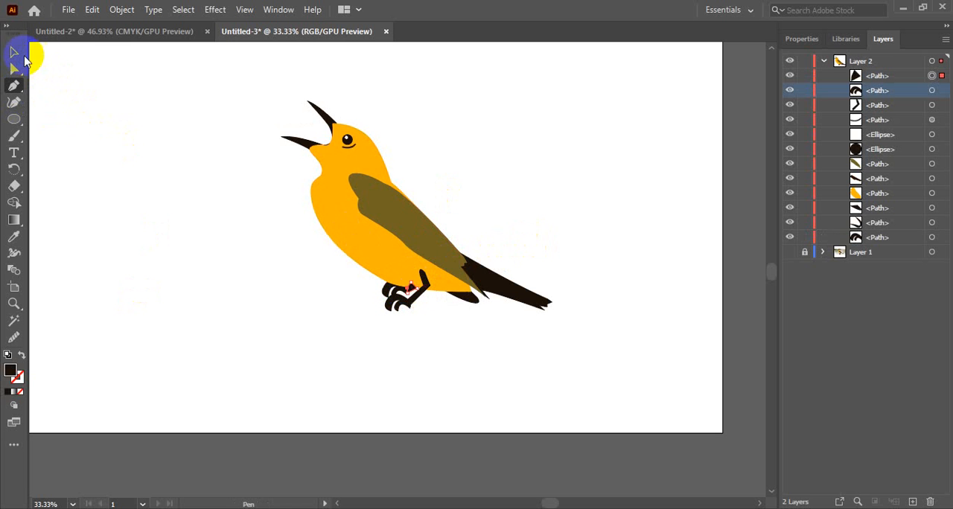
pyautogui.click(411, 296)
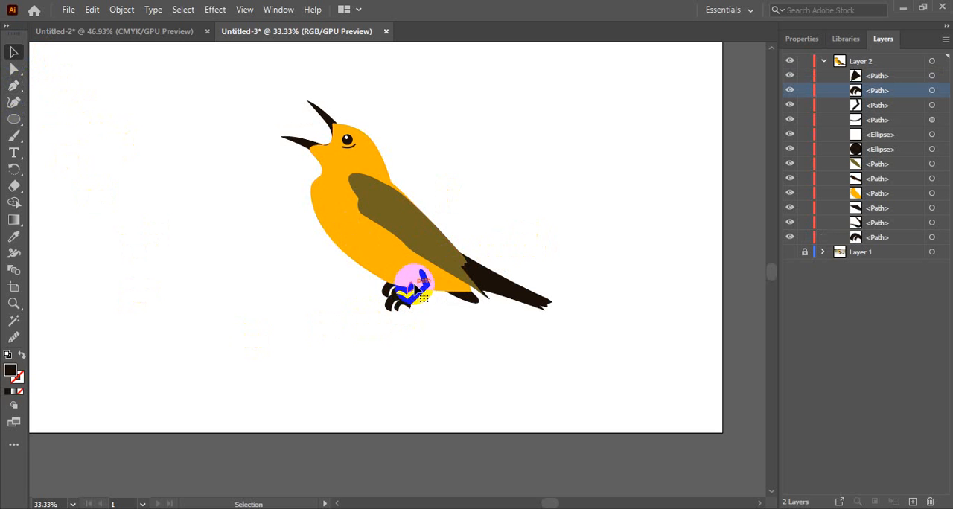
# Move the small dark triangle leg down Layer 2's stacking order, behind the body and just above the copied foot
pyautogui.click(413, 286)
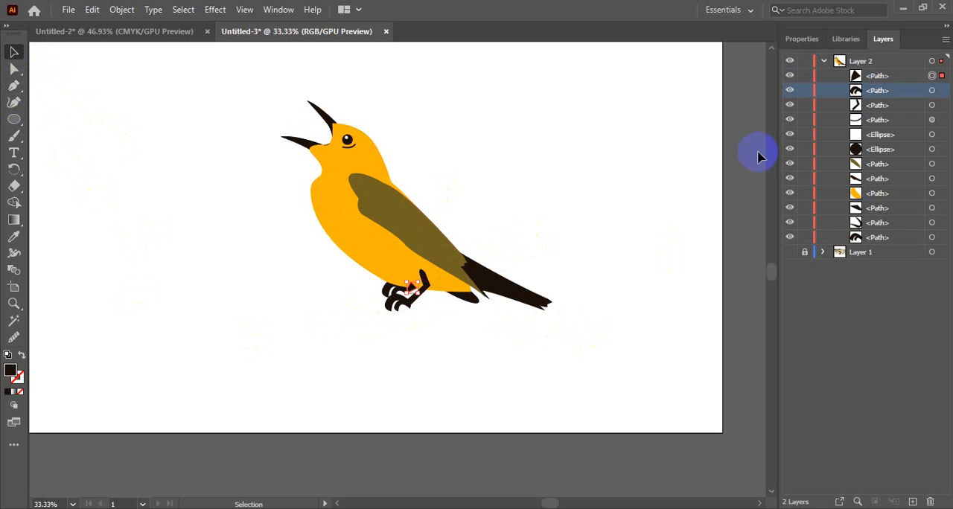
pyautogui.moveTo(898, 79); pyautogui.dragTo(892, 232)
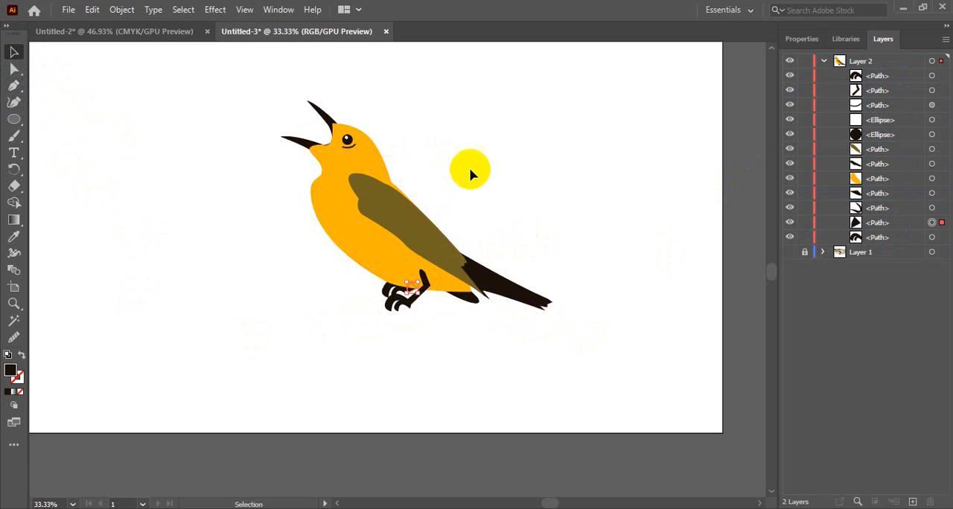
pyautogui.click(518, 198)
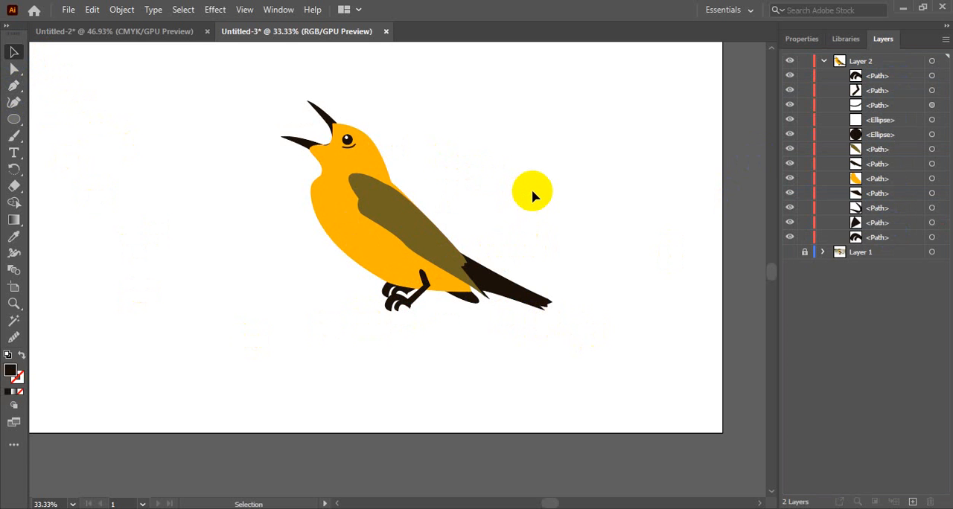
# Draw a narrow slanted perch with the Pen tool from the belly down past the feet, about 76 px wide and 309 px tall
pyautogui.click(12, 85)
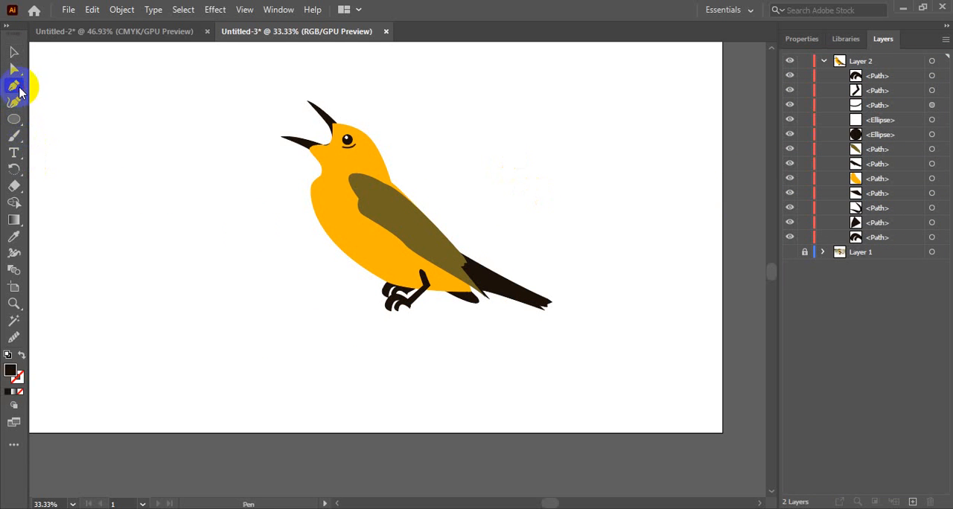
pyautogui.click(390, 253)
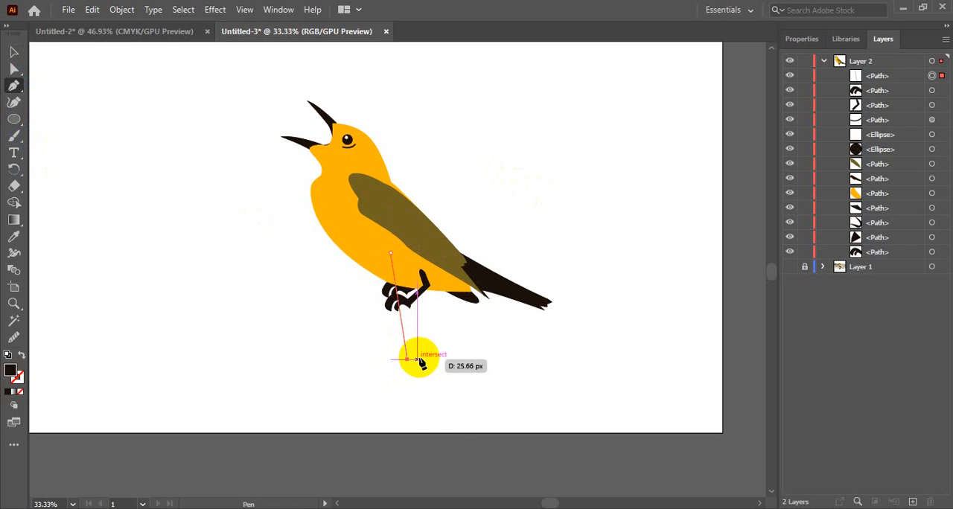
pyautogui.click(417, 360)
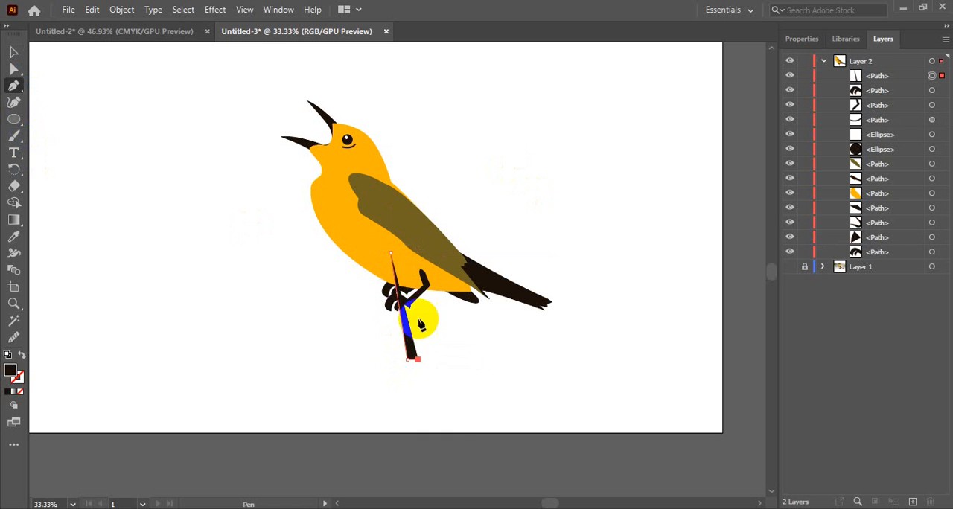
pyautogui.click(391, 252)
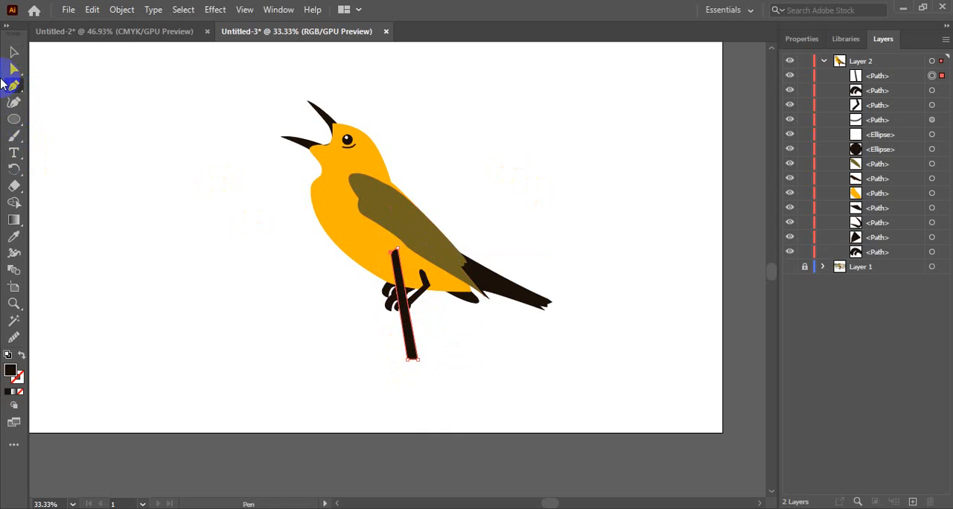
# Send the perch to the bottom of Layer 2's stacking order so it sits behind the body and both feet
pyautogui.click(14, 52)
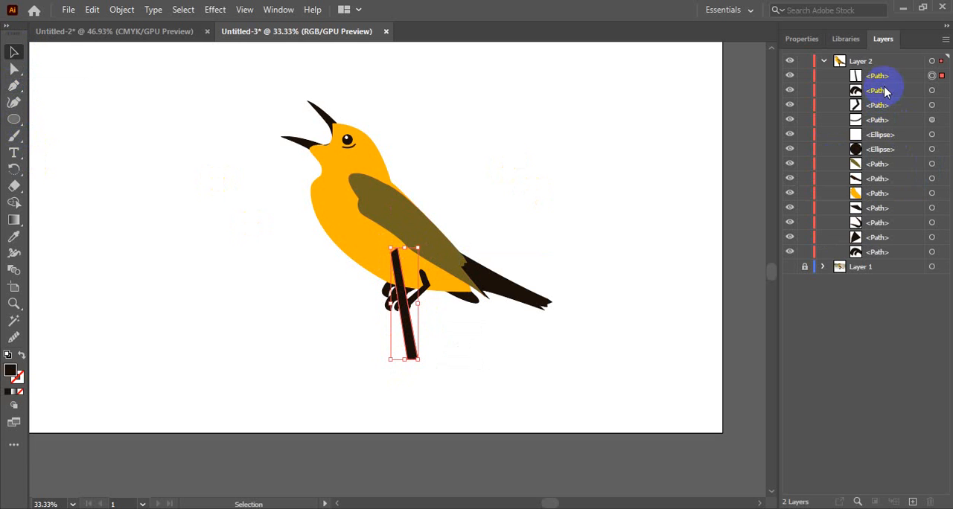
pyautogui.click(890, 75)
pyautogui.moveTo(889, 75); pyautogui.dragTo(886, 258)
pyautogui.click(608, 202)
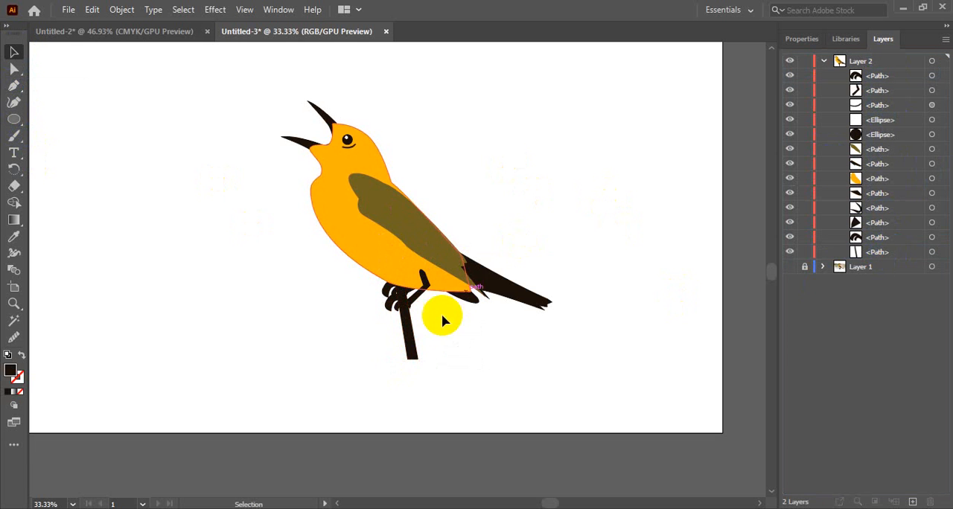
# Fill the perch with the white-to-black linear gradient swatch
pyautogui.click(410, 321)
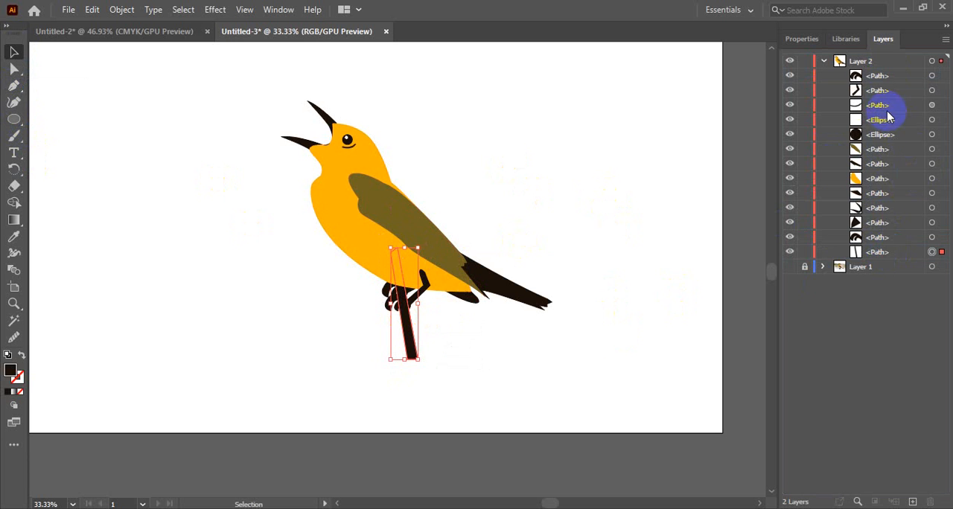
pyautogui.click(802, 39)
pyautogui.click(792, 192)
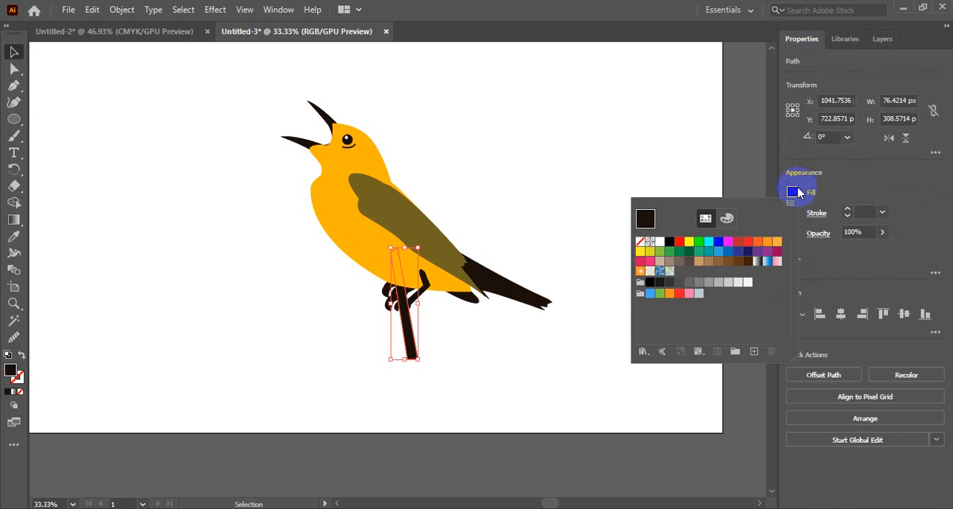
pyautogui.click(700, 242)
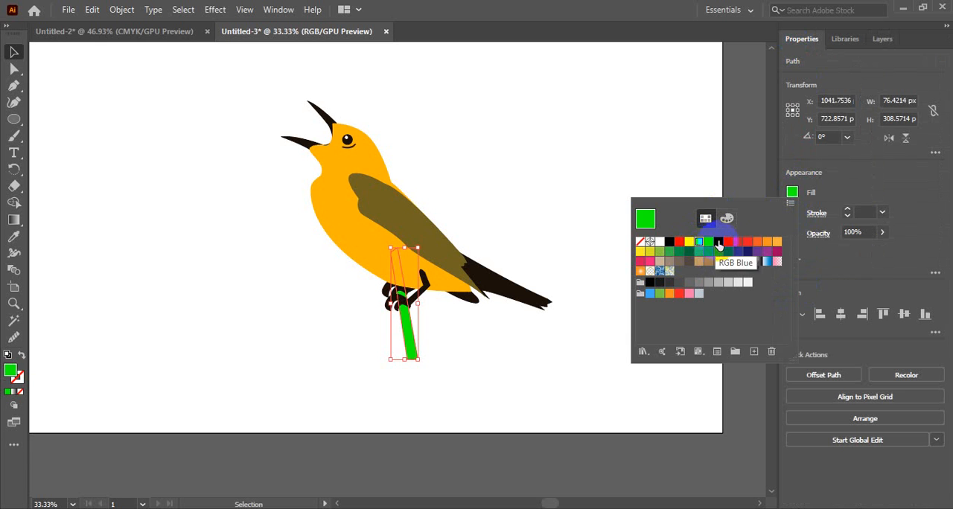
pyautogui.click(719, 243)
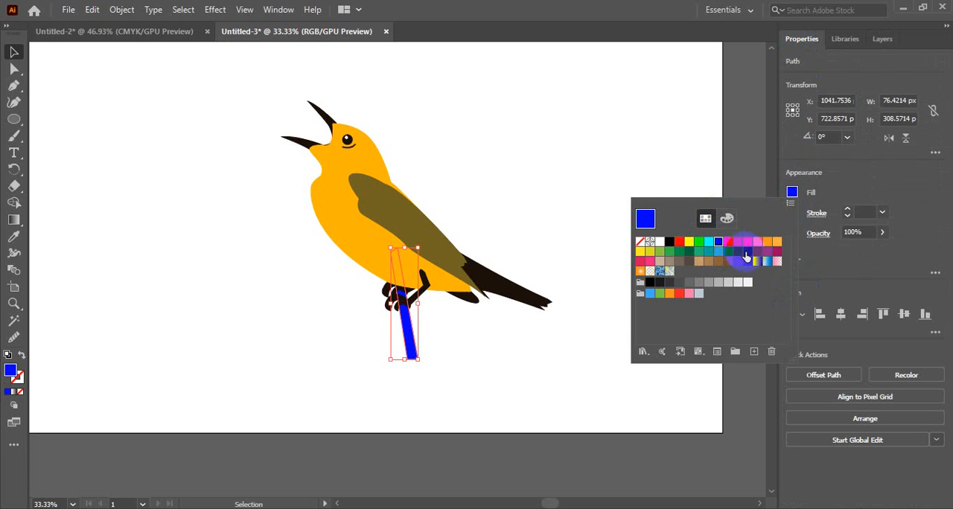
pyautogui.click(766, 260)
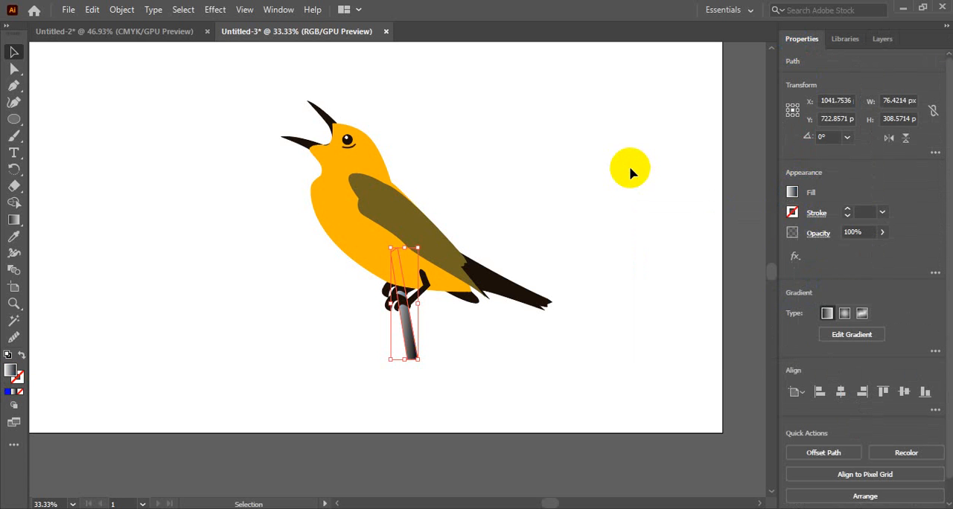
pyautogui.click(528, 166)
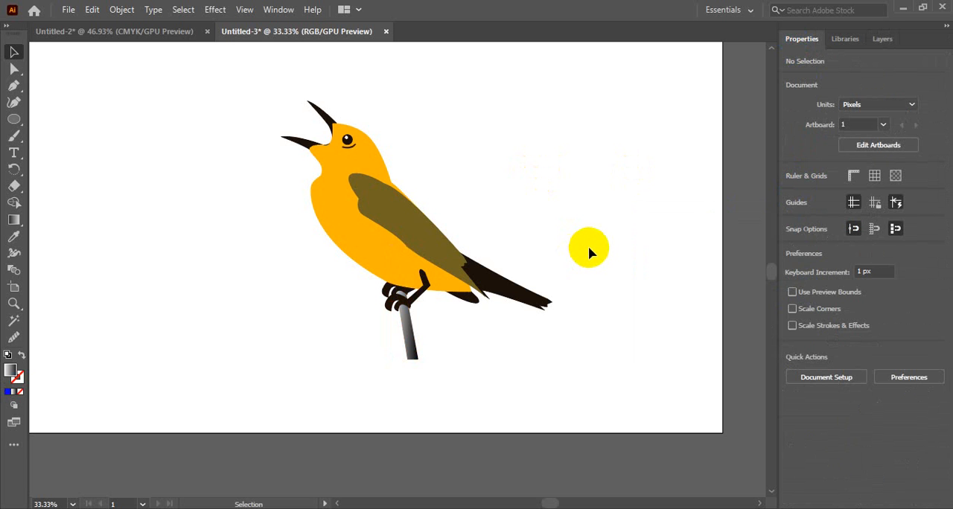
# Recolour the front leg and its foot with the dark green swatch R=0 G=104 B=55
pyautogui.moveTo(393, 301); pyautogui.dragTo(414, 295)
pyautogui.click(415, 294)
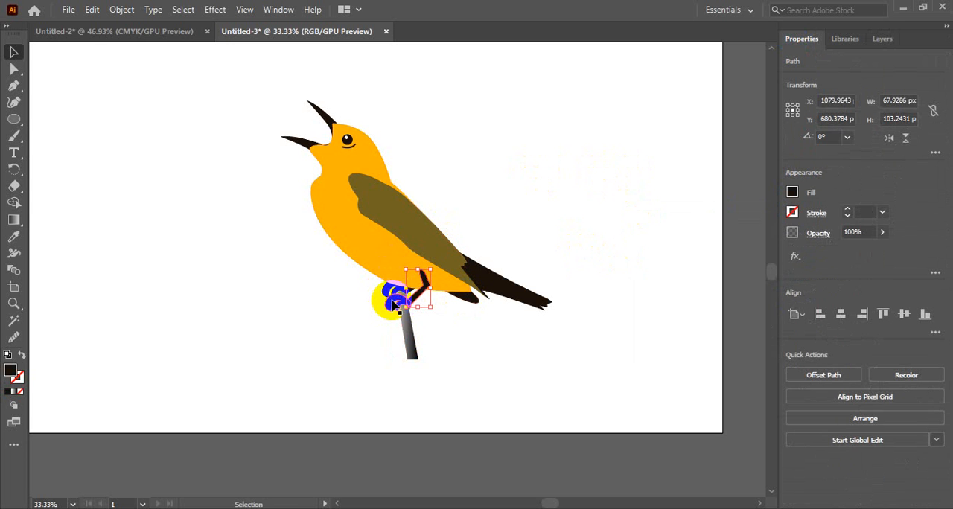
pyautogui.keyDown('shift'); pyautogui.click(395, 305); pyautogui.keyUp('shift')
pyautogui.click(793, 192)
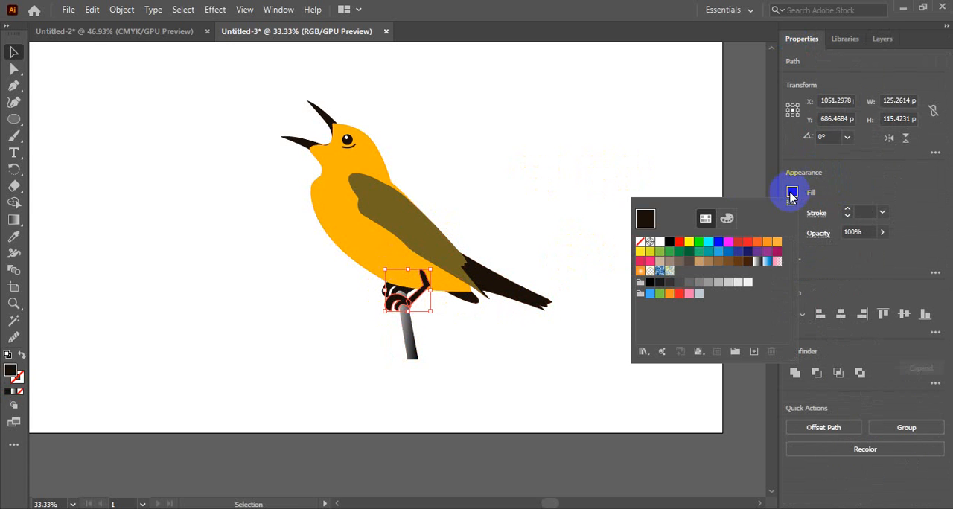
pyautogui.click(757, 253)
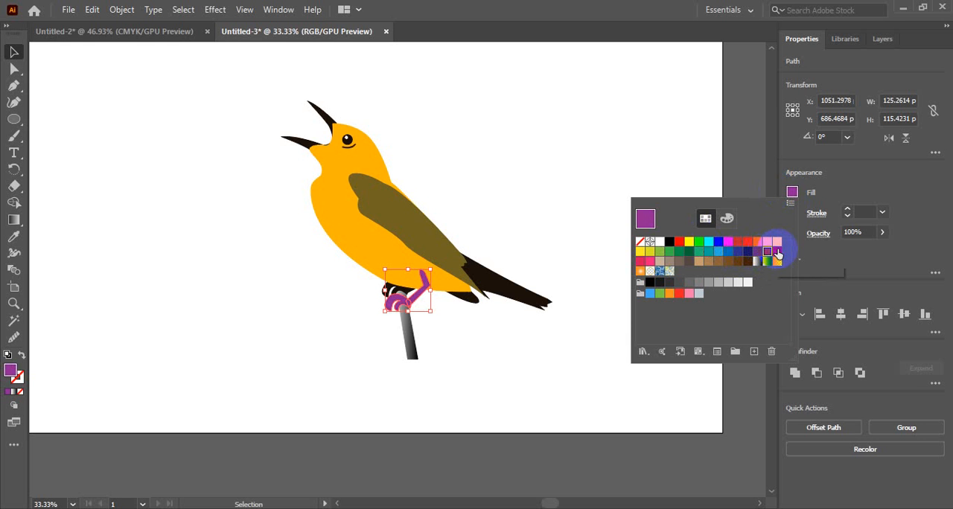
pyautogui.click(777, 253)
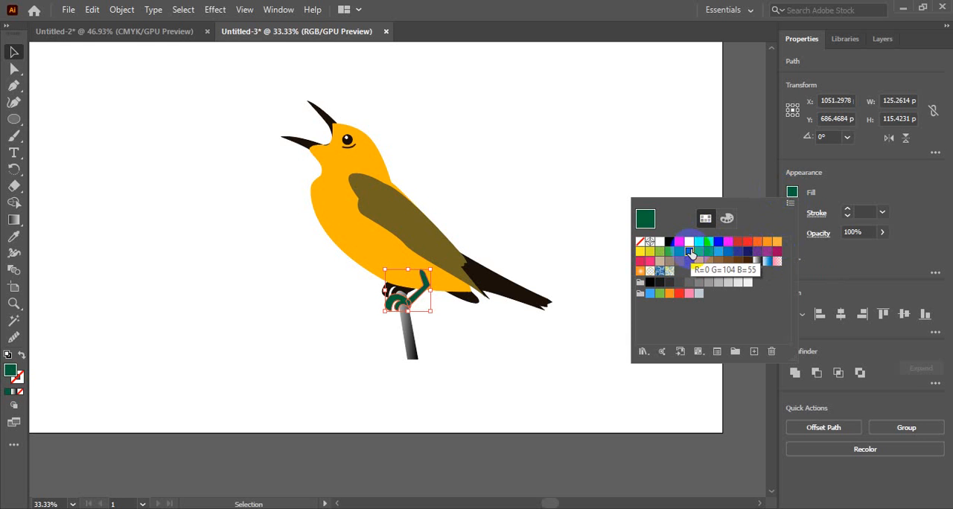
pyautogui.click(553, 192)
pyautogui.click(510, 223)
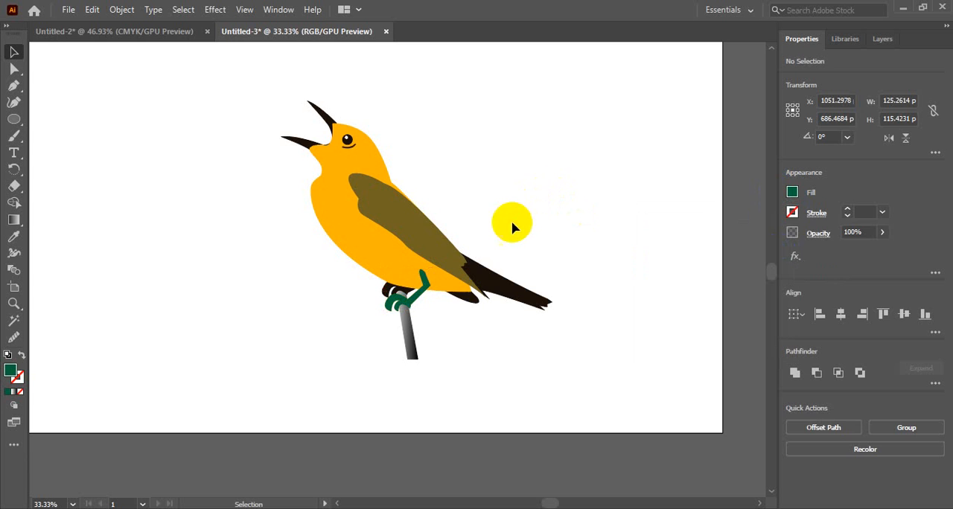
# Group the rear foot with its triangle leg and match their fill to the front leg's dark green using the Eyedropper
pyautogui.moveTo(390, 295); pyautogui.dragTo(409, 289)
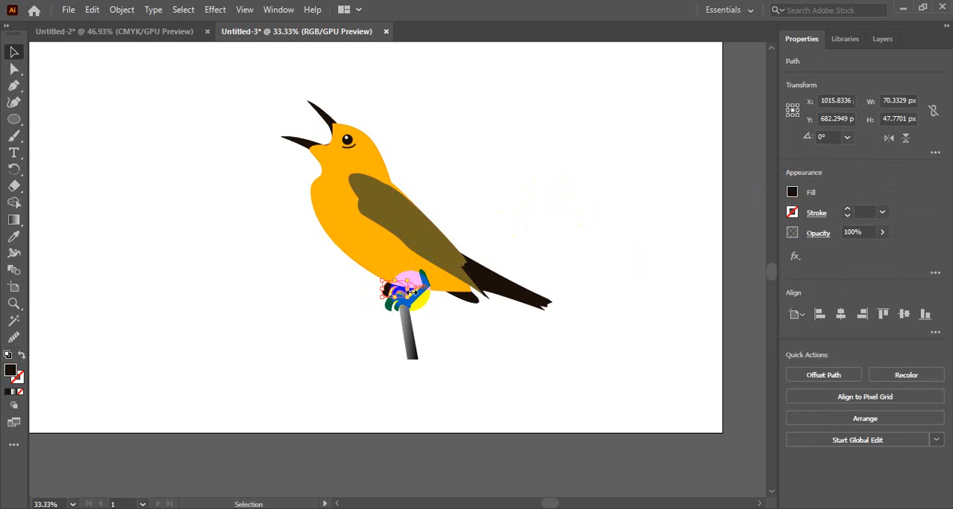
pyautogui.scroll(3, 408, 287)
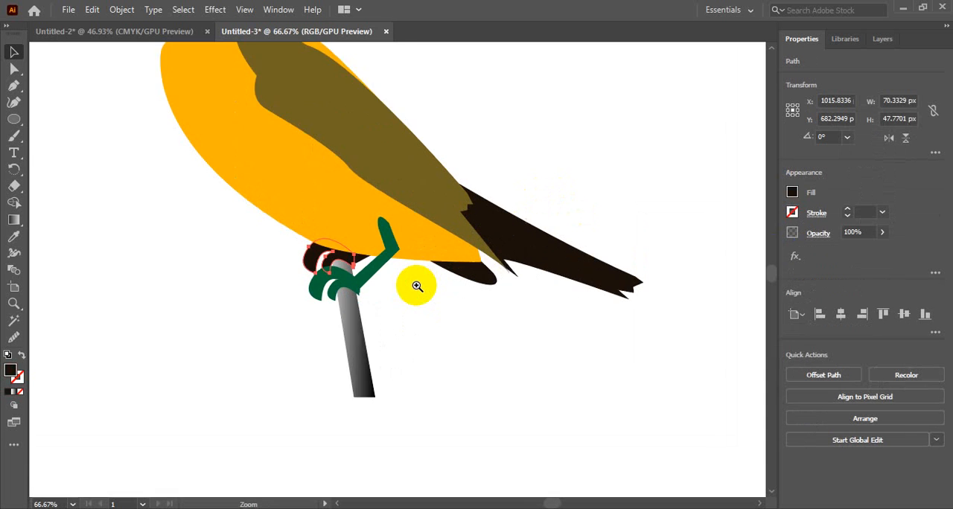
pyautogui.keyDown('shift'); pyautogui.click(320, 232); pyautogui.keyUp('shift')
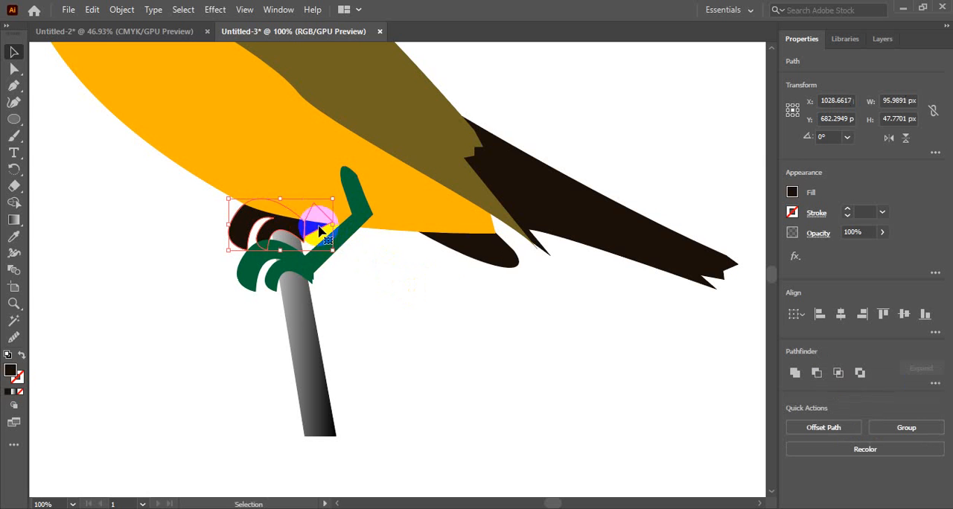
pyautogui.press('i')
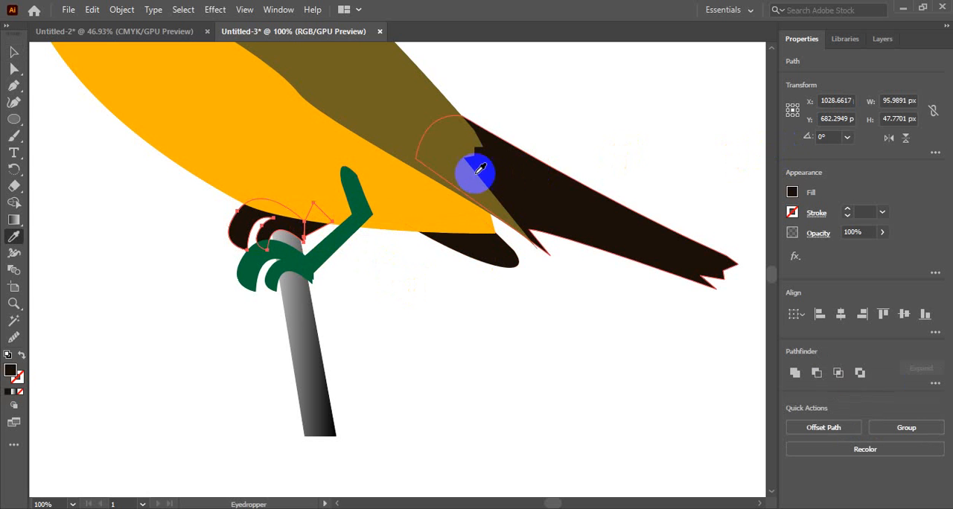
pyautogui.click(340, 238)
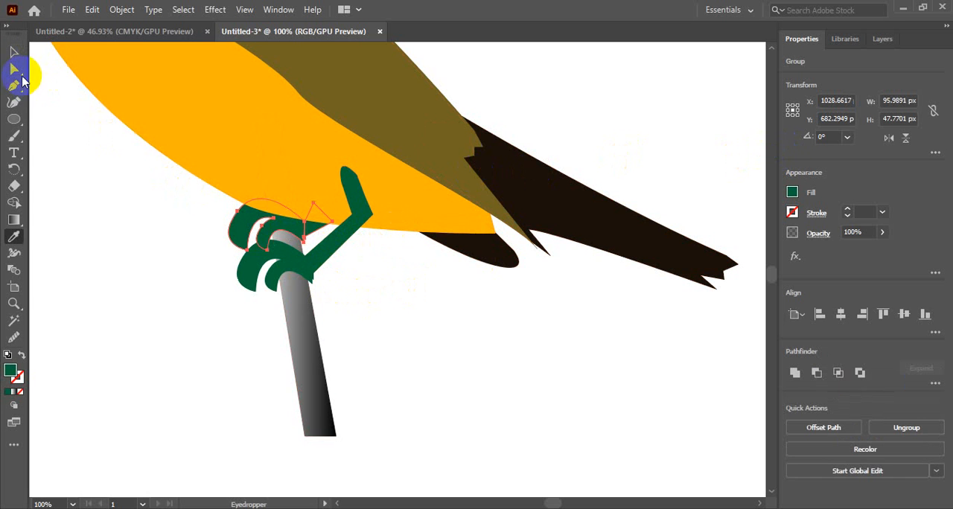
pyautogui.click(11, 52)
pyautogui.click(351, 315)
# Group the front foot with its leg
pyautogui.click(297, 260)
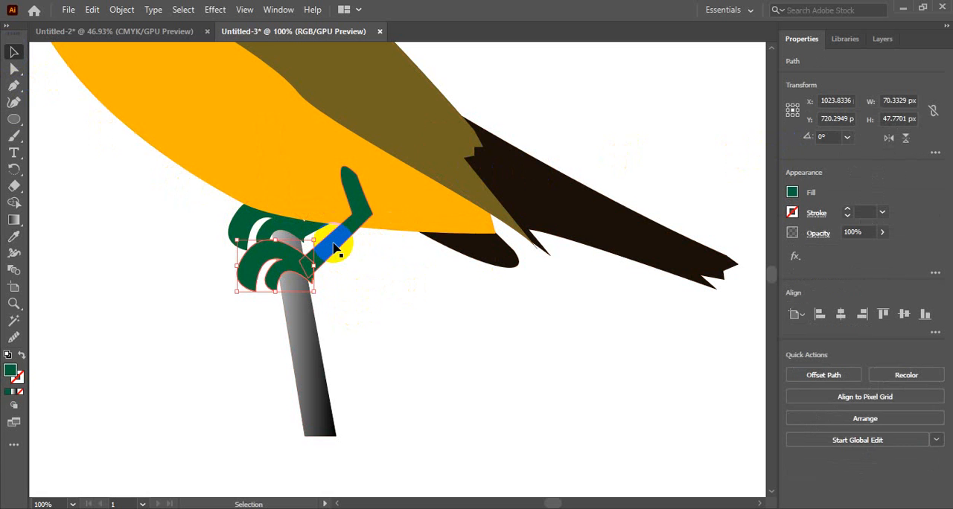
pyautogui.keyDown('shift'); pyautogui.click(334, 247); pyautogui.keyUp('shift')
pyautogui.hotkey('ctrl', 'g')
pyautogui.click(366, 346)
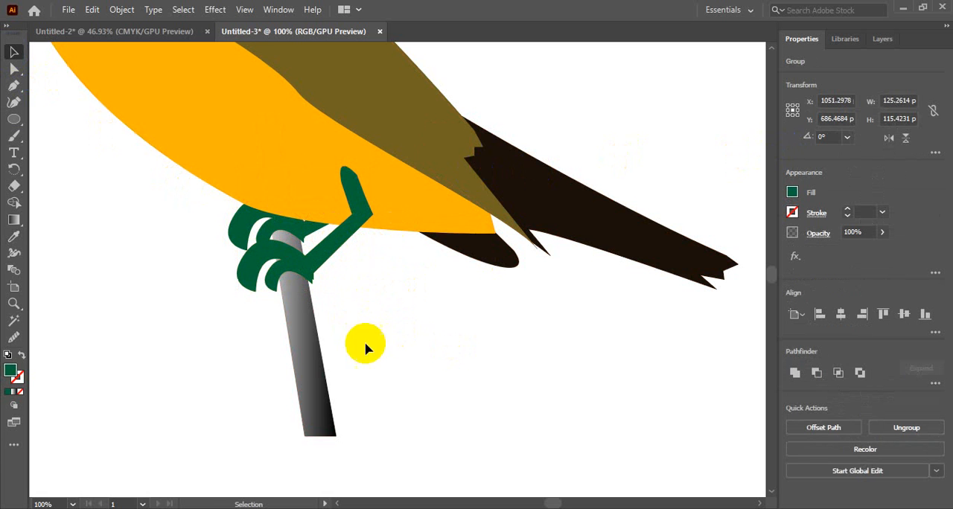
# Check the two leg groups and review the bird illustration on the whole artboard
pyautogui.click(279, 230)
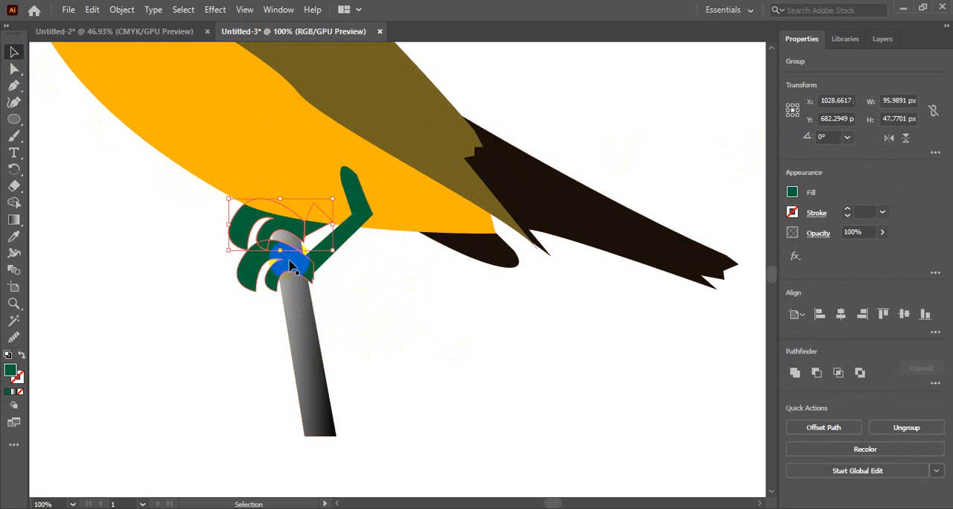
pyautogui.keyDown('shift'); pyautogui.click(290, 271); pyautogui.keyUp('shift')
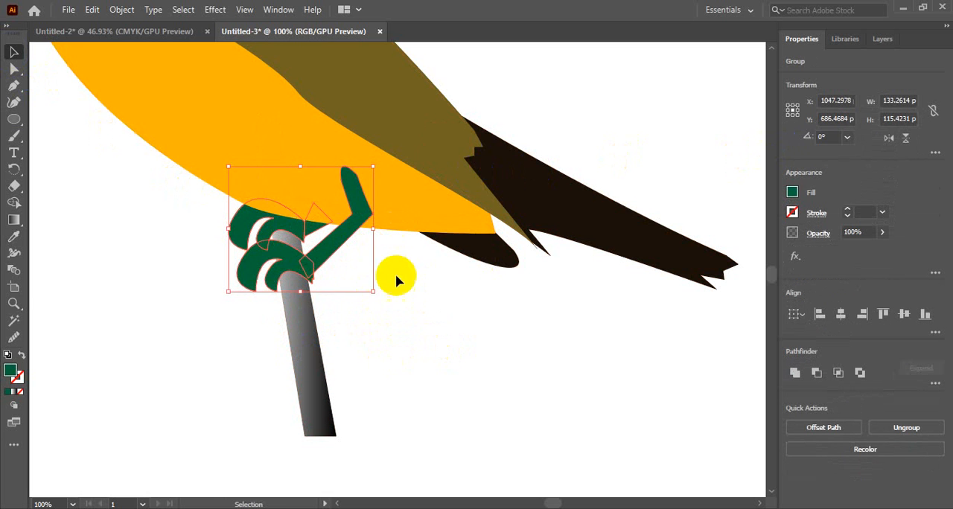
pyautogui.click(455, 317)
pyautogui.keyDown('ctrl'); pyautogui.keyDown('alt'); pyautogui.click(398, 306); pyautogui.keyUp('alt'); pyautogui.keyUp('ctrl')
pyautogui.keyDown('ctrl'); pyautogui.keyDown('alt'); pyautogui.click(397, 306); pyautogui.keyUp('alt'); pyautogui.keyUp('ctrl')
pyautogui.keyDown('ctrl'); pyautogui.keyDown('alt'); pyautogui.click(397, 306); pyautogui.keyUp('alt'); pyautogui.keyUp('ctrl')
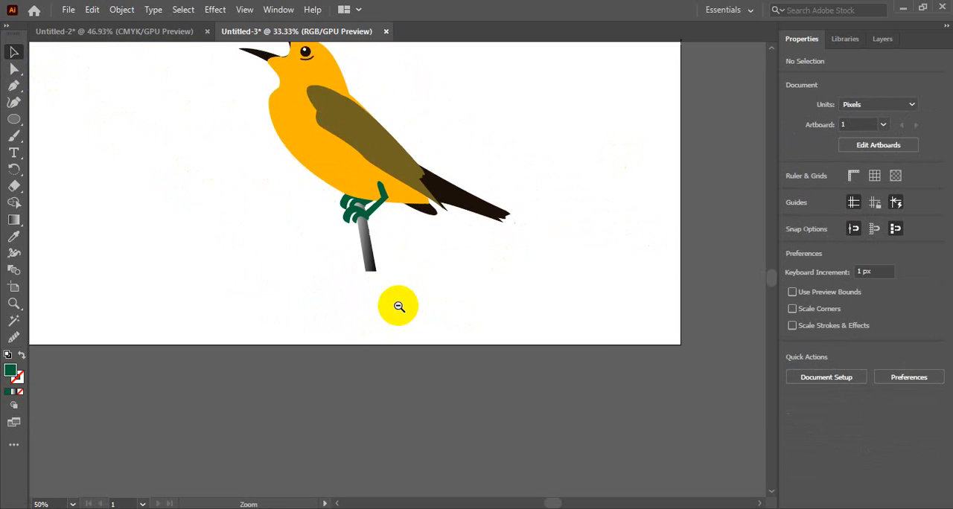
pyautogui.keyDown('ctrl'); pyautogui.keyDown('alt'); pyautogui.click(397, 306); pyautogui.keyUp('alt'); pyautogui.keyUp('ctrl')
pyautogui.keyDown('ctrl'); pyautogui.keyDown('alt'); pyautogui.click(404, 299); pyautogui.keyUp('alt'); pyautogui.keyUp('ctrl')
pyautogui.moveTo(383, 194); pyautogui.dragTo(412, 312)
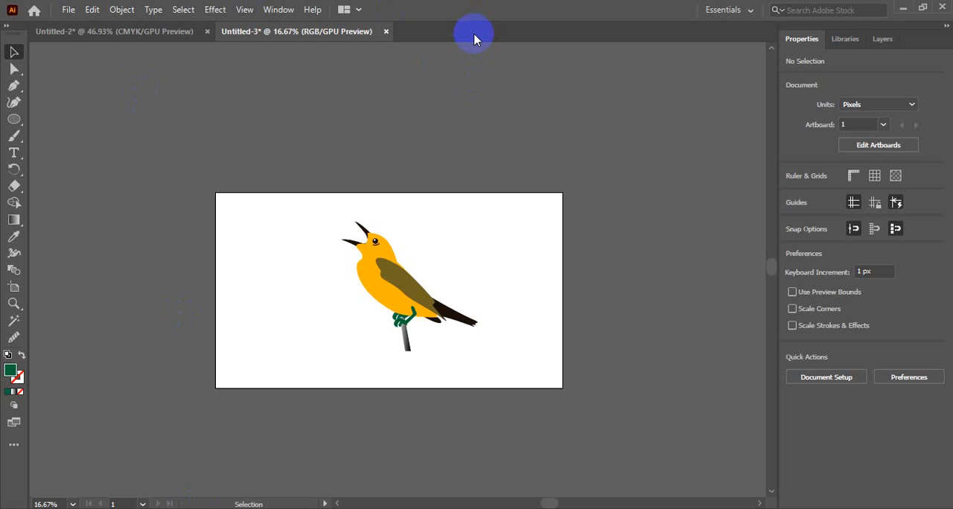
pyautogui.click(374, 184)
# Switch to the Untitled-2 document and close it without saving its changes
pyautogui.click(131, 35)
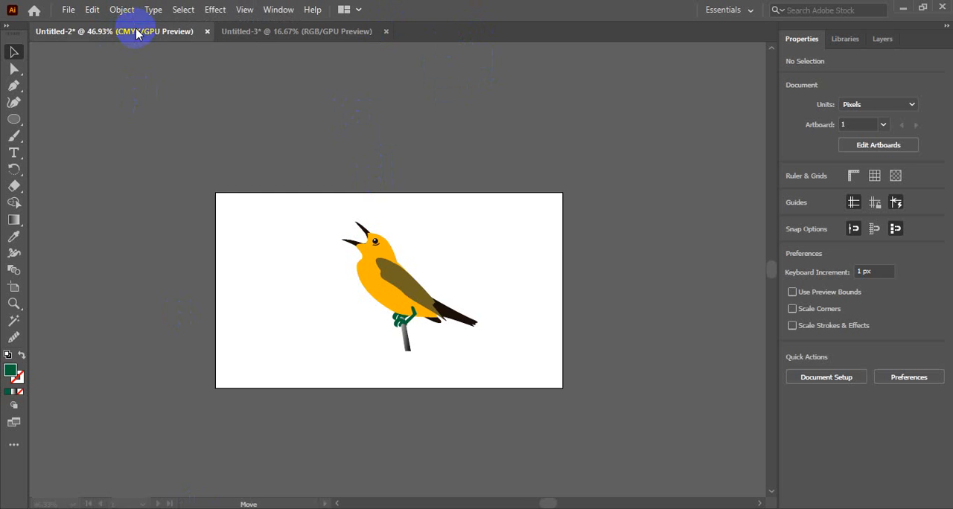
pyautogui.click(209, 34)
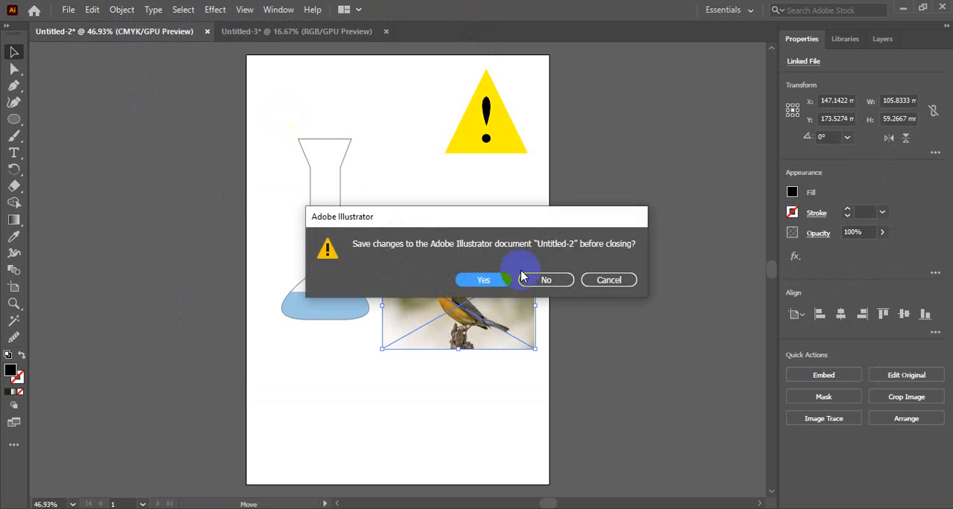
pyautogui.click(547, 282)
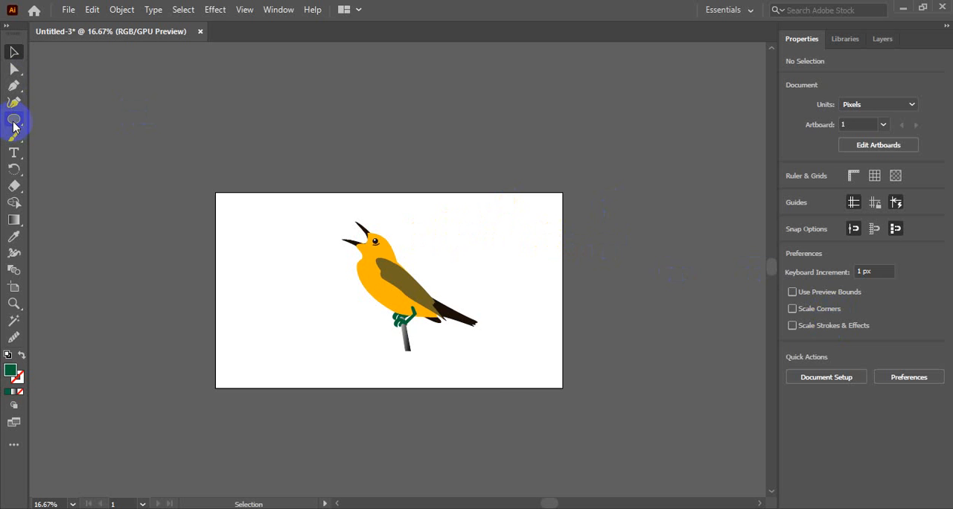
# Group all the parts of the bird illustration, including the perch, into one group and deselect it
pyautogui.click(324, 237)
pyautogui.moveTo(324, 236); pyautogui.dragTo(498, 365)
pyautogui.hotkey('ctrl', 'g')
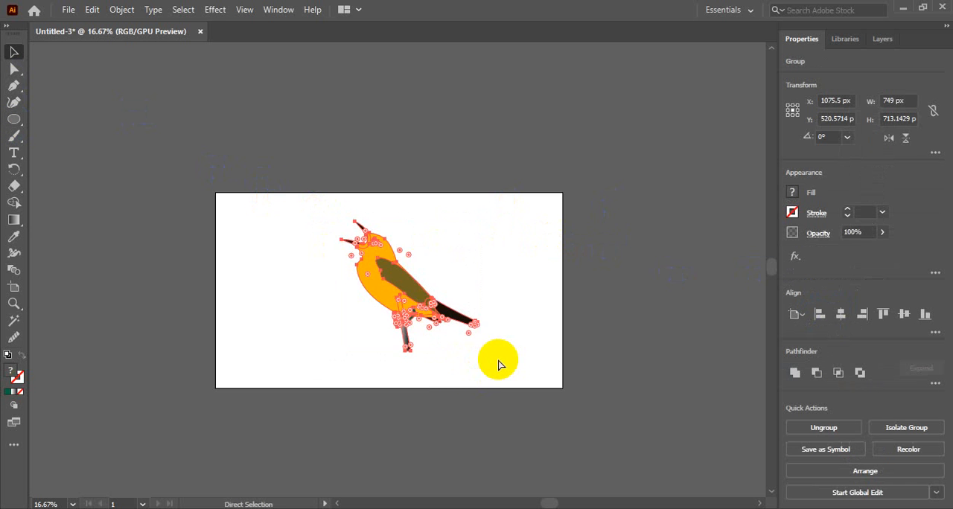
pyautogui.press('v')
pyautogui.click(469, 149)
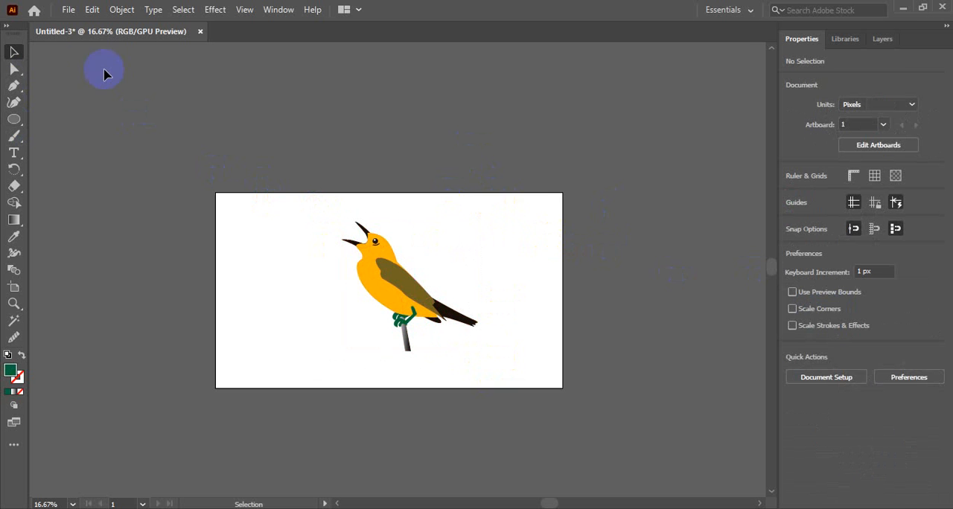
# Add a new layer between Layer 2 and Layer 1 and draw a rectangle about 1920 × 1098 px on it, covering the artboard
pyautogui.click(881, 40)
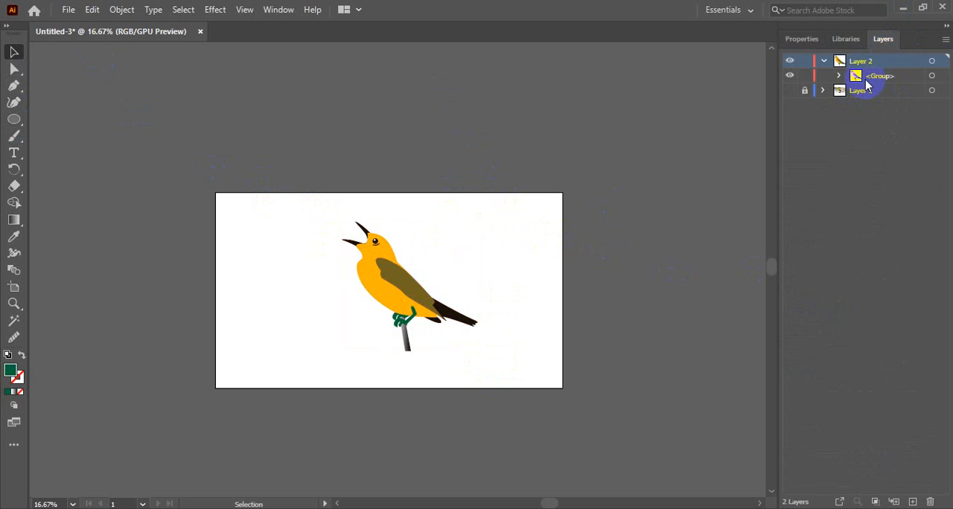
pyautogui.click(823, 61)
pyautogui.click(871, 77)
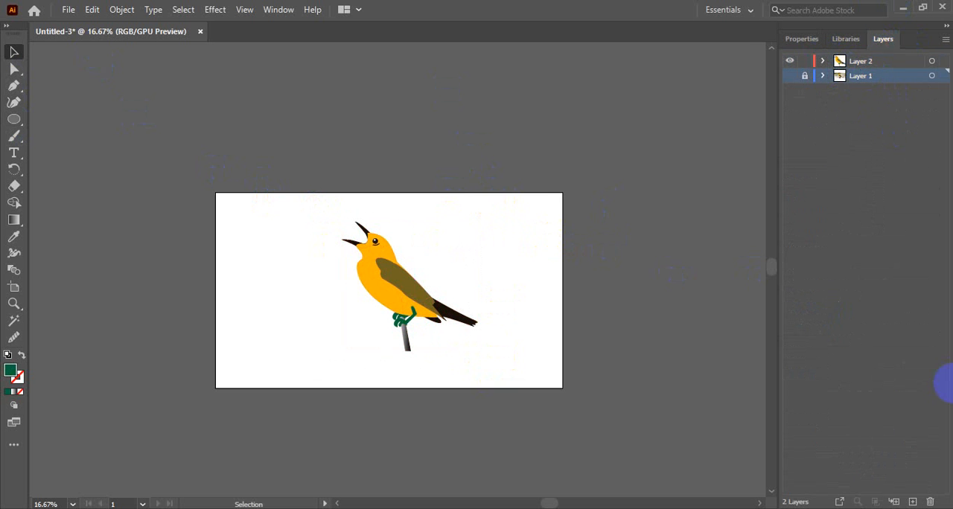
pyautogui.click(912, 501)
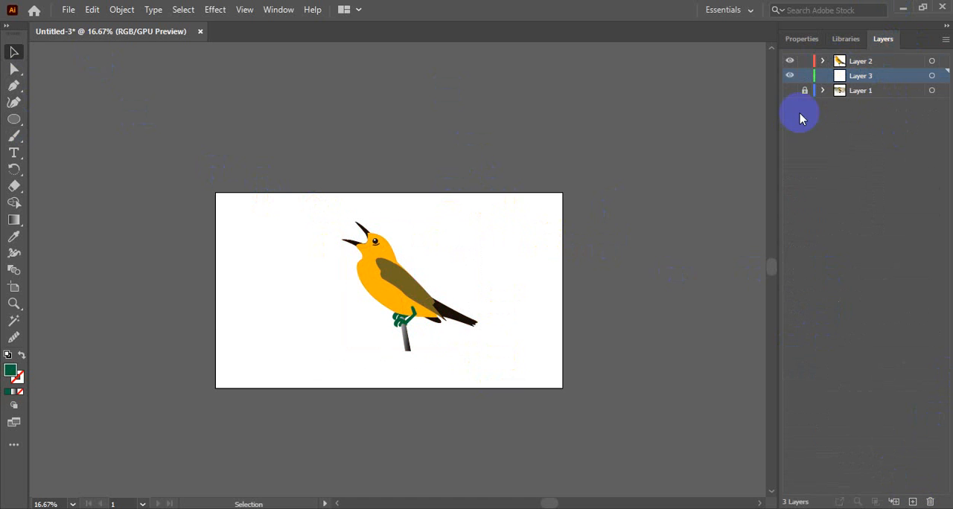
pyautogui.moveTo(9, 122); pyautogui.dragTo(61, 120)
pyautogui.moveTo(214, 190); pyautogui.dragTo(563, 388)
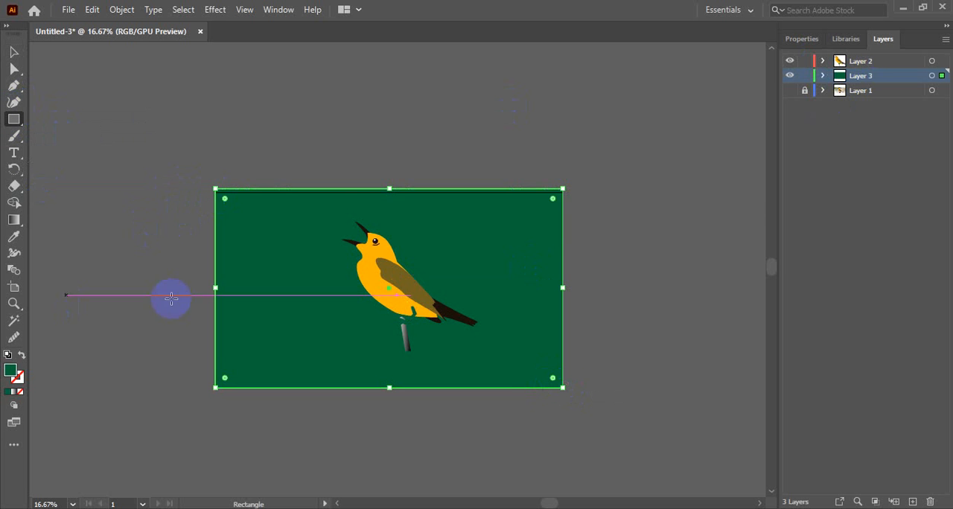
# Try cyan, light grey, the Alyssa pattern, browns, blue and pink gradients, and plain blue as fills for the background rectangle
pyautogui.click(802, 39)
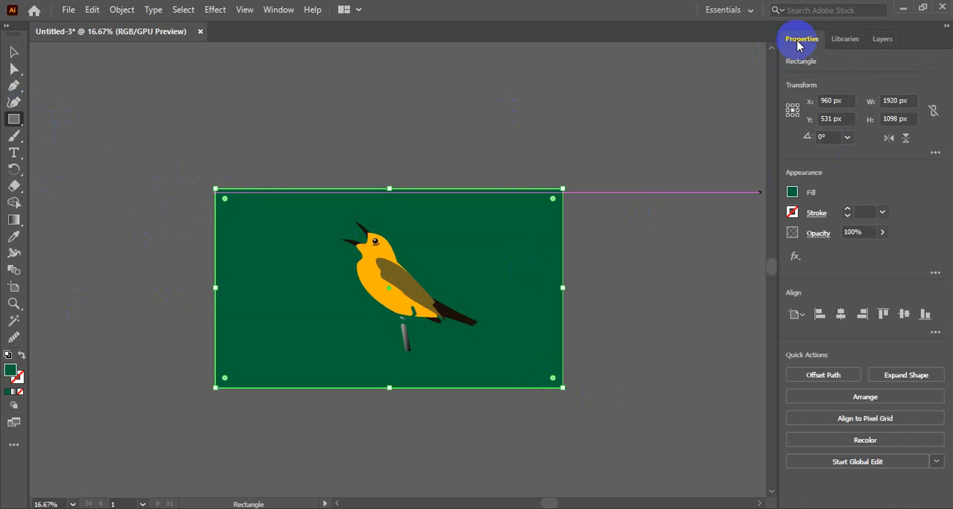
pyautogui.click(792, 192)
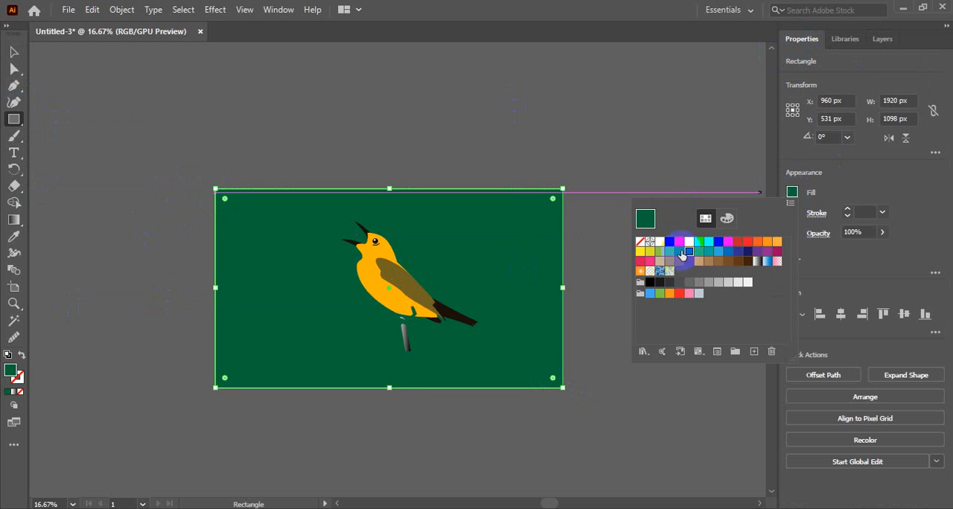
pyautogui.click(707, 243)
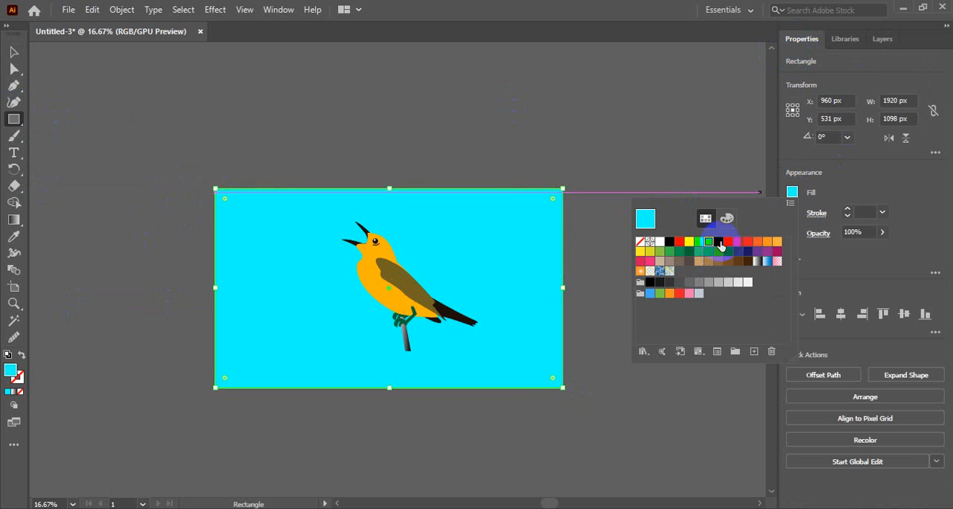
pyautogui.click(747, 282)
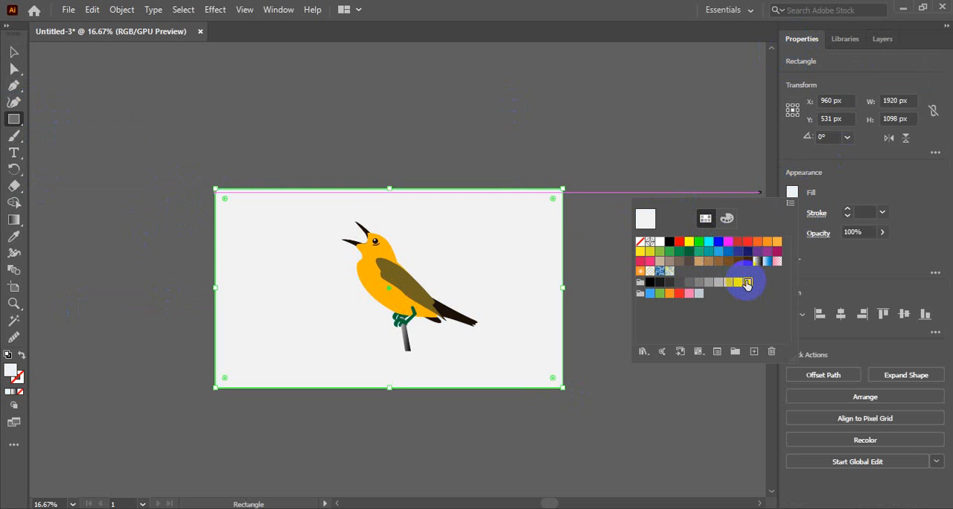
pyautogui.click(708, 282)
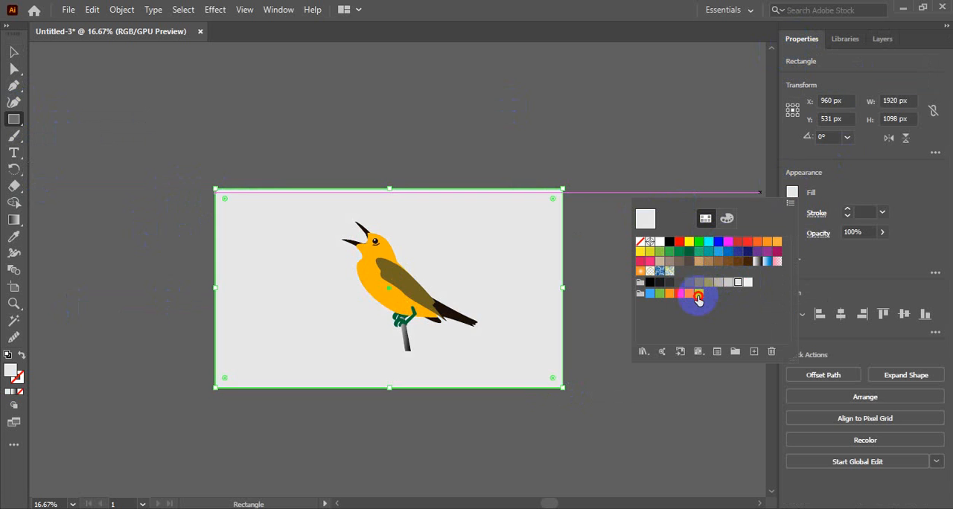
pyautogui.click(698, 292)
pyautogui.click(668, 272)
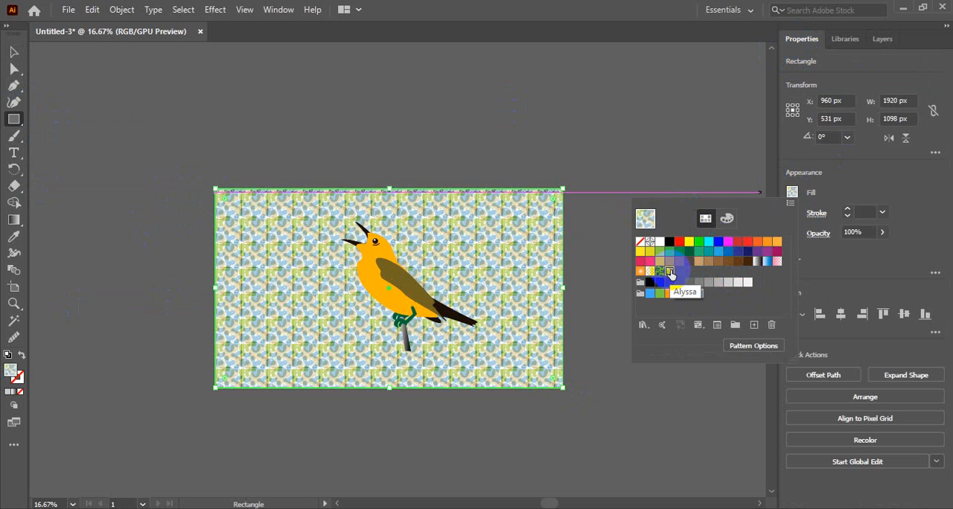
pyautogui.click(659, 273)
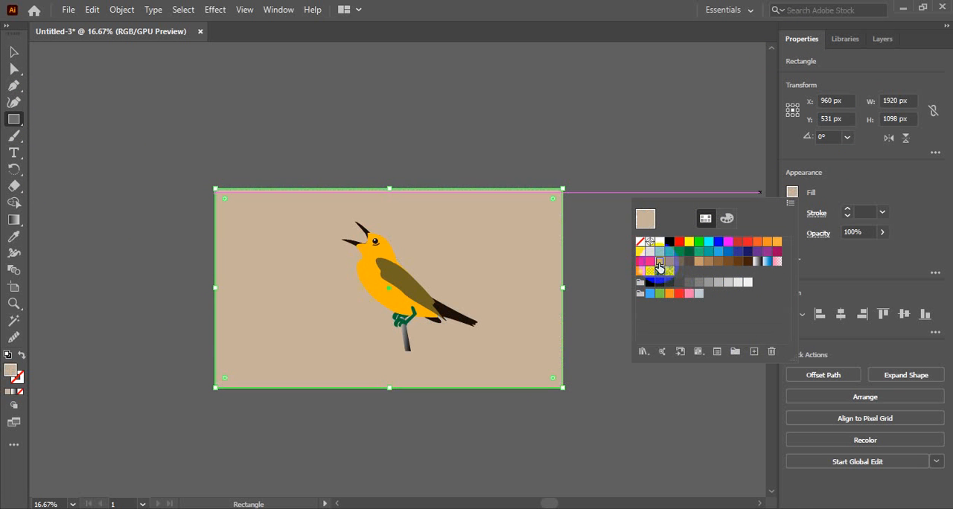
pyautogui.click(658, 262)
pyautogui.click(669, 262)
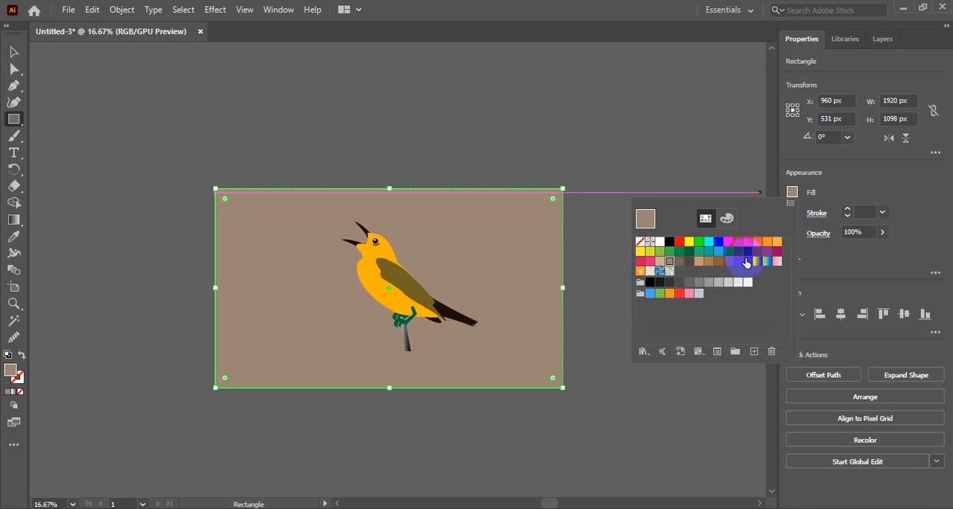
pyautogui.click(767, 262)
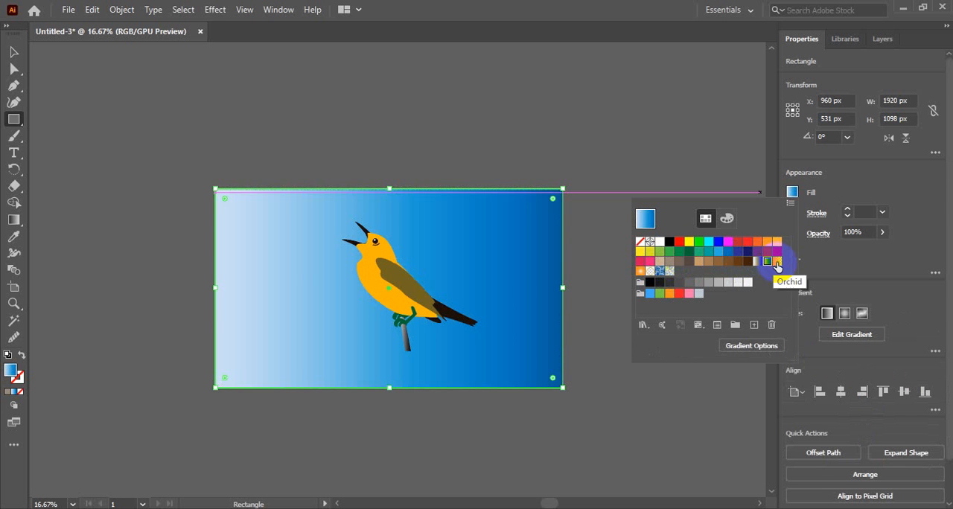
pyautogui.click(776, 263)
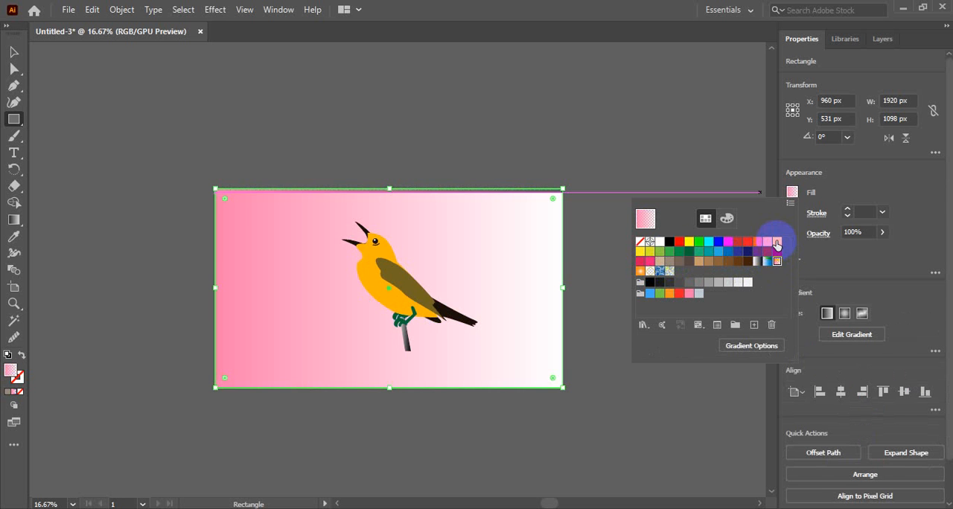
pyautogui.click(777, 241)
pyautogui.click(652, 296)
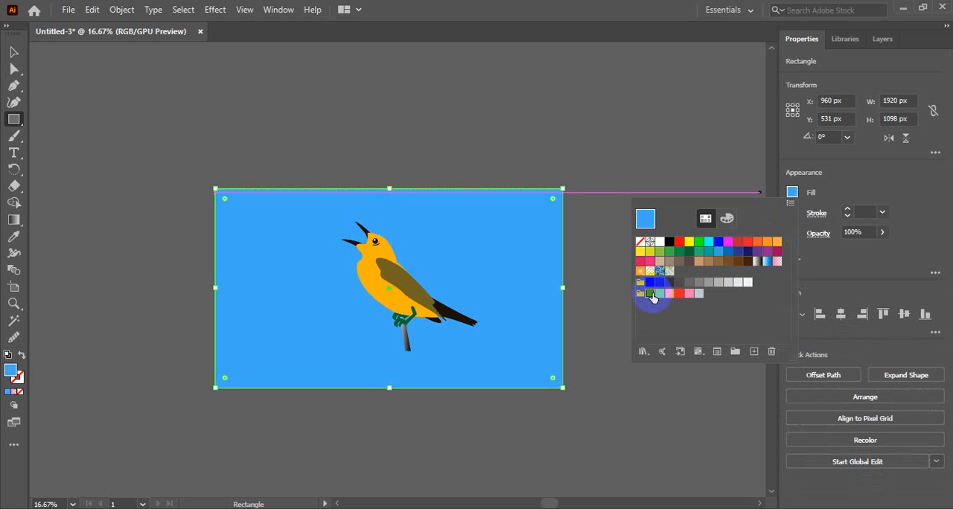
pyautogui.click(708, 242)
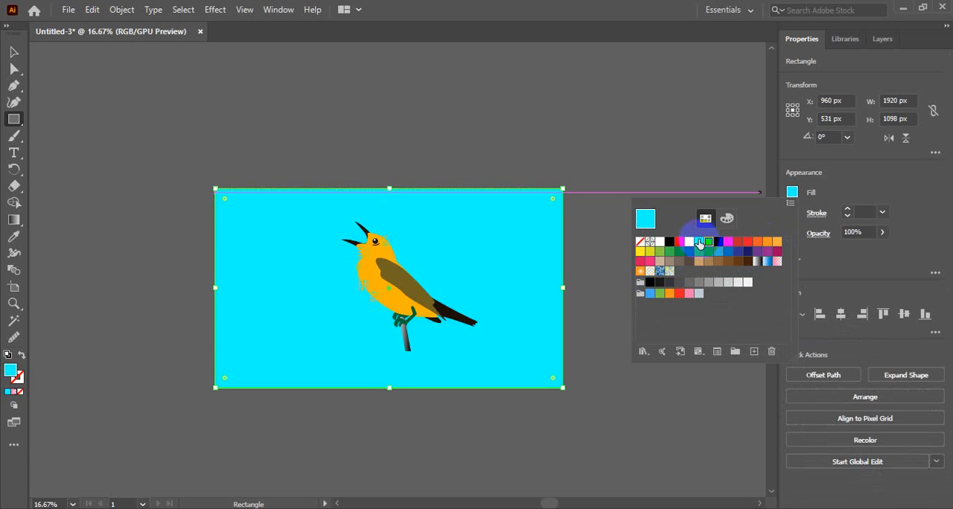
# Fill the background rectangle with white and deselect it
pyautogui.click(660, 242)
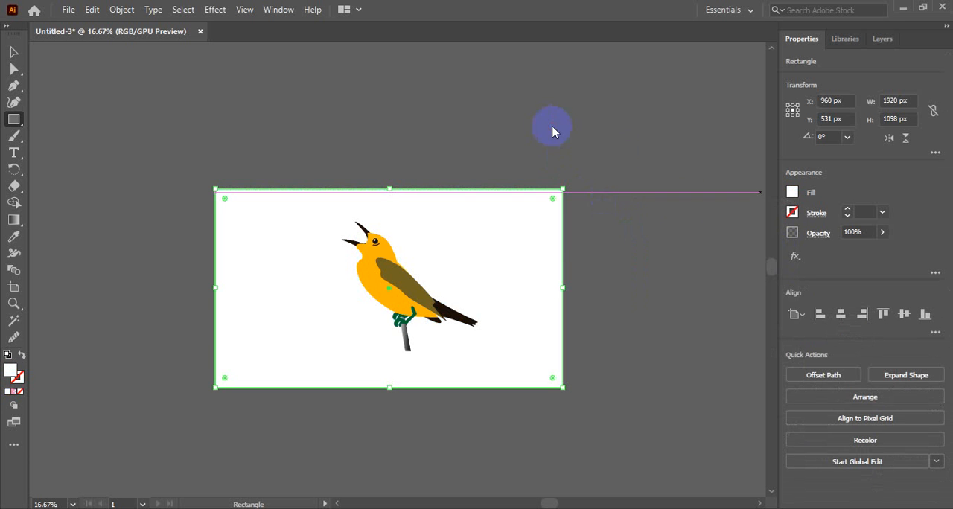
pyautogui.click(11, 53)
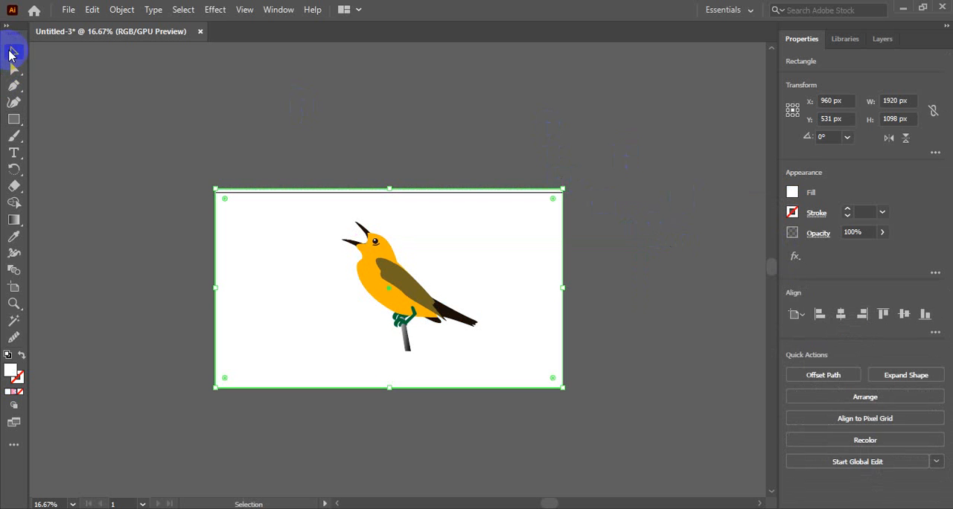
pyautogui.click(505, 140)
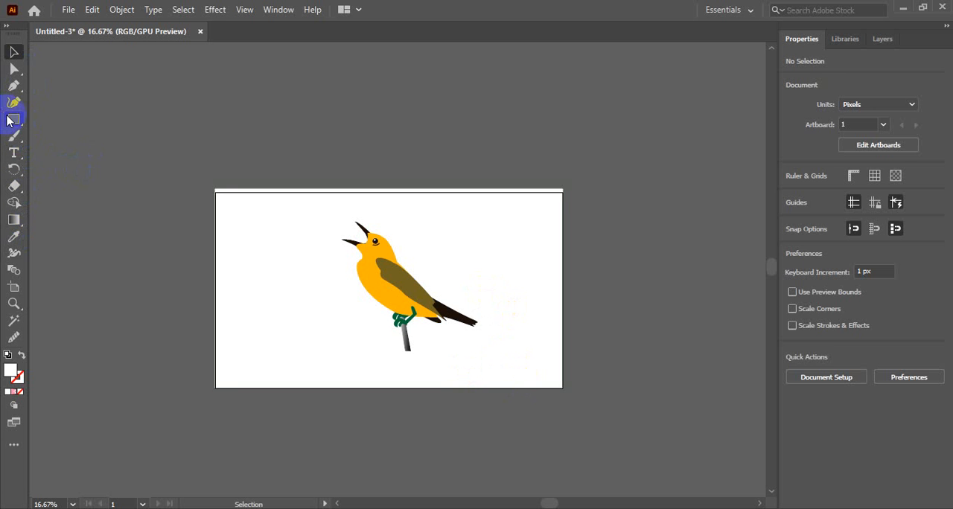
# Draw a flat ellipse about 825 × 58 px across the perch below the bird and fill it with black
pyautogui.moveTo(9, 120); pyautogui.dragTo(67, 134)
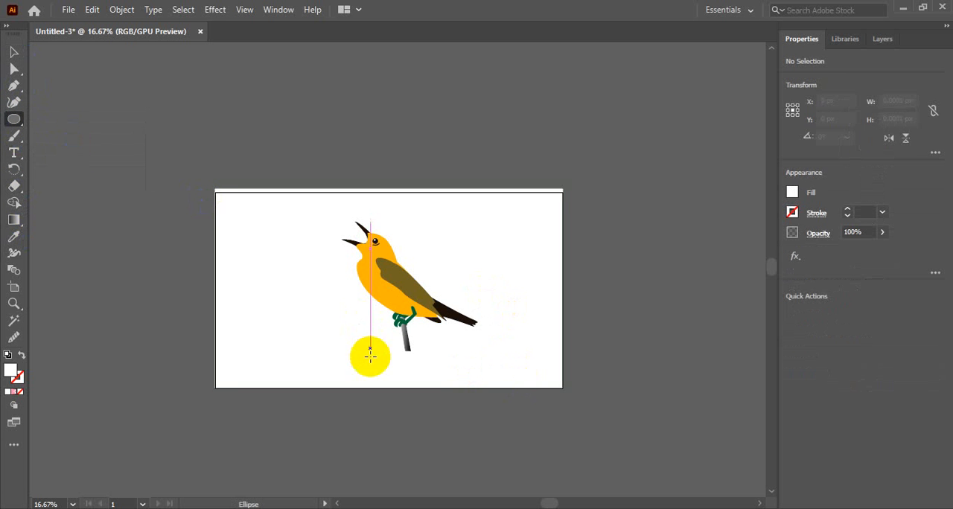
pyautogui.moveTo(322, 323); pyautogui.dragTo(473, 335)
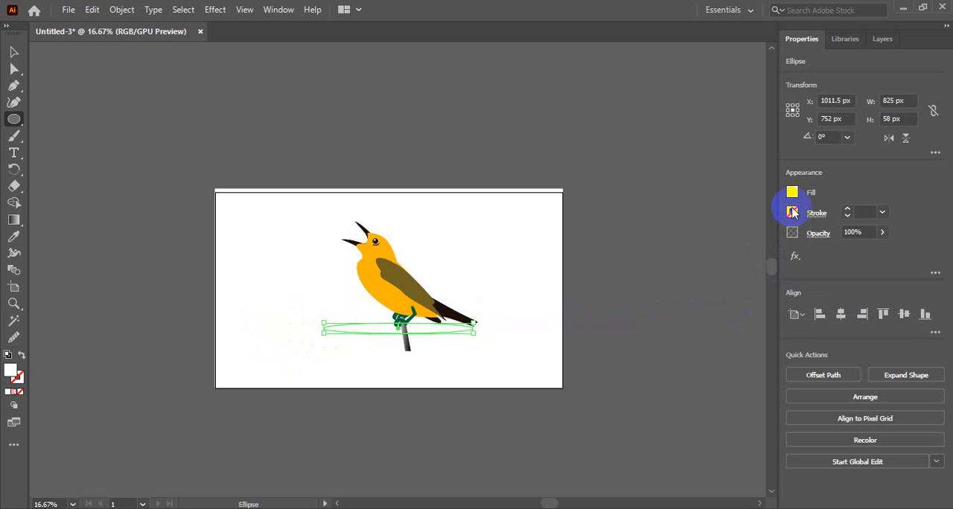
pyautogui.click(792, 194)
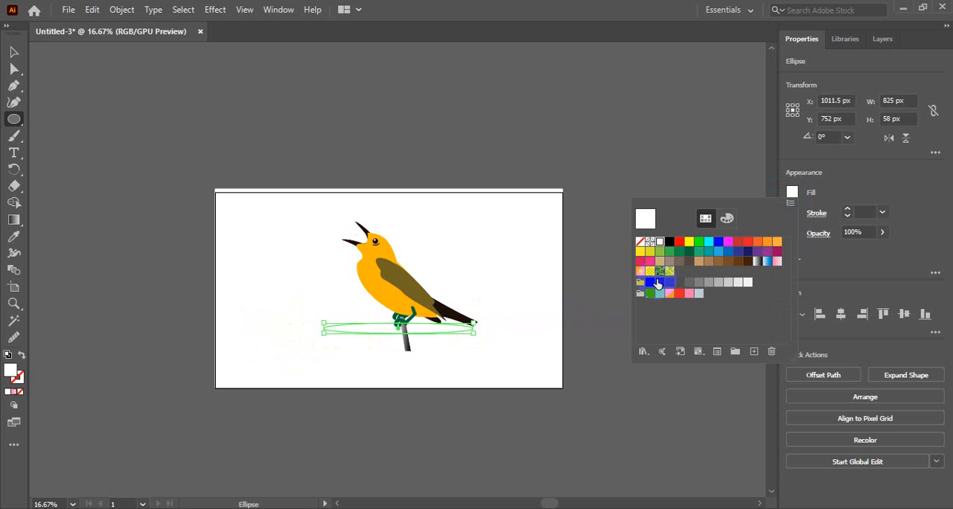
pyautogui.click(670, 241)
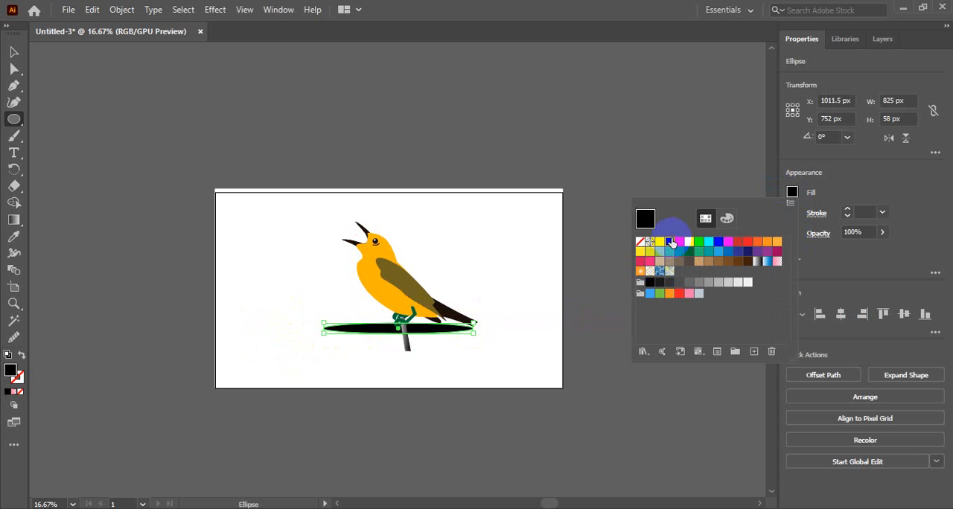
pyautogui.click(792, 192)
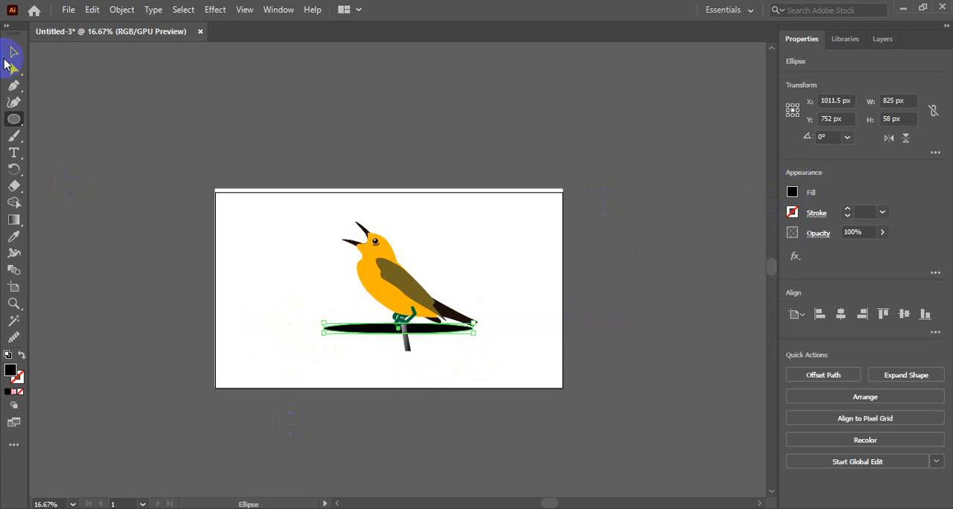
# Move the black ellipse just below the perch's lower end and shrink it to about 609 × 55 px
pyautogui.click(13, 52)
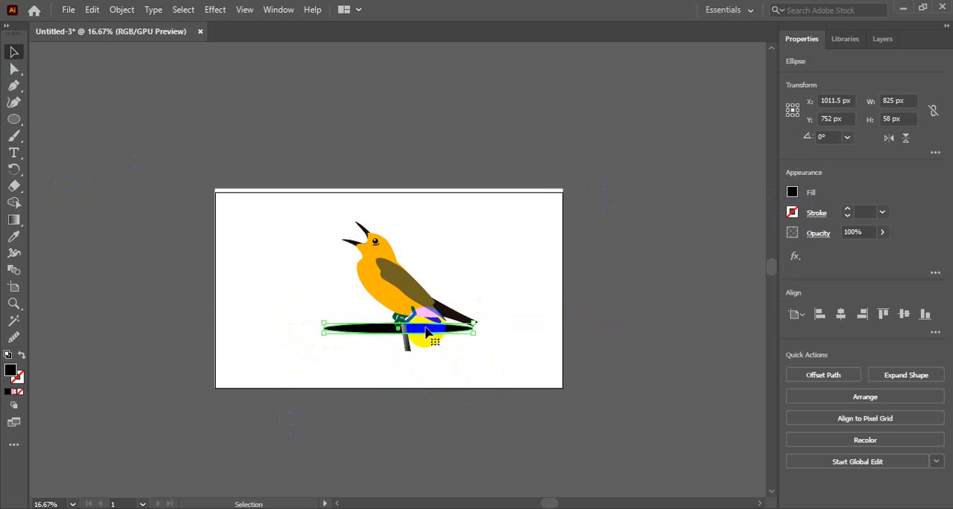
pyautogui.moveTo(428, 328); pyautogui.dragTo(421, 362)
pyautogui.click(521, 357)
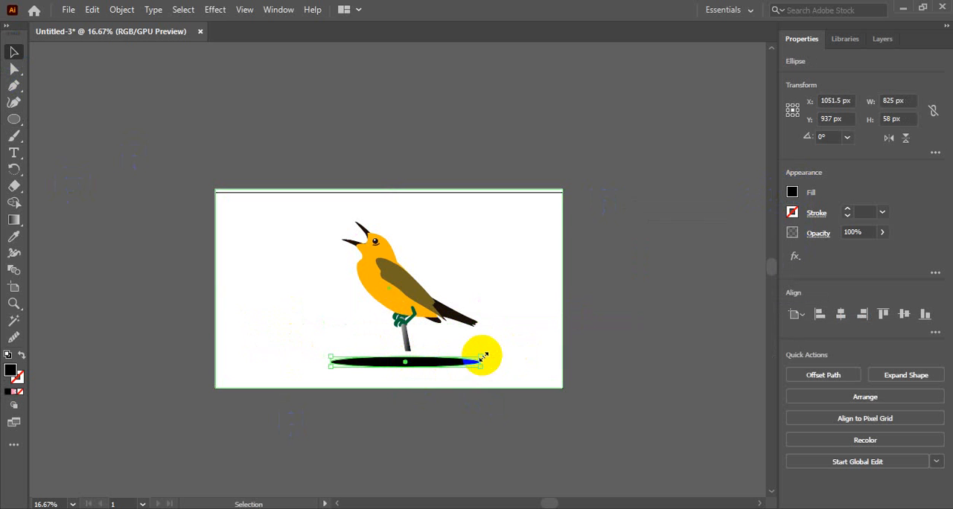
pyautogui.moveTo(482, 361); pyautogui.dragTo(400, 371)
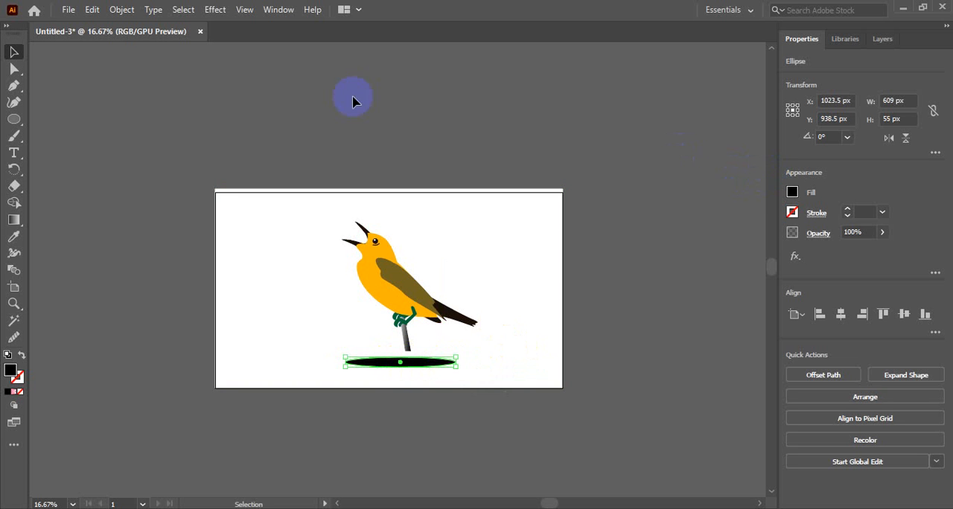
# Apply a Gaussian Blur with a radius of about 27.36 pixels to the black ellipse below the perch
pyautogui.click(215, 10)
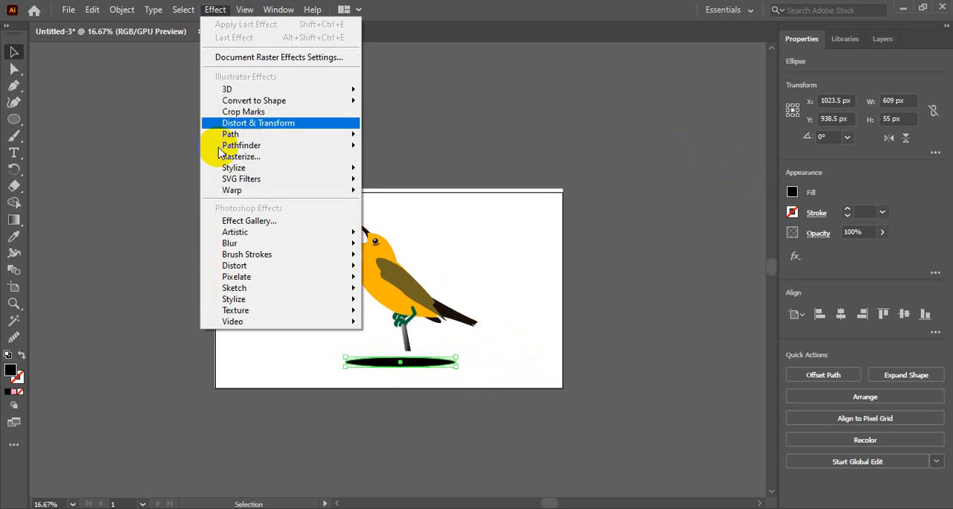
pyautogui.moveTo(239, 173)
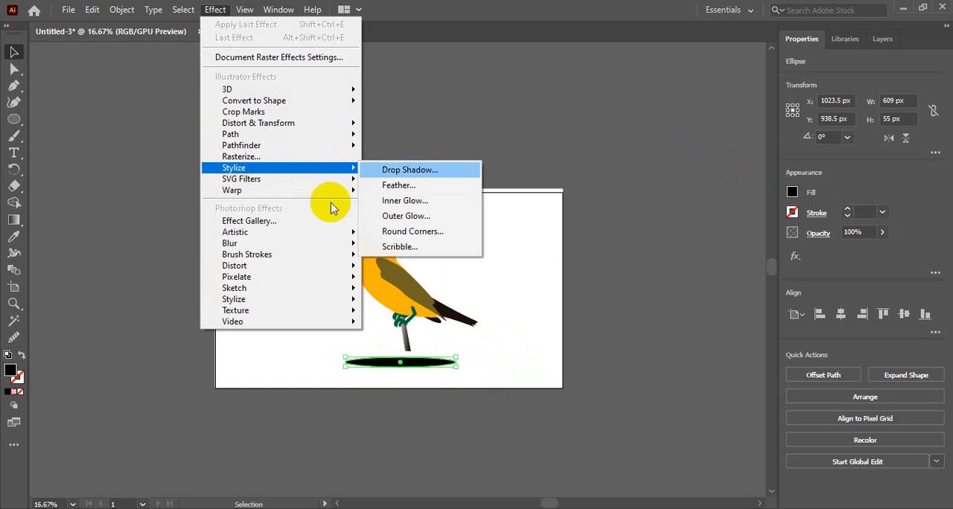
pyautogui.moveTo(265, 247)
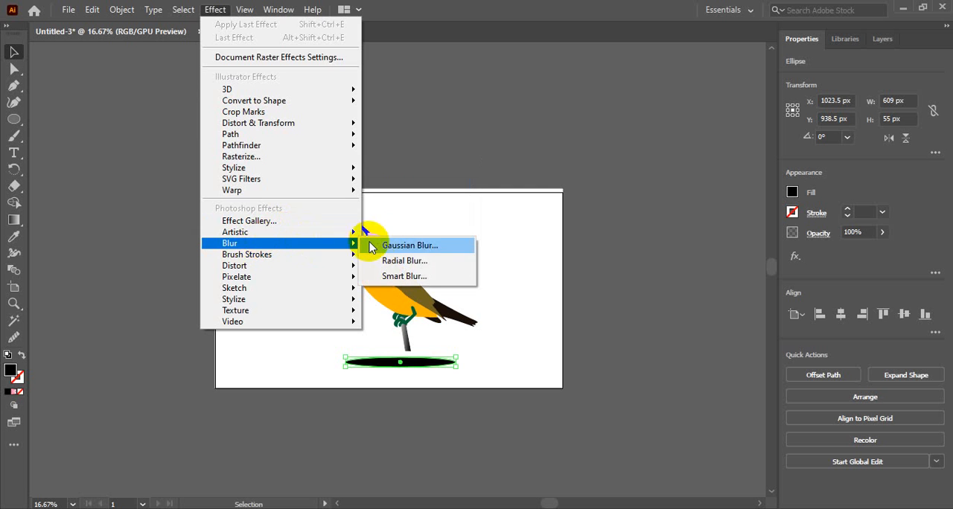
pyautogui.click(391, 245)
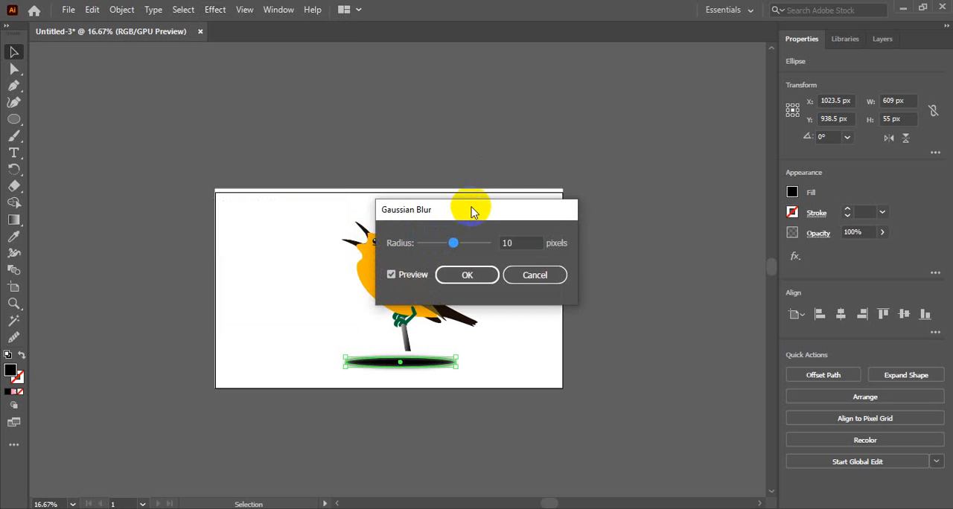
pyautogui.moveTo(469, 209); pyautogui.dragTo(576, 211)
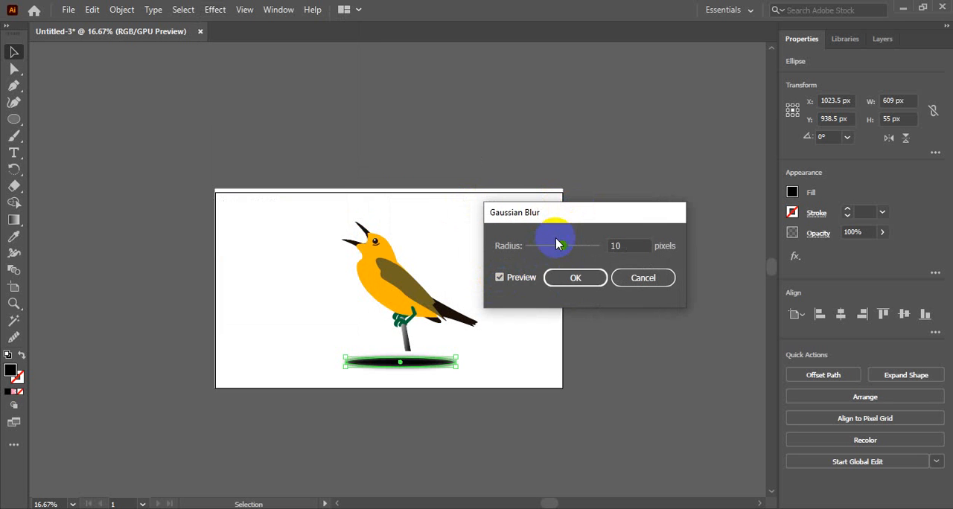
pyautogui.moveTo(559, 247)
pyautogui.mouseDown()
pyautogui.moveTo(575, 252)
pyautogui.moveTo(564, 252)
pyautogui.mouseUp()
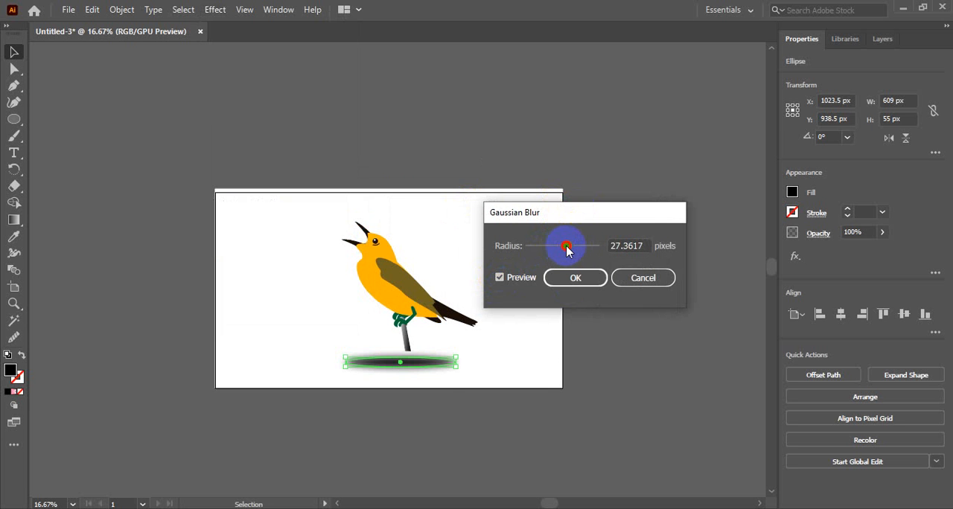
pyautogui.moveTo(567, 251); pyautogui.dragTo(567, 250)
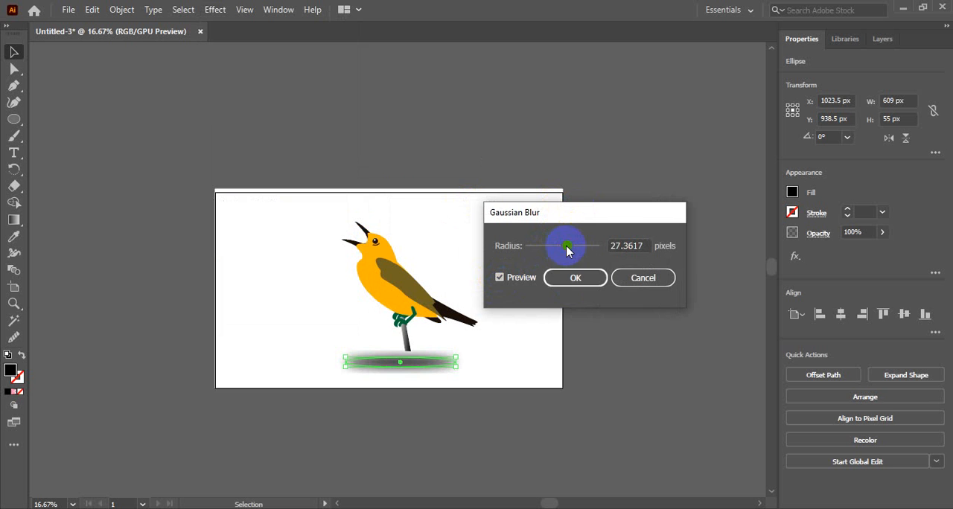
pyautogui.click(571, 281)
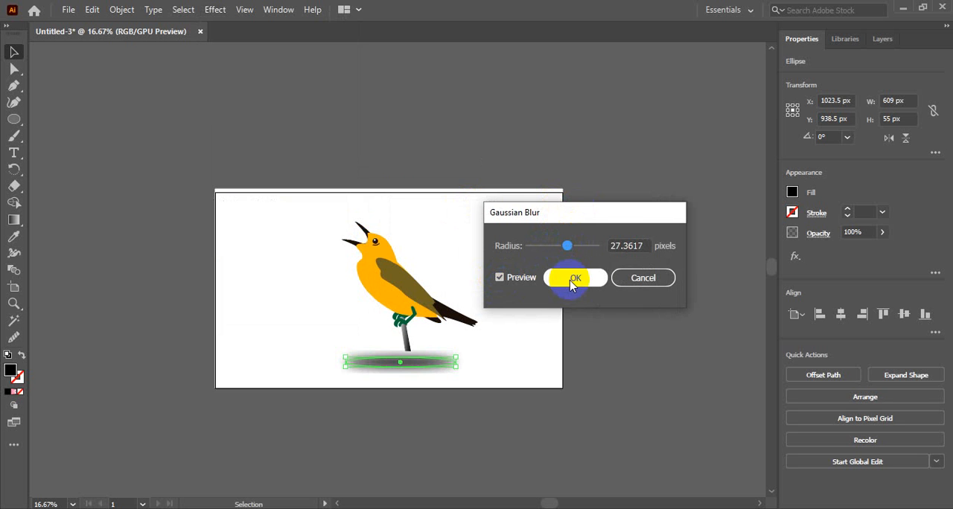
pyautogui.click(503, 365)
# Reshape the blurred ellipse to about 637 × 31 px and move it lower beneath the perch
pyautogui.click(401, 362)
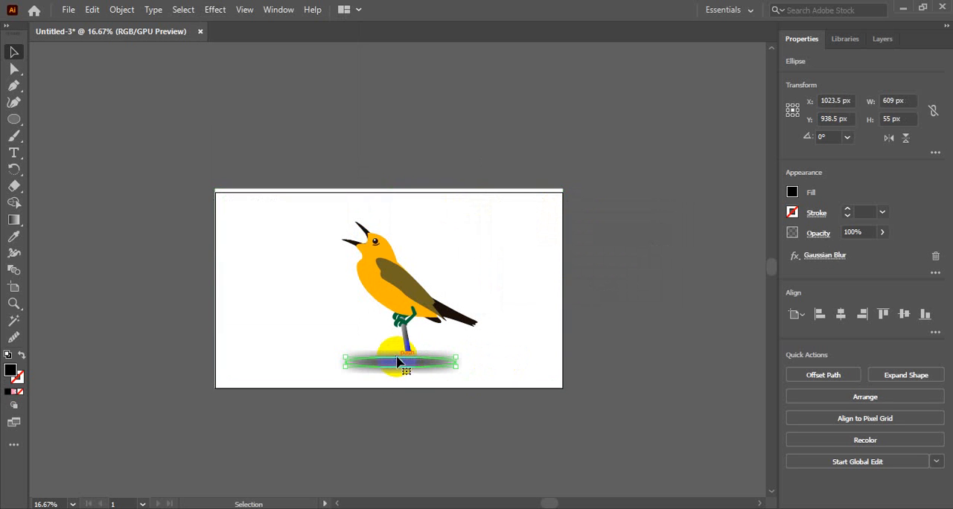
pyautogui.moveTo(401, 362)
pyautogui.mouseDown()
pyautogui.moveTo(413, 366)
pyautogui.moveTo(402, 376)
pyautogui.mouseUp()
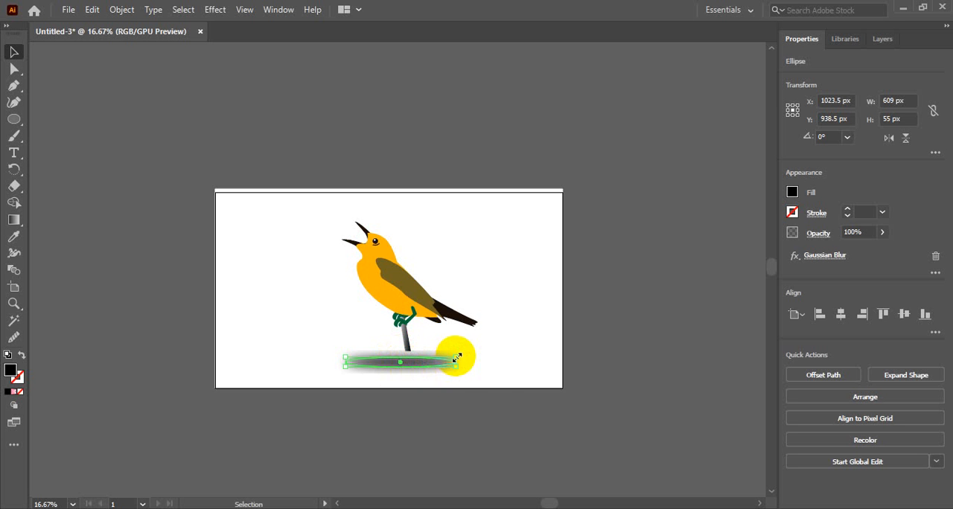
pyautogui.moveTo(456, 358); pyautogui.dragTo(442, 362)
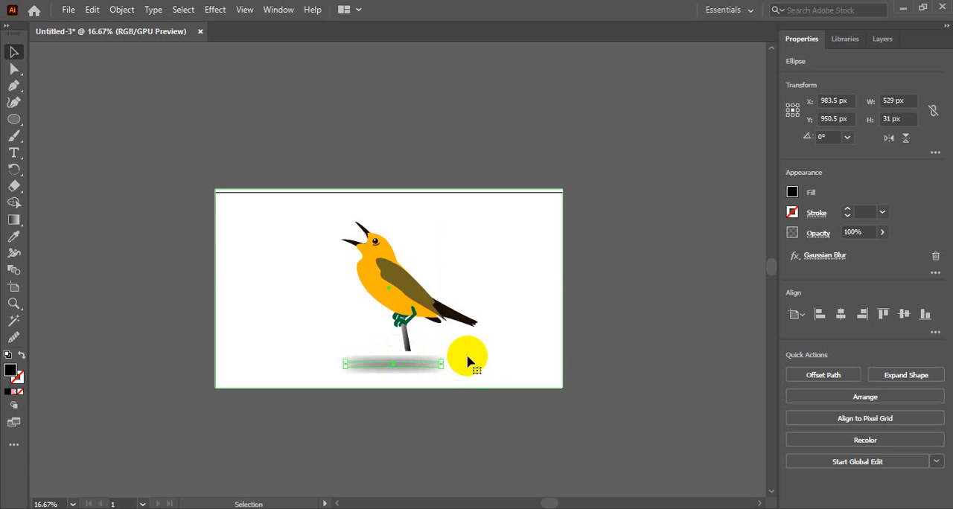
pyautogui.click(467, 362)
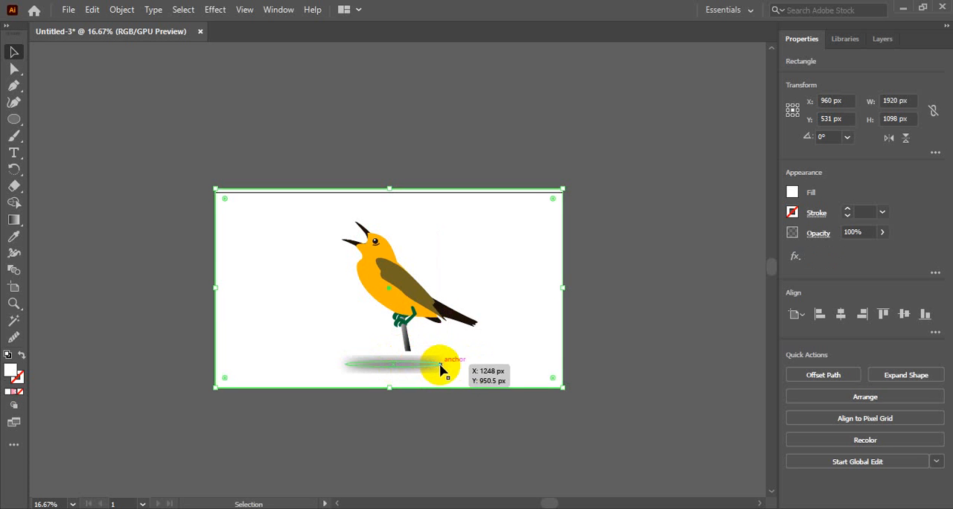
pyautogui.click(448, 364)
pyautogui.moveTo(453, 365)
pyautogui.mouseDown()
pyautogui.moveTo(476, 364)
pyautogui.moveTo(414, 355)
pyautogui.moveTo(436, 373)
pyautogui.mouseUp()
pyautogui.click(503, 350)
pyautogui.click(487, 368)
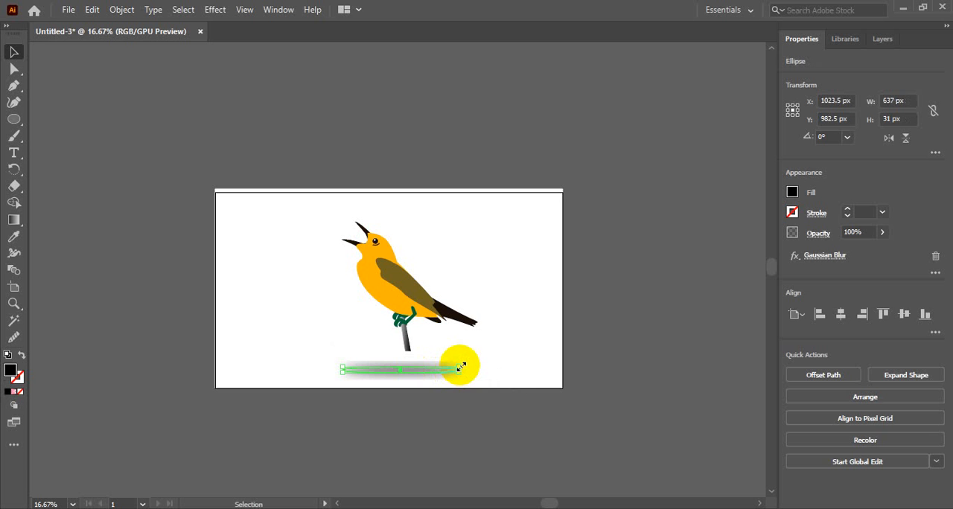
pyautogui.click(13, 220)
pyautogui.click(66, 222)
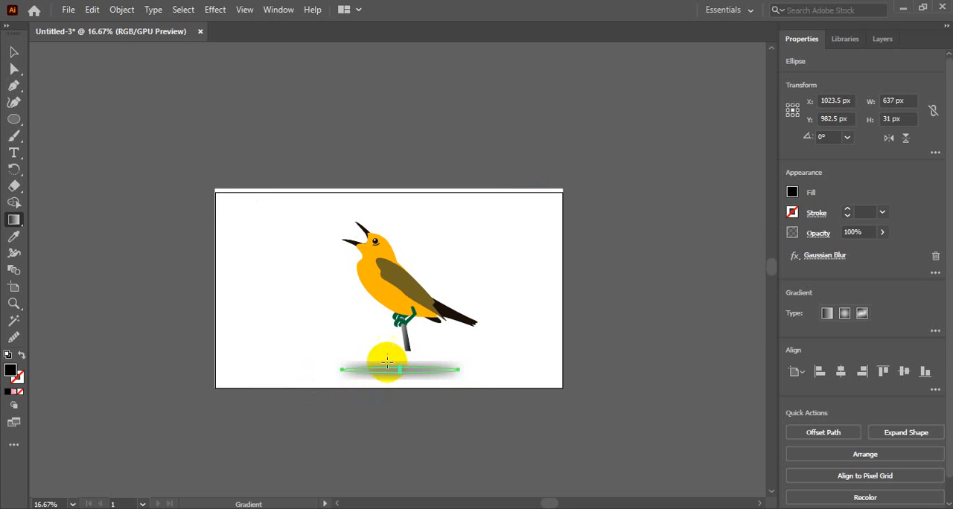
pyautogui.click(14, 51)
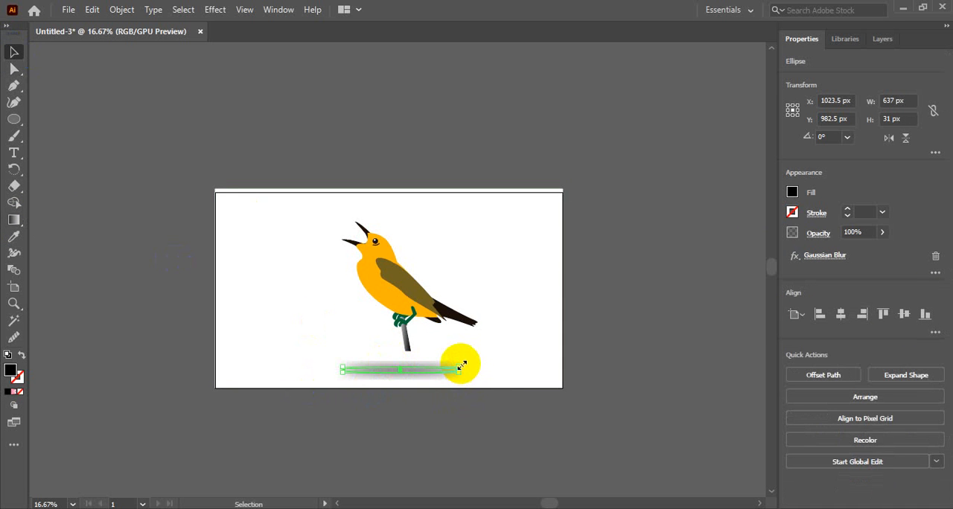
# Widen the shadow ellipse to about 723 px and set its Gaussian Blur radius to about 18.68 pixels
pyautogui.moveTo(460, 369); pyautogui.dragTo(476, 368)
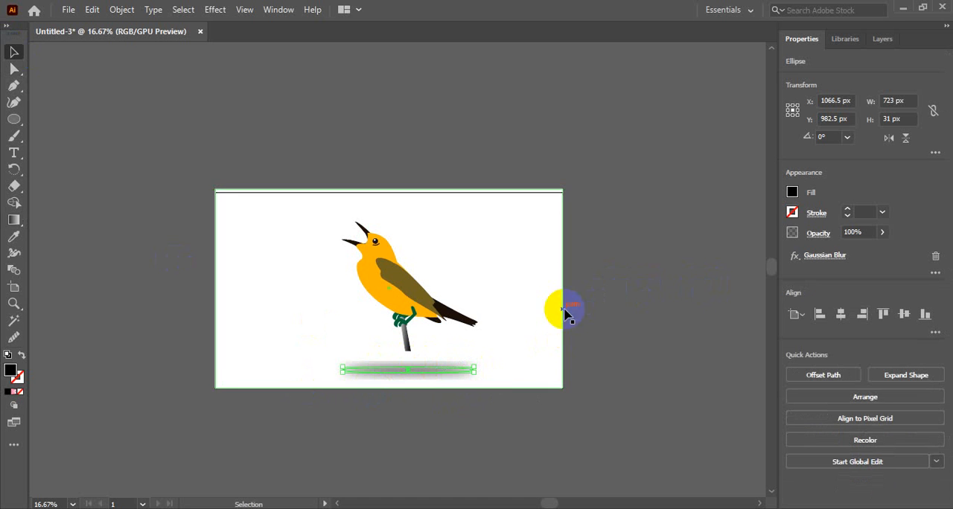
pyautogui.click(820, 257)
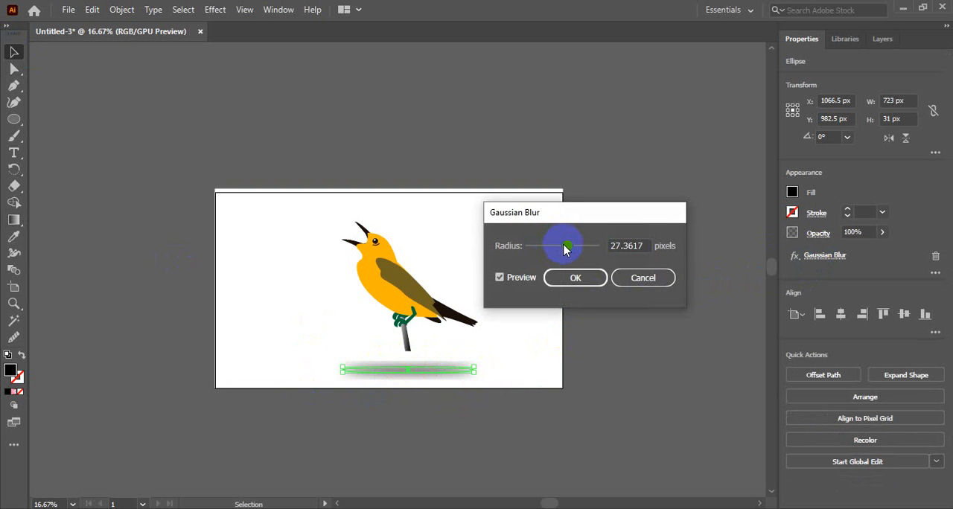
pyautogui.moveTo(565, 249); pyautogui.dragTo(560, 250)
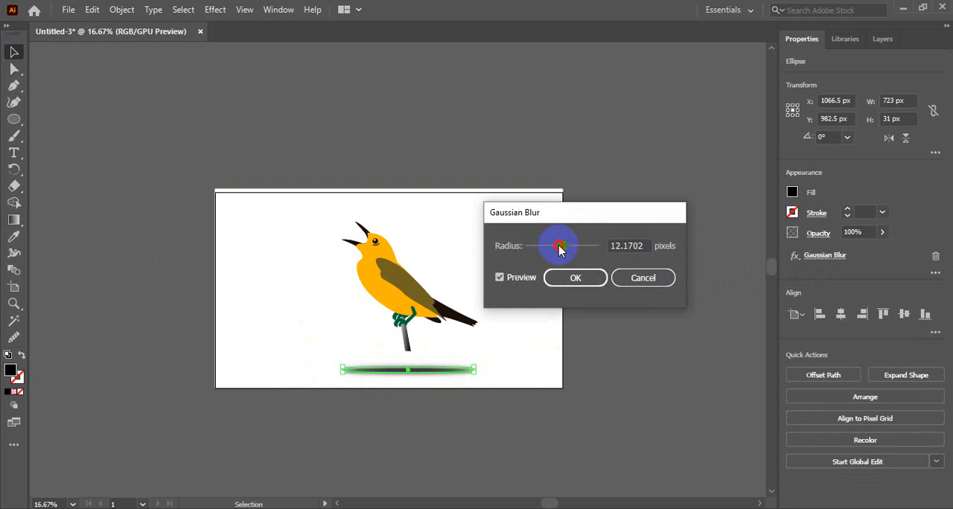
pyautogui.moveTo(561, 250); pyautogui.dragTo(561, 250)
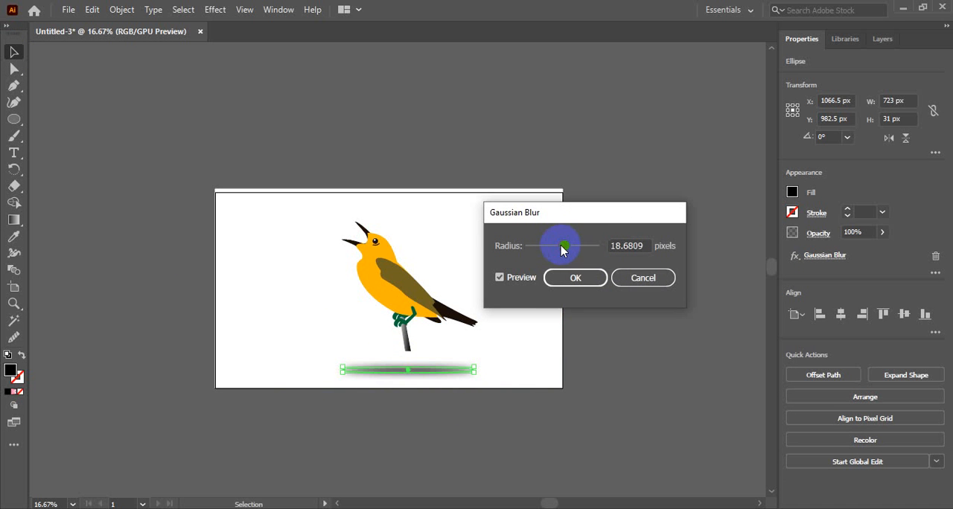
pyautogui.click(573, 277)
pyautogui.click(504, 348)
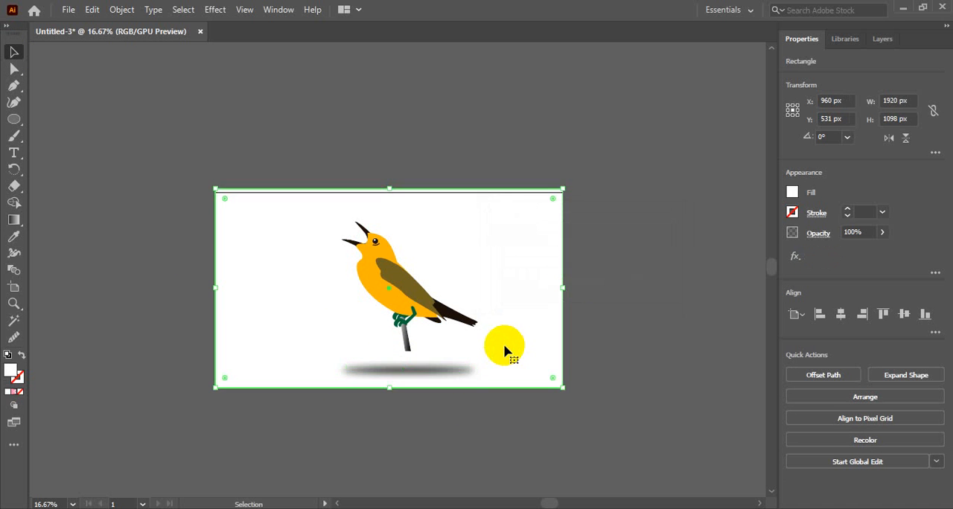
# Set the shadow ellipse's opacity to 52% and move it up to the perch's lower end
pyautogui.click(430, 370)
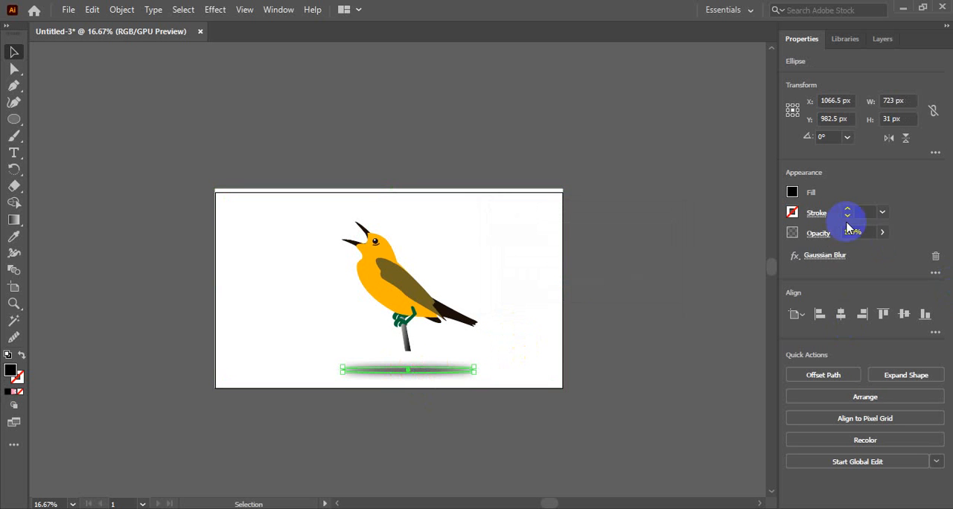
pyautogui.click(870, 234)
pyautogui.scroll(-2, 870, 233)
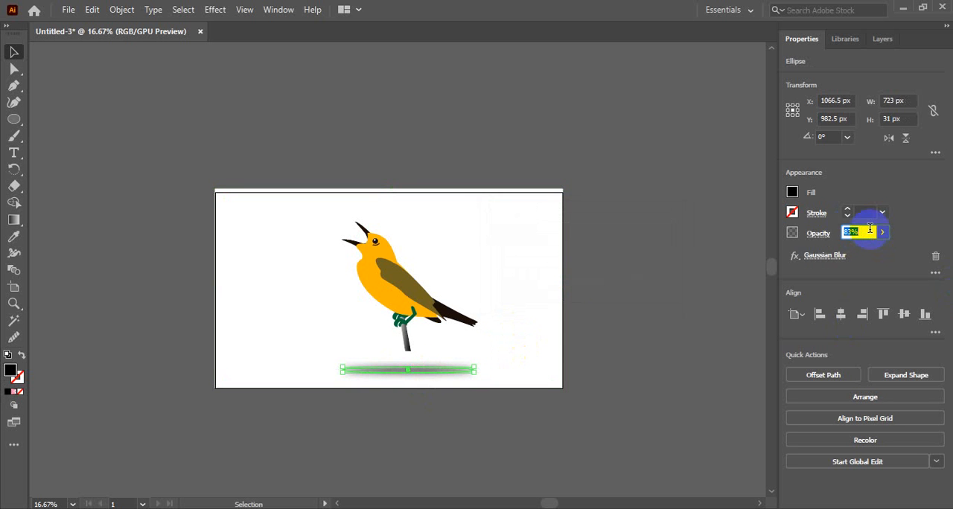
pyautogui.scroll(-6, 867, 231)
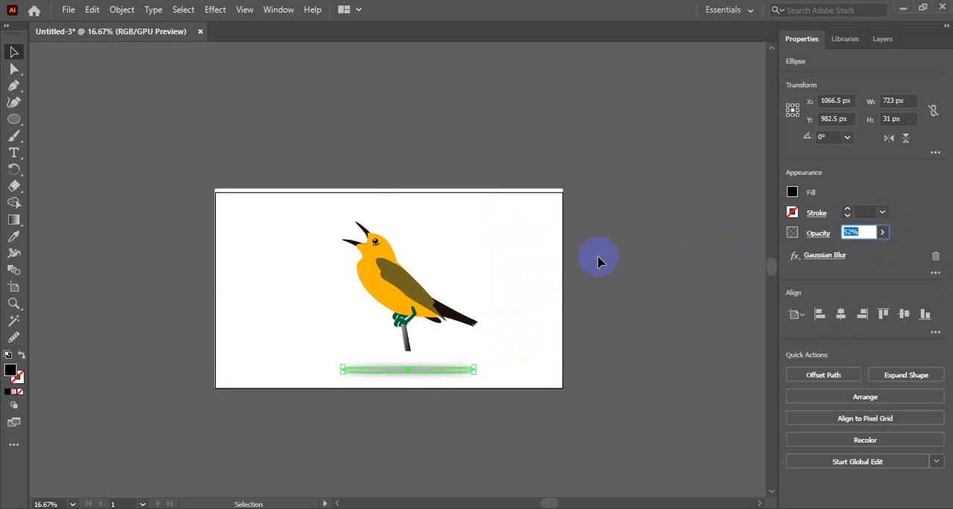
pyautogui.click(514, 260)
pyautogui.moveTo(425, 370); pyautogui.dragTo(421, 343)
pyautogui.click(502, 358)
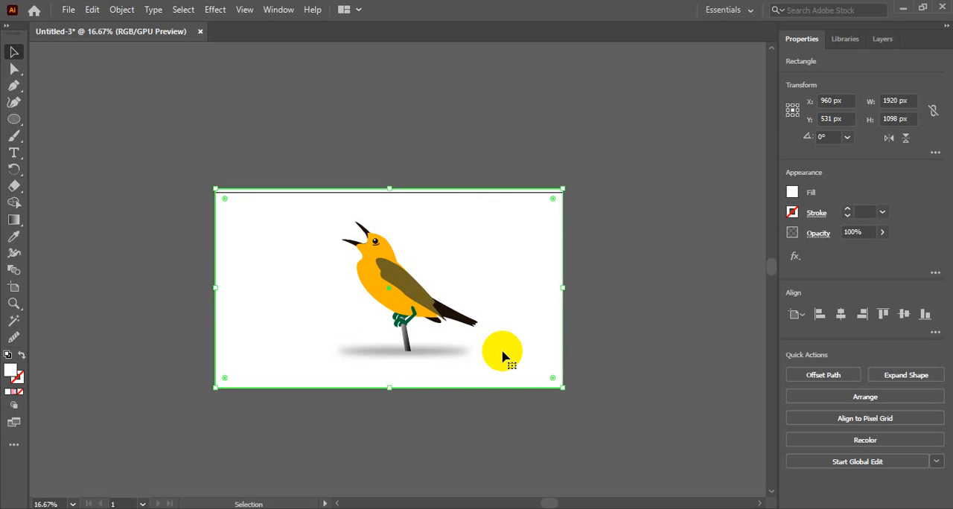
# Delete the white background rectangle from Layer 3, keeping the shadow ellipse
pyautogui.click(13, 85)
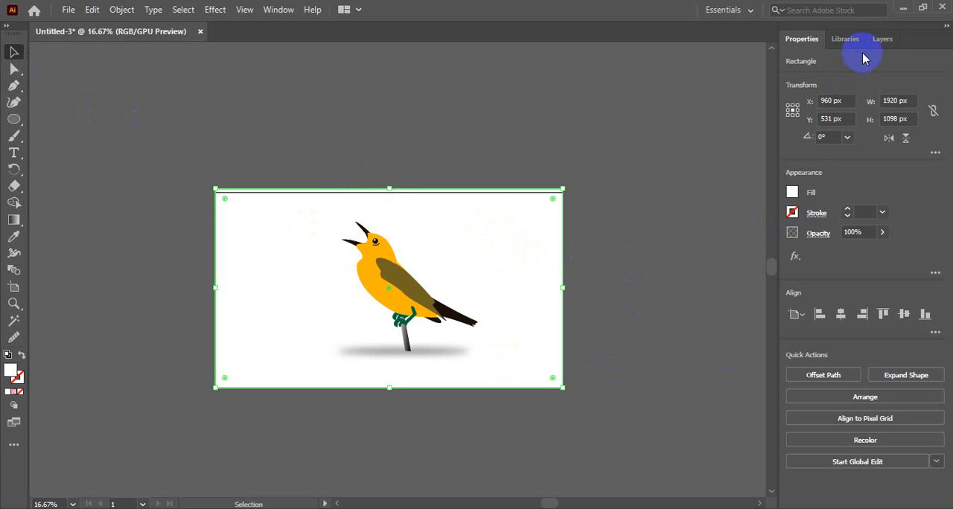
pyautogui.click(881, 40)
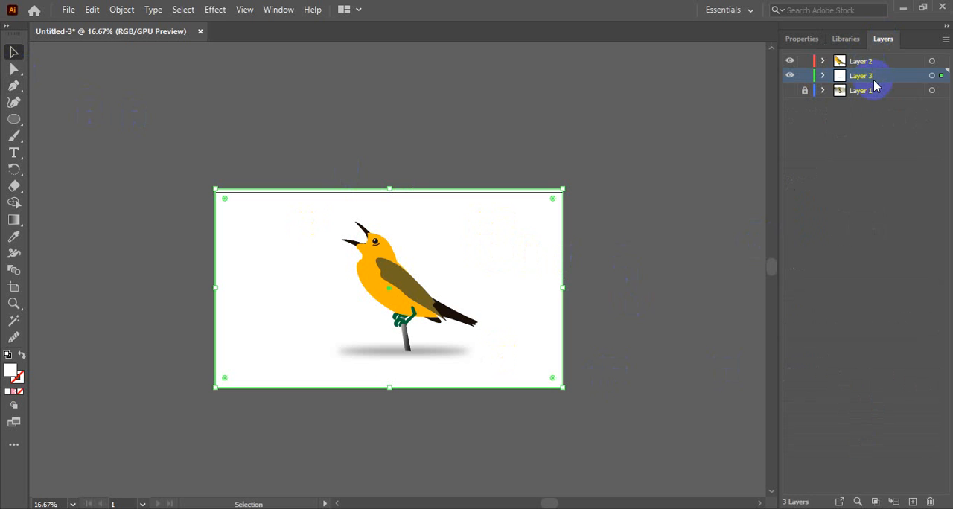
pyautogui.click(822, 75)
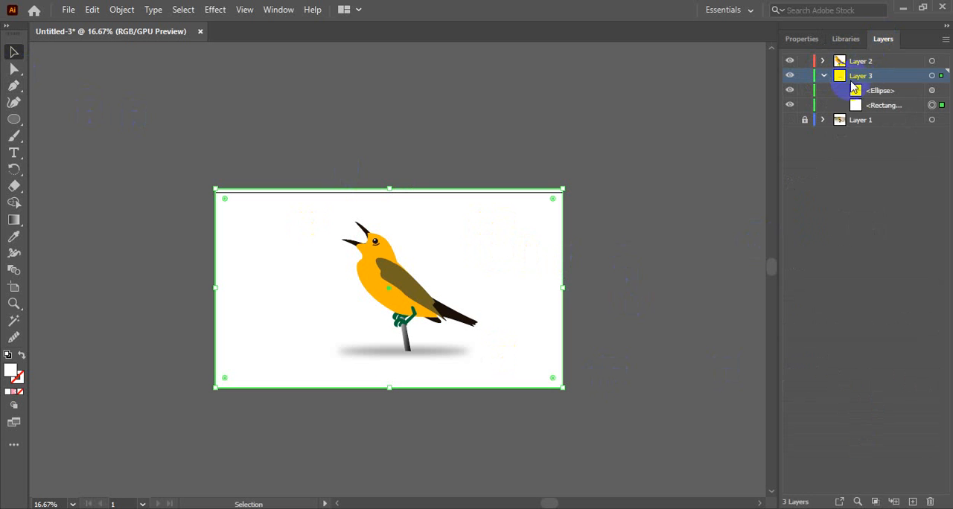
pyautogui.click(894, 106)
pyautogui.press('Delete')
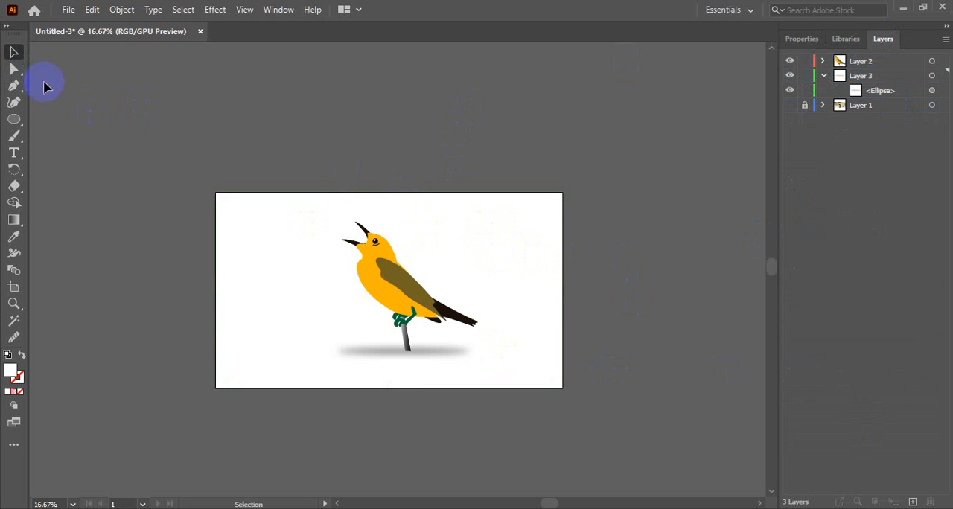
# Draw a rectangle about 353 × 239 px in the artboard's upper-right area and fill it with the Sky gradient
pyautogui.click(11, 121)
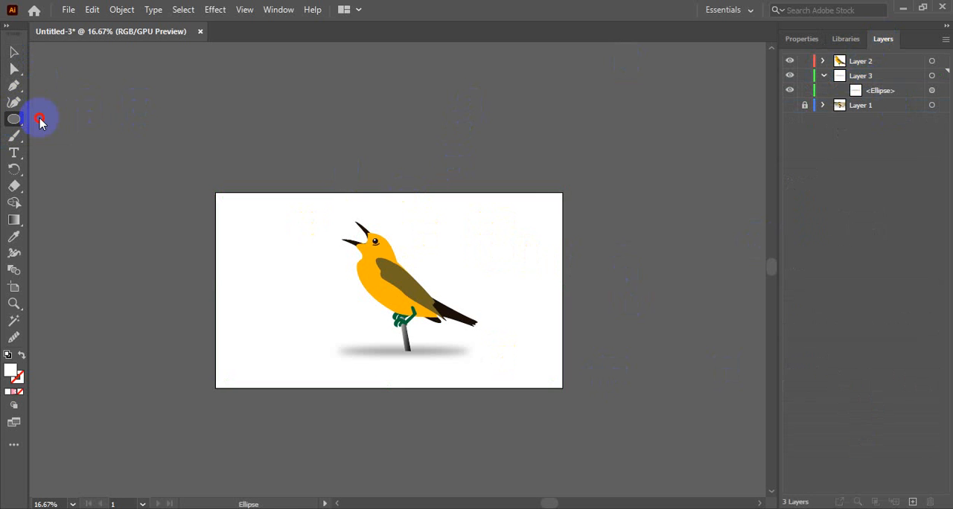
pyautogui.moveTo(13, 120); pyautogui.dragTo(74, 117)
pyautogui.moveTo(468, 208); pyautogui.dragTo(533, 252)
pyautogui.click(801, 38)
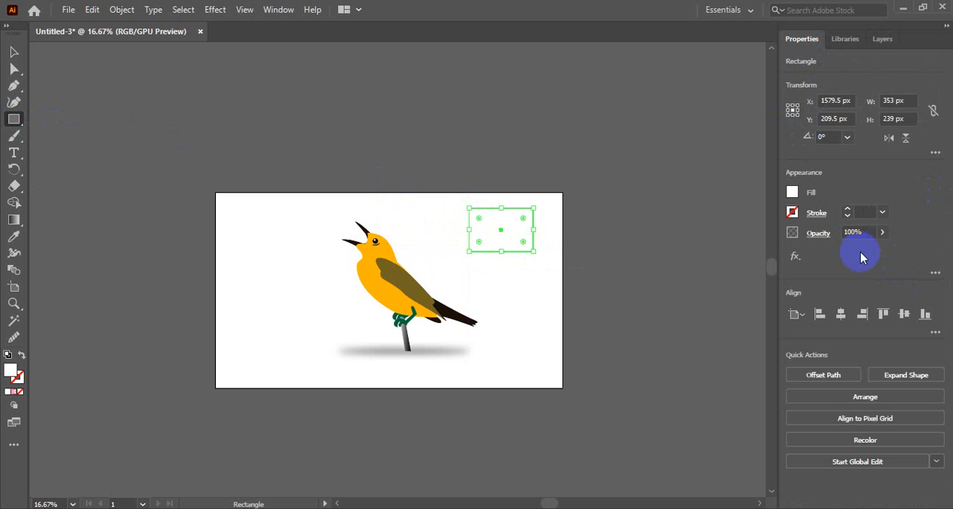
pyautogui.click(792, 192)
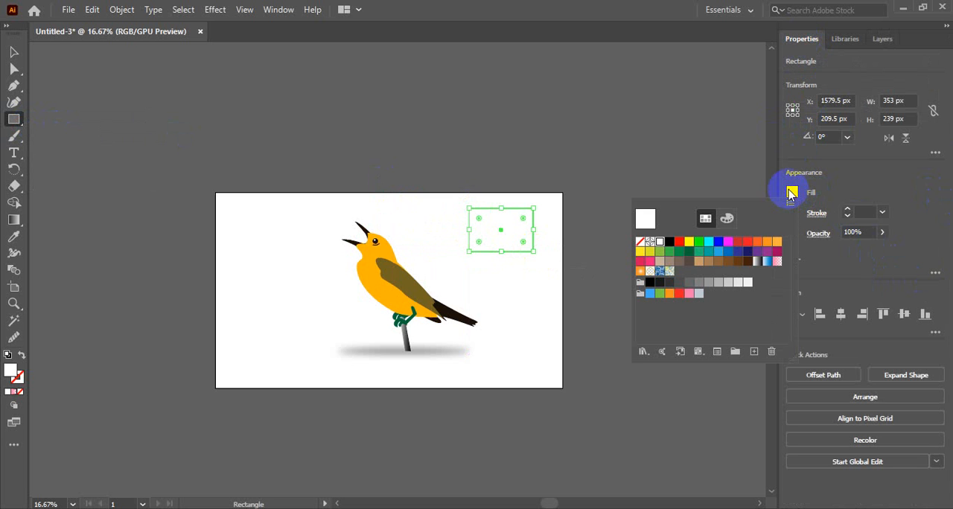
pyautogui.click(767, 262)
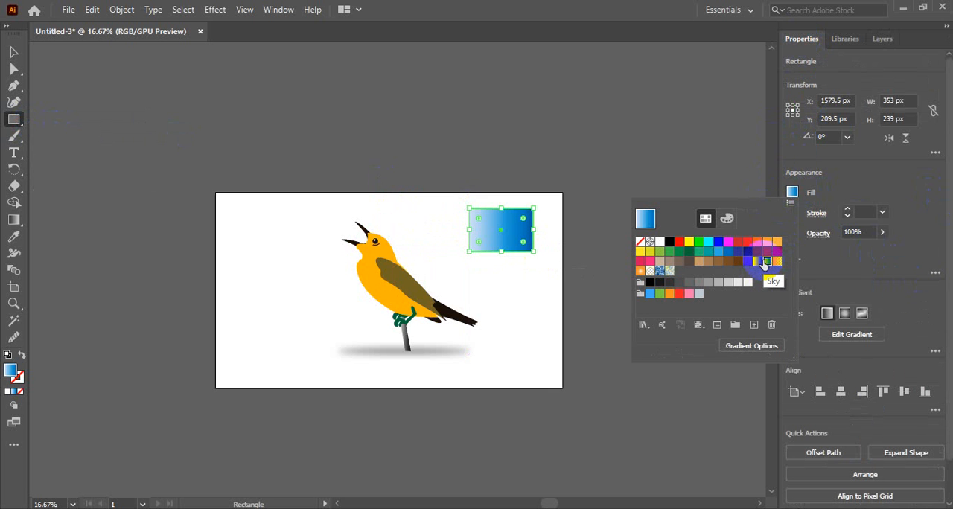
pyautogui.click(791, 192)
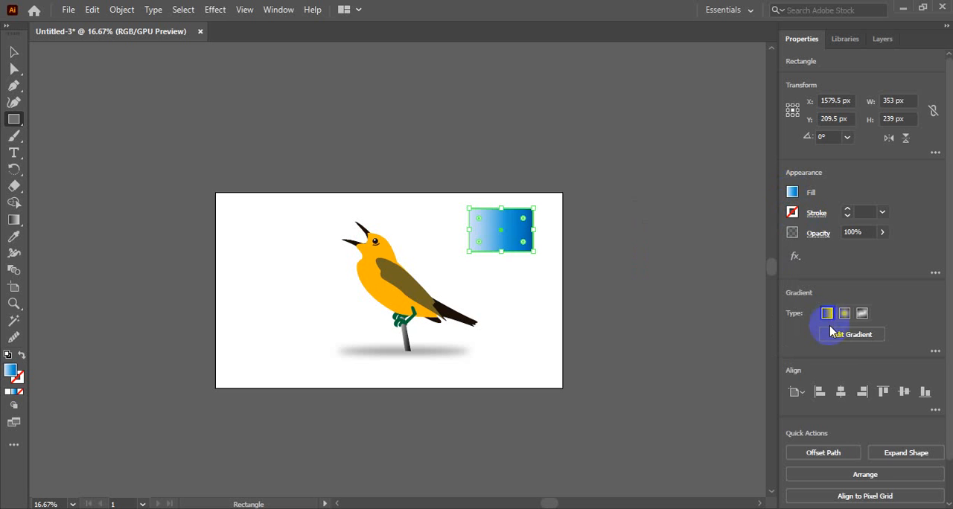
# Inspect the colour stops of the rectangle's Sky gradient and remove the dark blue stop at its far end
pyautogui.click(835, 334)
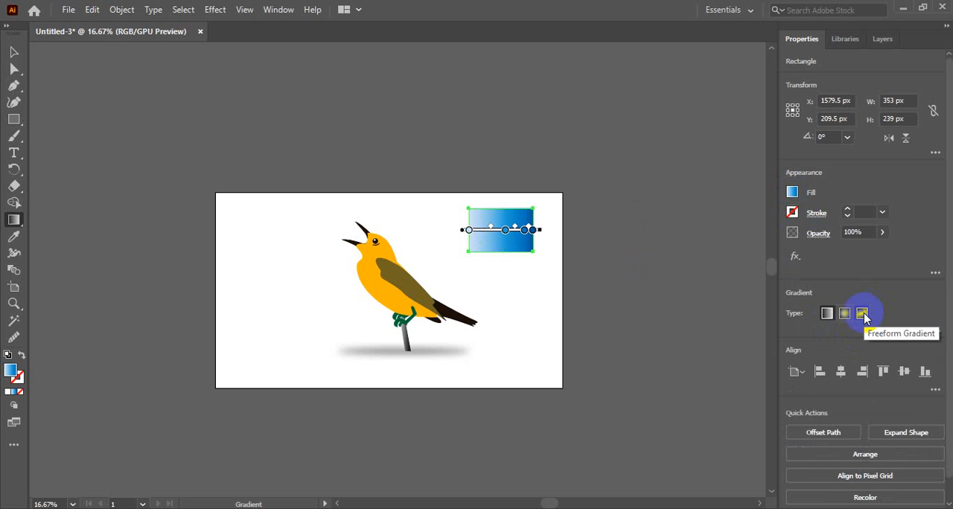
pyautogui.click(467, 232)
pyautogui.doubleClick(468, 232)
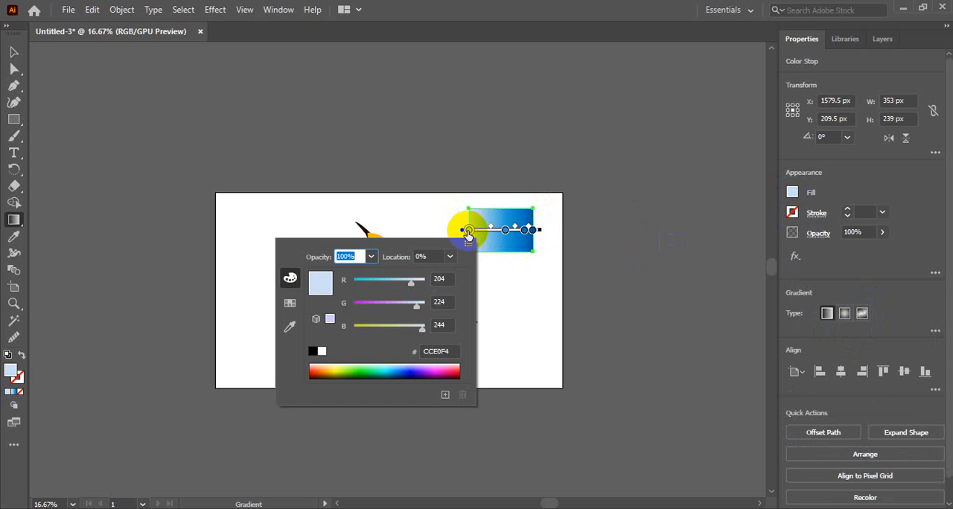
pyautogui.click(468, 233)
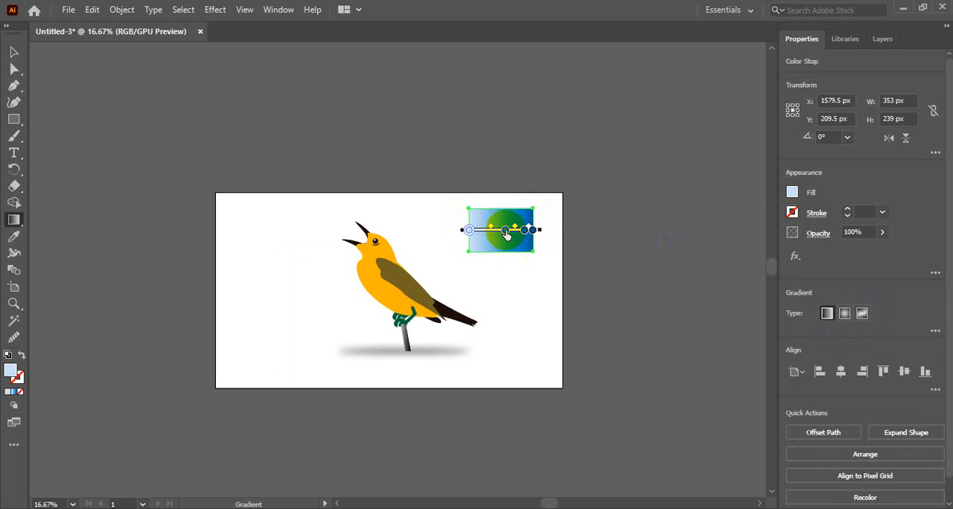
pyautogui.doubleClick(506, 234)
pyautogui.click(506, 234)
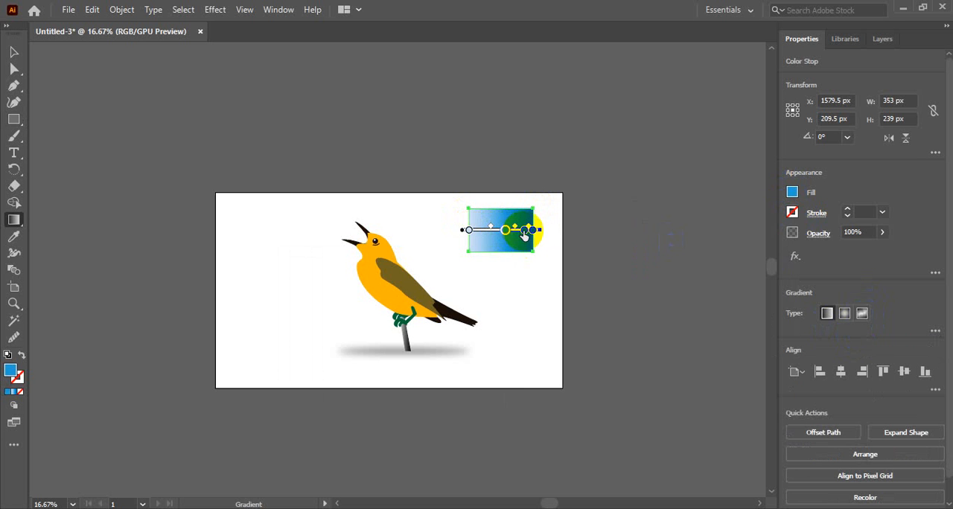
pyautogui.moveTo(524, 234); pyautogui.dragTo(556, 229)
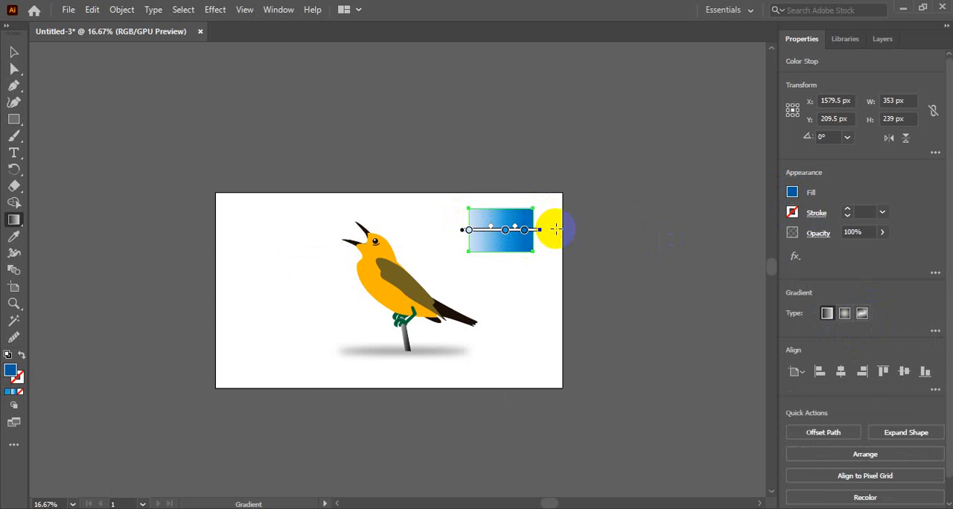
# Turn the gradient to about 84.84° with dark blue at the rectangle's upper edge, and move the light stop to its lower edge at about 31.47%
pyautogui.moveTo(462, 233)
pyautogui.mouseDown()
pyautogui.moveTo(424, 216)
pyautogui.moveTo(389, 221)
pyautogui.moveTo(434, 214)
pyautogui.moveTo(451, 271)
pyautogui.moveTo(443, 224)
pyautogui.mouseUp()
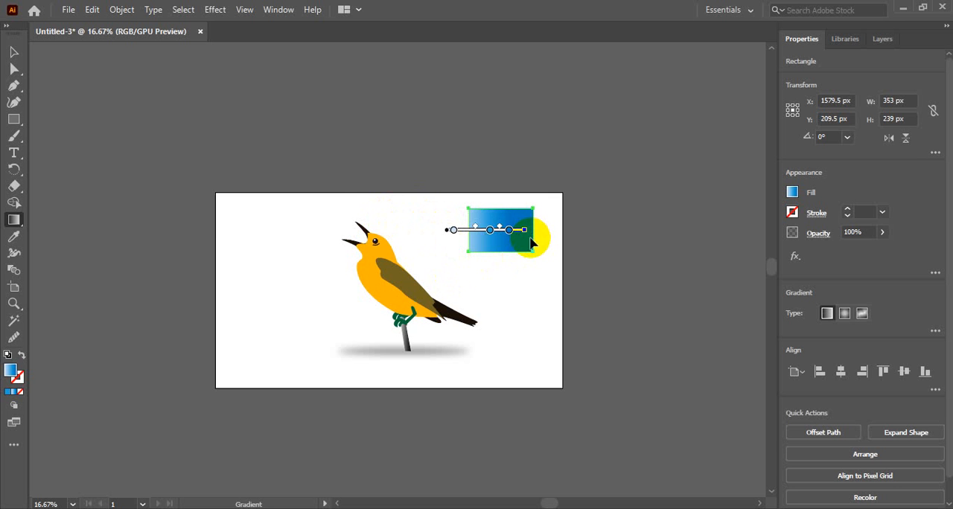
pyautogui.moveTo(530, 234)
pyautogui.mouseDown()
pyautogui.moveTo(486, 152)
pyautogui.moveTo(461, 141)
pyautogui.mouseUp()
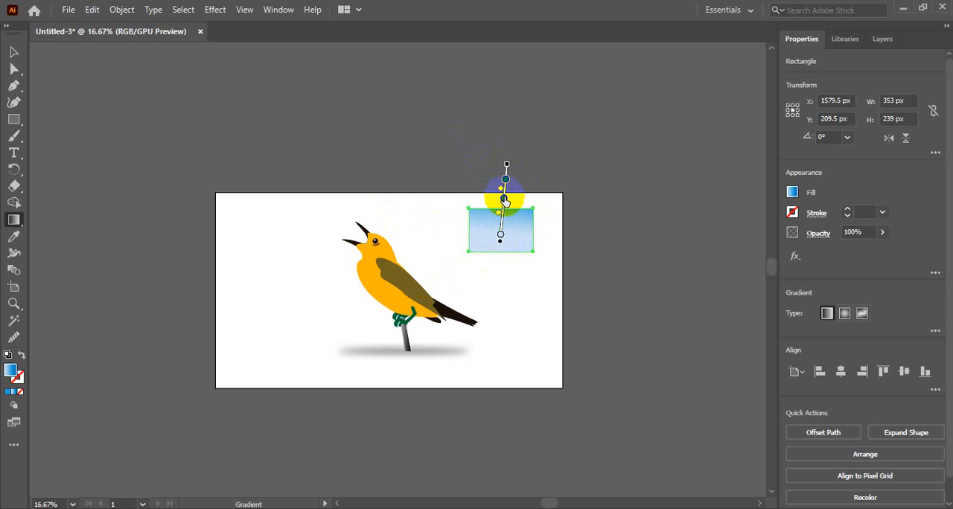
pyautogui.moveTo(505, 201)
pyautogui.mouseDown()
pyautogui.moveTo(499, 283)
pyautogui.moveTo(503, 210)
pyautogui.moveTo(501, 253)
pyautogui.moveTo(501, 227)
pyautogui.mouseUp()
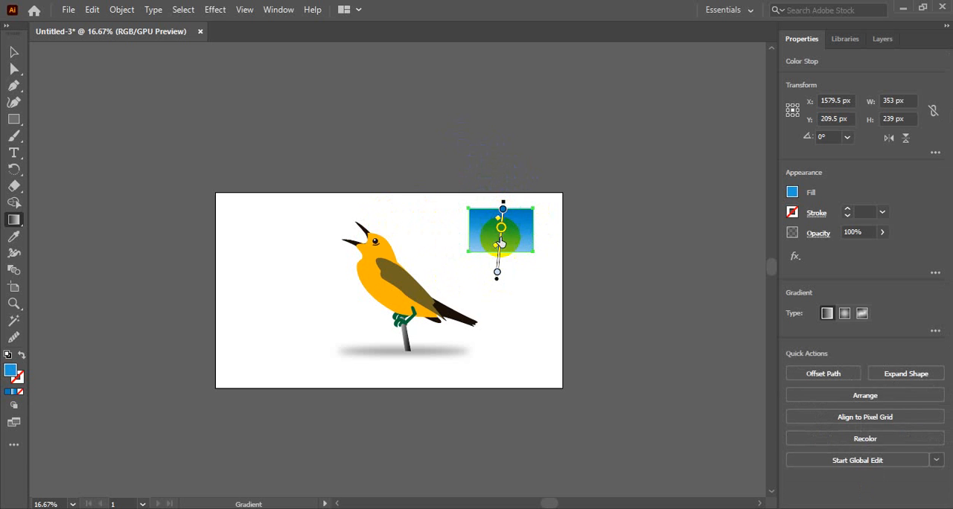
pyautogui.moveTo(497, 273); pyautogui.dragTo(499, 252)
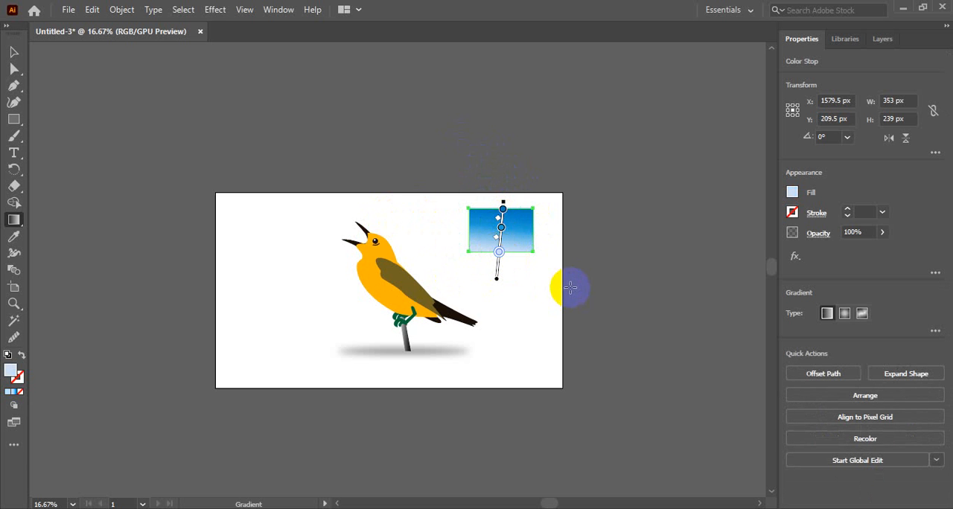
# Replace the rectangle's blue gradient fill with the White, Black gradient preset
pyautogui.click(14, 52)
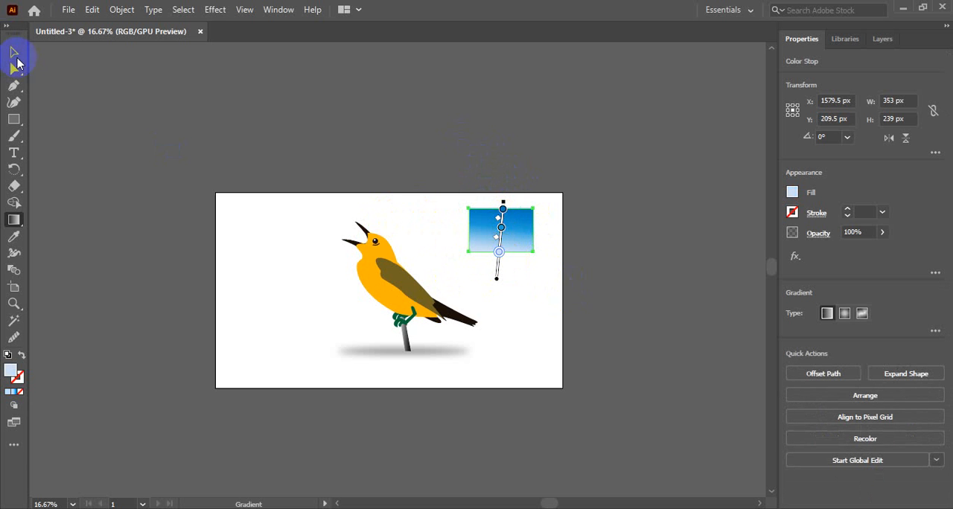
pyautogui.click(223, 220)
pyautogui.click(506, 230)
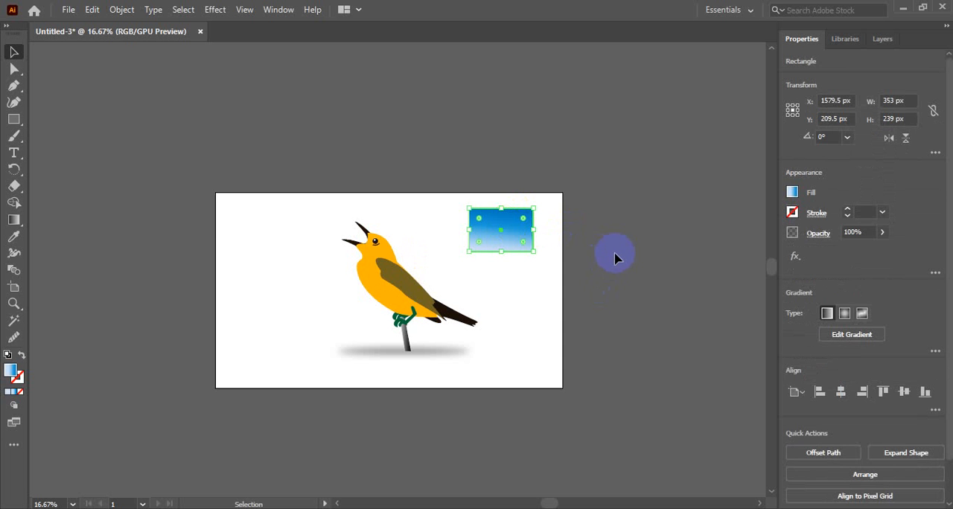
pyautogui.click(935, 351)
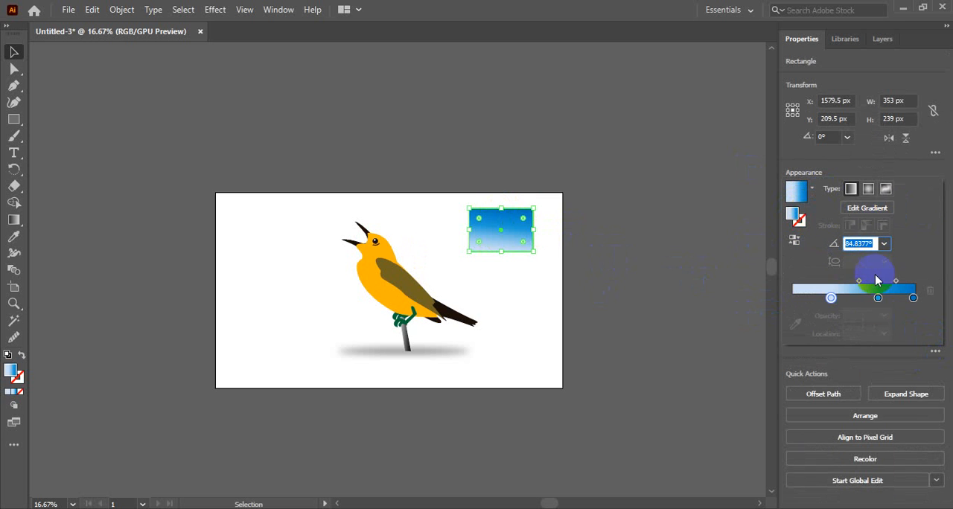
pyautogui.click(804, 190)
pyautogui.scroll(1, 728, 240)
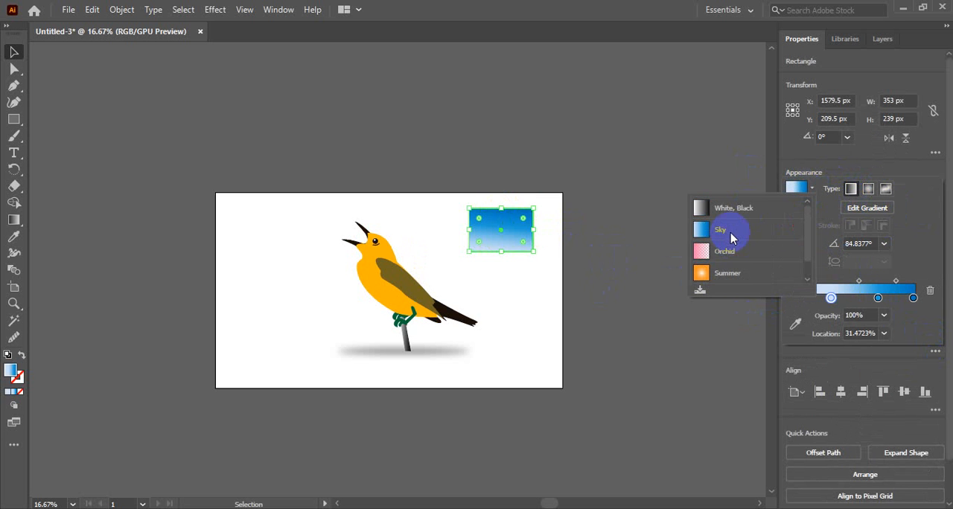
pyautogui.click(744, 207)
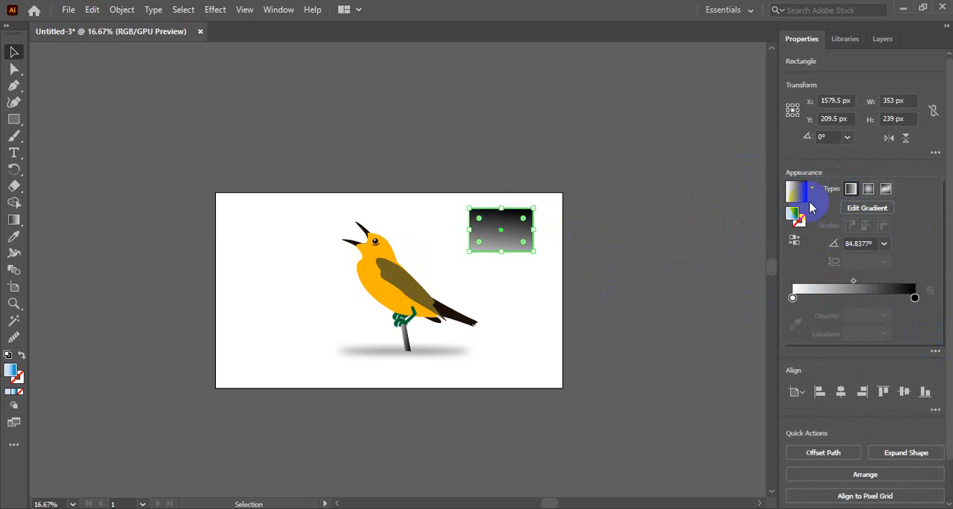
# Look through the available gradient presets for the rectangle, from White, Black to Golden Ring
pyautogui.click(811, 191)
pyautogui.click(725, 257)
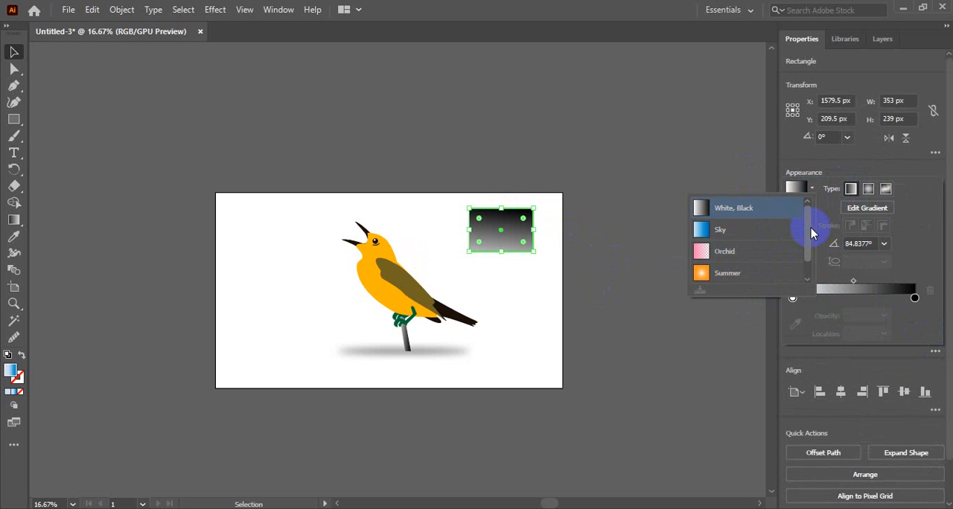
pyautogui.moveTo(810, 230); pyautogui.dragTo(808, 257)
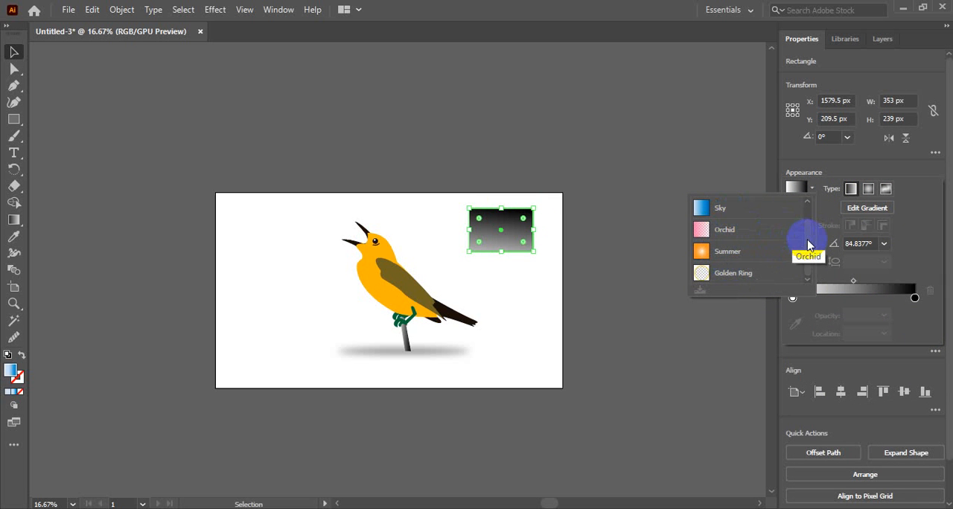
pyautogui.moveTo(810, 244); pyautogui.dragTo(808, 213)
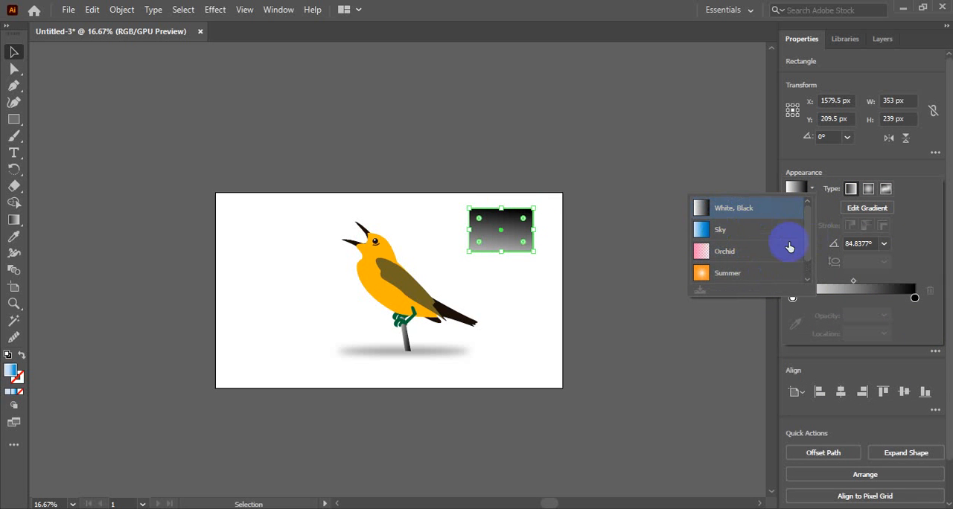
pyautogui.click(808, 201)
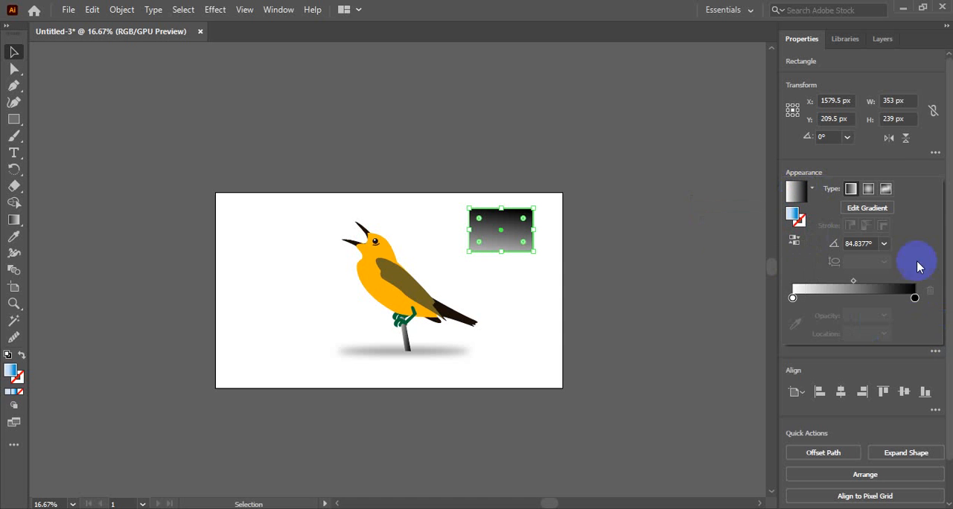
pyautogui.click(938, 350)
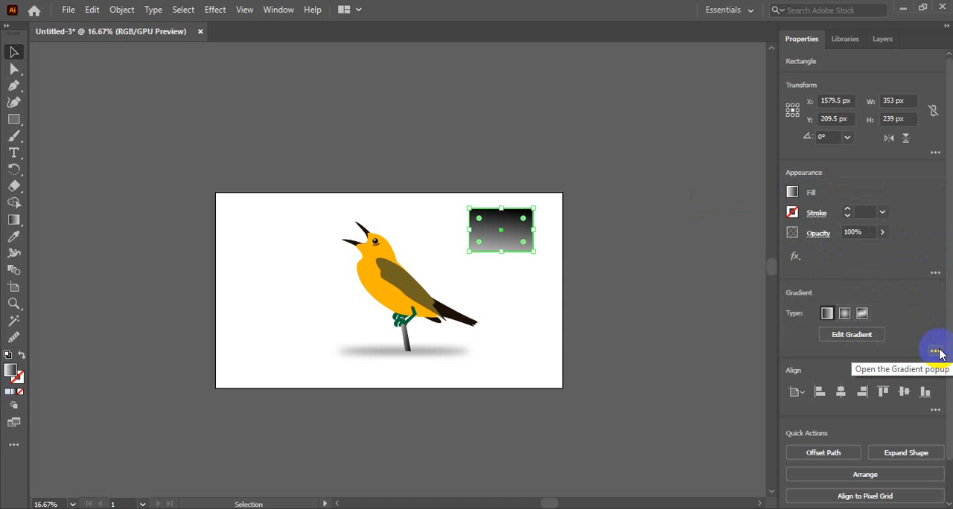
# Delete the gradient-filled rectangle from the artboard's upper-right area
pyautogui.click(609, 226)
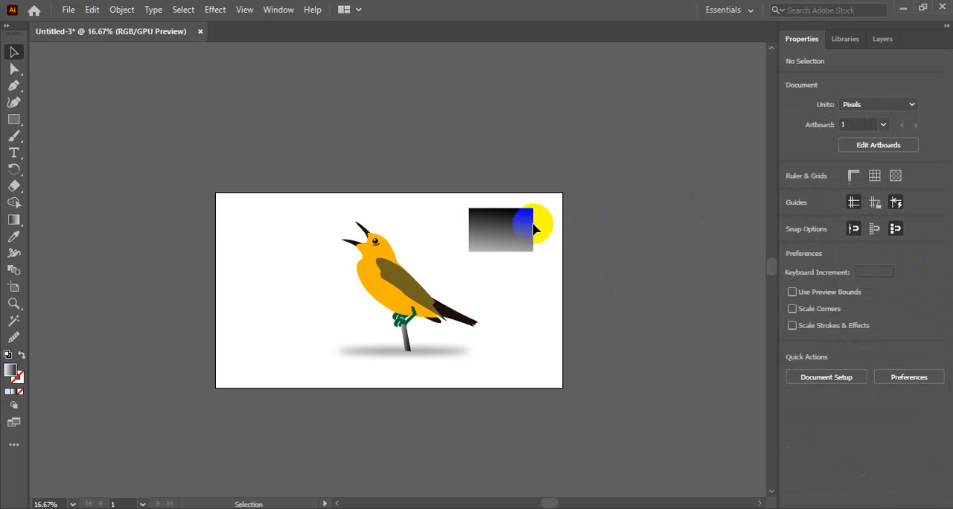
pyautogui.click(512, 232)
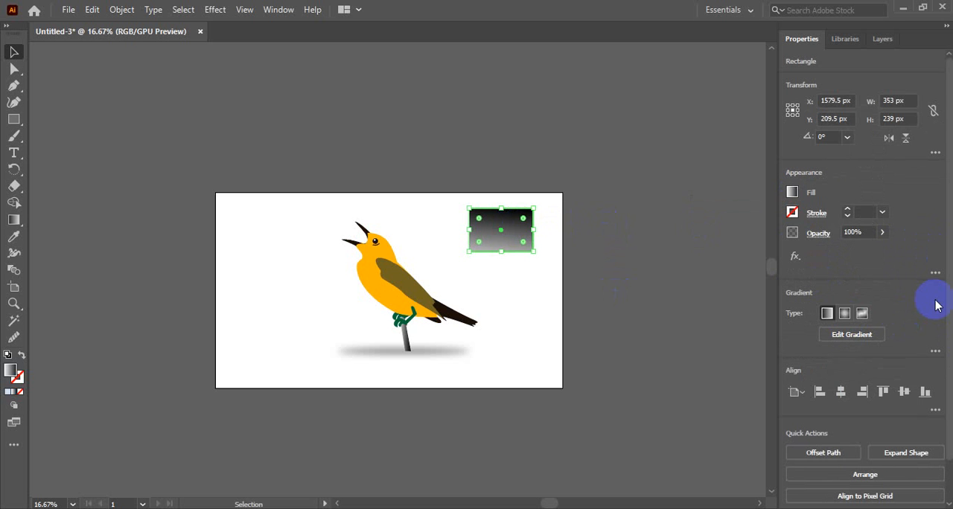
pyautogui.press('Delete')
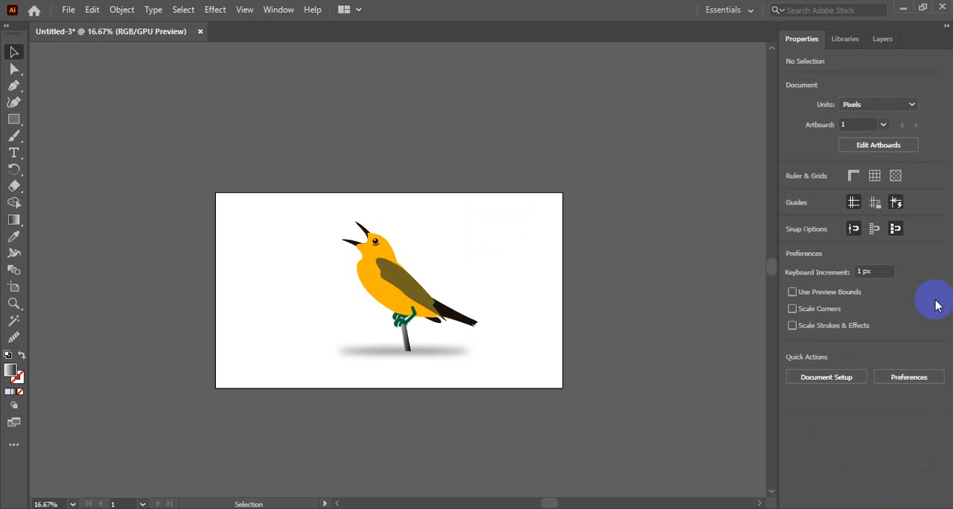